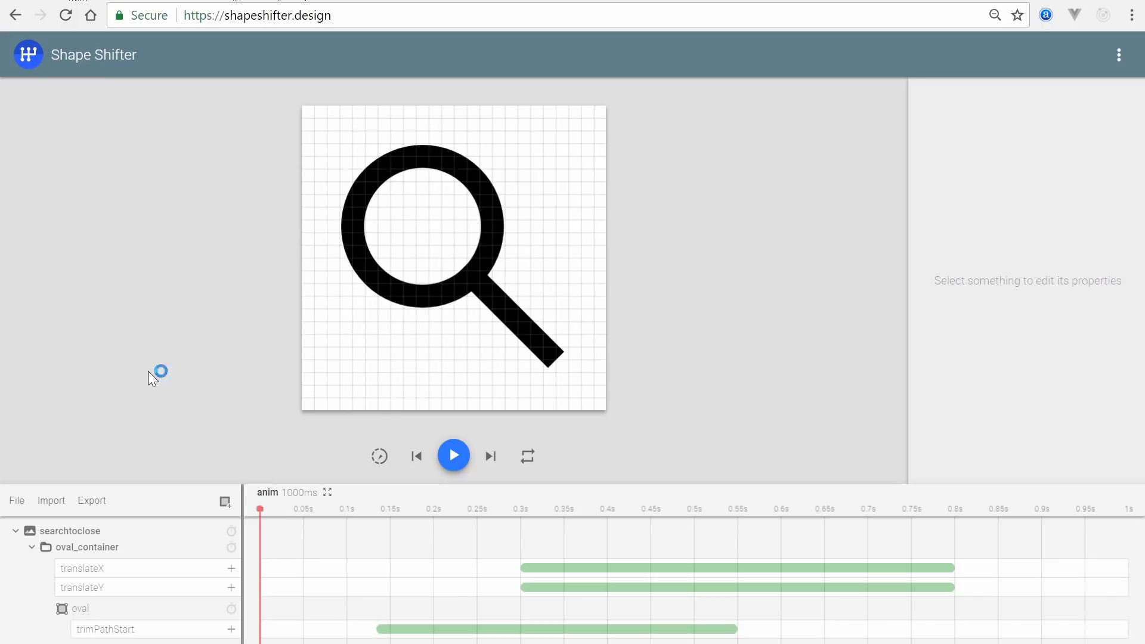
- Play the search-to-close icon animation twice to preview the morph
click(454, 455)
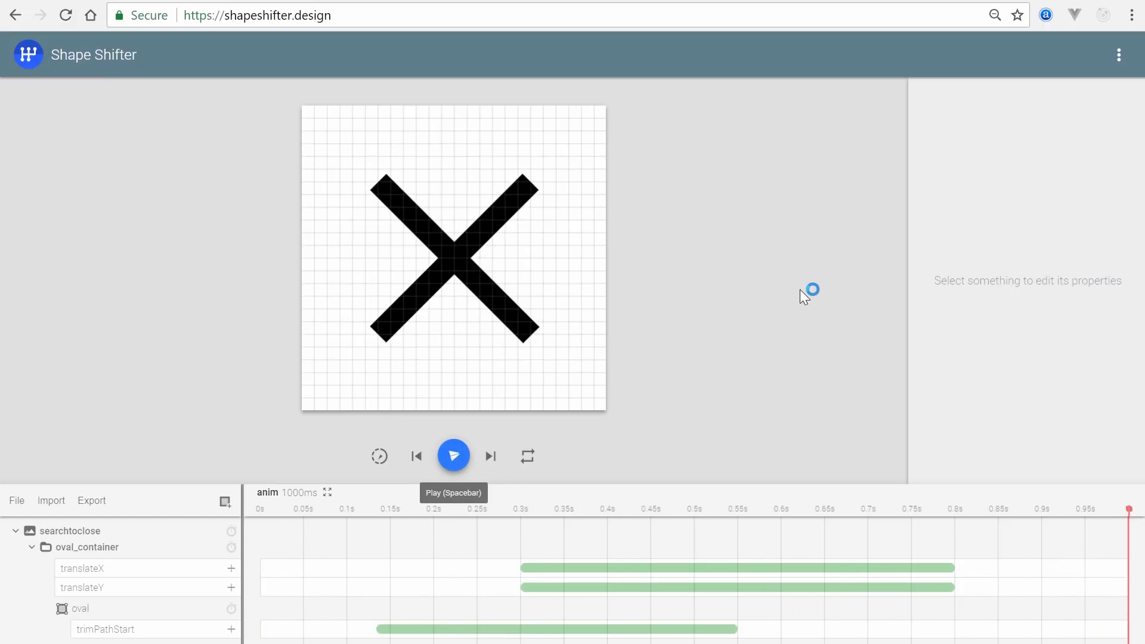
click(454, 456)
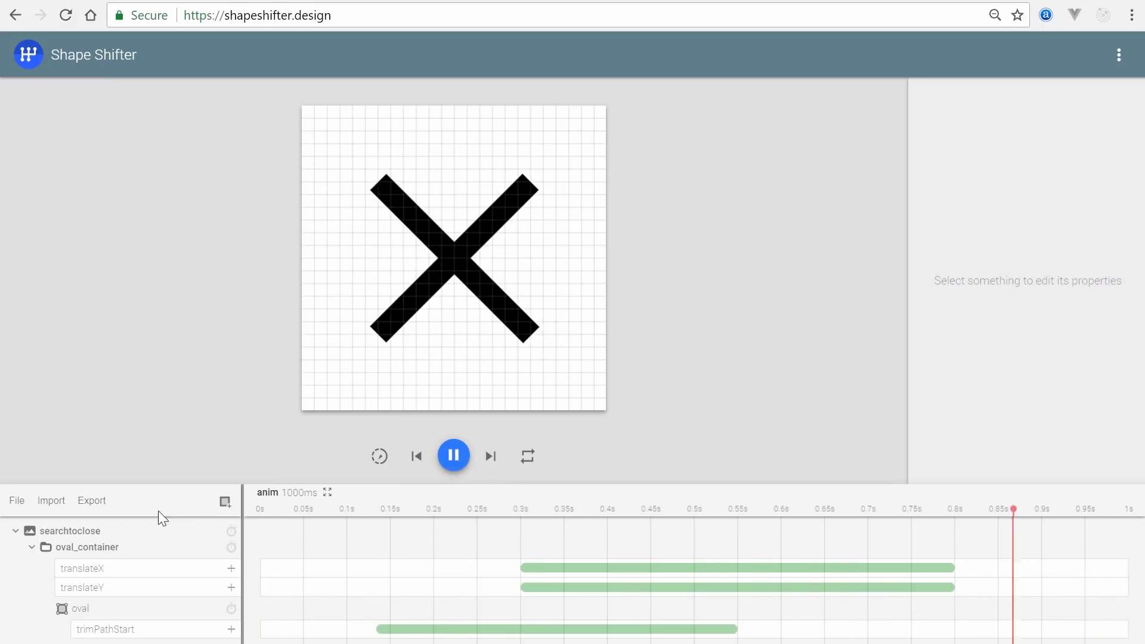
- Load the Morphing animals demo and play its animation
click(24, 502)
click(58, 492)
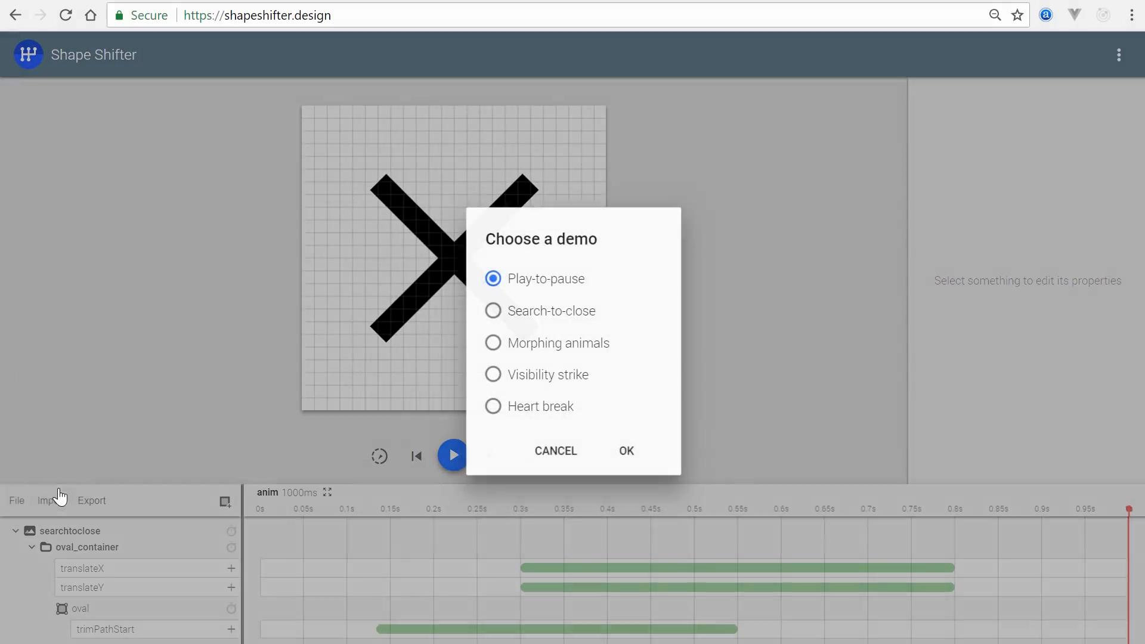
click(564, 344)
click(621, 449)
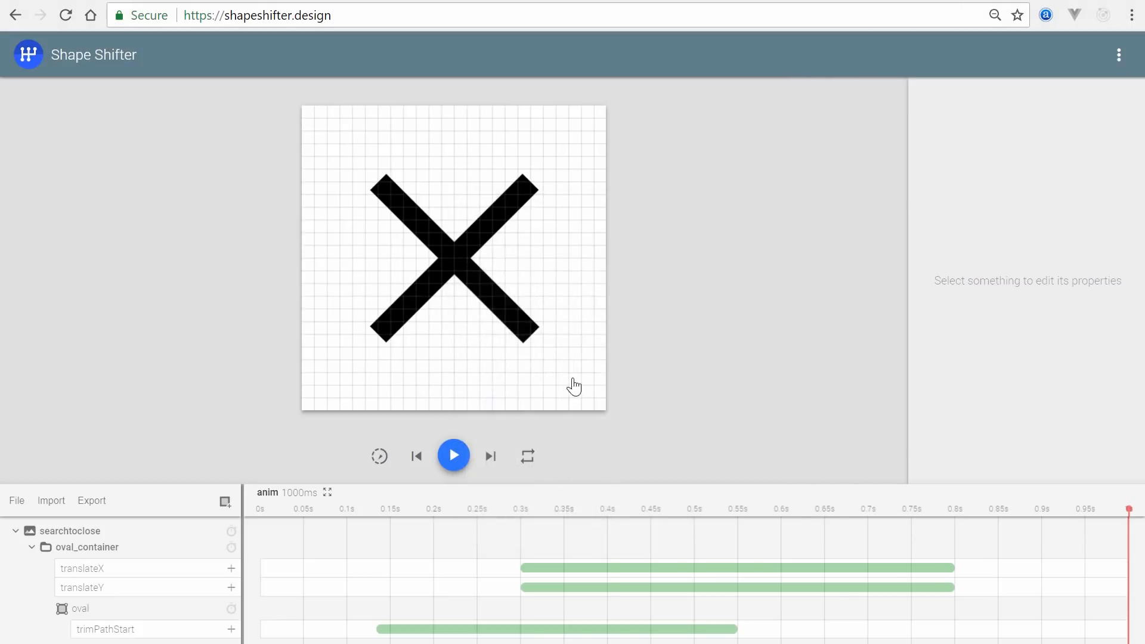
click(454, 456)
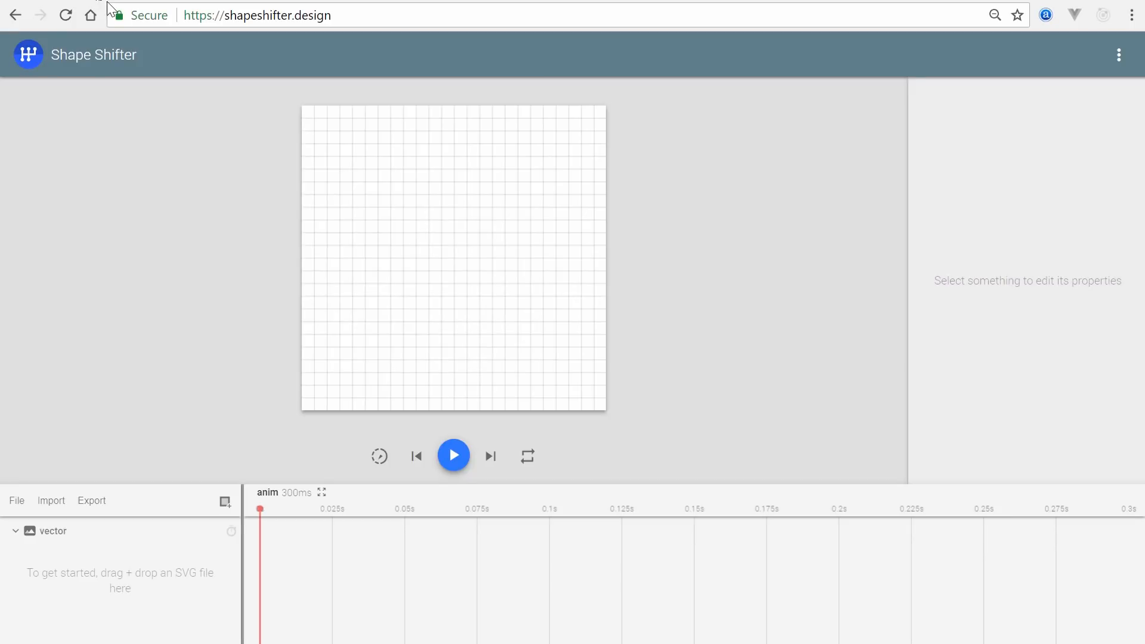
click(354, 16)
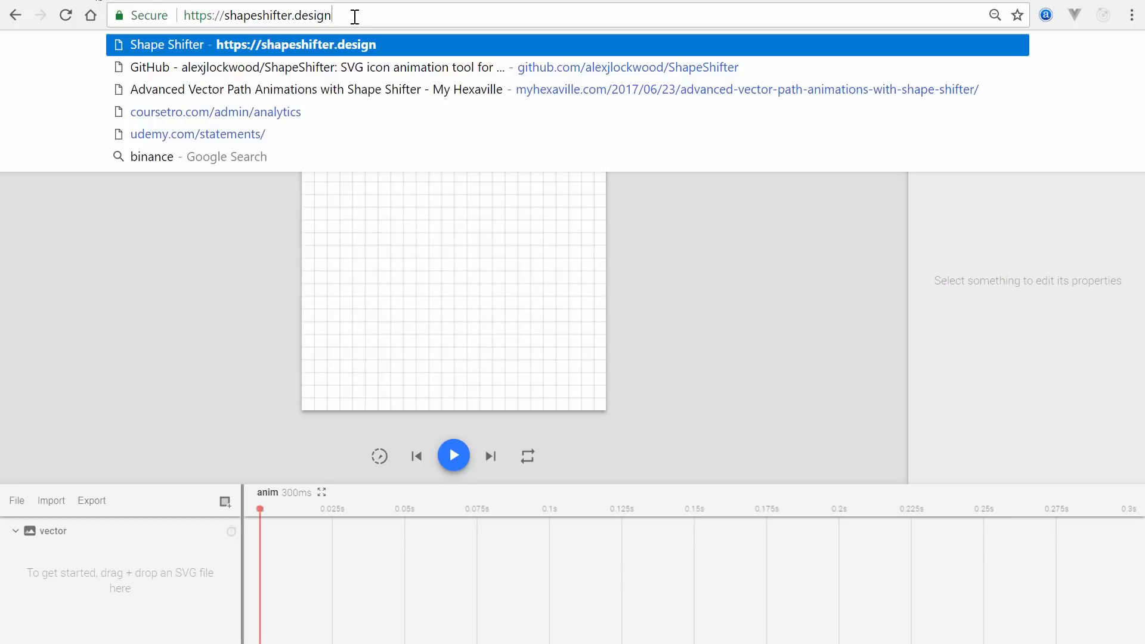
click(180, 240)
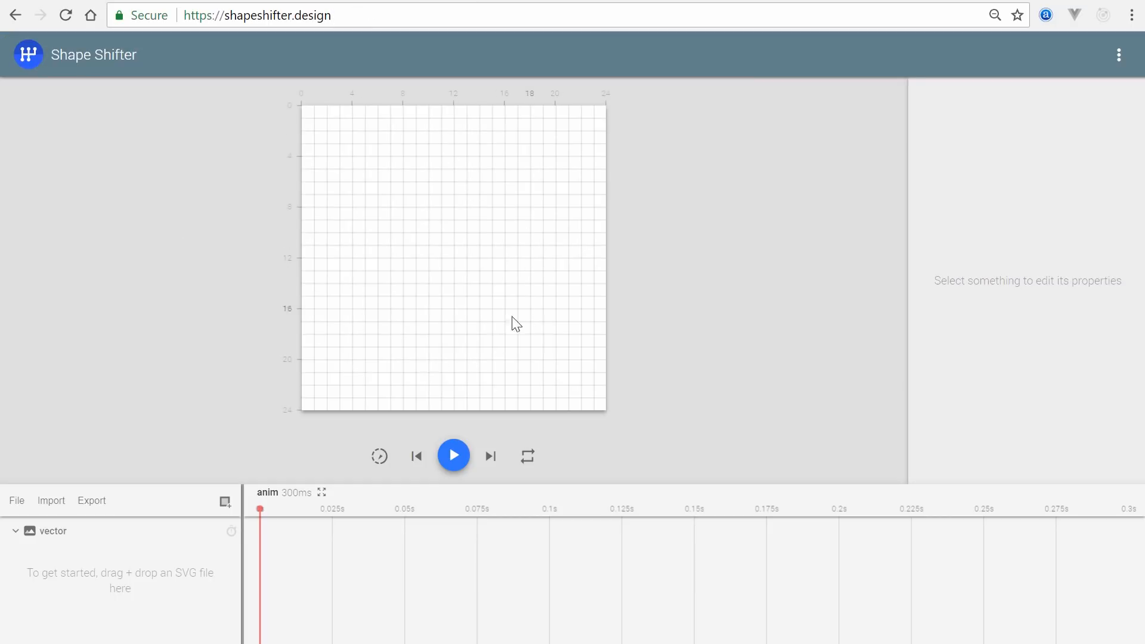
click(52, 501)
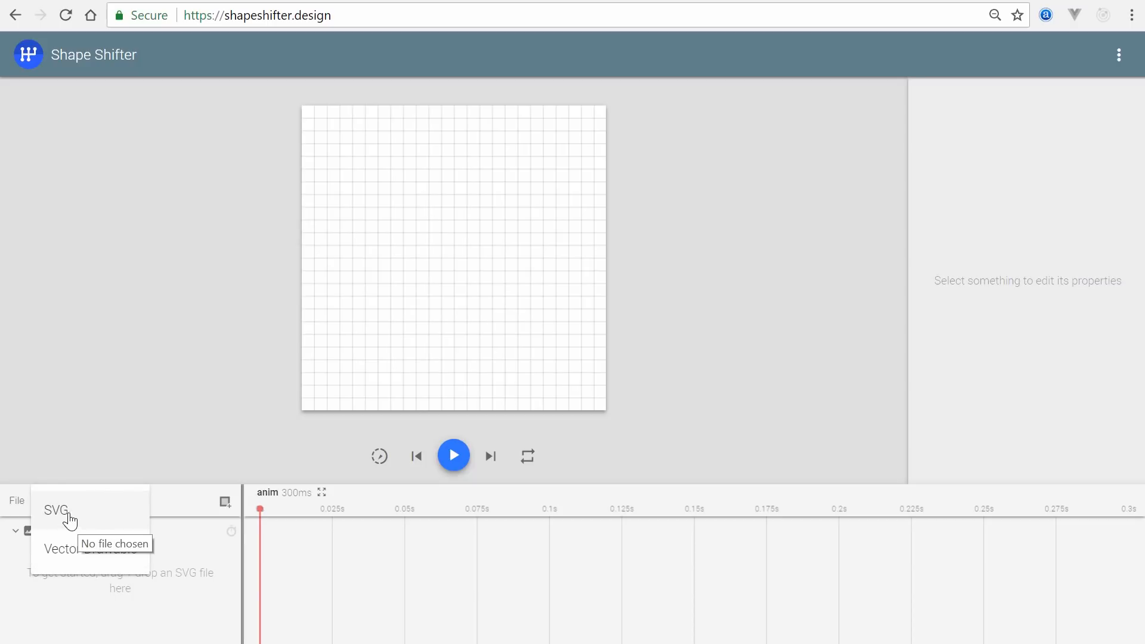
click(393, 81)
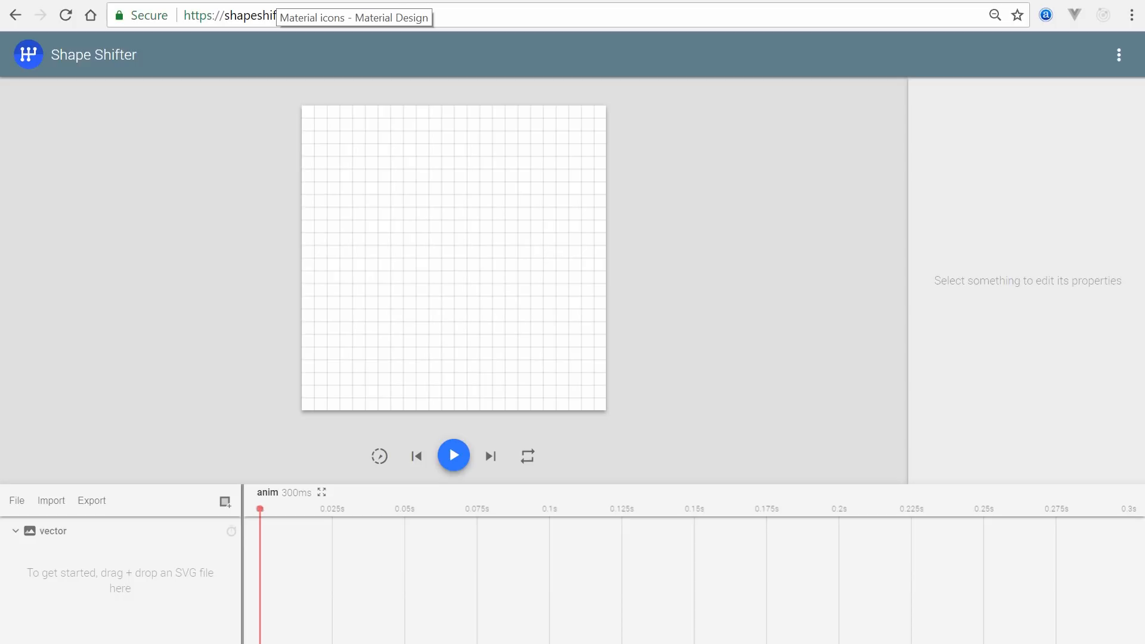
- Switch to the Material Design icons page and search the icon library for "chat"
click(290, 2)
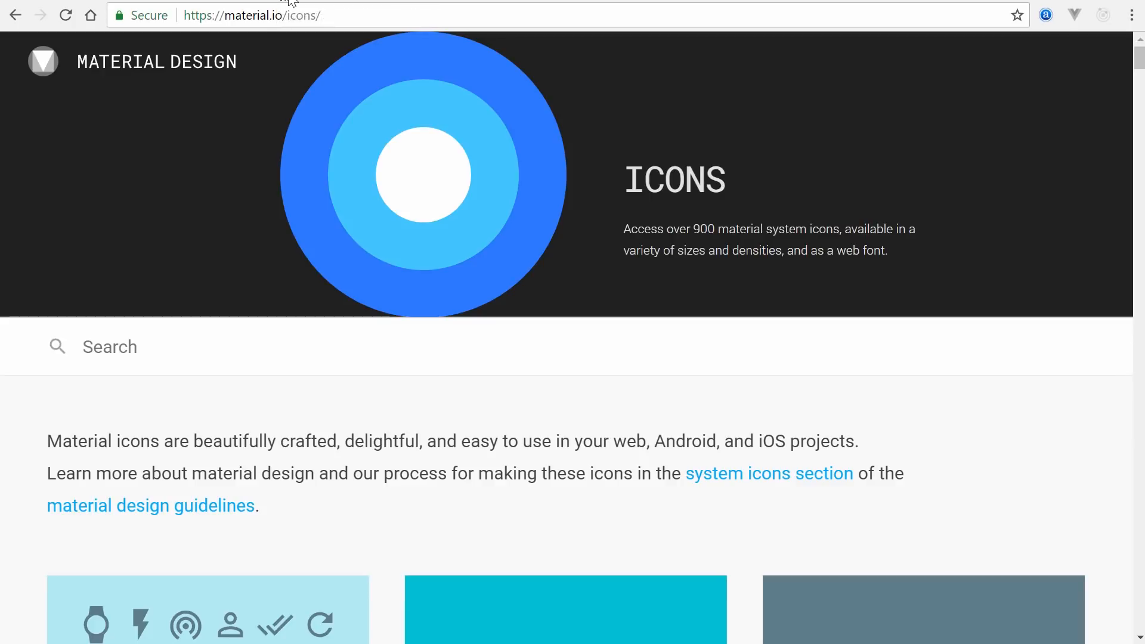
click(336, 17)
click(349, 7)
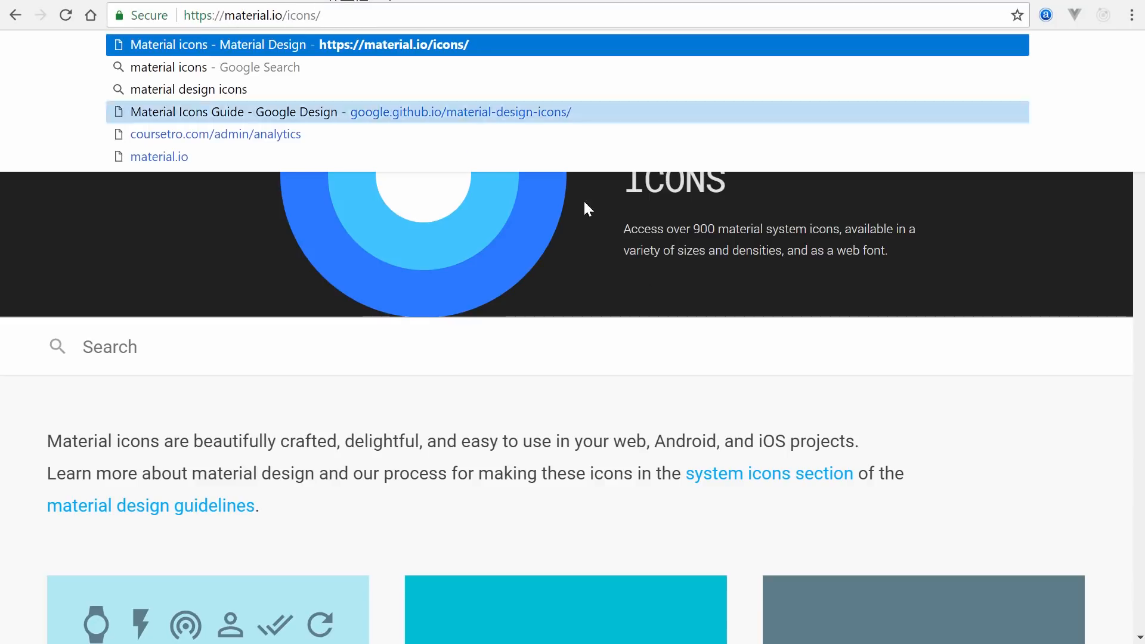
click(715, 333)
scroll(989, 402, down, 5)
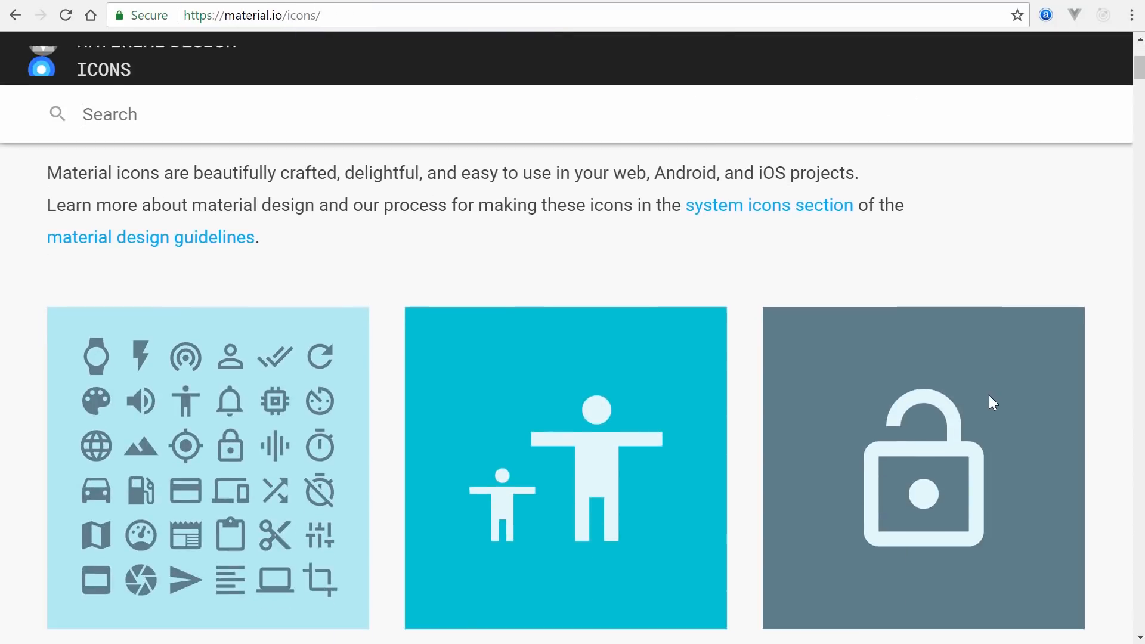
scroll(166, 255, up, 3)
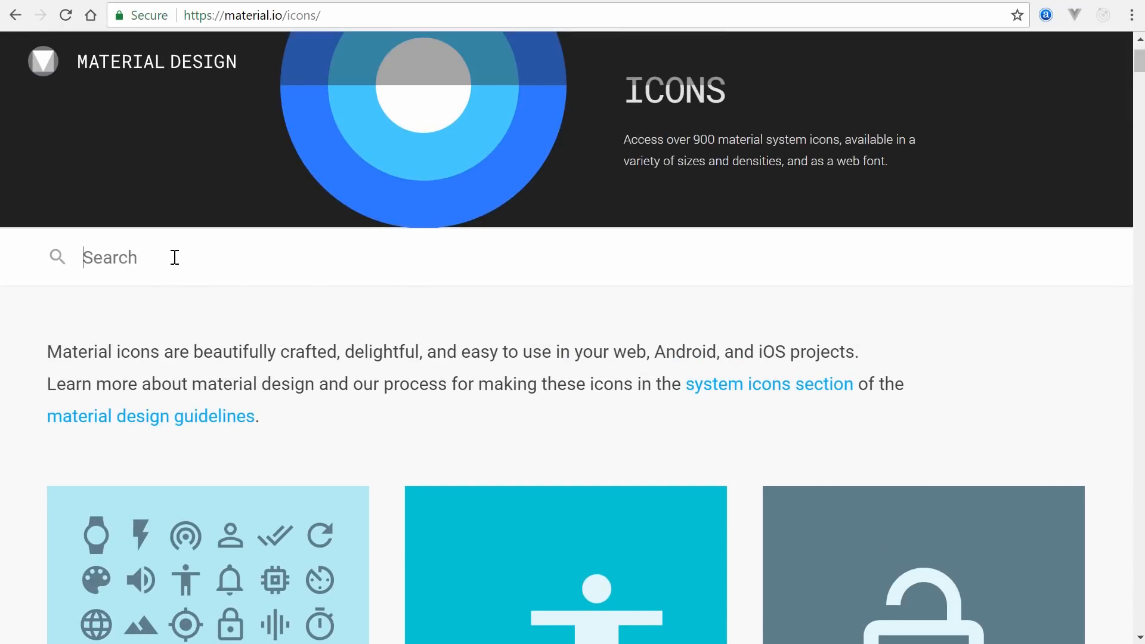
text(chat)
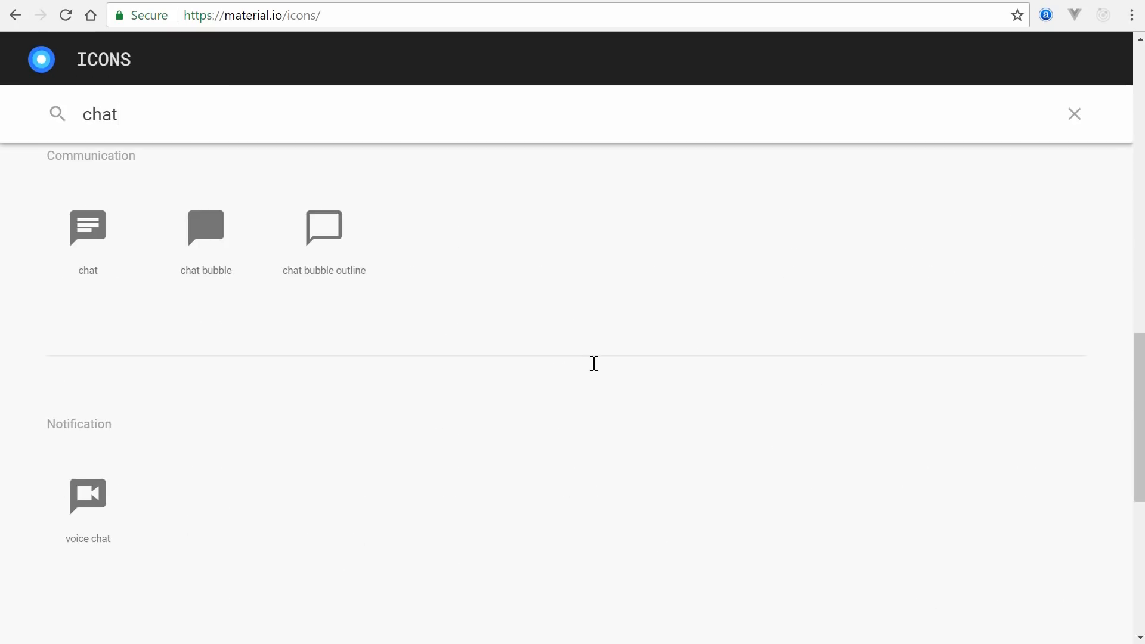
- Clear the icon search, browse the full icon catalogue, and search for "chat" again
key(ctrl+a)
key(BackSpace)
scroll(966, 404, down, 20)
scroll(846, 345, down, 10)
scroll(846, 342, up, 20)
scroll(205, 202, up, 10)
scroll(182, 255, down, 3)
click(177, 181)
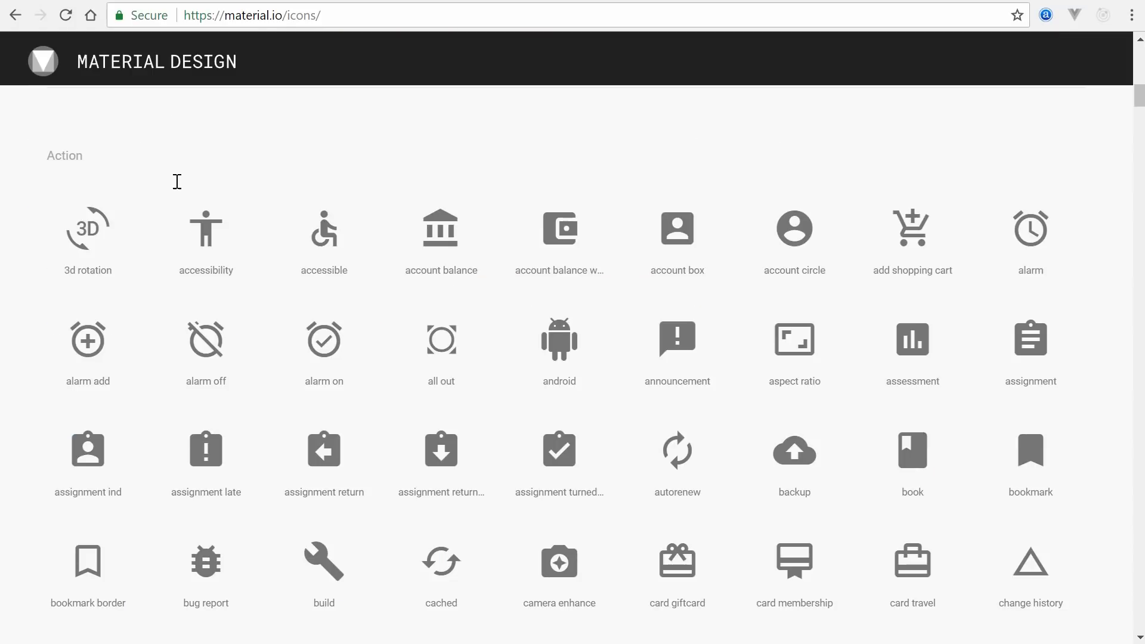
text(chat)
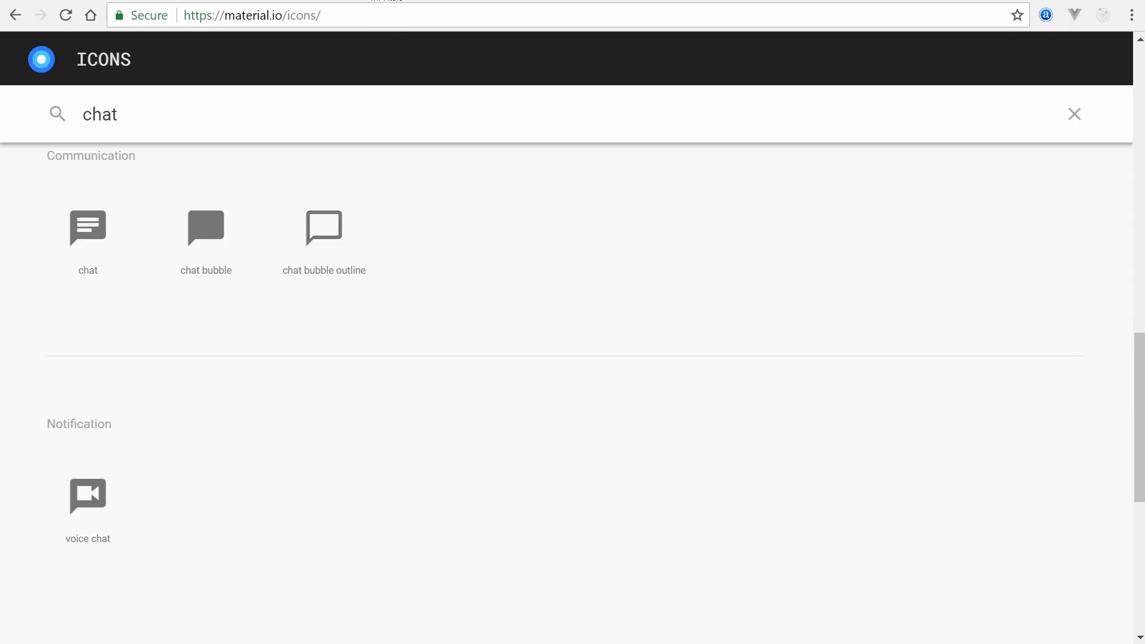
- Switch to the sprite_60fps.html page and reload it to preview the animated chat icon
key(ctrl+Tab)
click(67, 17)
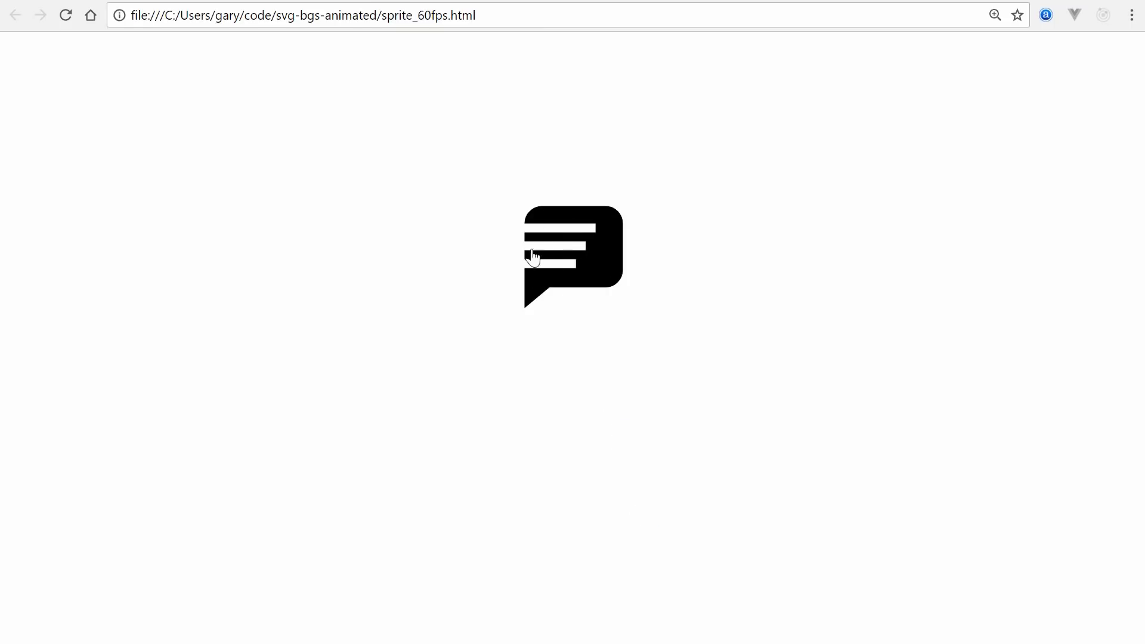
click(239, 1)
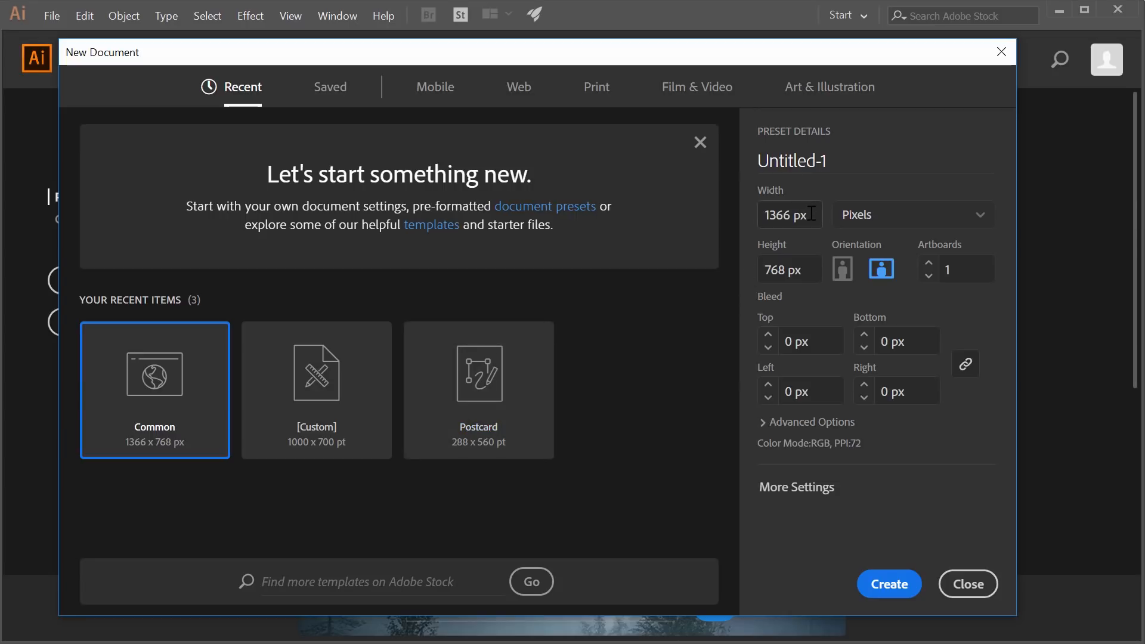
- In Illustrator, create a new 24 × 24 px document and collapse the Layers panel
click(811, 213)
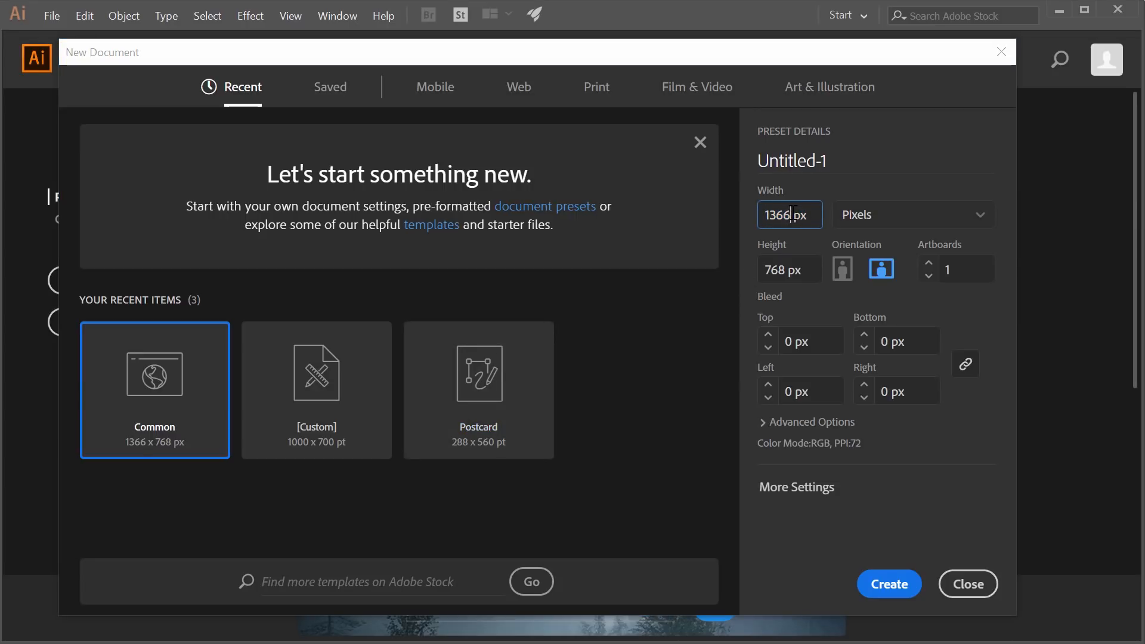
text(24)
click(769, 270)
click(877, 598)
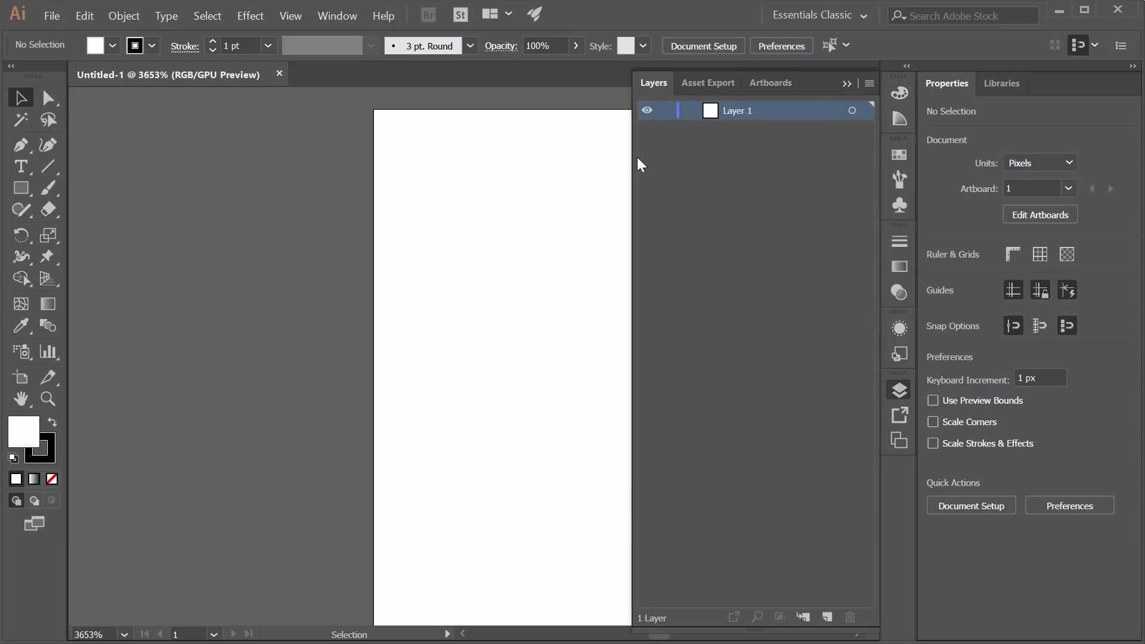
click(906, 396)
- Create a 20 × 20 px rounded rectangle on the artboard using the Rounded Rectangle tool
key(space)
drag(672, 294, 458, 267)
key(space)
click(21, 188)
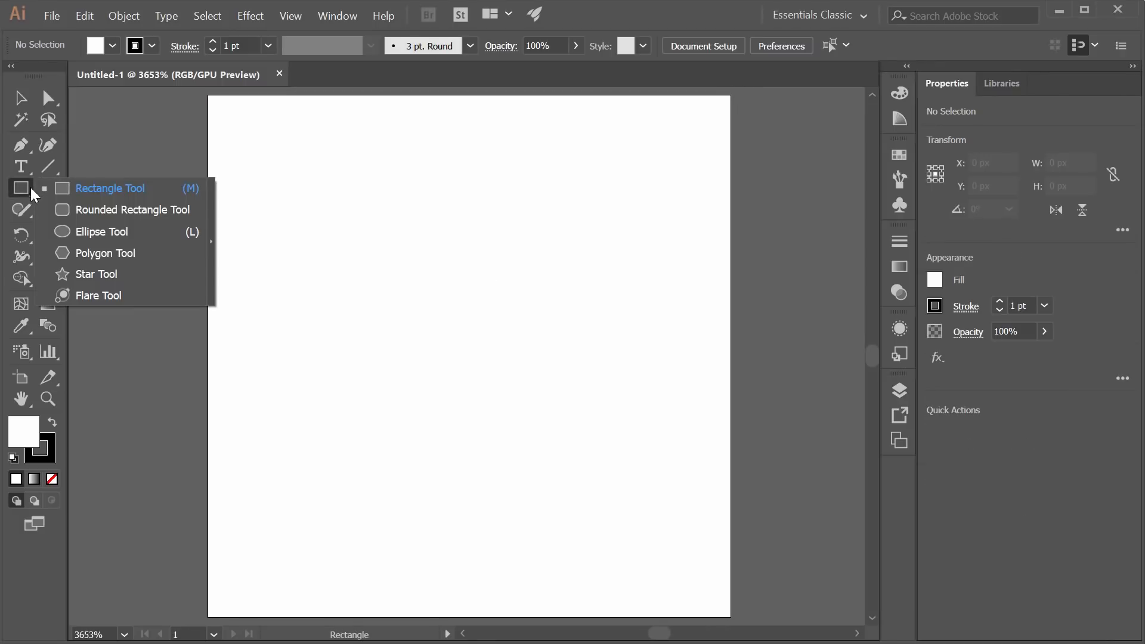
click(92, 216)
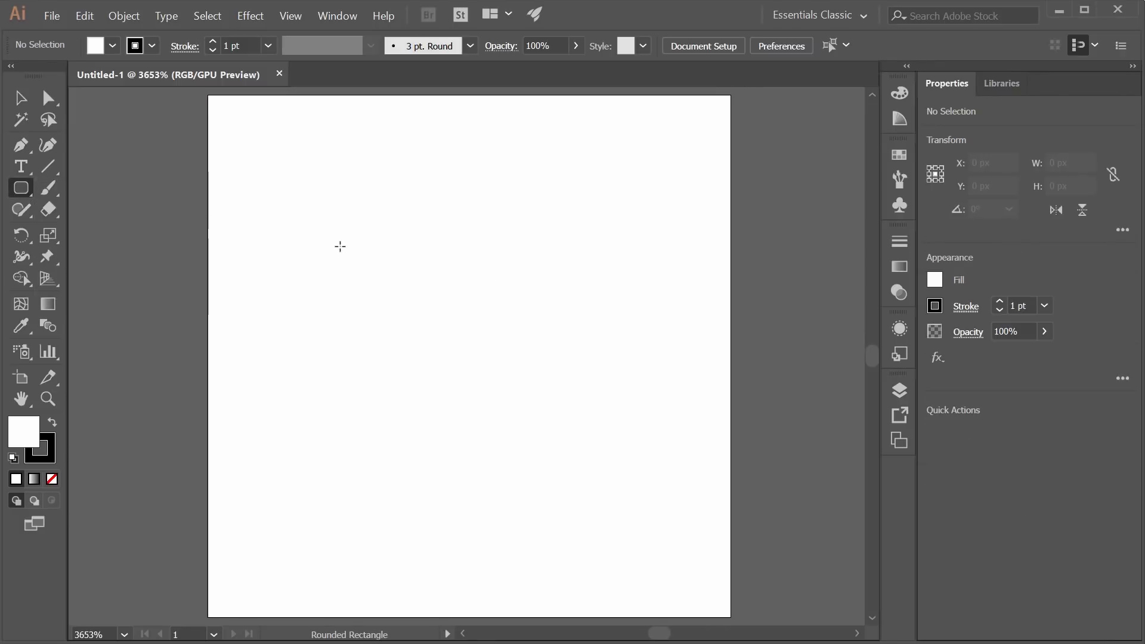
click(301, 189)
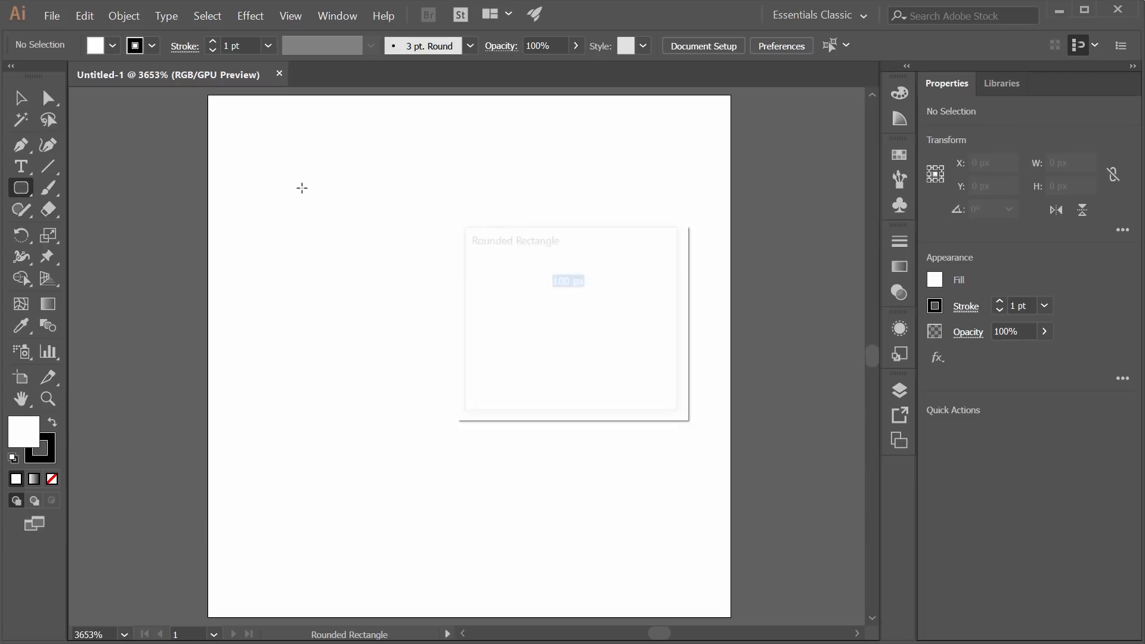
drag(575, 281, 522, 277)
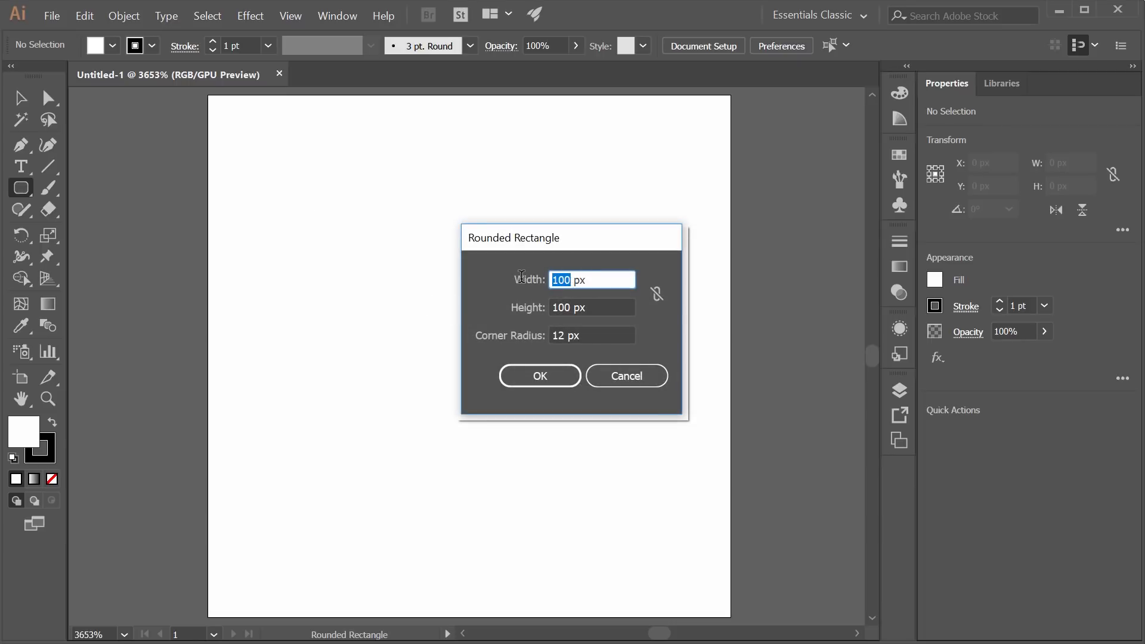
text(20)
key(Tab)
text(2)
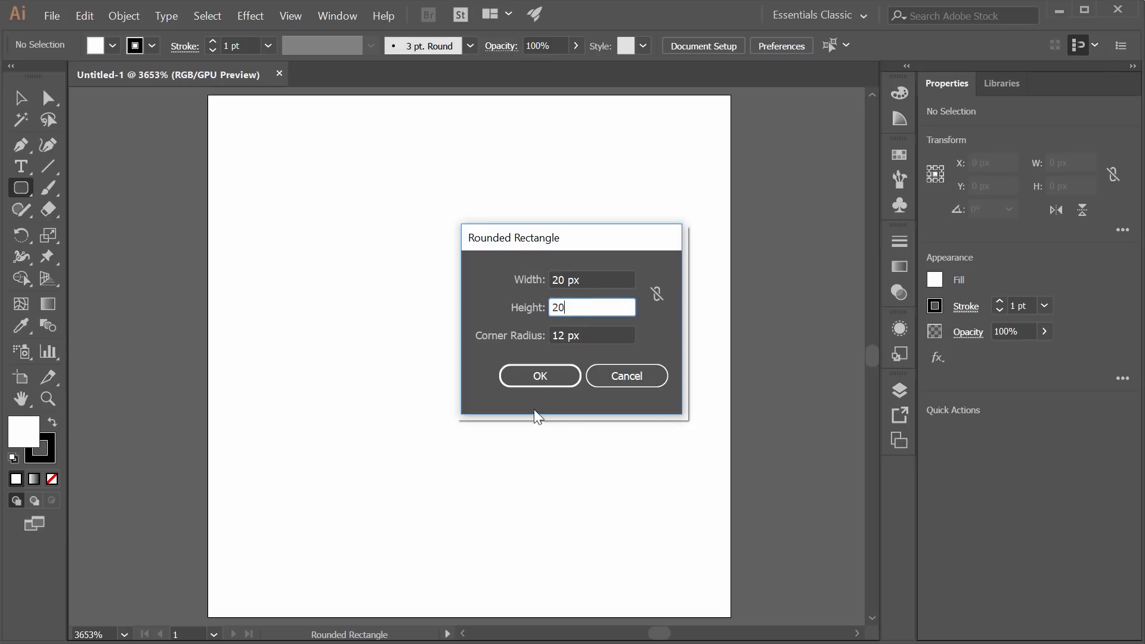
click(540, 377)
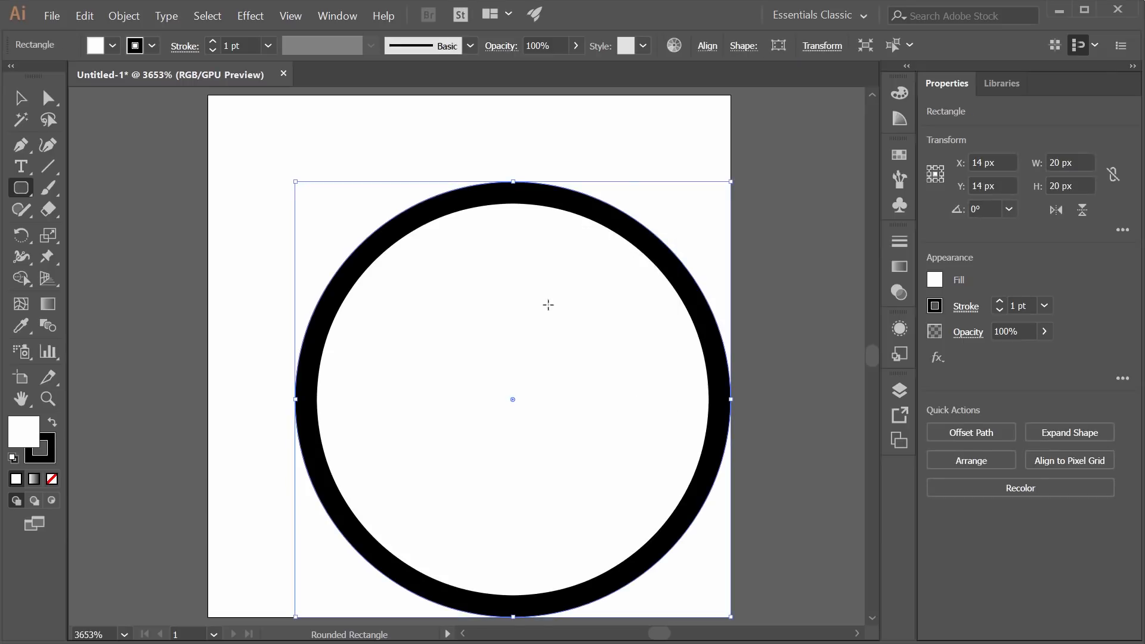
- Reduce the rounded rectangle's corner radius to about 2.2 px and center it on the artboard at X 12 px, Y 12 px
drag(512, 400, 682, 234)
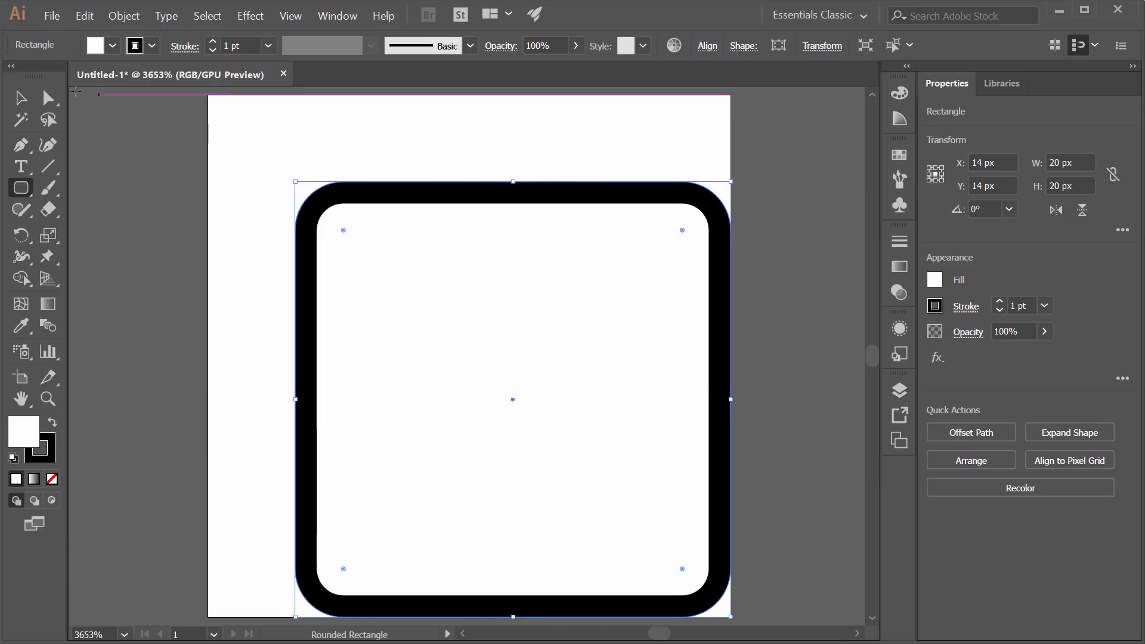
key(v)
drag(512, 179, 394, 141)
key(ctrl+z)
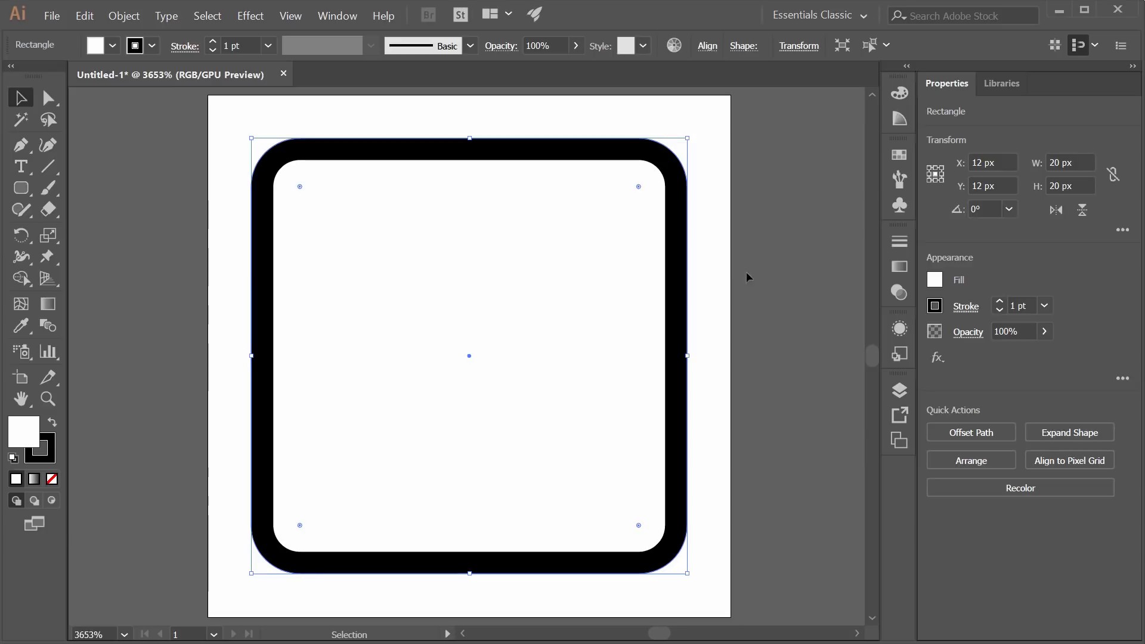
click(780, 292)
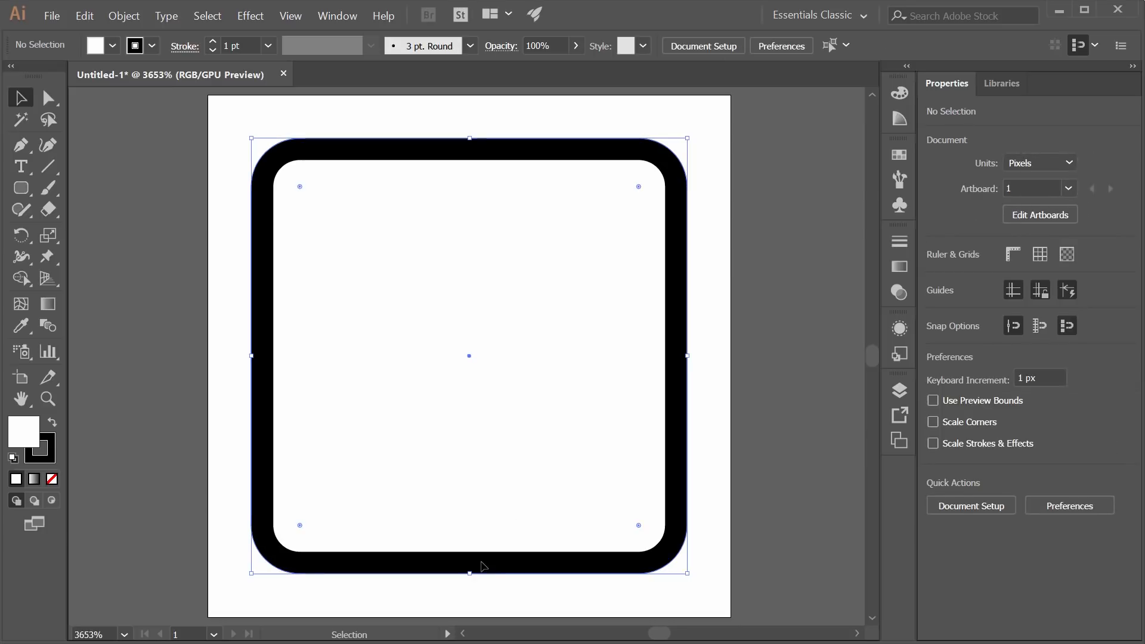
- Shorten the rounded rectangle from its bottom edge to a height of 17 px, keeping its upper edge in place
click(481, 565)
drag(469, 576, 471, 508)
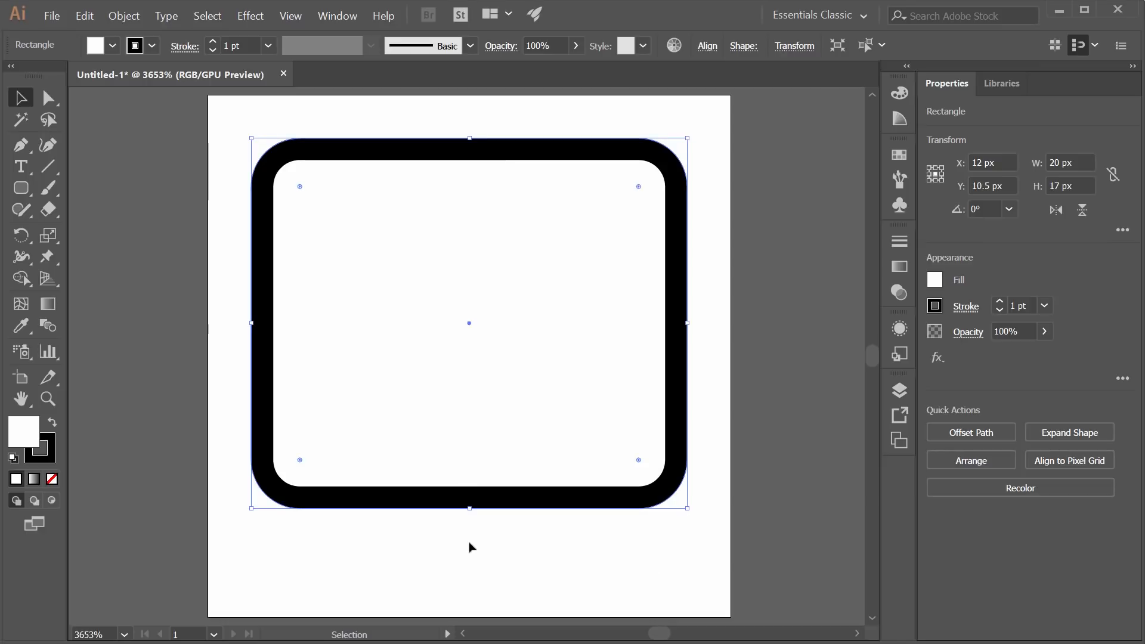
click(470, 544)
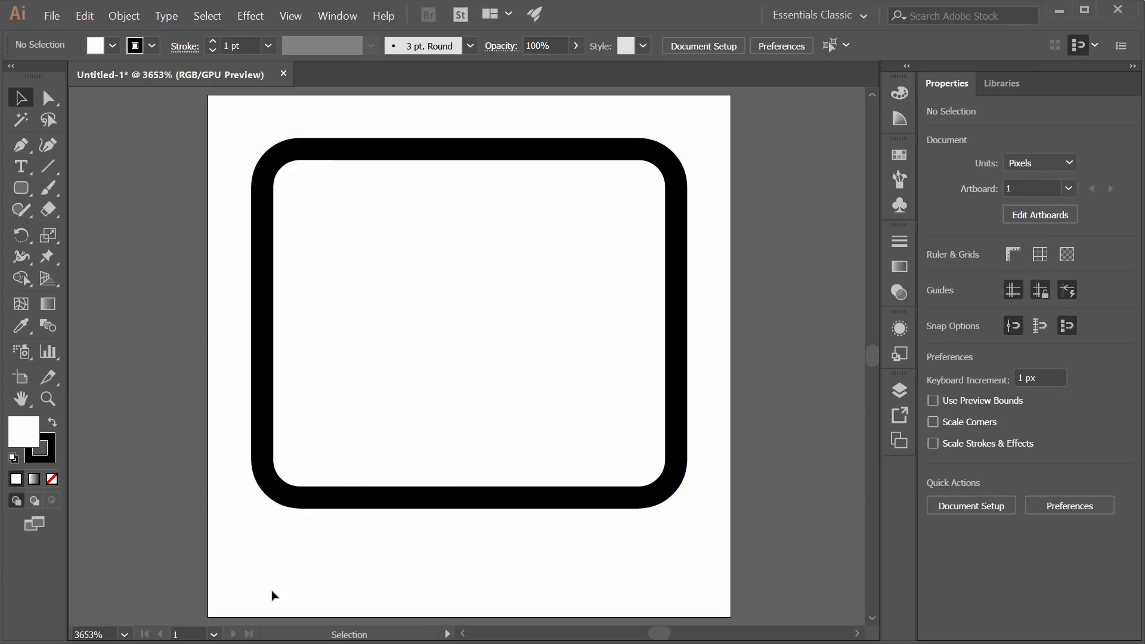
- Select the rounded rectangle's path with the Direct Selection tool and set its stroke weight to 2 pt
scroll(280, 525, up, 2)
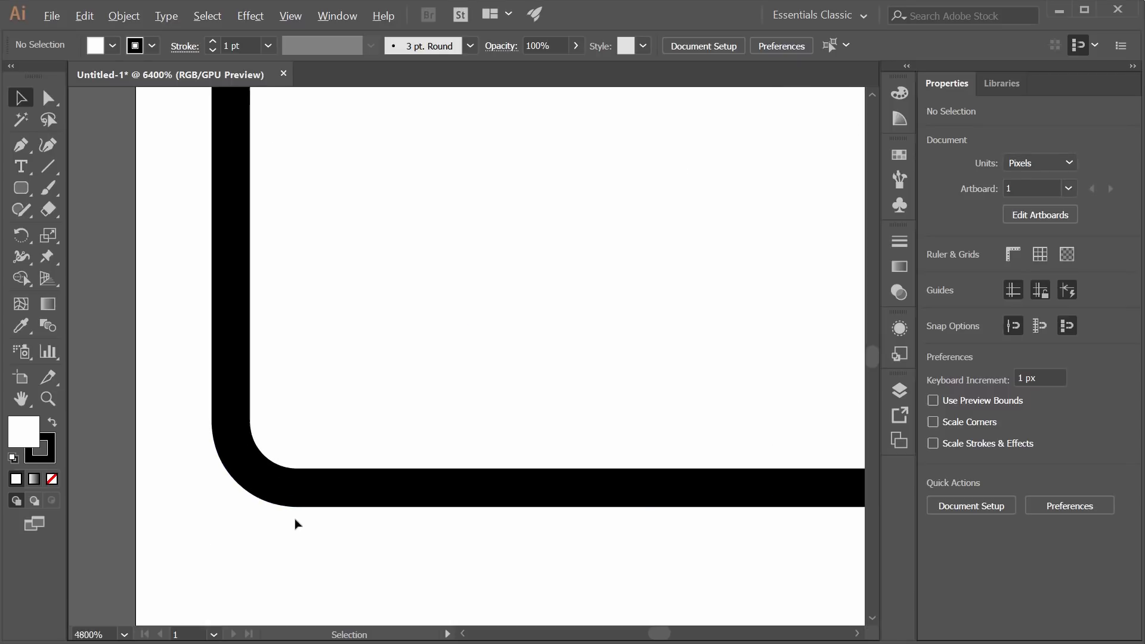
scroll(379, 503, up, 2)
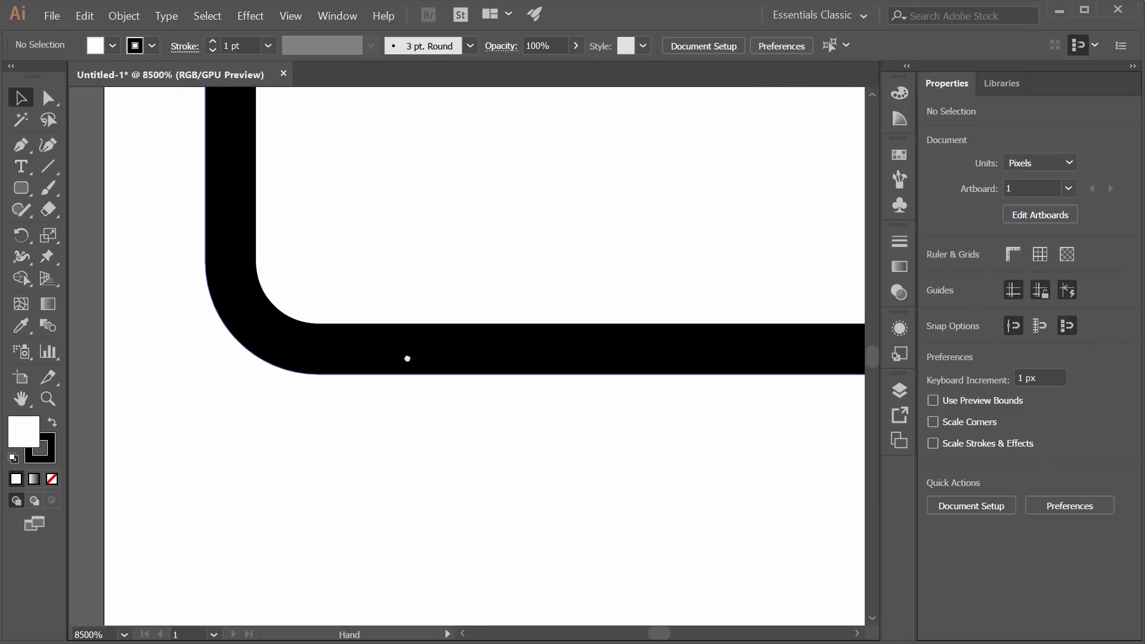
click(48, 97)
click(191, 226)
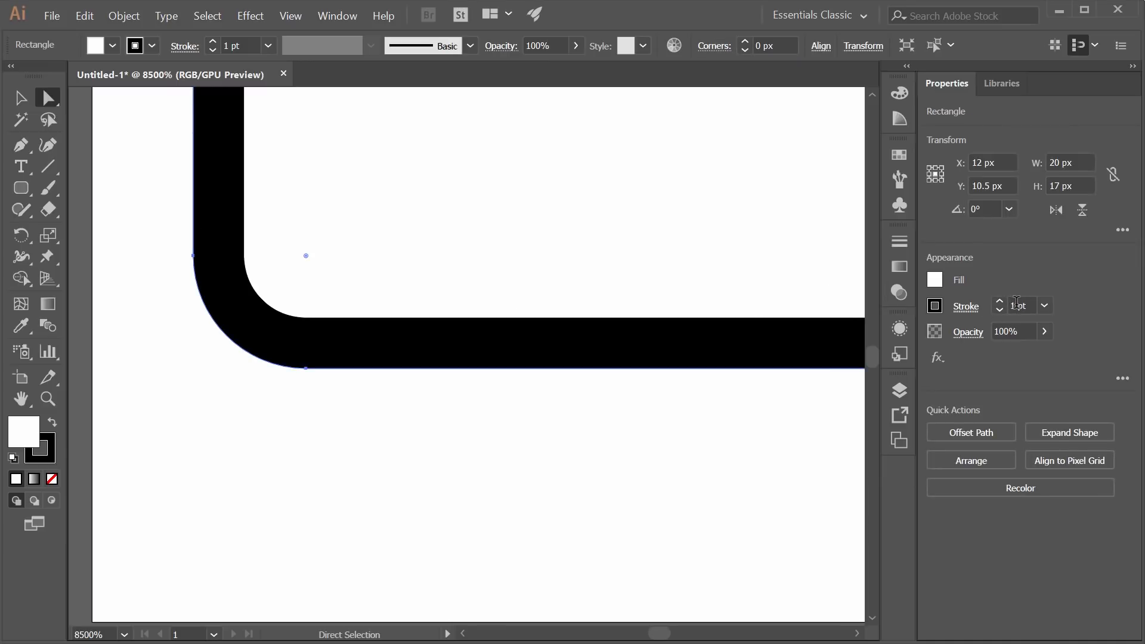
double_click(1016, 304)
text(2)
key(Return)
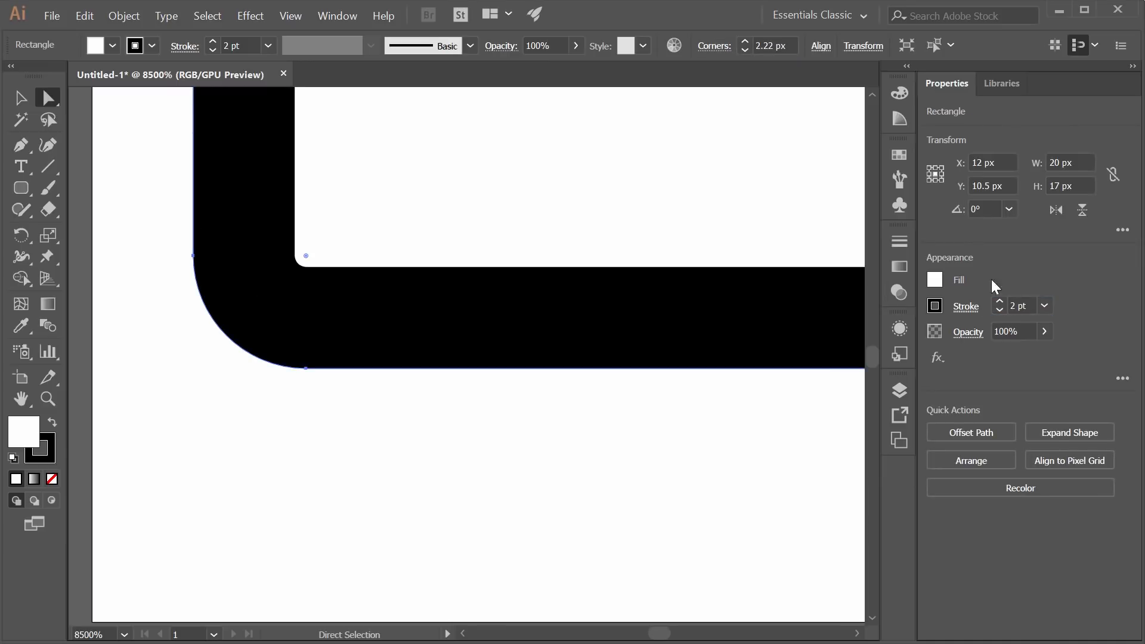
click(182, 235)
drag(152, 207, 459, 427)
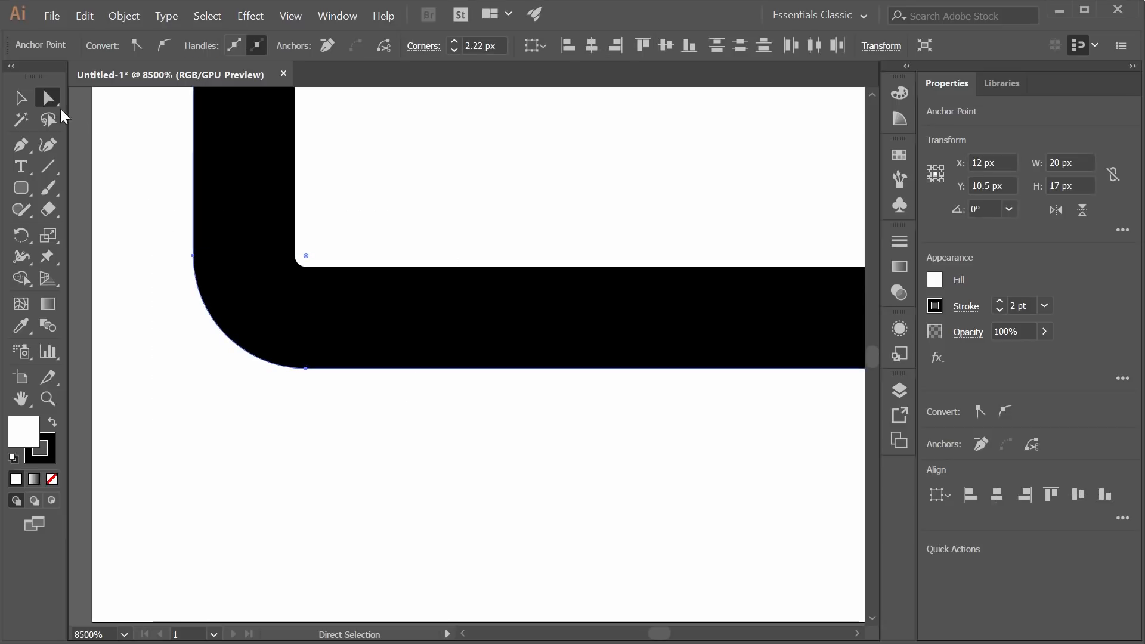
drag(53, 98, 95, 99)
click(366, 258)
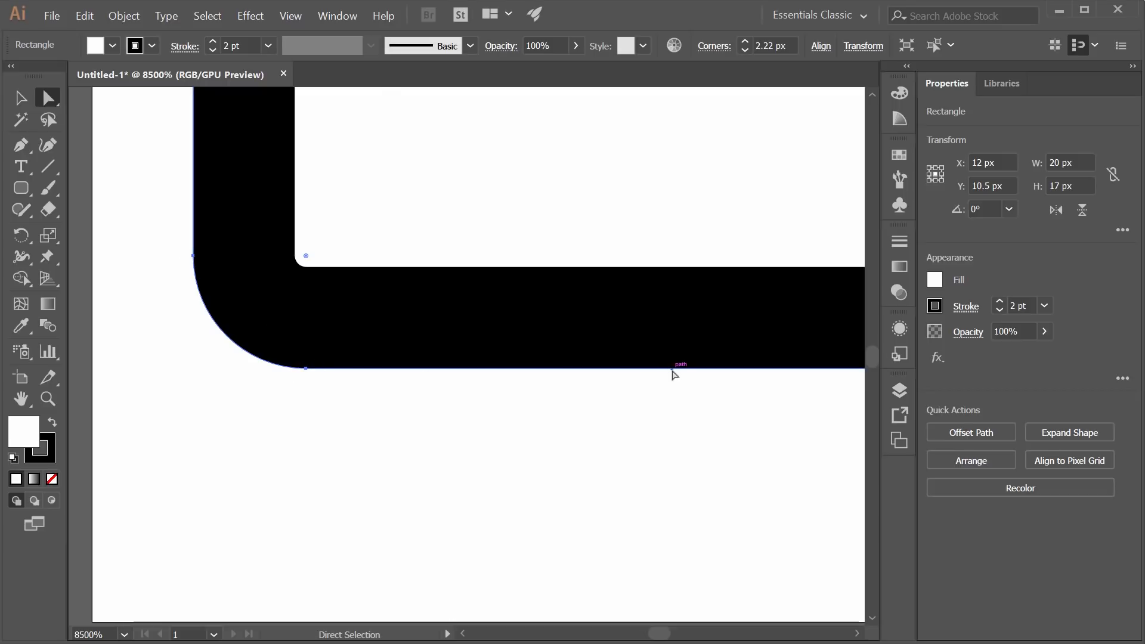
- Add an anchor point on the rounded rectangle's bottom edge near its left corner with the Pen tool, at about X 8.25 px
scroll(672, 373, down, 1)
drag(595, 420, 470, 444)
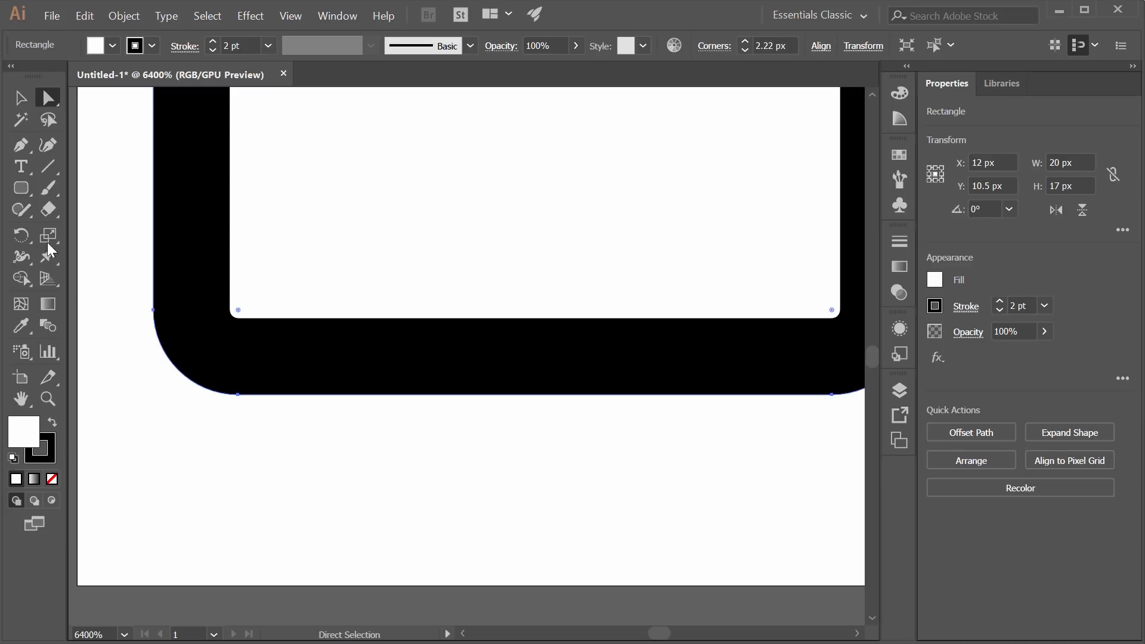
click(21, 146)
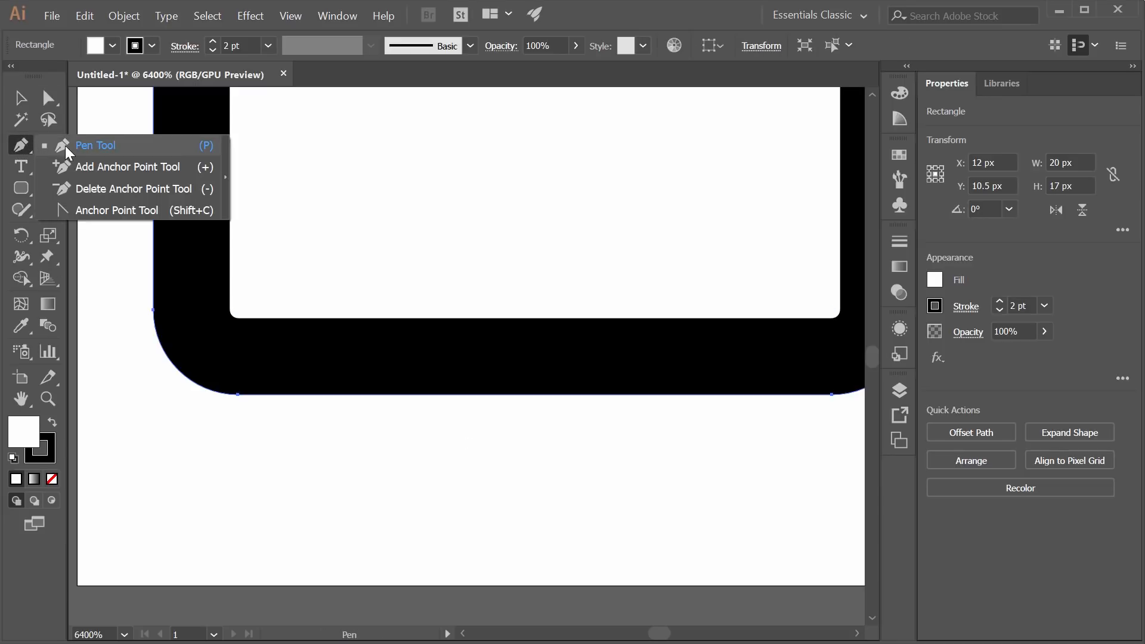
click(64, 149)
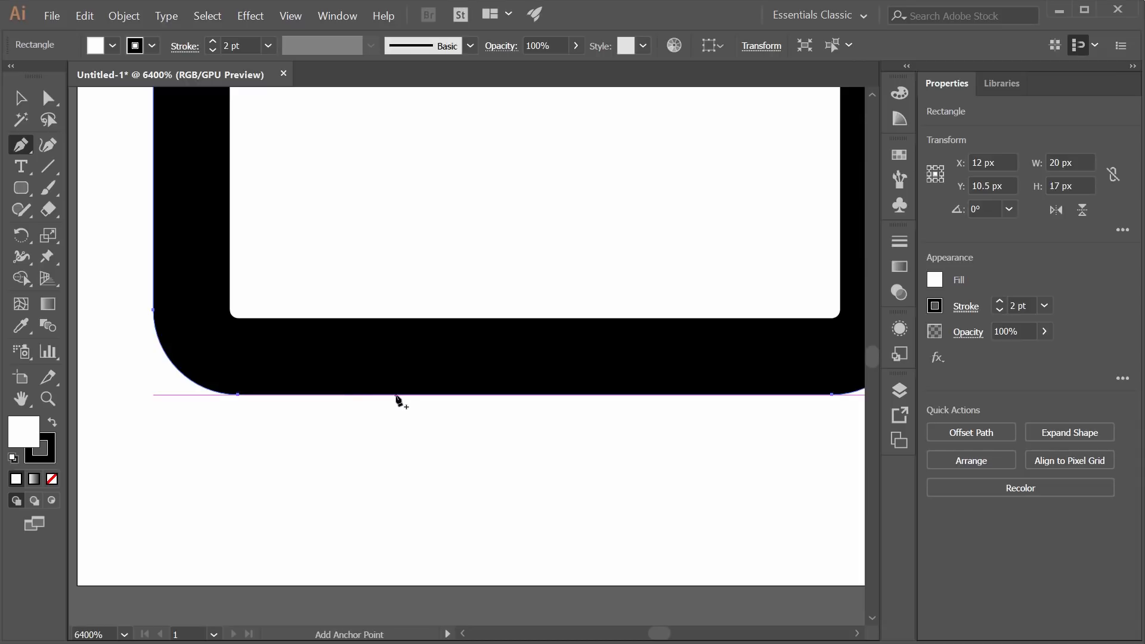
click(392, 395)
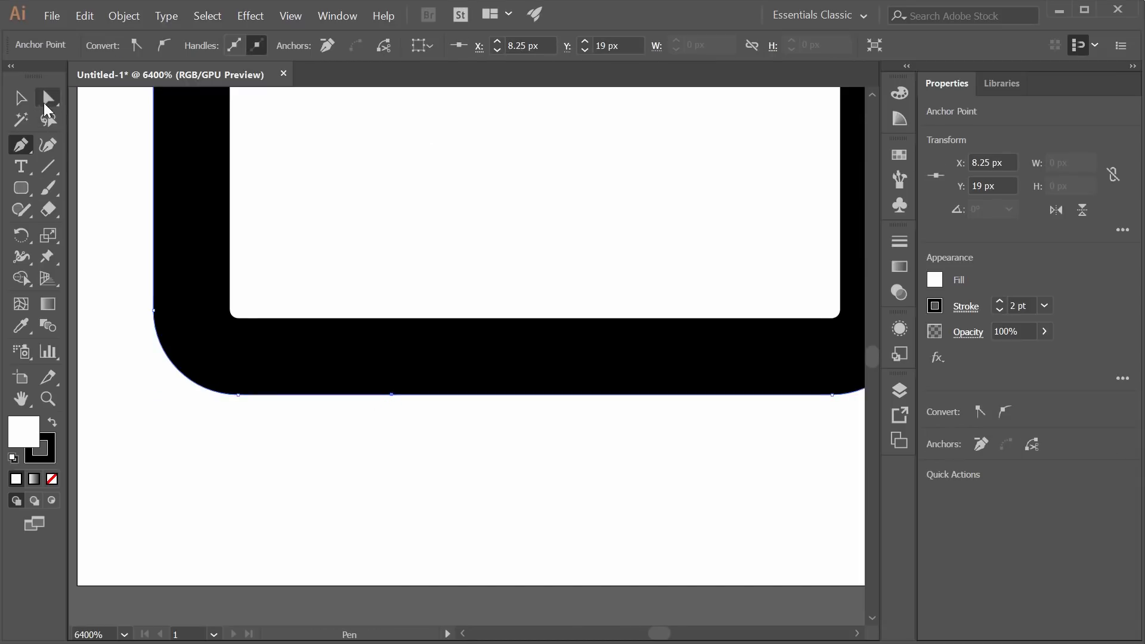
- Pull the two anchor points of the bottom-left corner straight down 3 px to form a tail, making the path 20 px high
click(55, 102)
drag(52, 99, 80, 104)
mouse_move(119, 255)
mouse_down()
mouse_move(184, 301)
mouse_move(274, 424)
mouse_move(238, 488)
mouse_move(239, 543)
mouse_move(238, 512)
mouse_up()
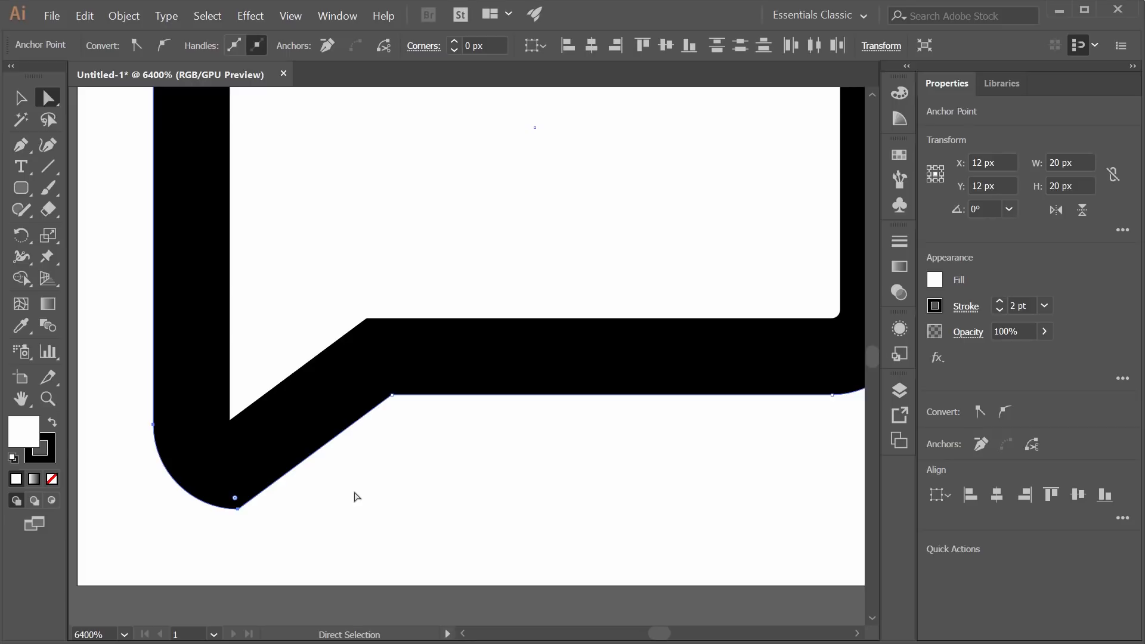
click(334, 496)
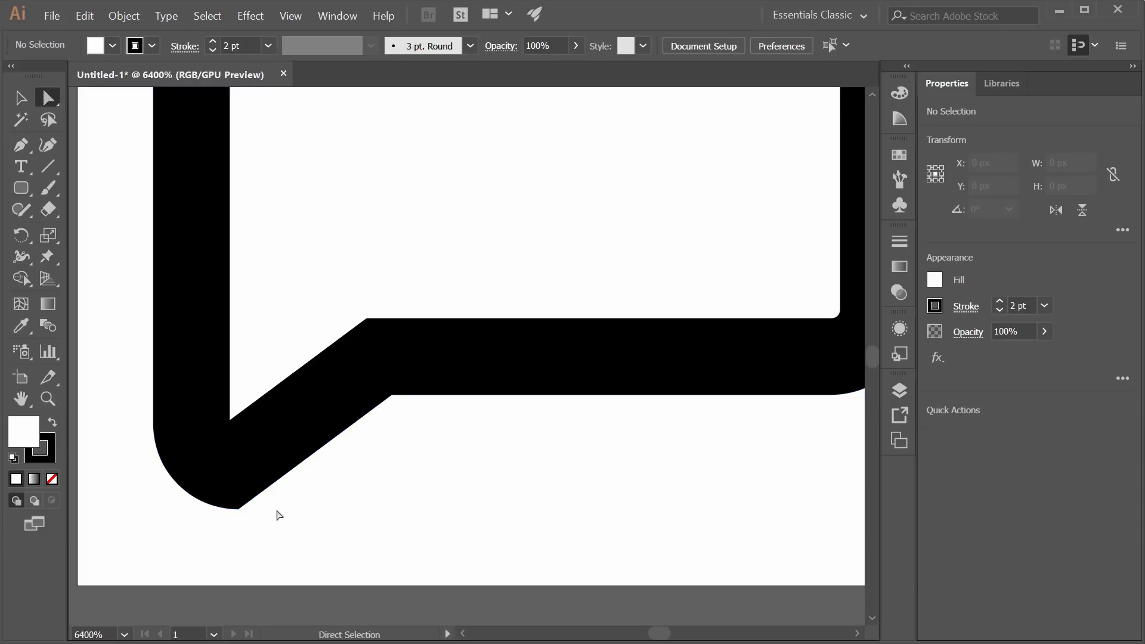
- Delete the lowest anchor point of the tail's rounded corner and lower the left side's end point to Y 22 px
click(248, 502)
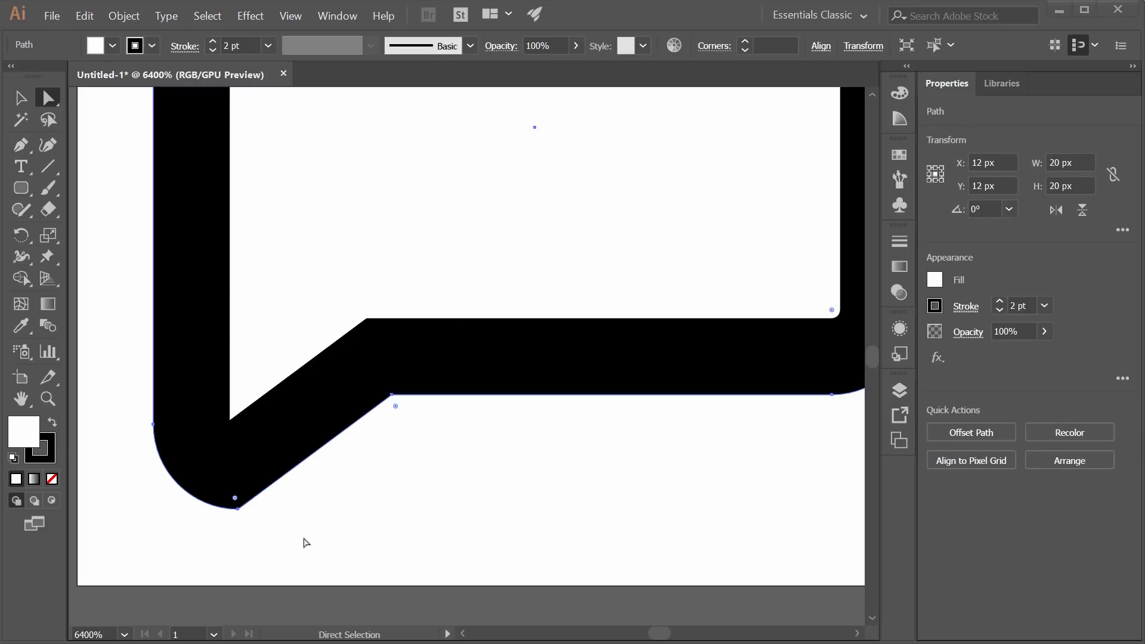
drag(271, 531, 234, 499)
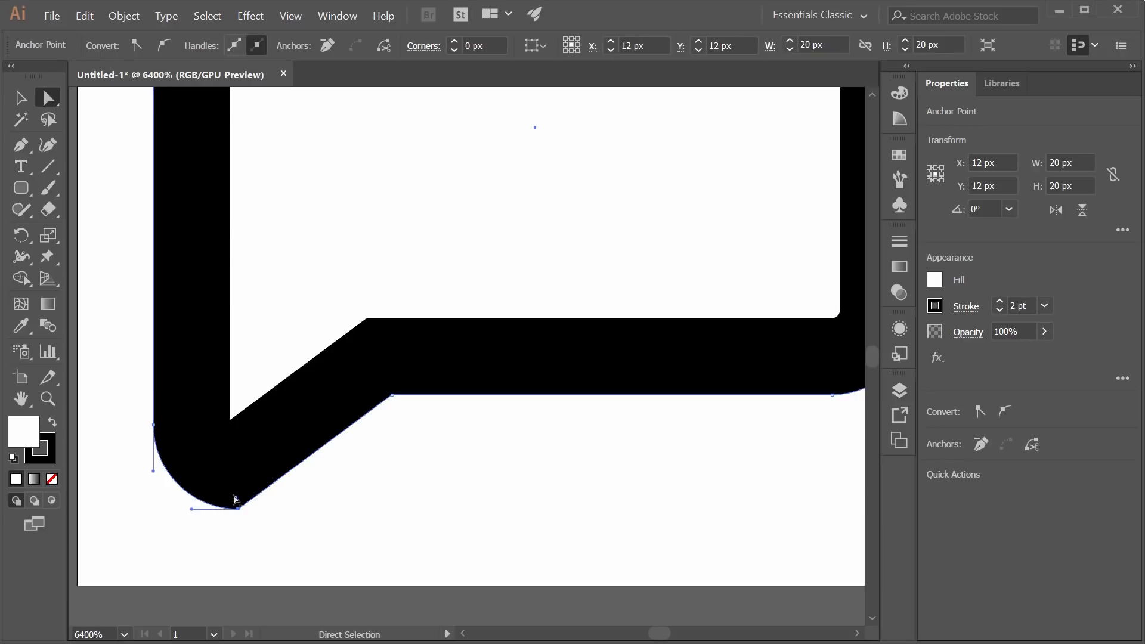
key(Delete)
drag(153, 424, 156, 524)
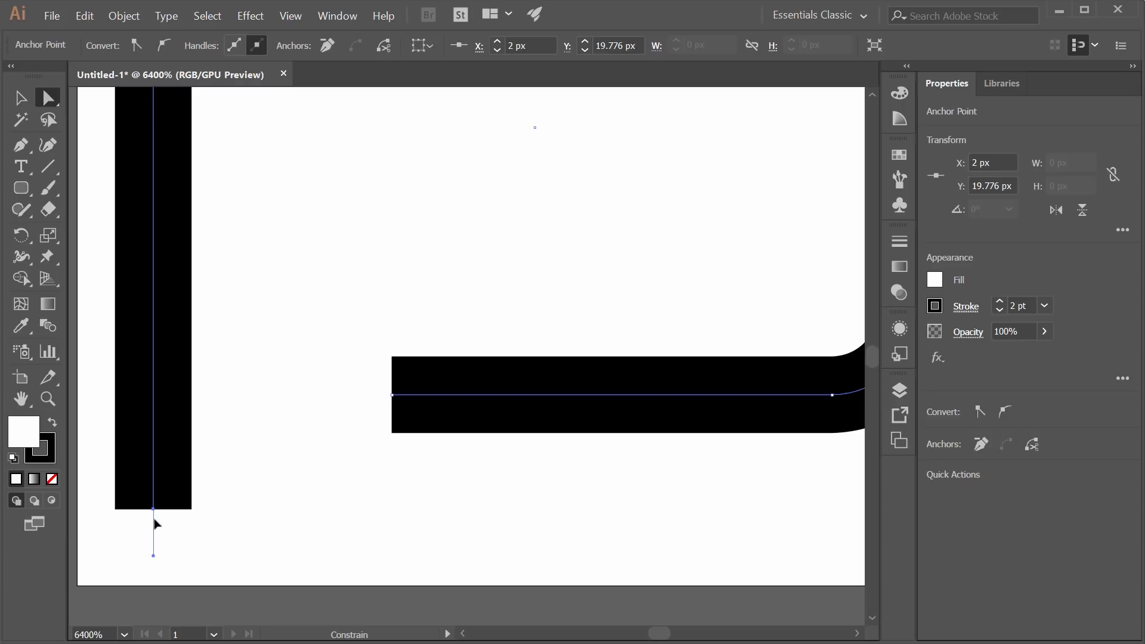
- Close the open path by joining the left side's lower end to the bottom edge's open end with a straight Pen tool segment
click(21, 145)
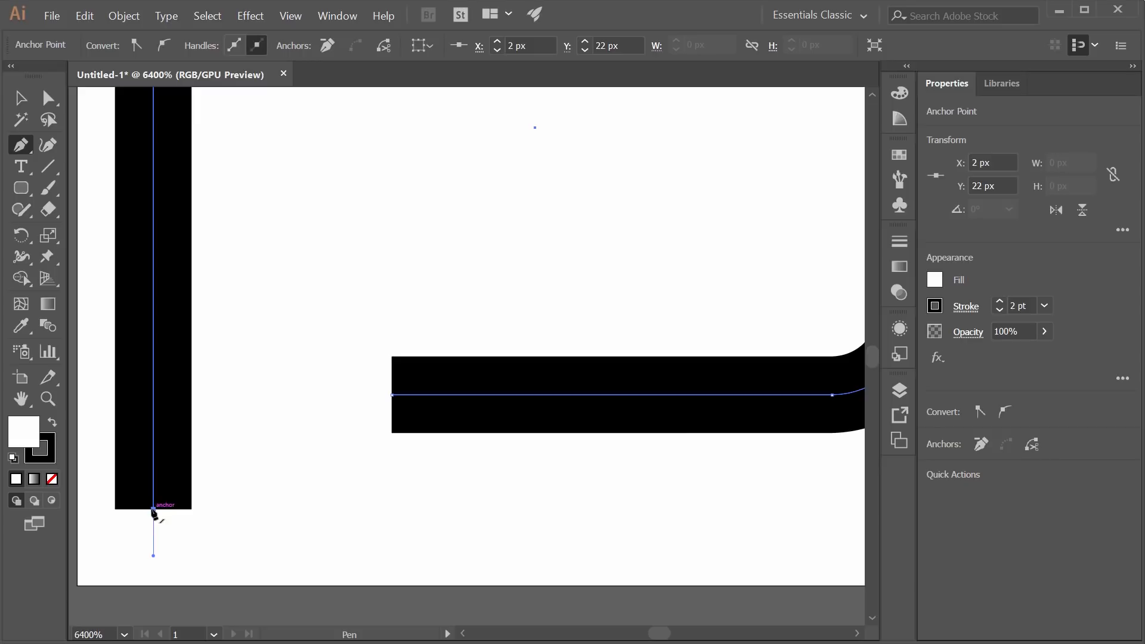
click(154, 511)
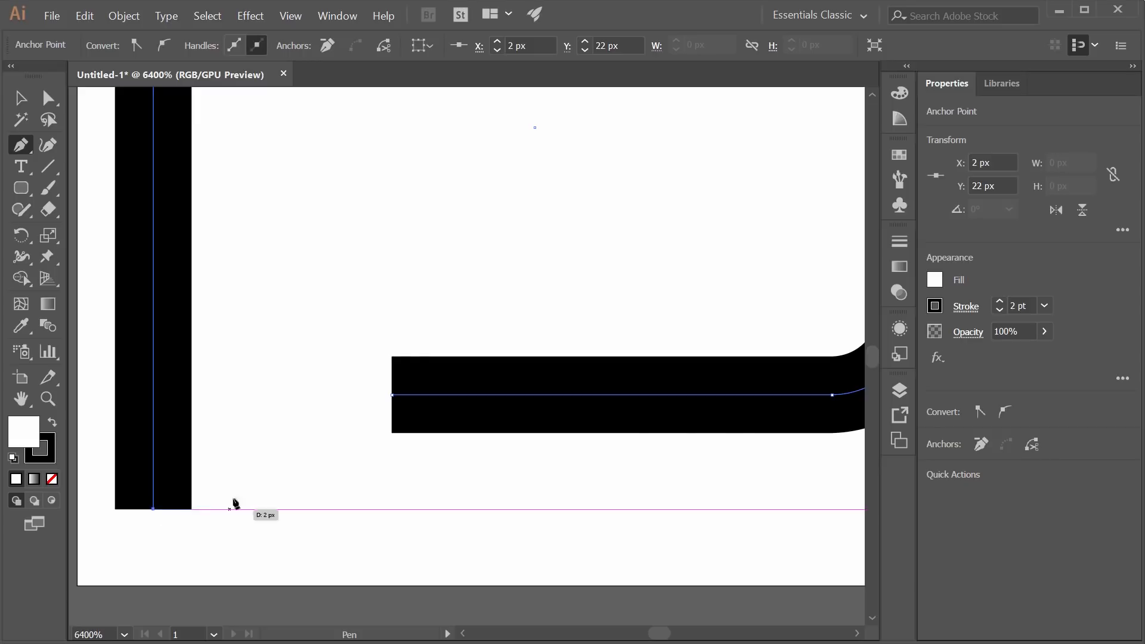
click(391, 395)
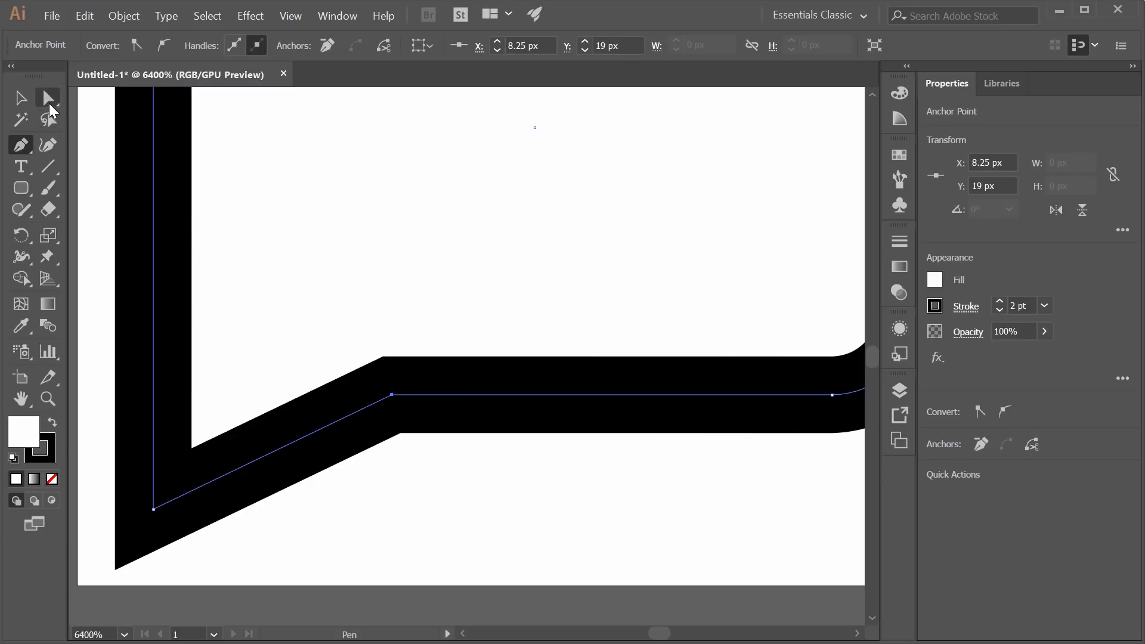
- Move the anchor point where the tail meets the bottom edge horizontally to X 6 px, narrowing the tail
click(49, 100)
click(392, 395)
drag(424, 358, 307, 398)
key(ctrl+z)
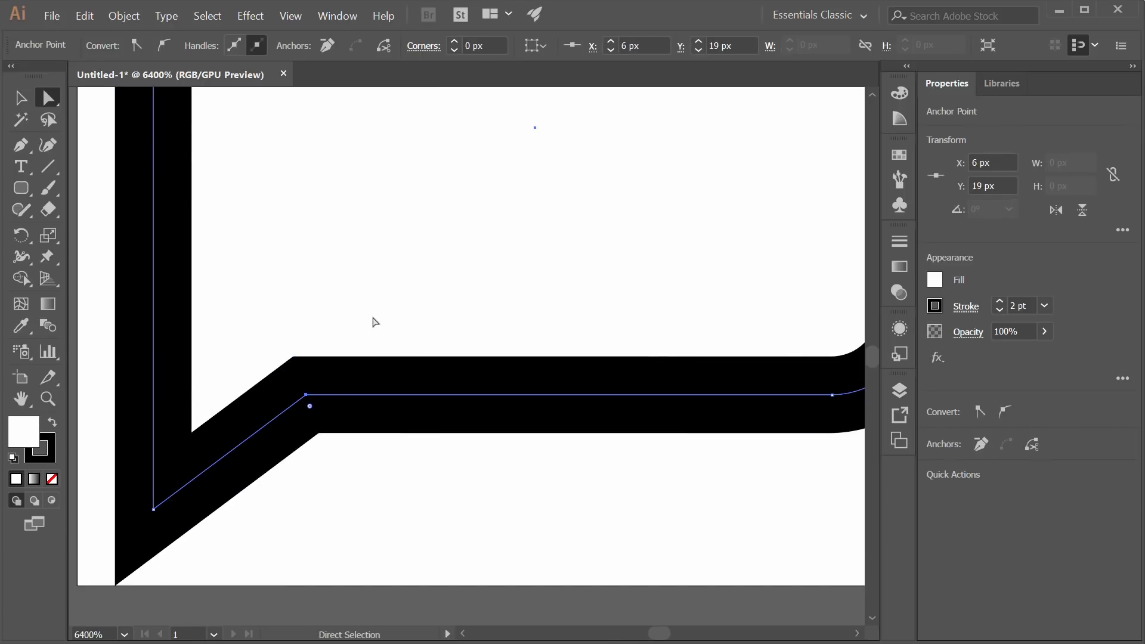
- Select all lower anchor points of the bubble, including the tail, and nudge them up 2 px for a path height of 18 px
click(413, 314)
scroll(413, 314, down, 2)
drag(458, 258, 437, 362)
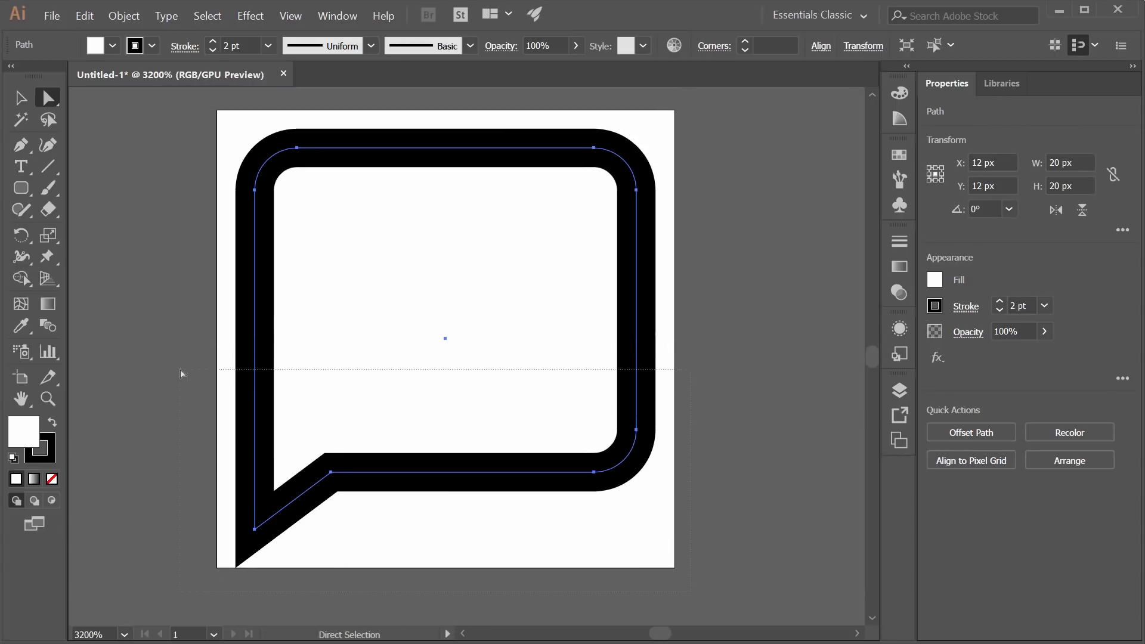
click(385, 473)
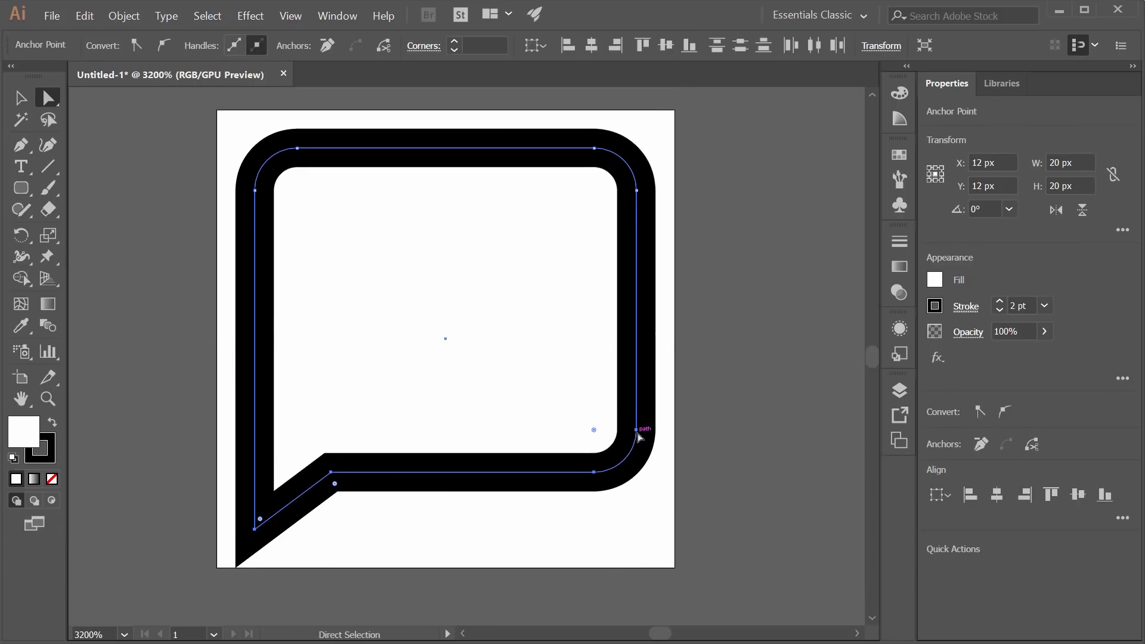
key(Up)
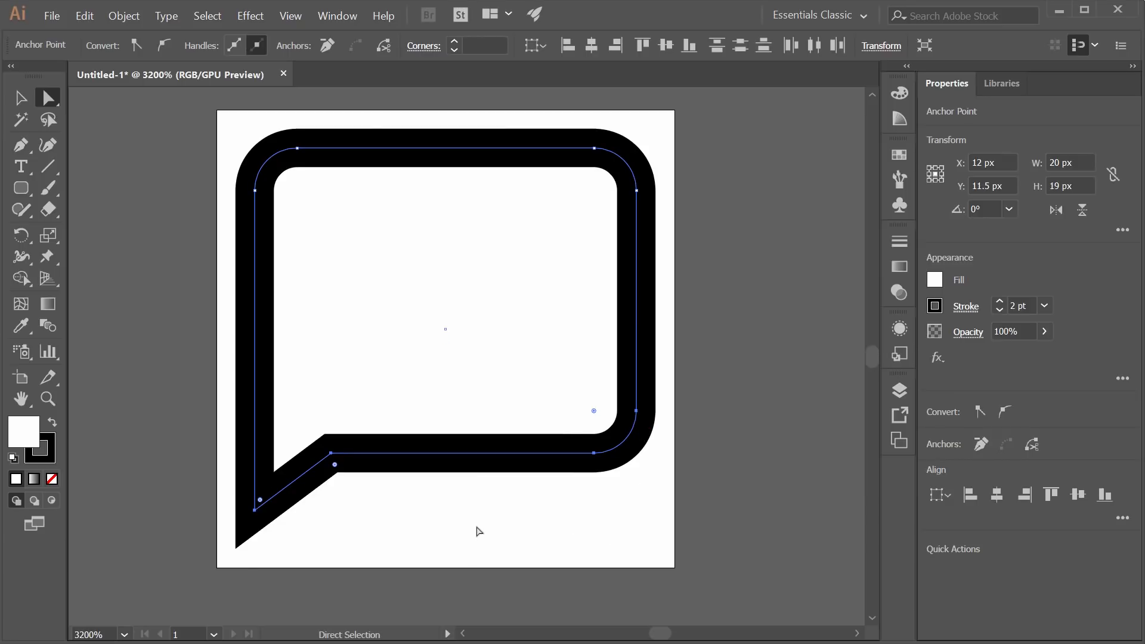
key(Up)
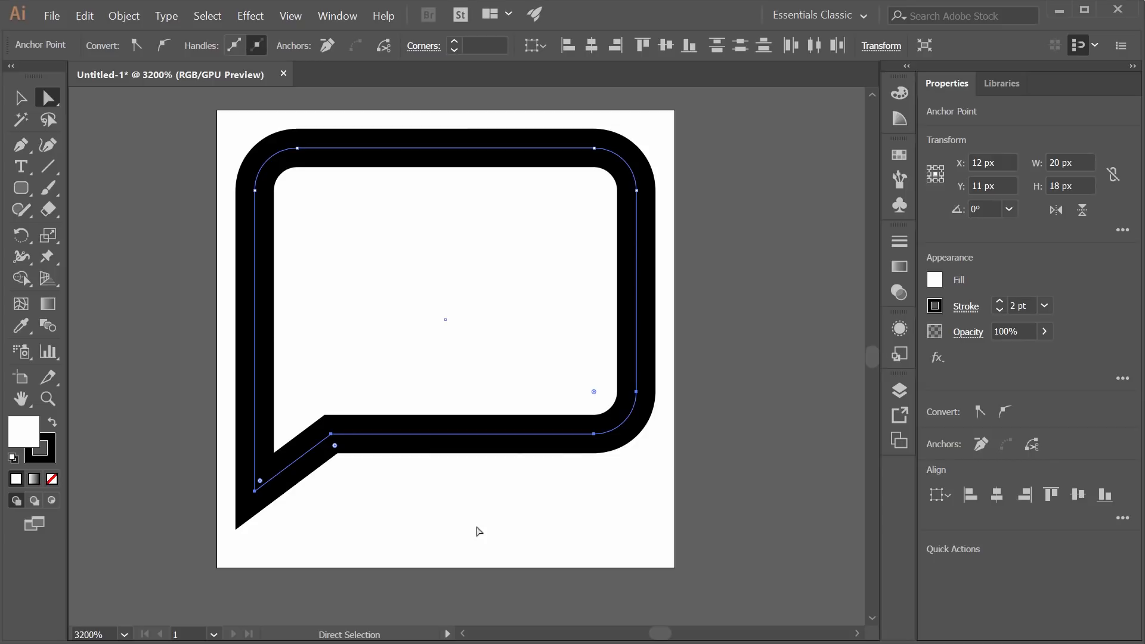
key(Down)
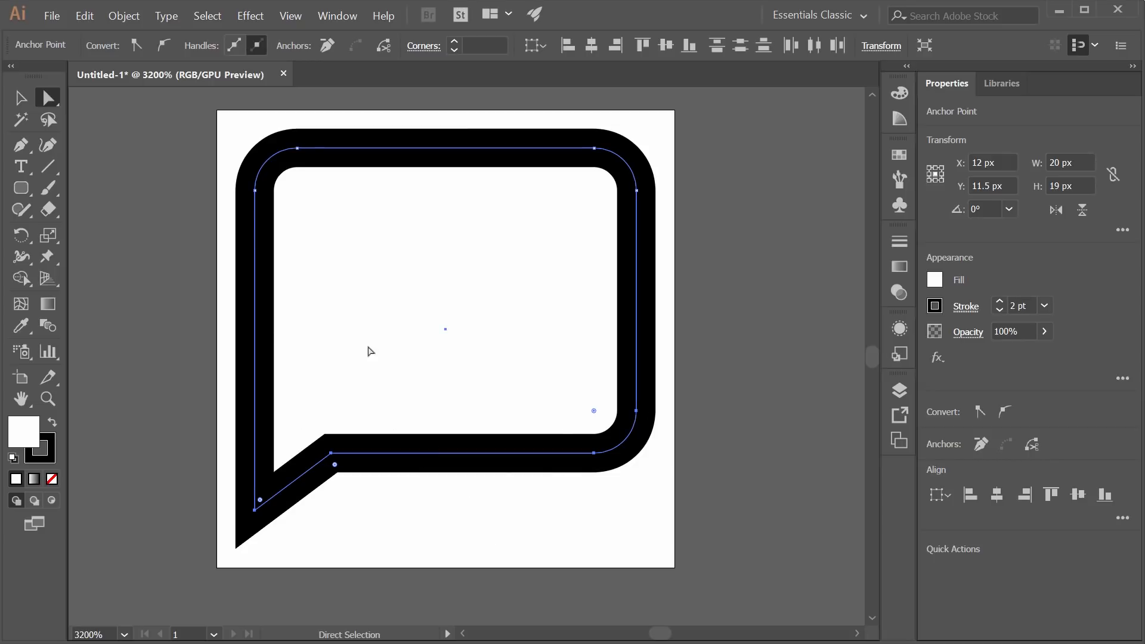
key(Up)
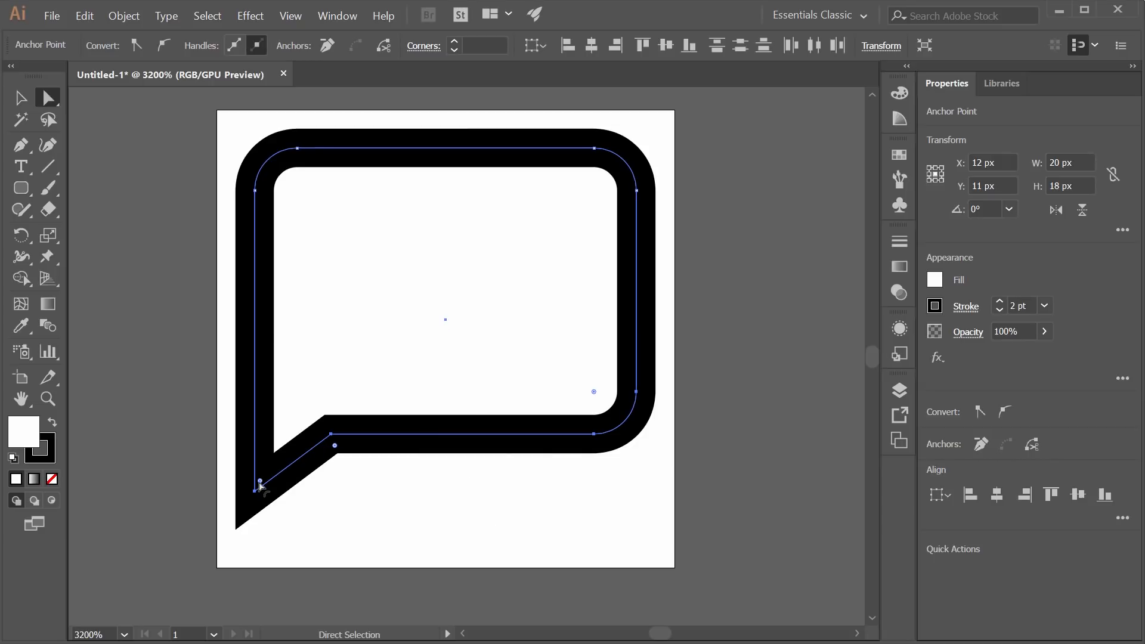
- Select the whole bubble path and resize it to a width of 18 px and a height of 16 px
click(206, 154)
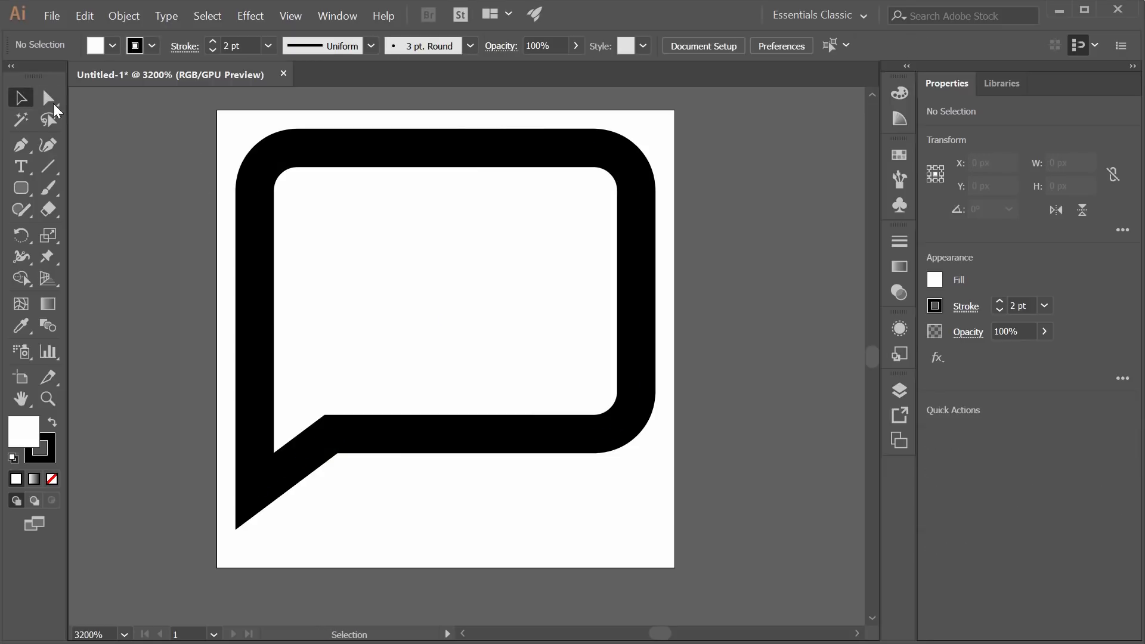
click(22, 99)
click(379, 153)
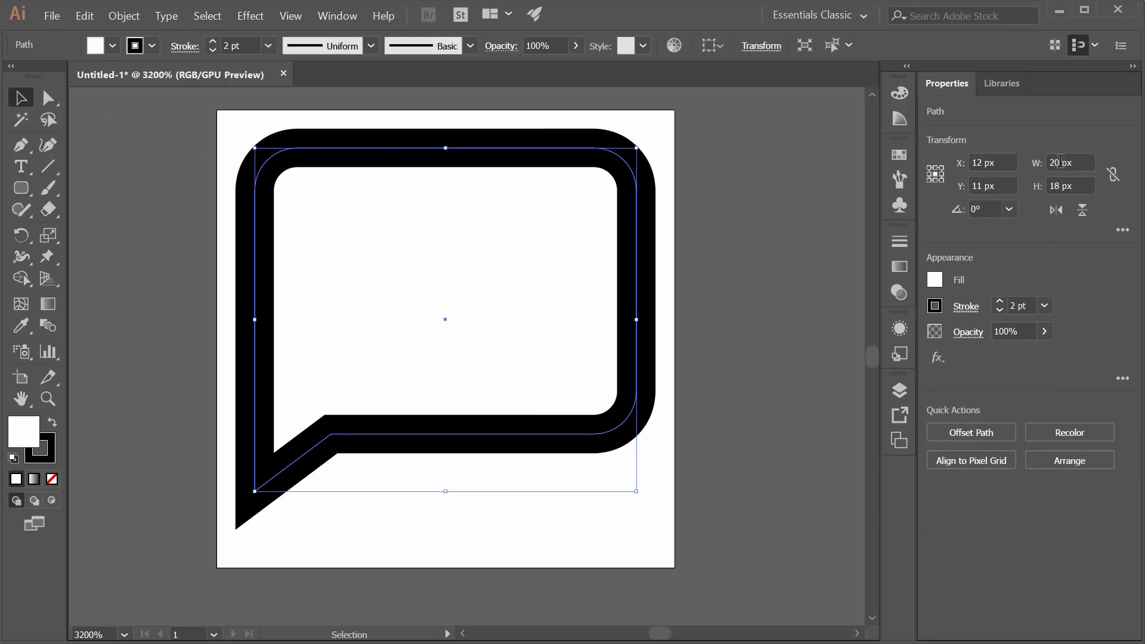
double_click(1050, 163)
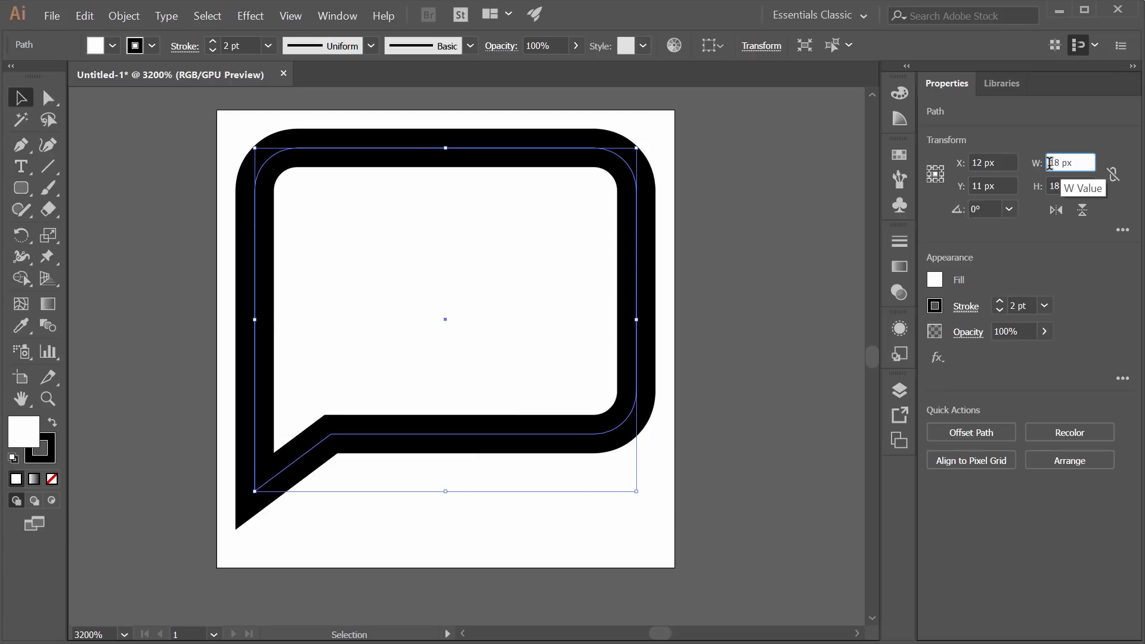
double_click(1049, 185)
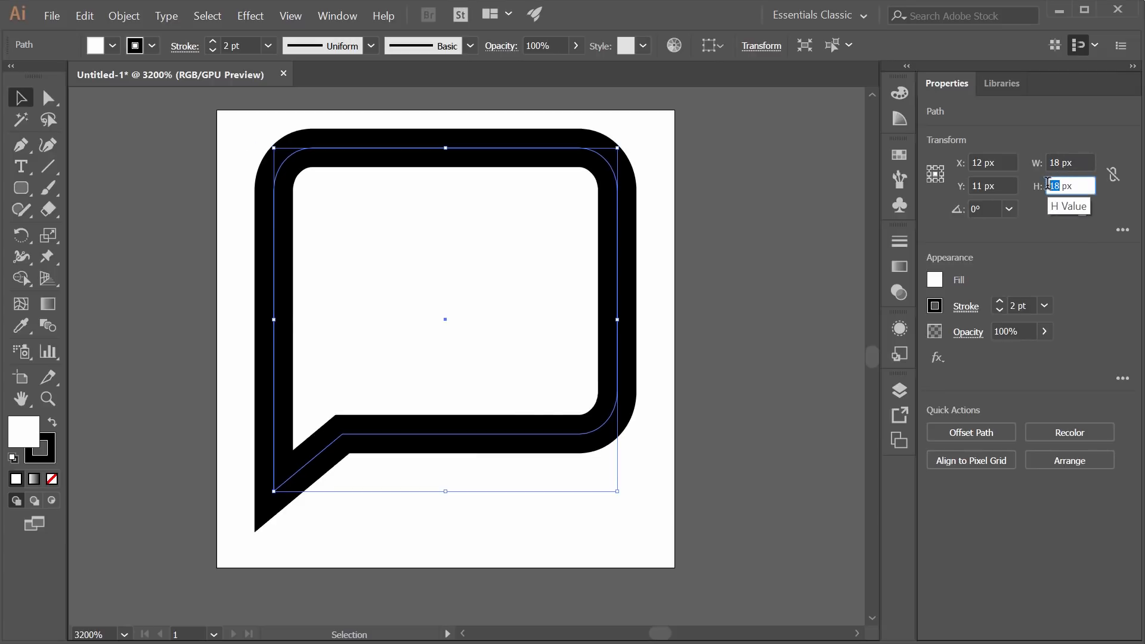
text(16)
key(Return)
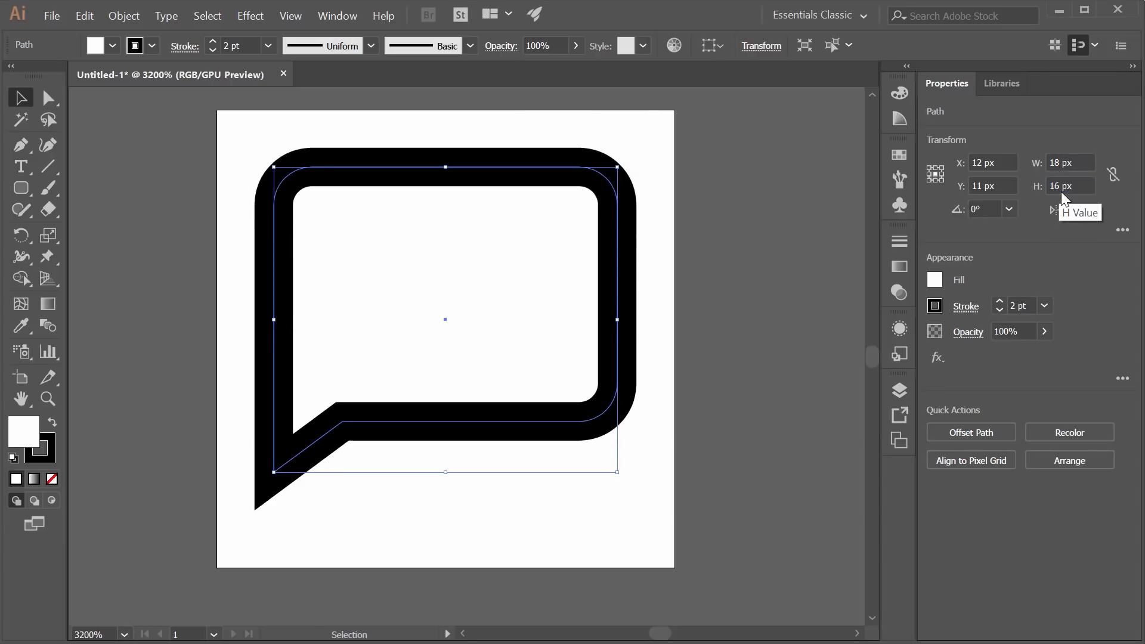
- Move the bubble down 1 px to center it on the artboard at X 12 px, Y 12 px, and keep it selected
drag(500, 177, 504, 188)
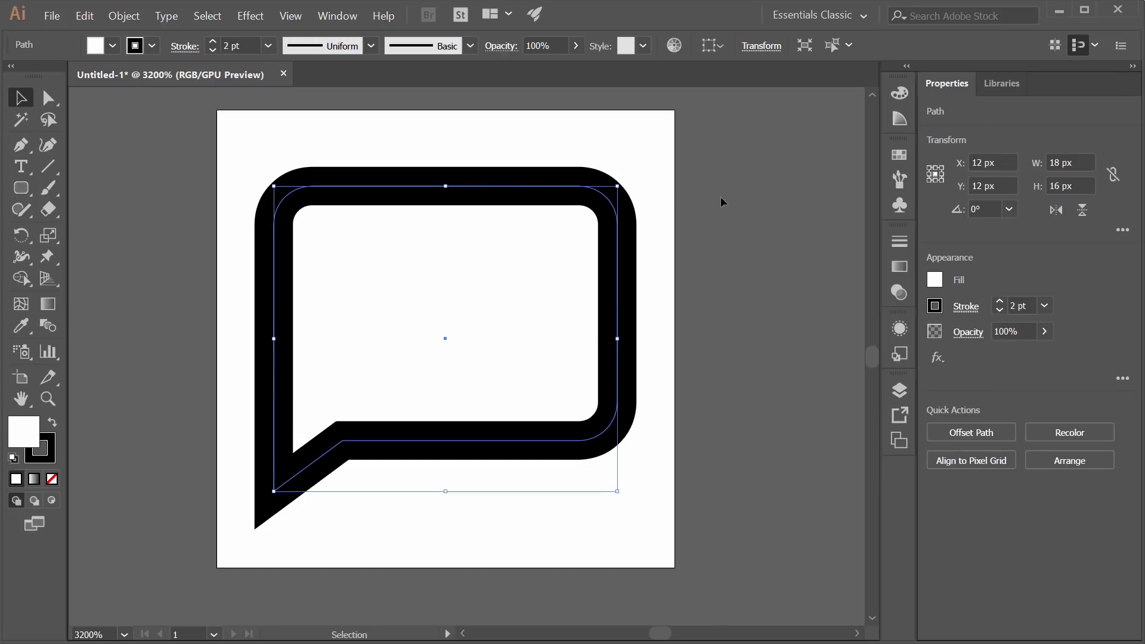
click(735, 237)
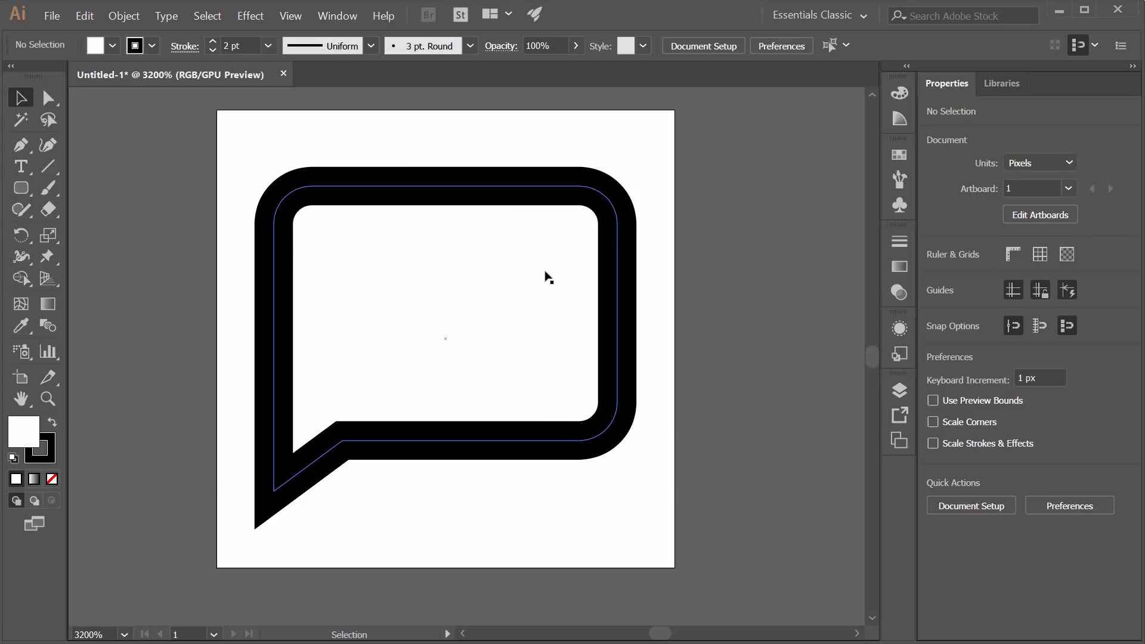
click(548, 278)
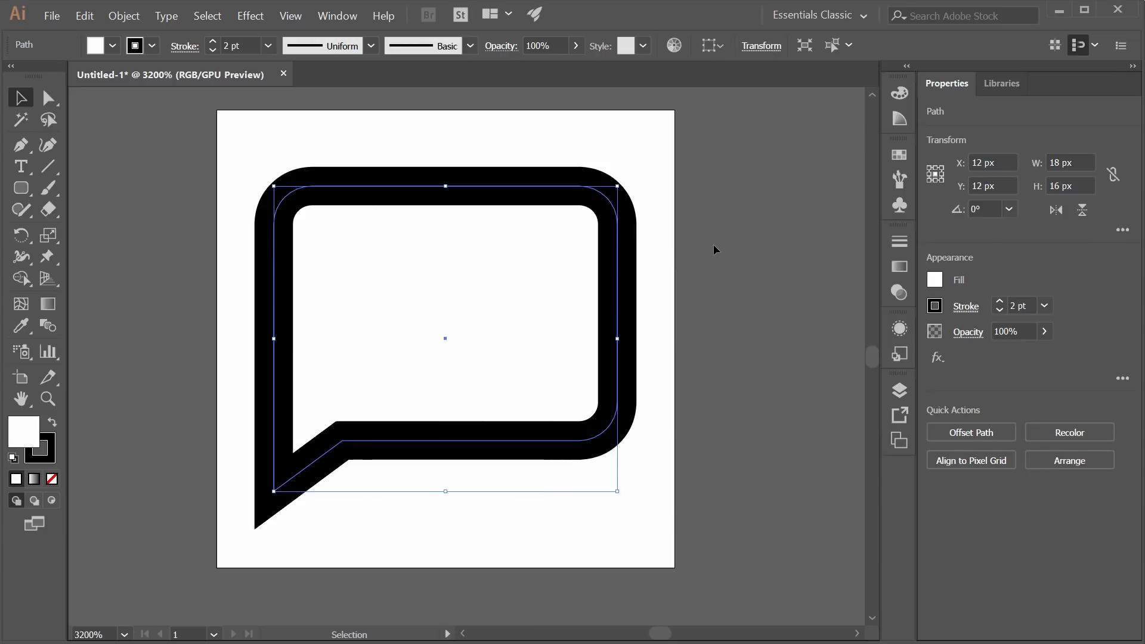
- Save the document as an SVG named outline-chat in the files folder, using the SVG 1.1 profile
key(ctrl+s)
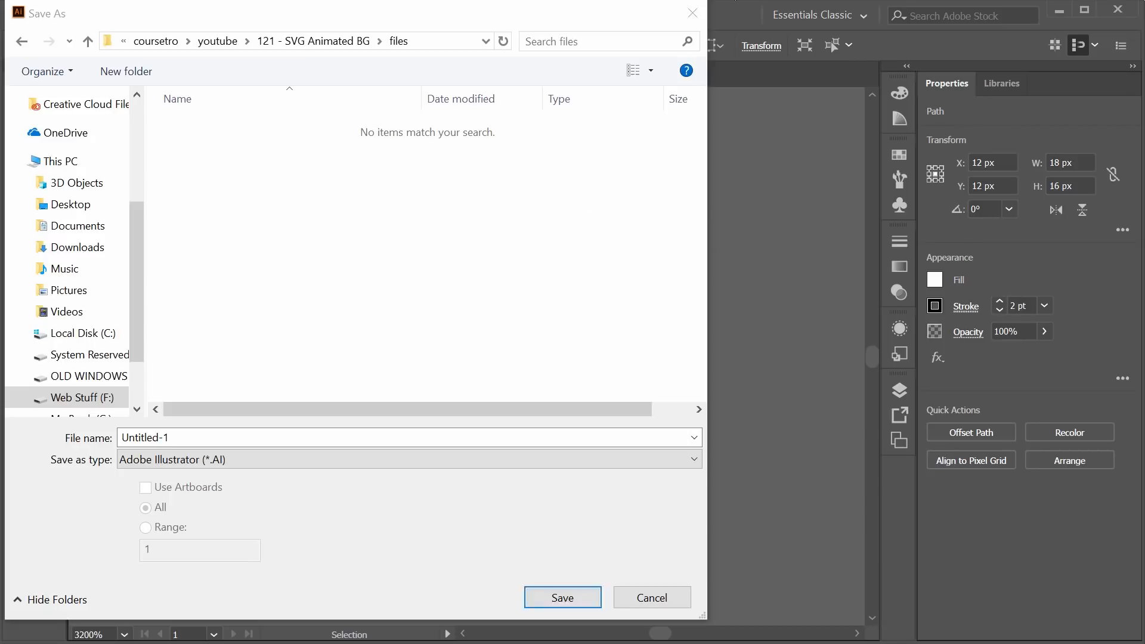
drag(608, 15, 651, 21)
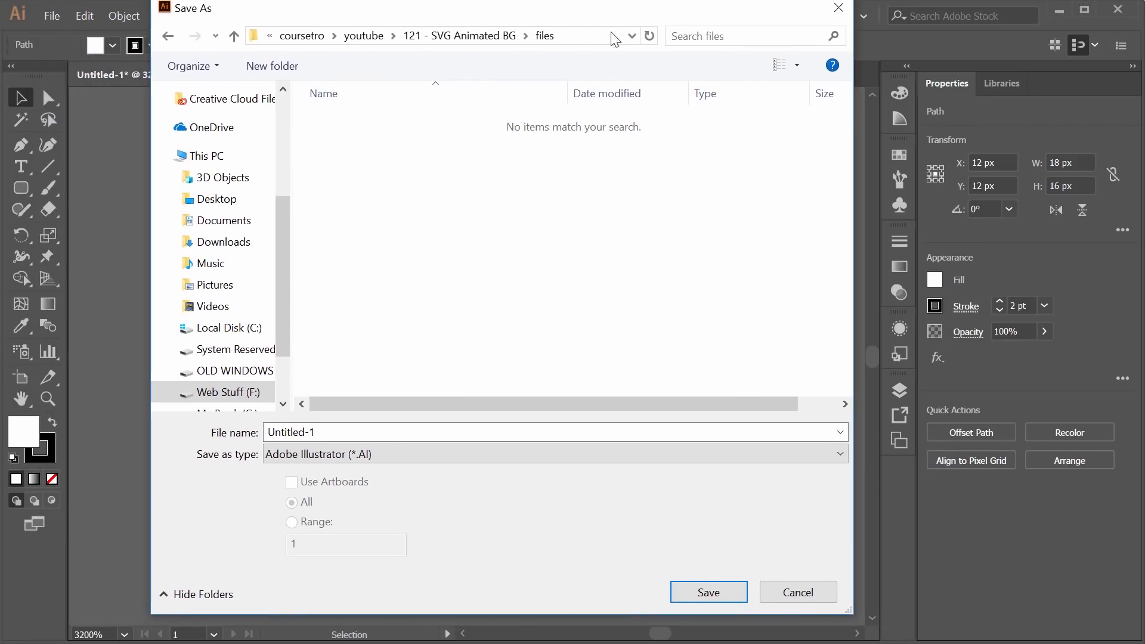
click(482, 434)
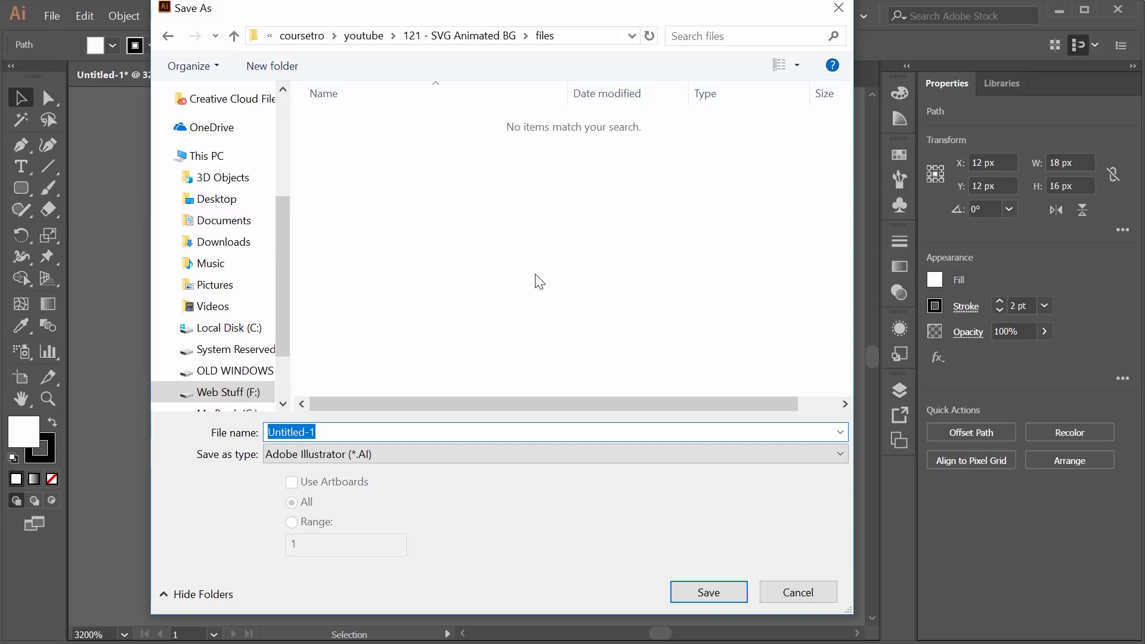
text(outline-c)
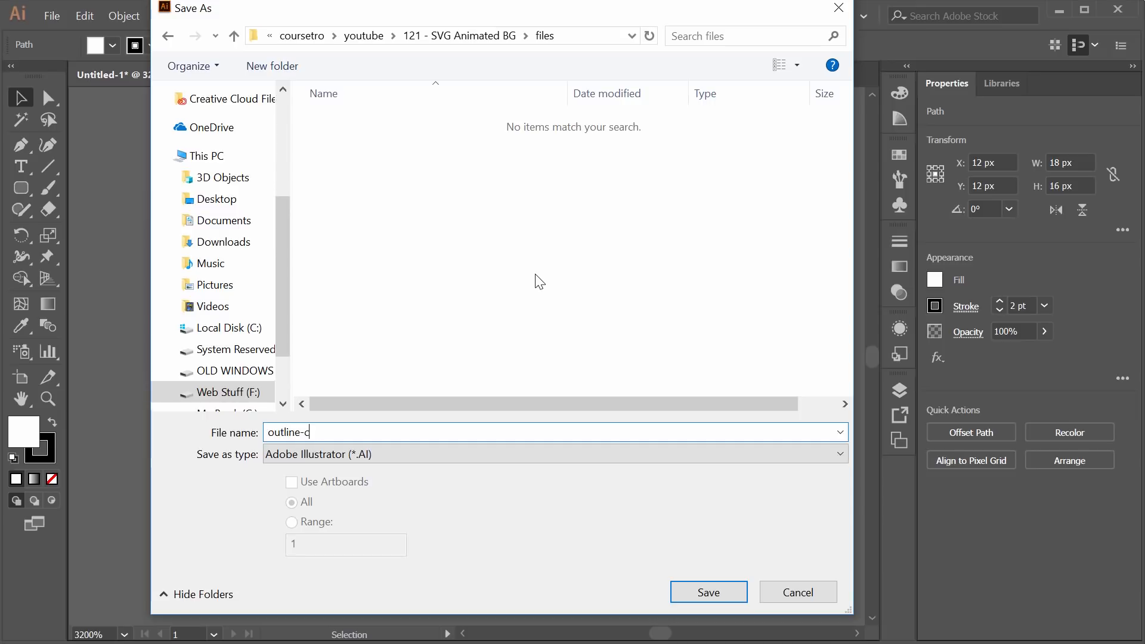
key(BackSpace)
click(434, 459)
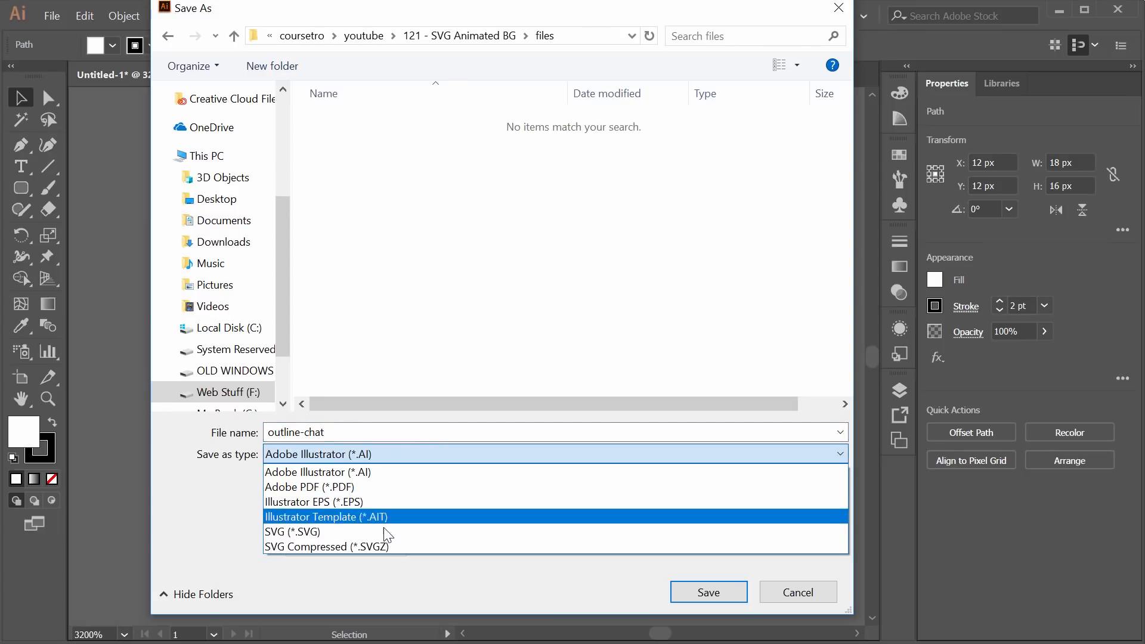
click(297, 534)
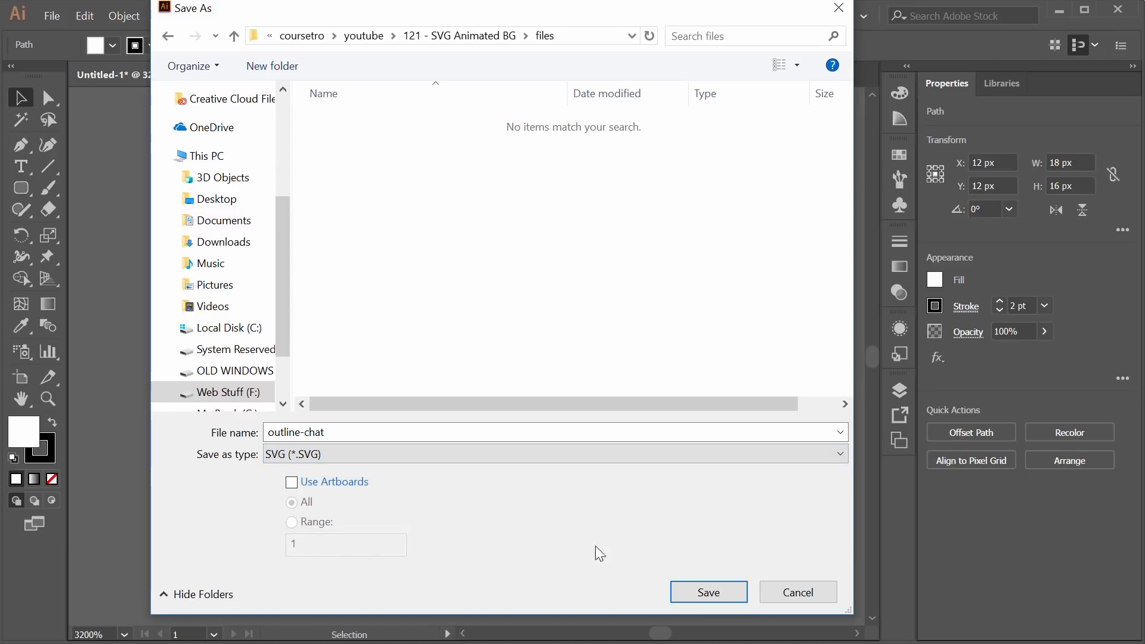
click(704, 592)
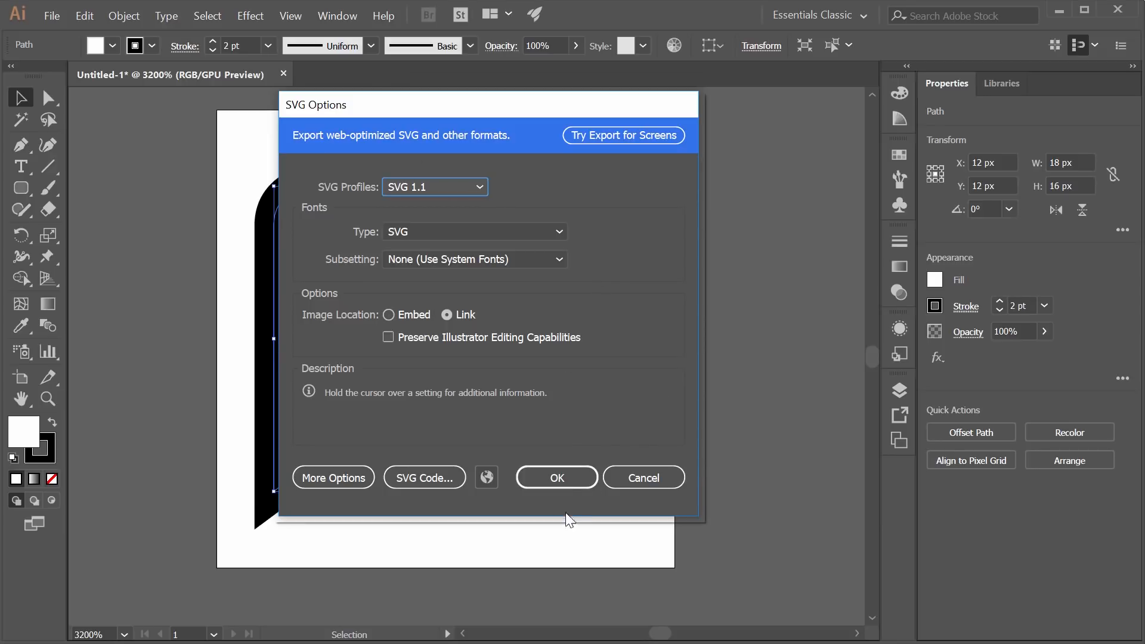
click(554, 478)
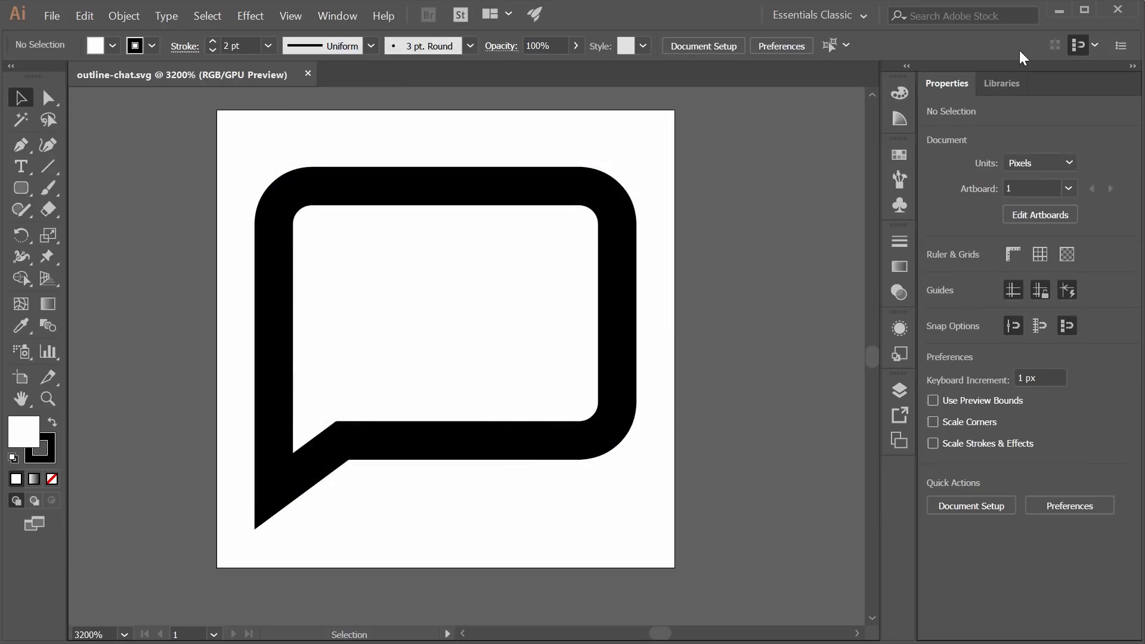
- Switch to Shape Shifter in the browser and import the outline-chat SVG from the files folder
click(1059, 10)
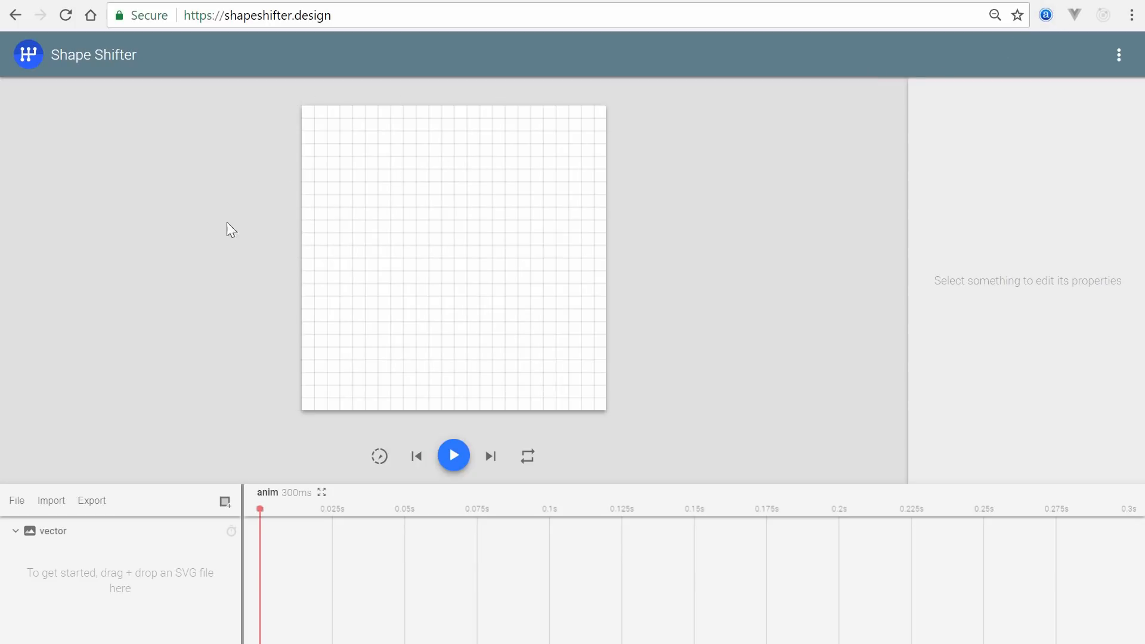
click(18, 501)
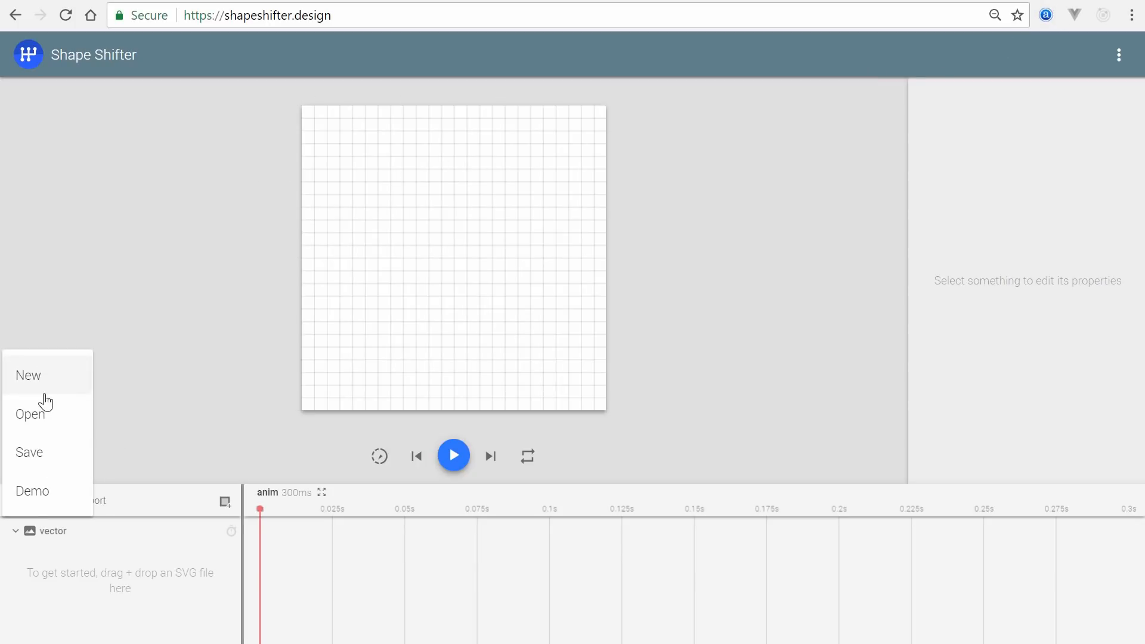
click(162, 518)
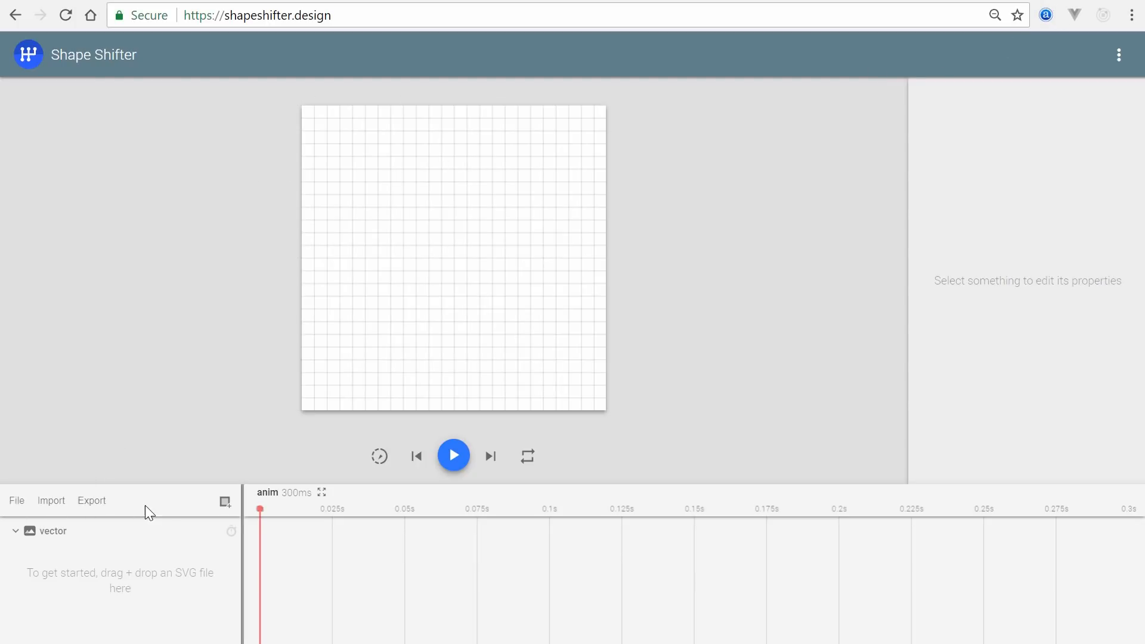
click(45, 505)
click(60, 514)
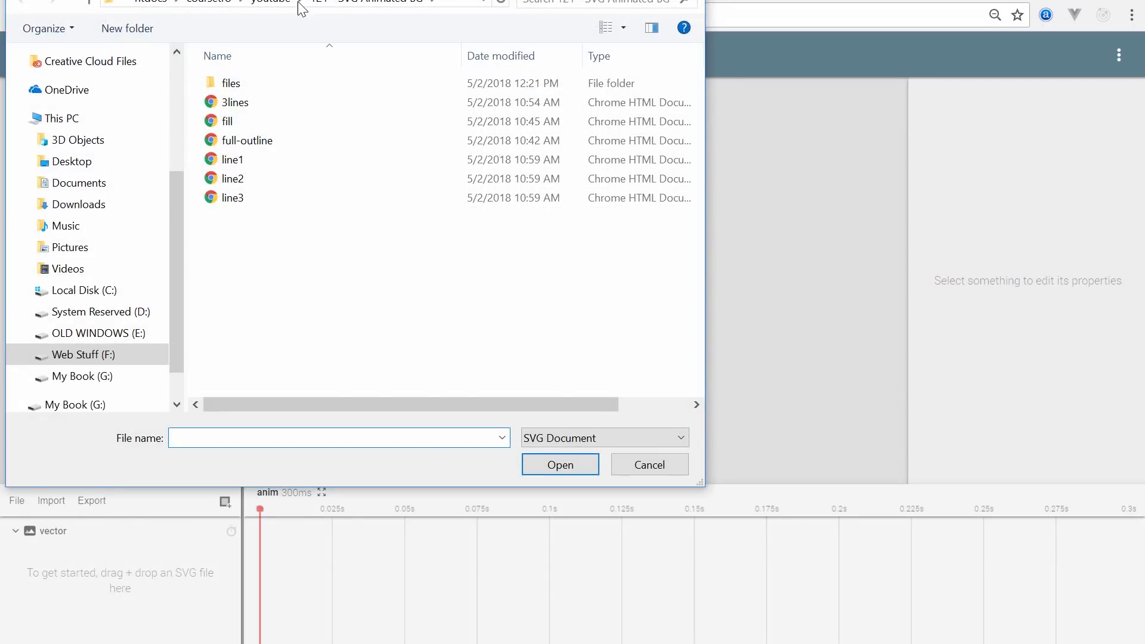
double_click(233, 84)
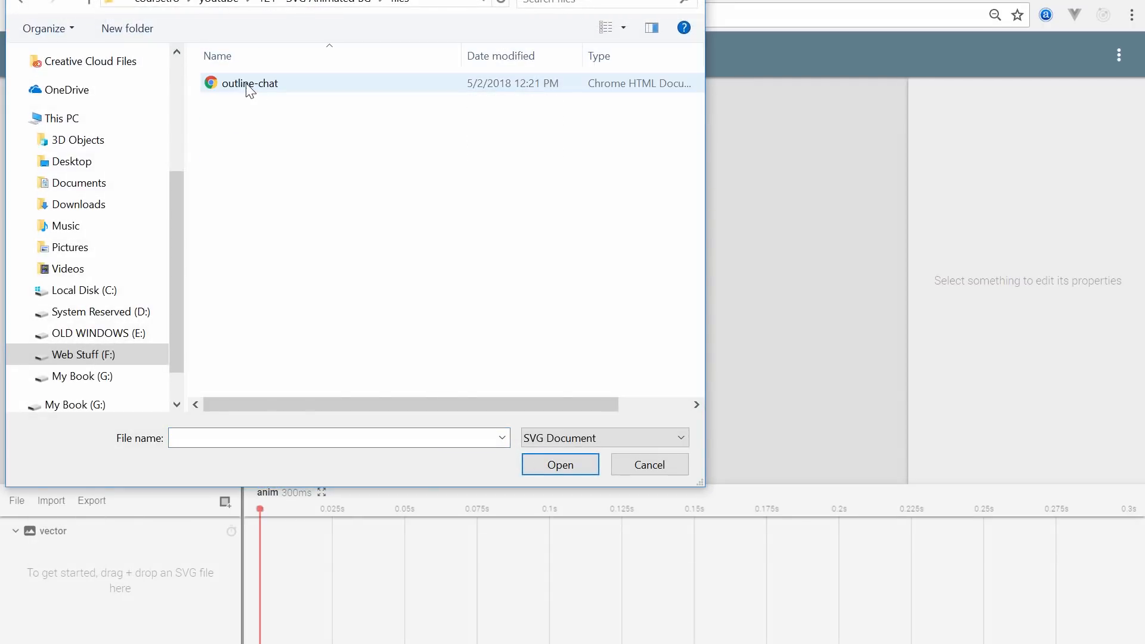
double_click(260, 86)
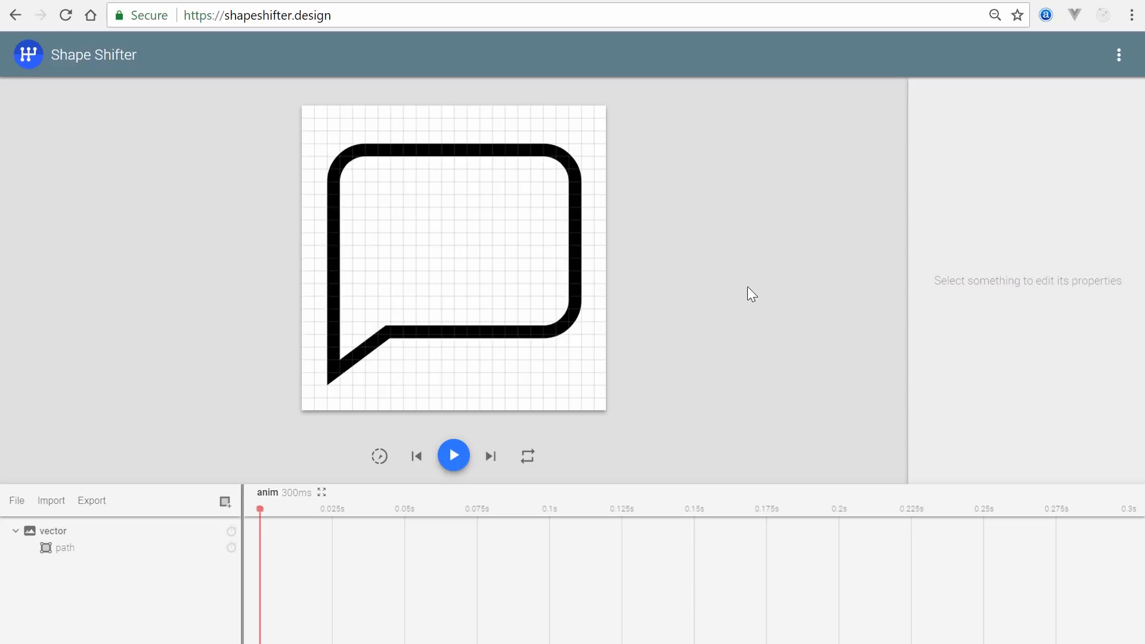
- Select the chat bubble path and examine its editable properties, including path data and trim path, and which of them can be animated
click(572, 186)
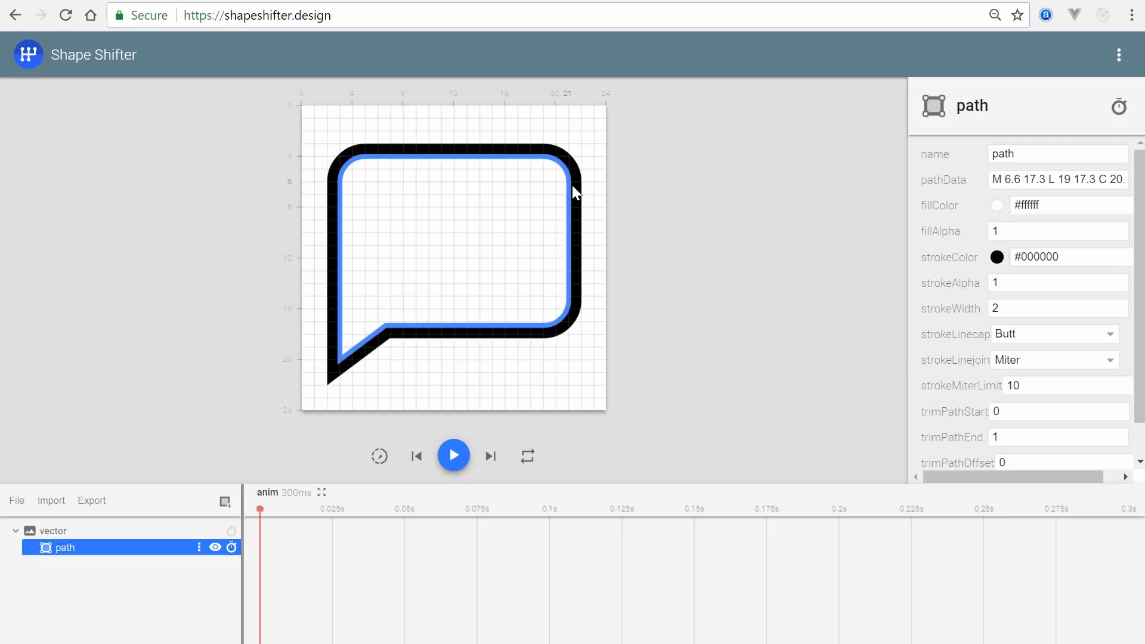
click(718, 169)
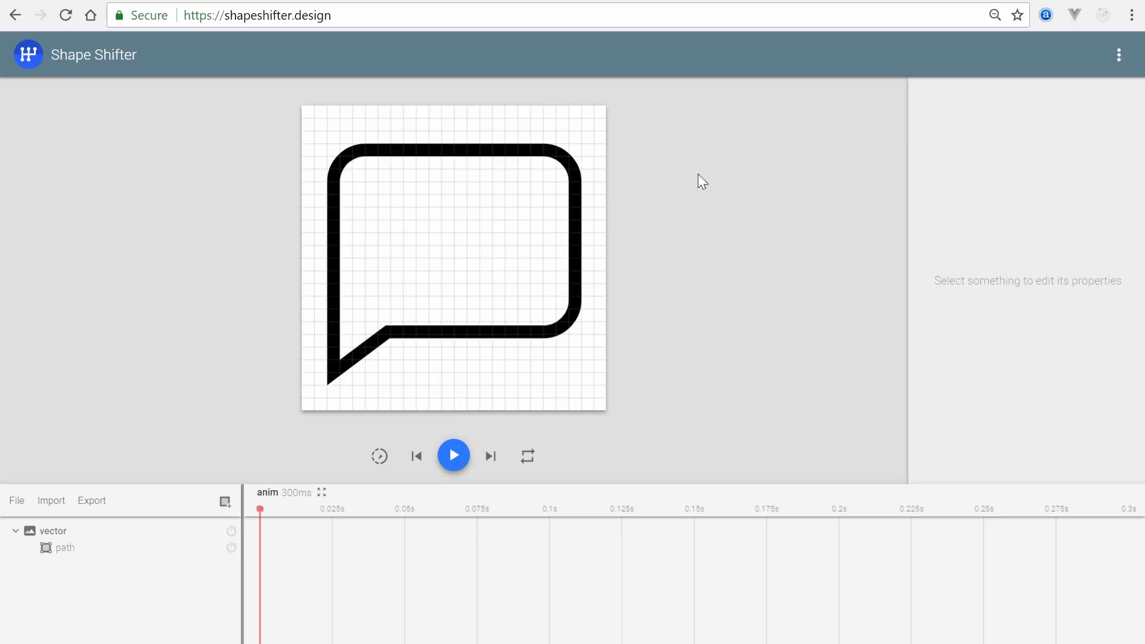
click(532, 155)
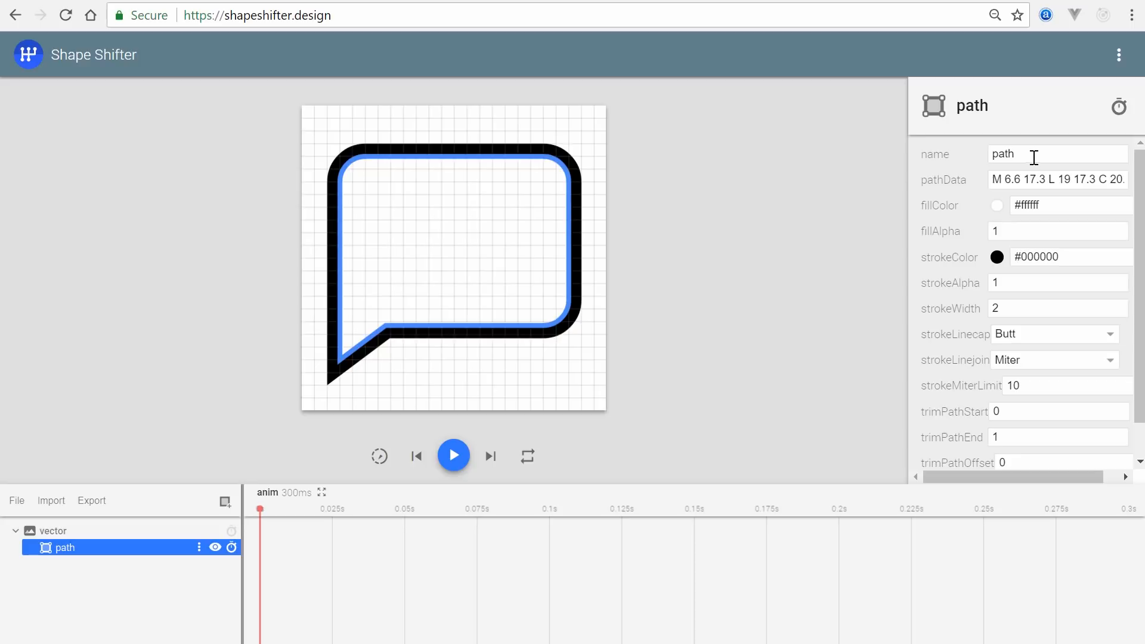
drag(999, 181, 1064, 180)
click(1065, 180)
scroll(1043, 410, down, 1)
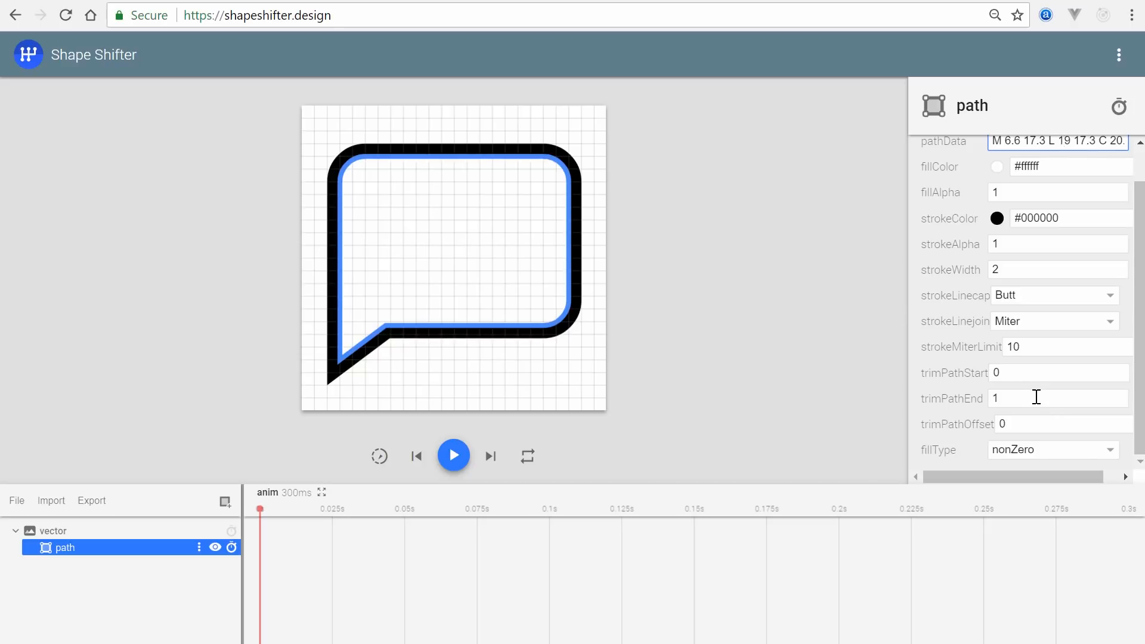
scroll(1044, 403, up, 1)
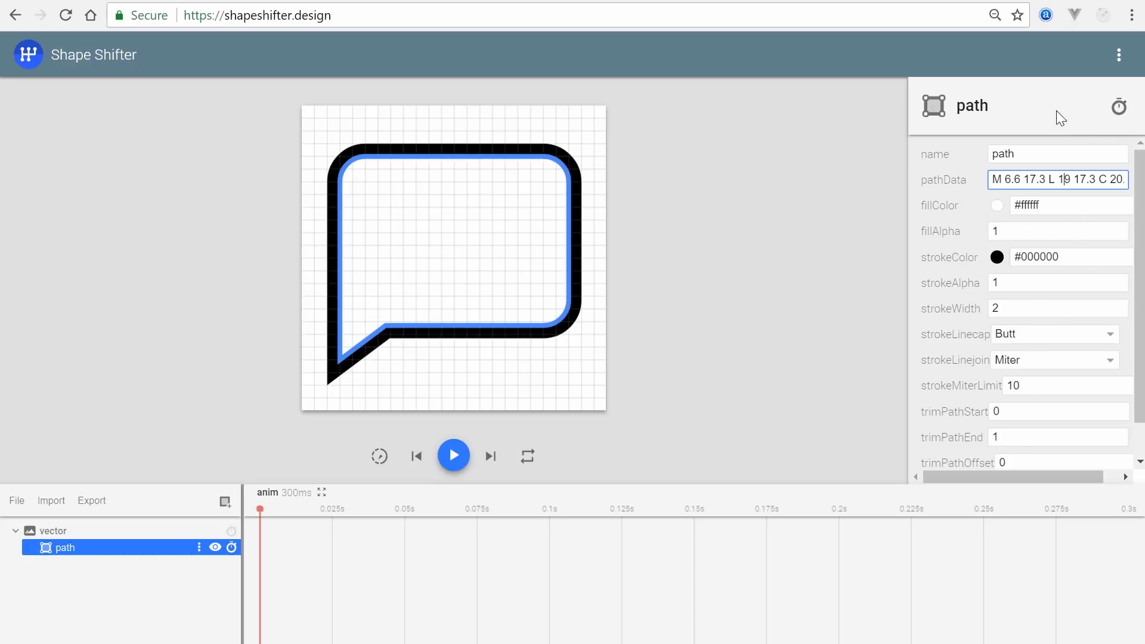
click(1119, 109)
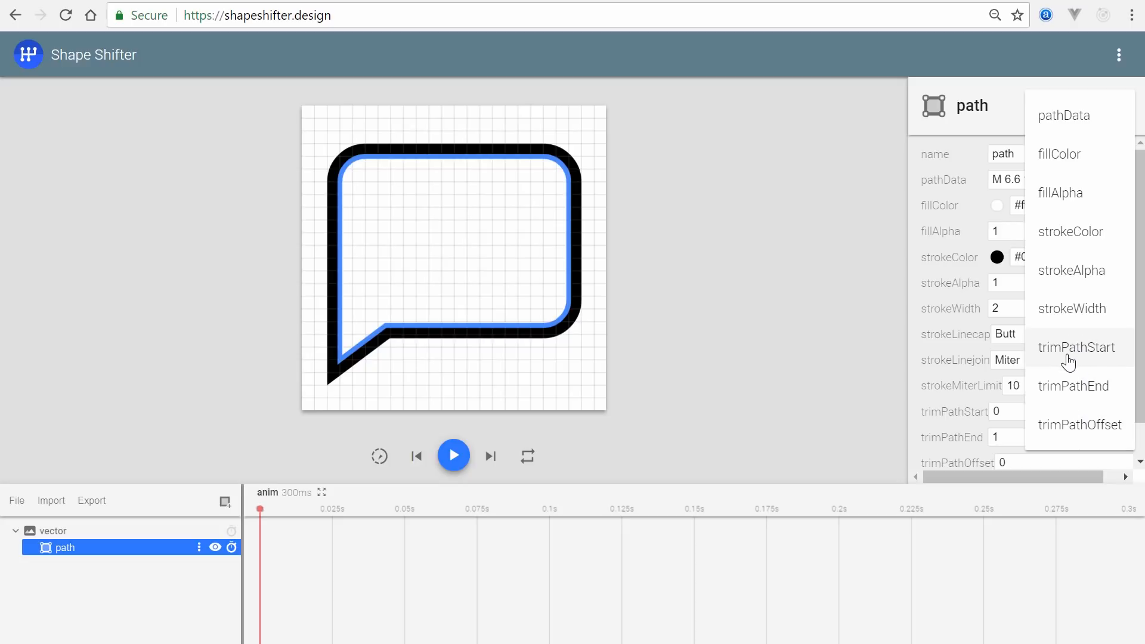
- Set the chat bubble path's trimPathEnd to 0 and deselect the path
click(1010, 442)
click(995, 437)
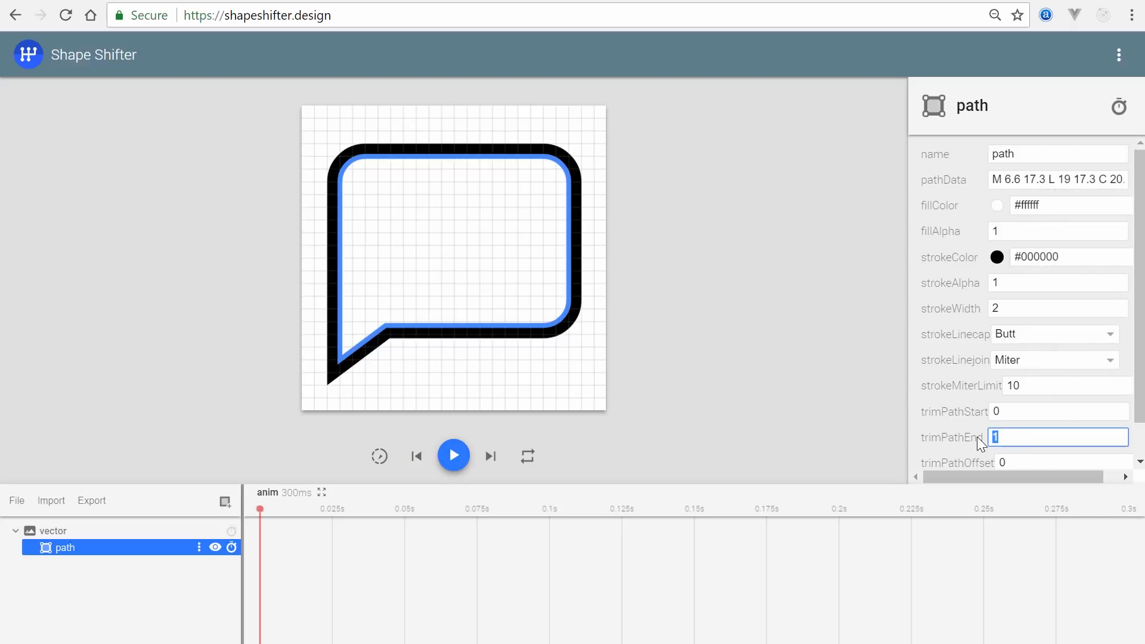
text(0)
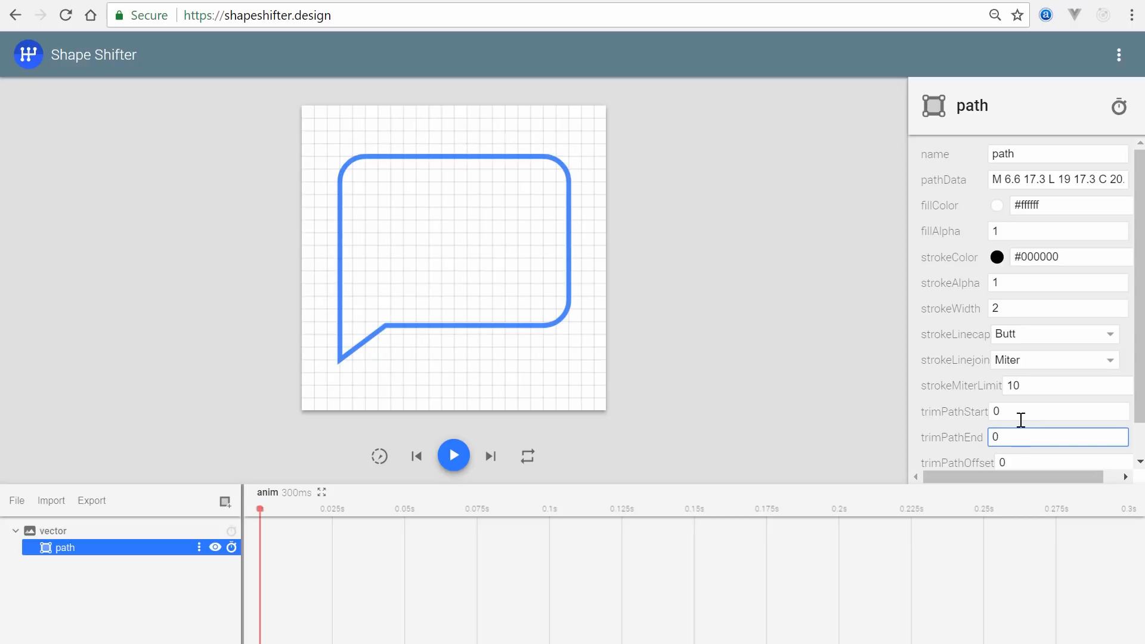
click(859, 320)
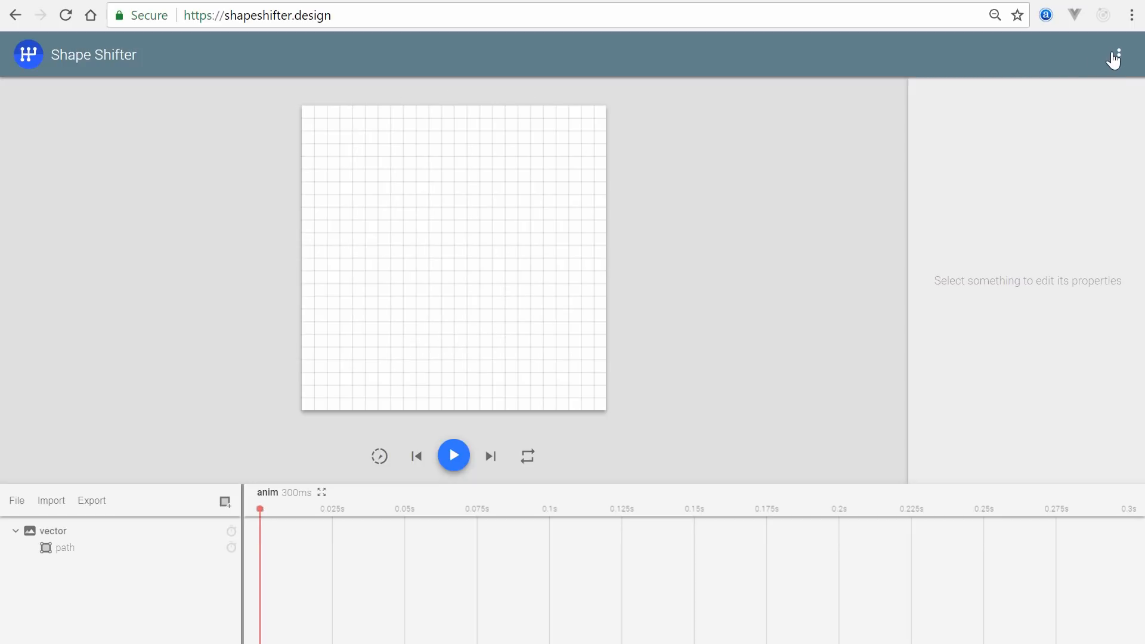
- Select the path layer and add a trimPathEnd animation to it
click(58, 534)
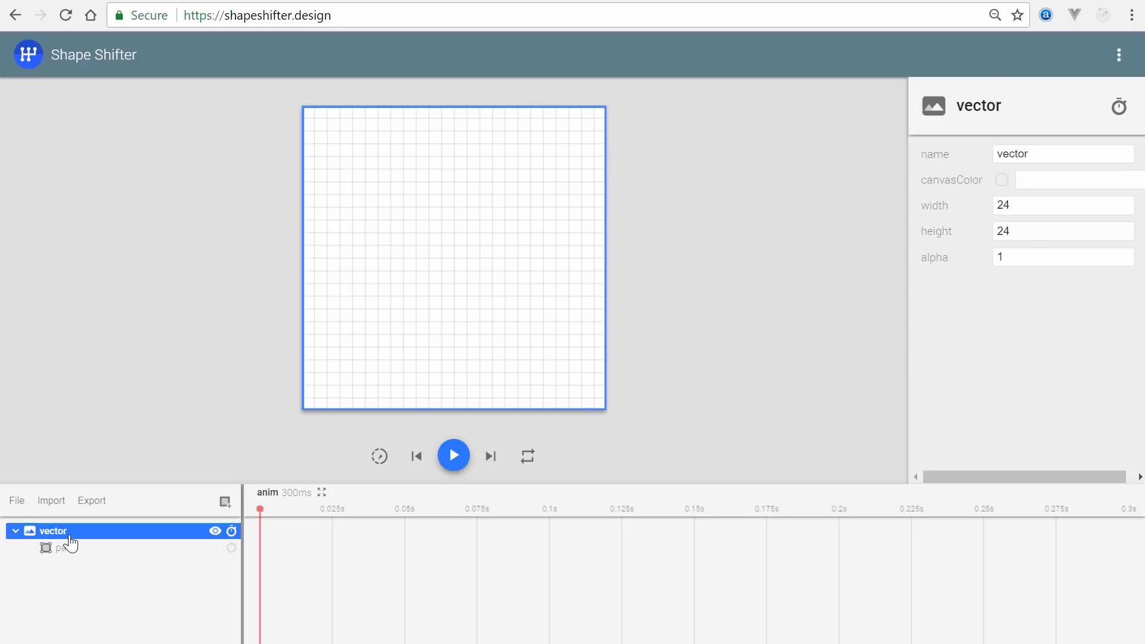
click(69, 554)
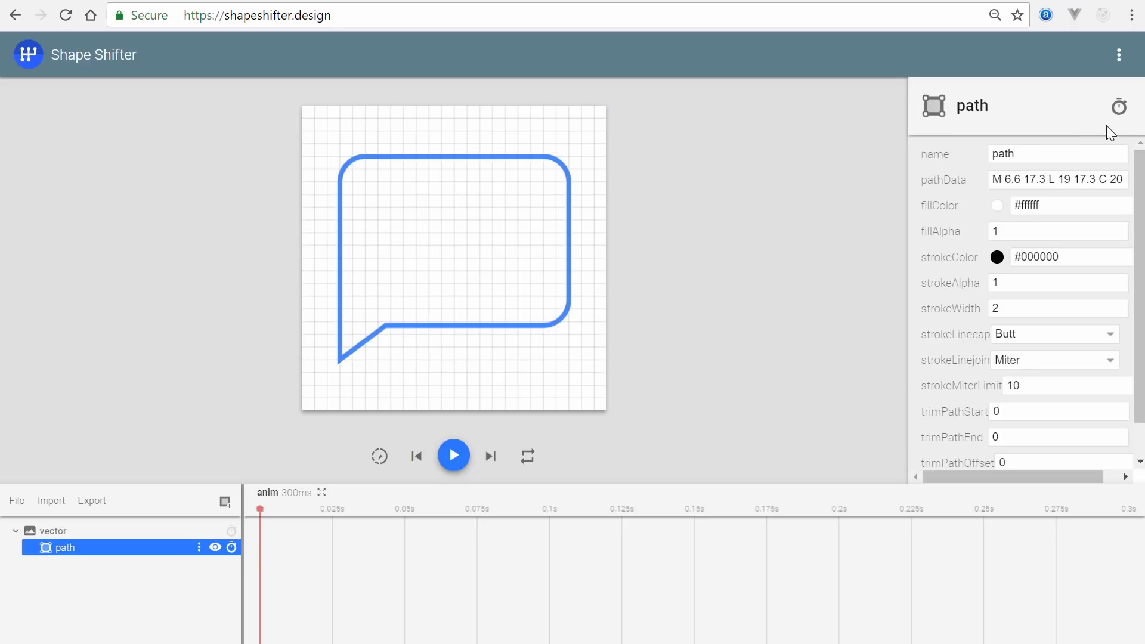
click(1118, 110)
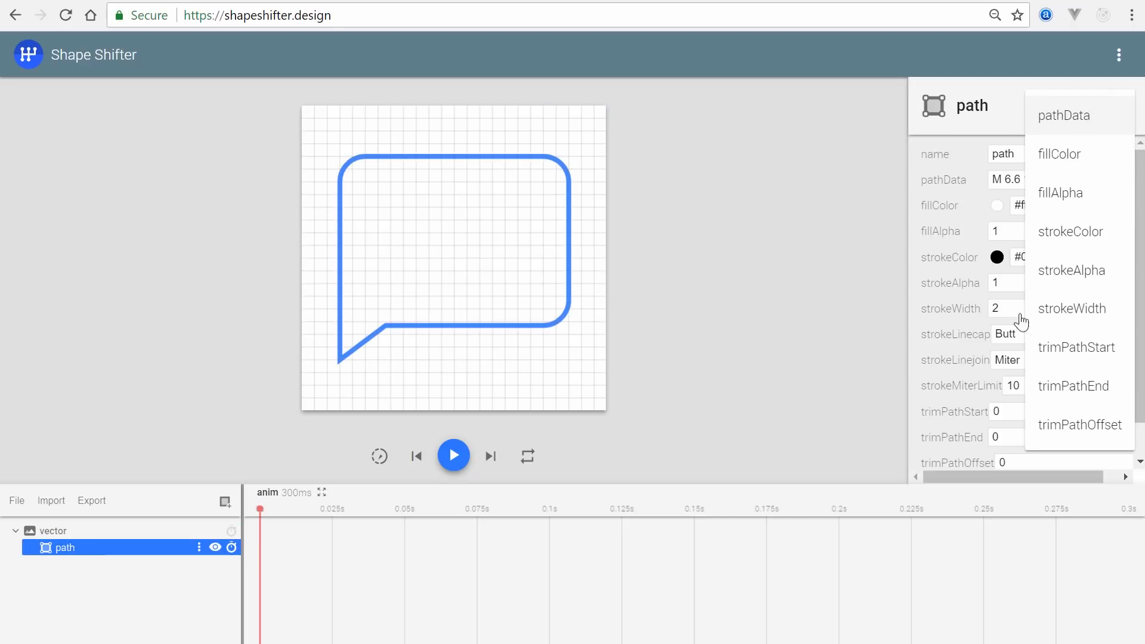
click(1077, 389)
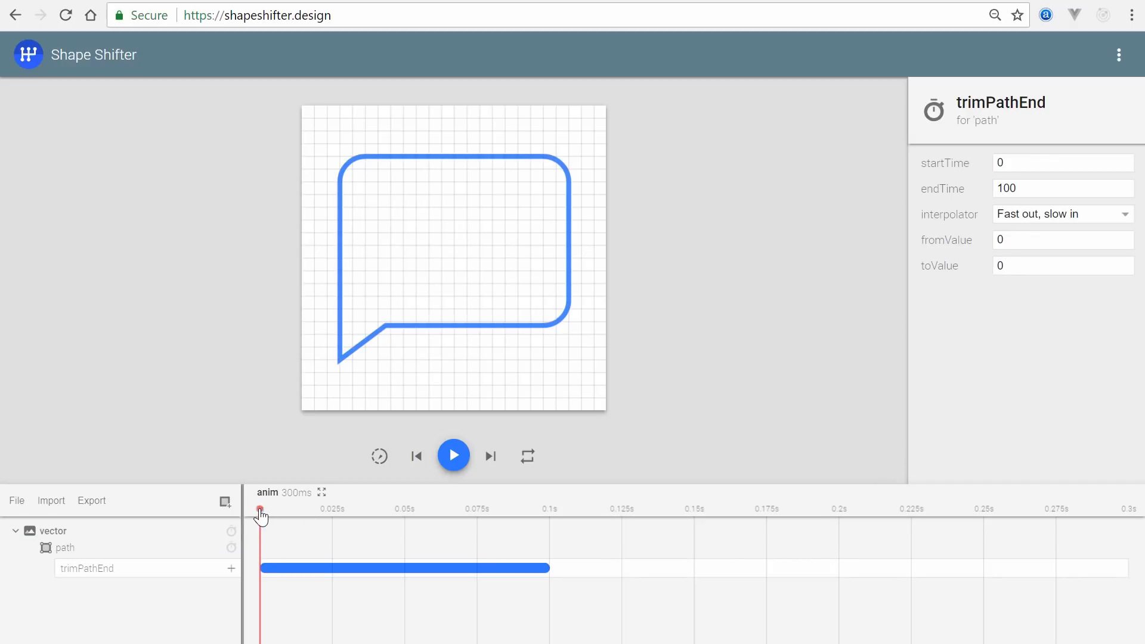
- Set the trimPathEnd animation's toValue to 1
click(962, 244)
double_click(1021, 239)
key(Tab)
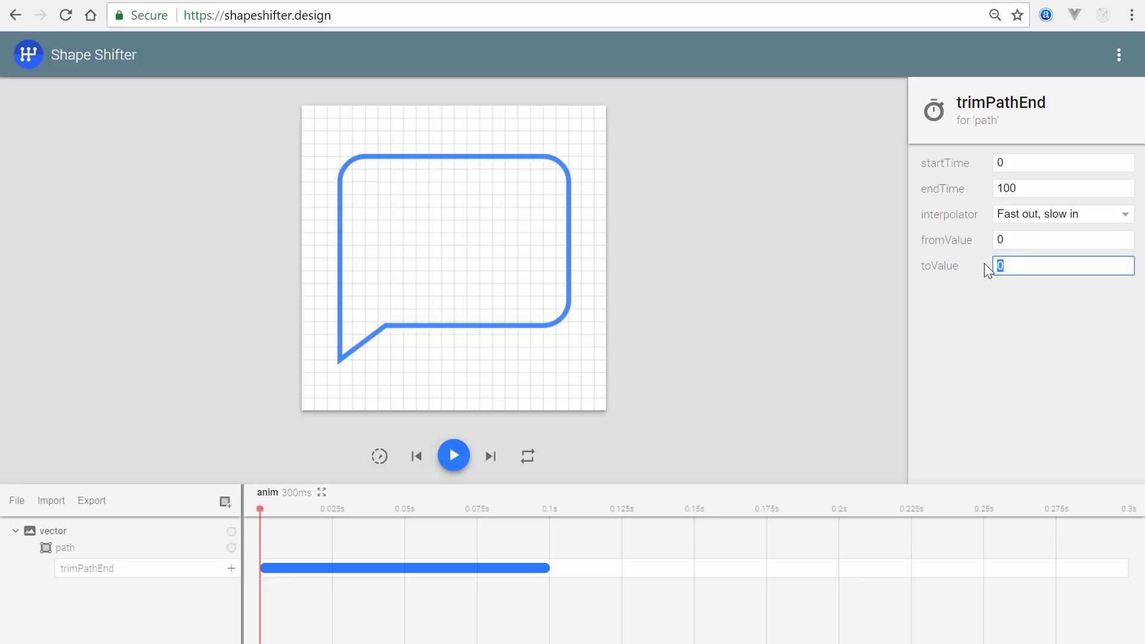
text(1)
key(Return)
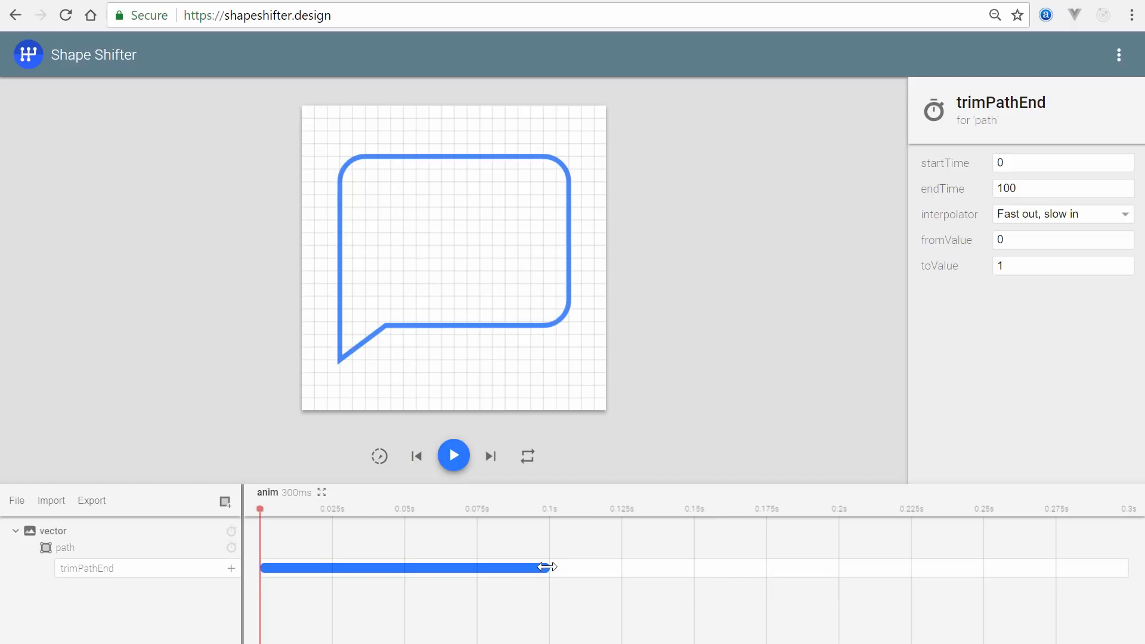
- Extend the trimPathEnd animation block to an end time of about 279 ms and play back the animation
drag(552, 567, 1069, 558)
click(1030, 189)
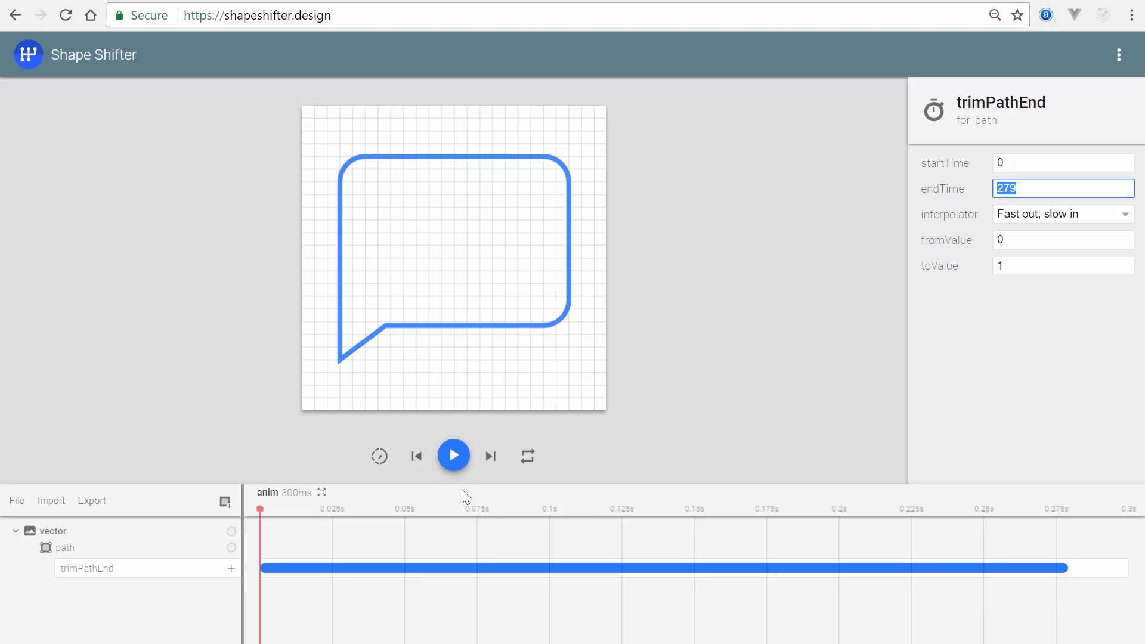
click(455, 456)
click(459, 471)
click(718, 340)
click(453, 457)
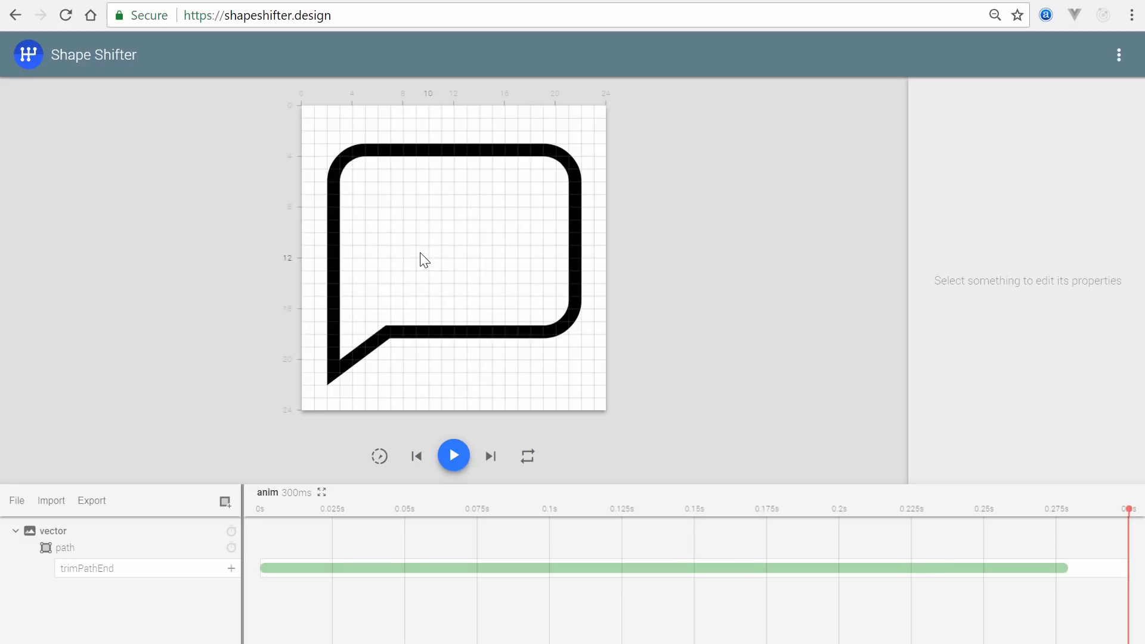
- Set the overall animation's duration to 1000 ms and scrub the playhead back toward the start of the timeline
click(301, 501)
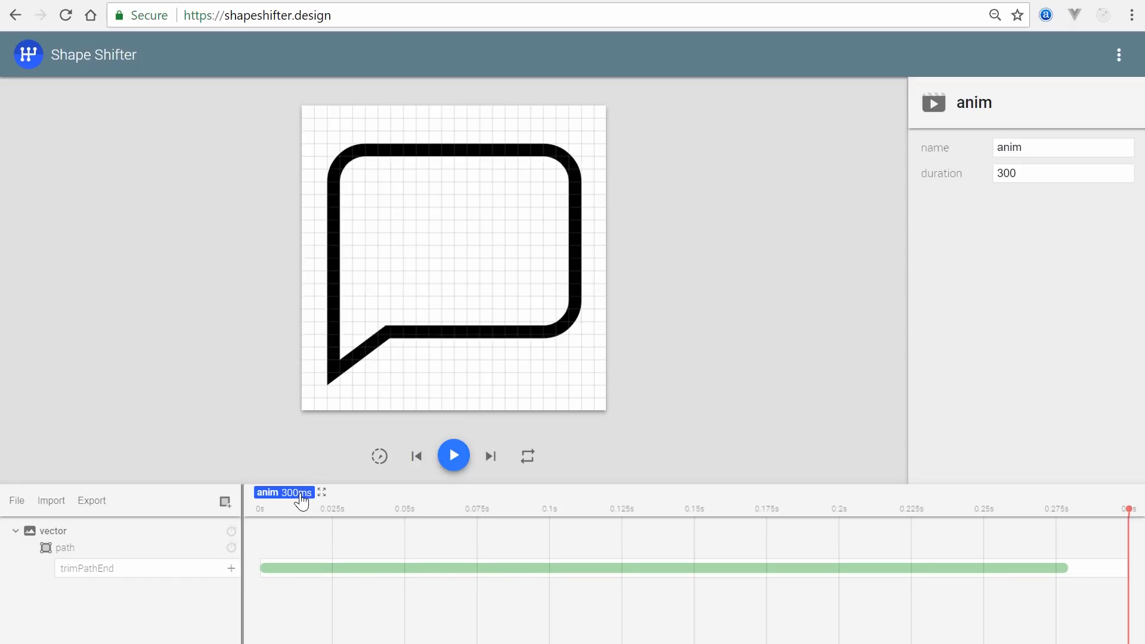
click(1032, 176)
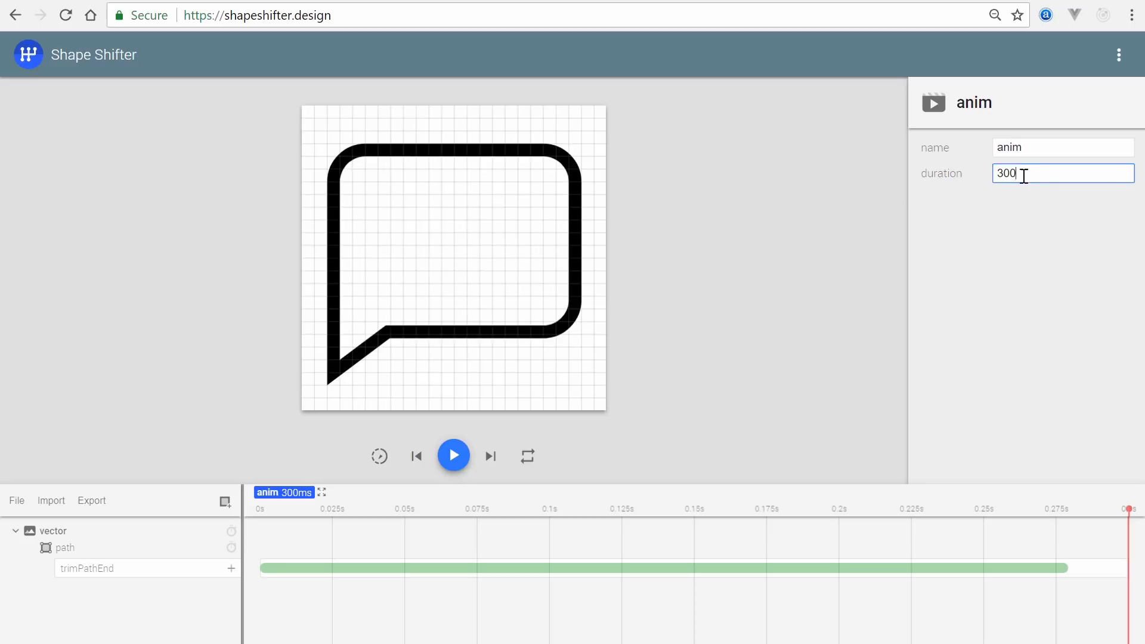
text(1000)
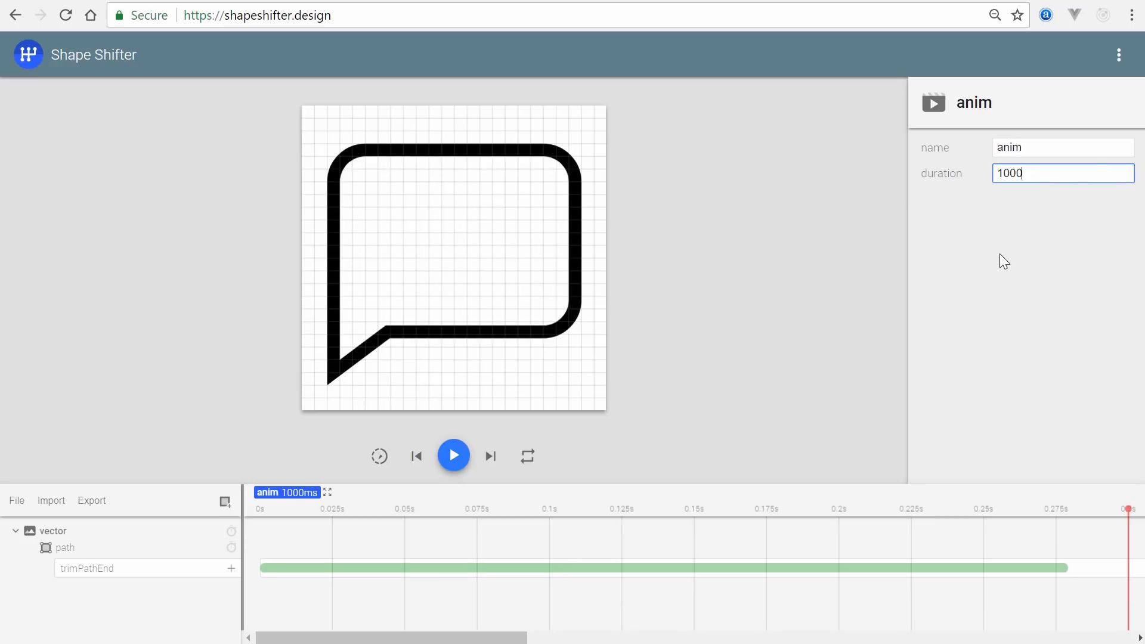
click(825, 298)
drag(1060, 516, 300, 519)
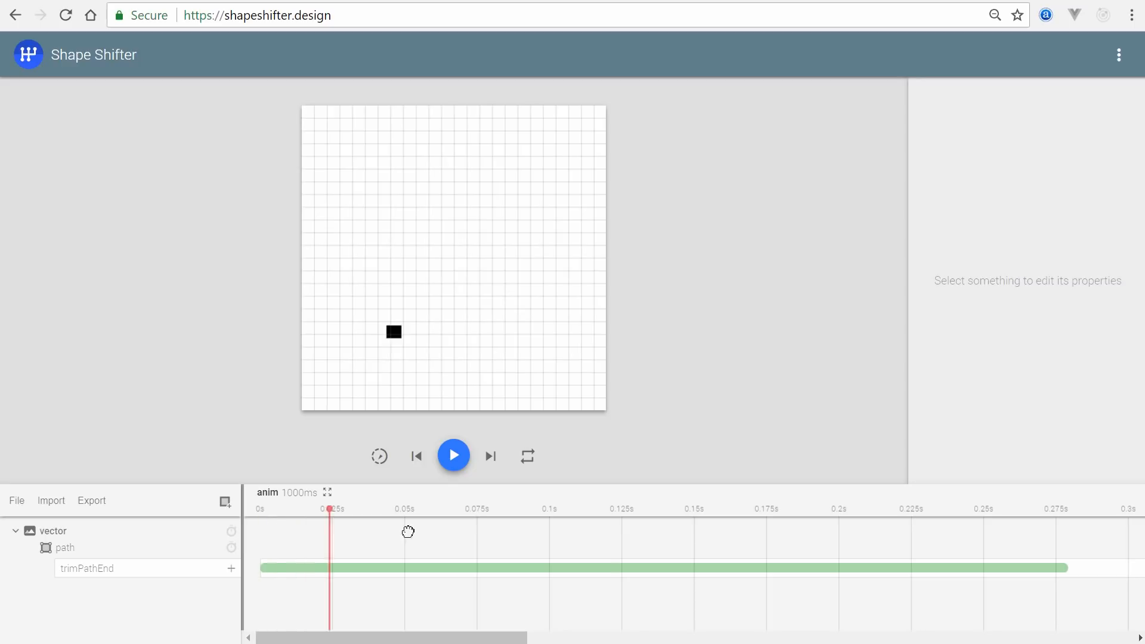
- Set the trimPathEnd animation's endTime to 500 and play back the animation
click(253, 513)
click(296, 570)
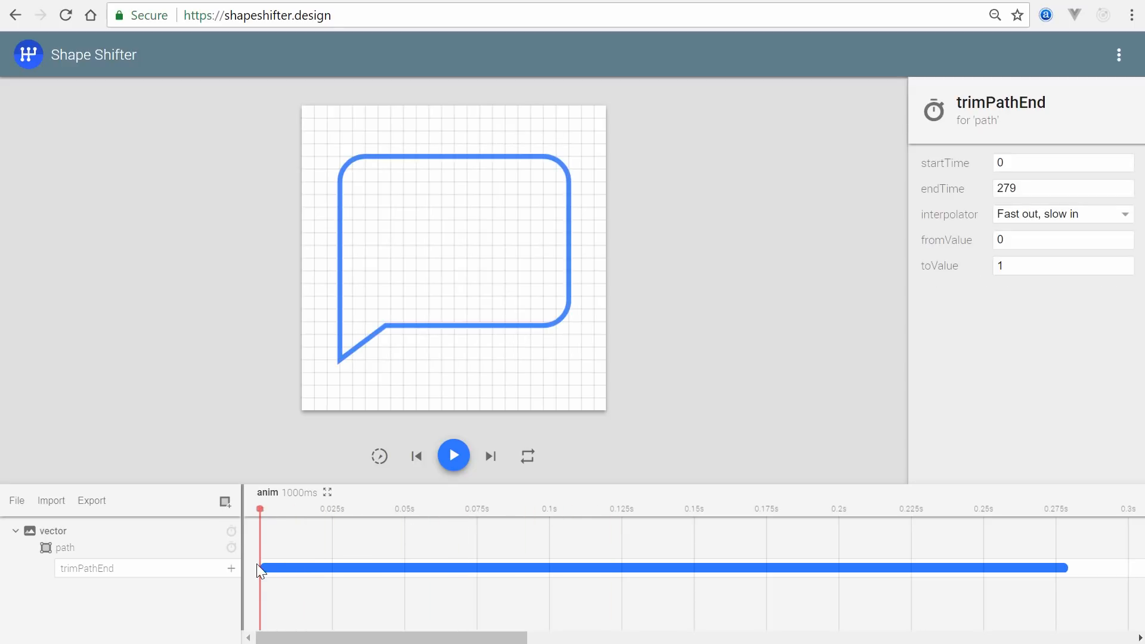
drag(1034, 190, 981, 196)
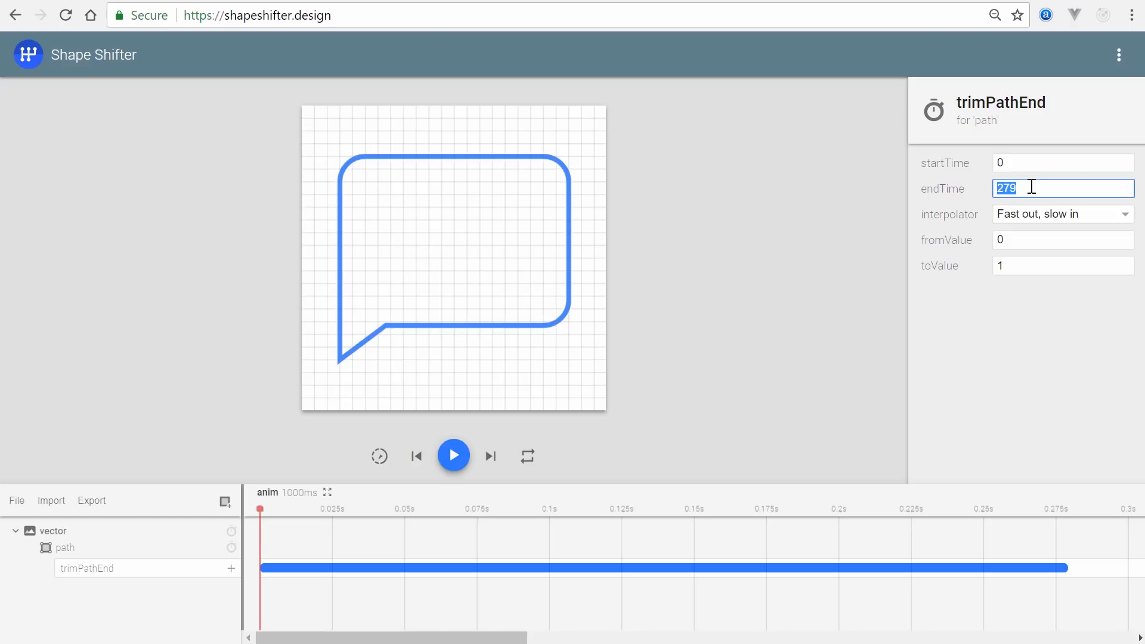
text(500)
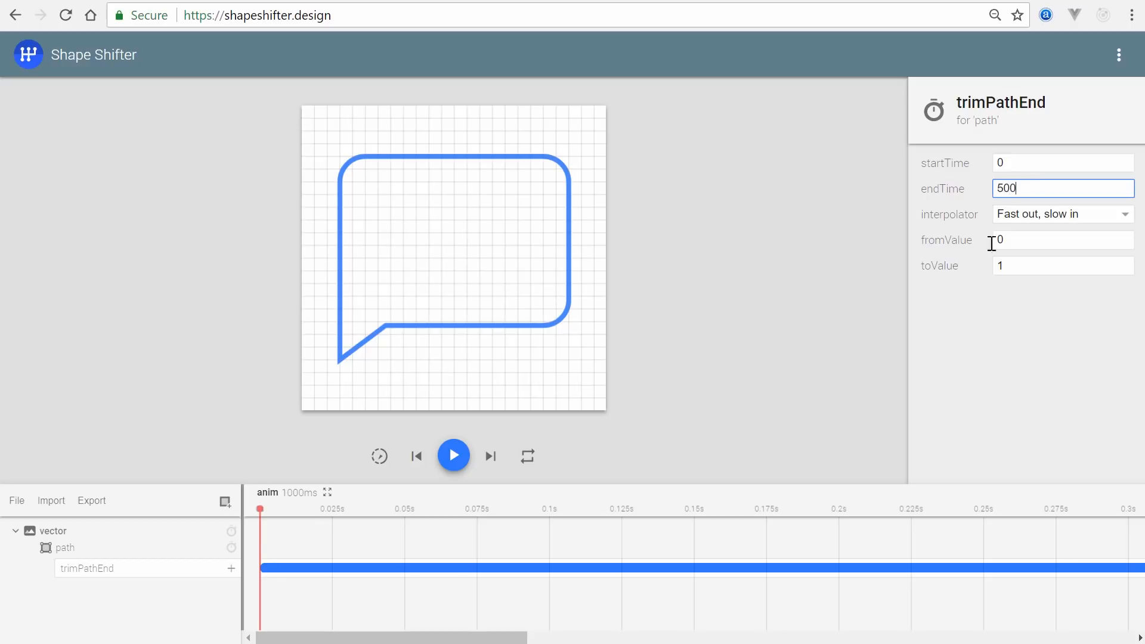
click(747, 335)
click(453, 457)
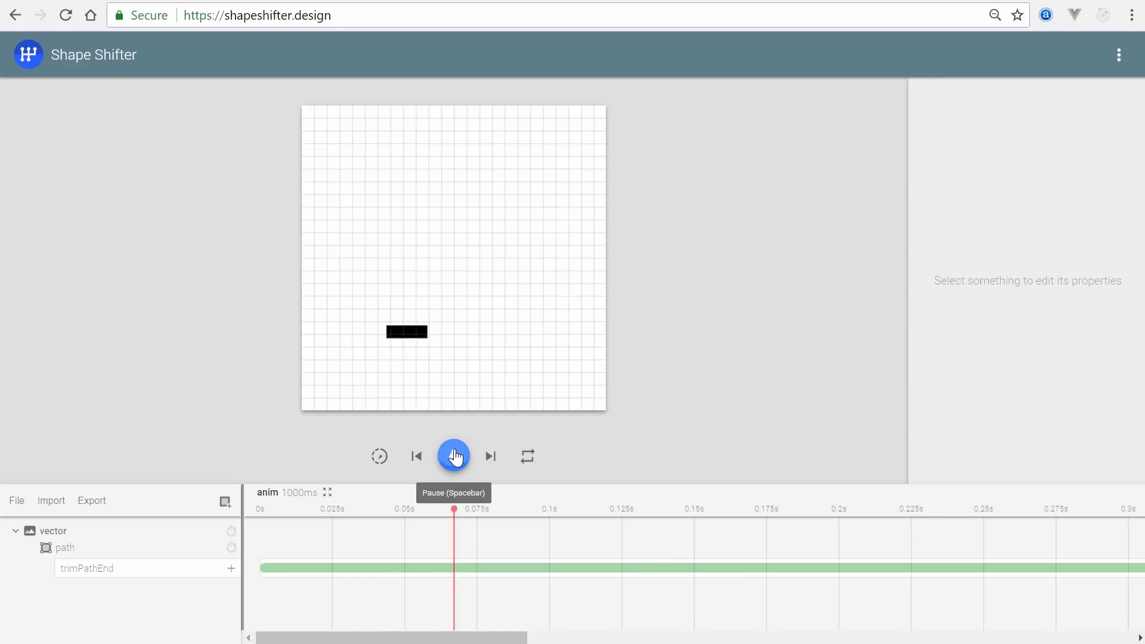
- Delete the trimPathEnd animation block from the path layer
click(488, 338)
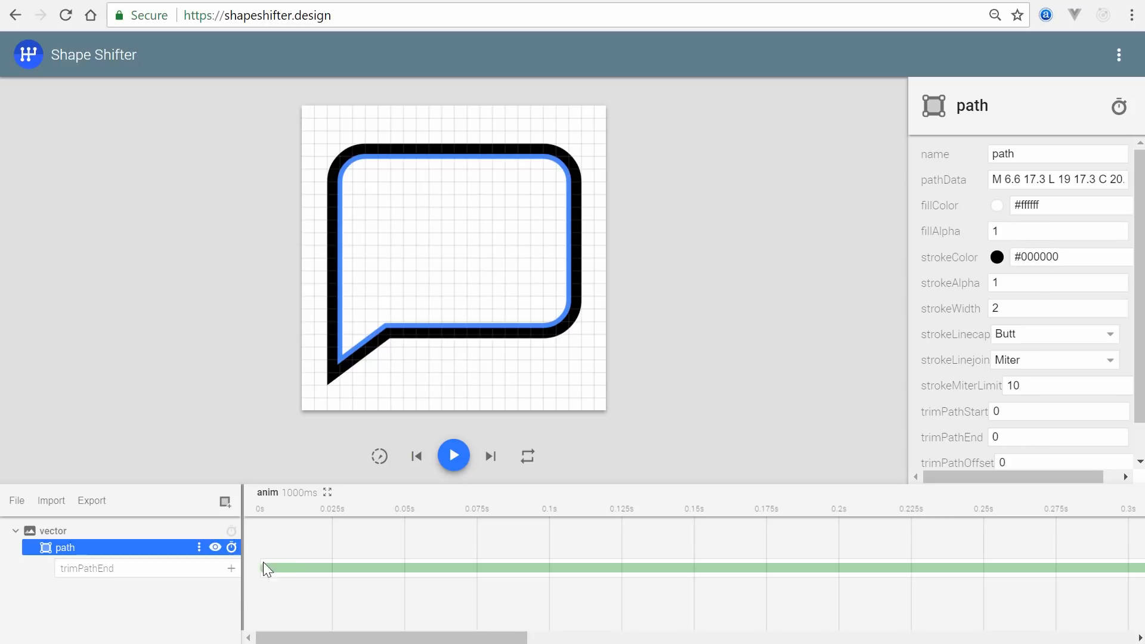
click(297, 566)
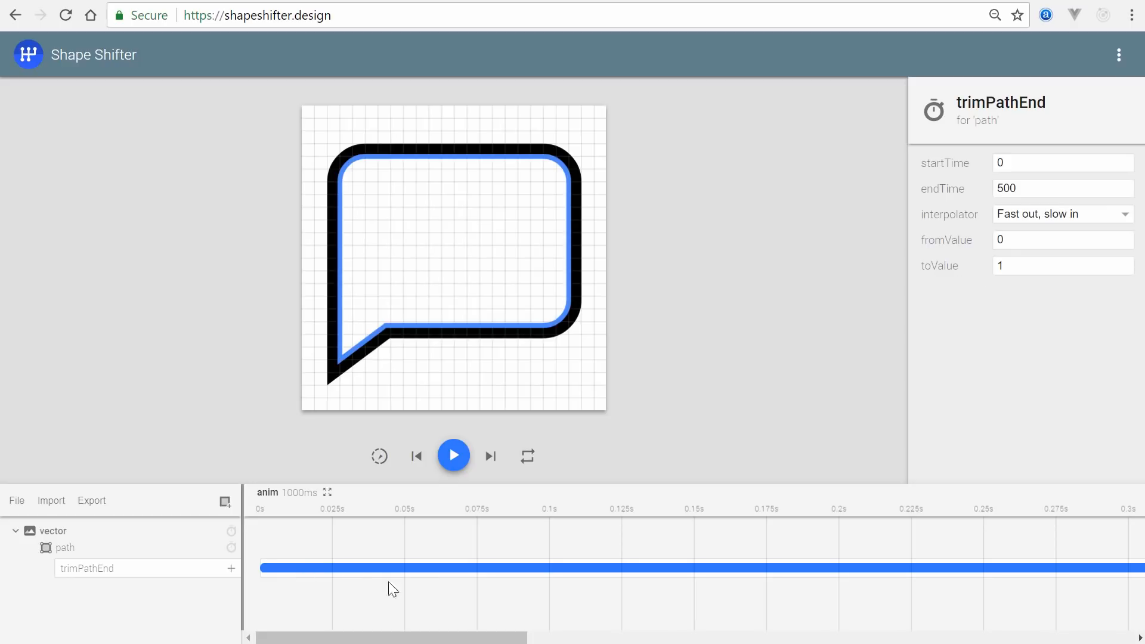
key(Delete)
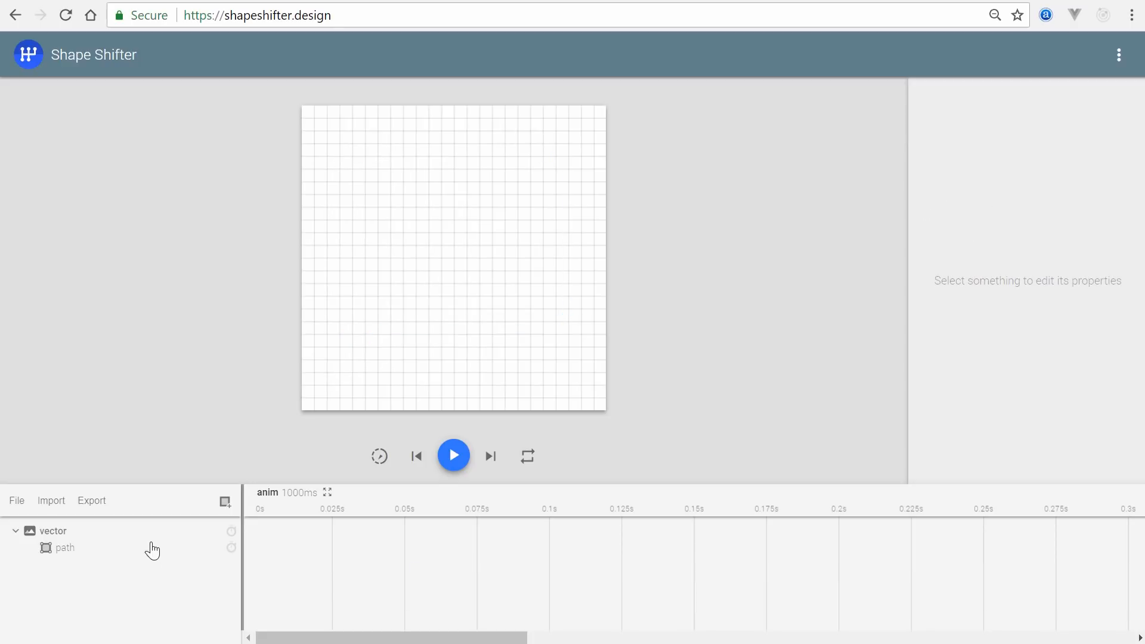
- Set the path layer's trimPathEnd property to 1
click(84, 548)
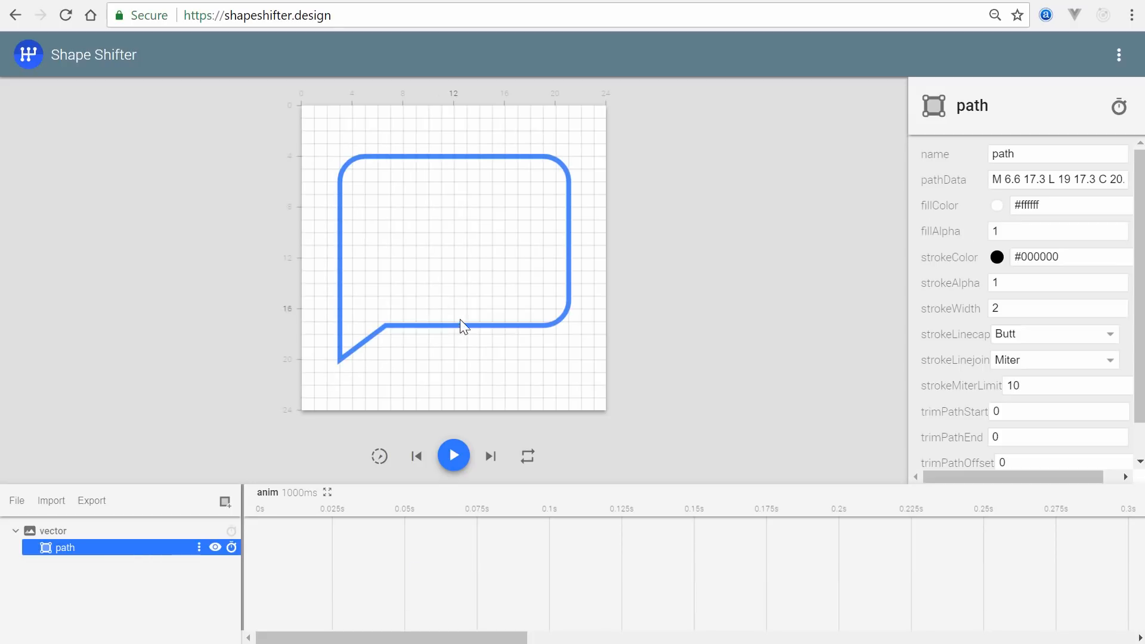
double_click(1016, 435)
text(1)
click(1032, 412)
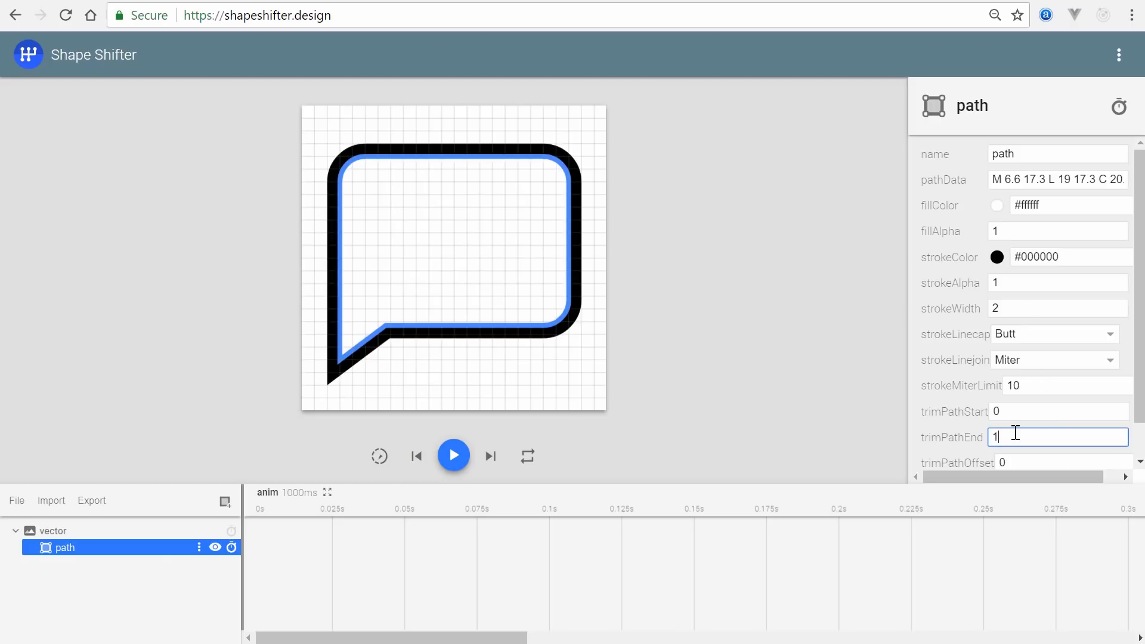
click(469, 566)
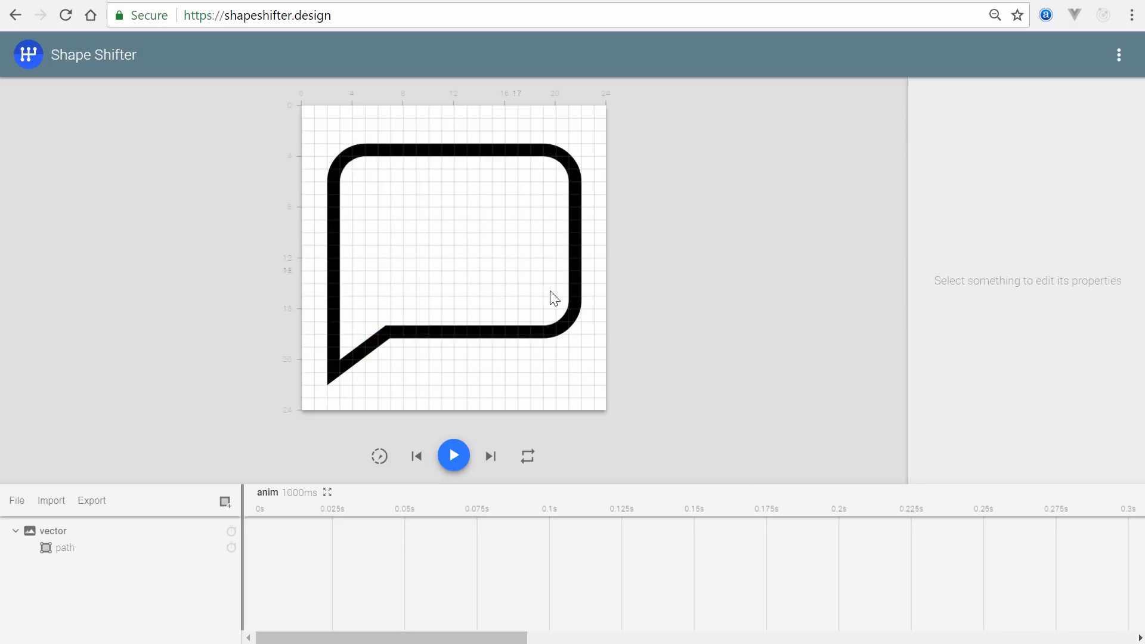
click(568, 327)
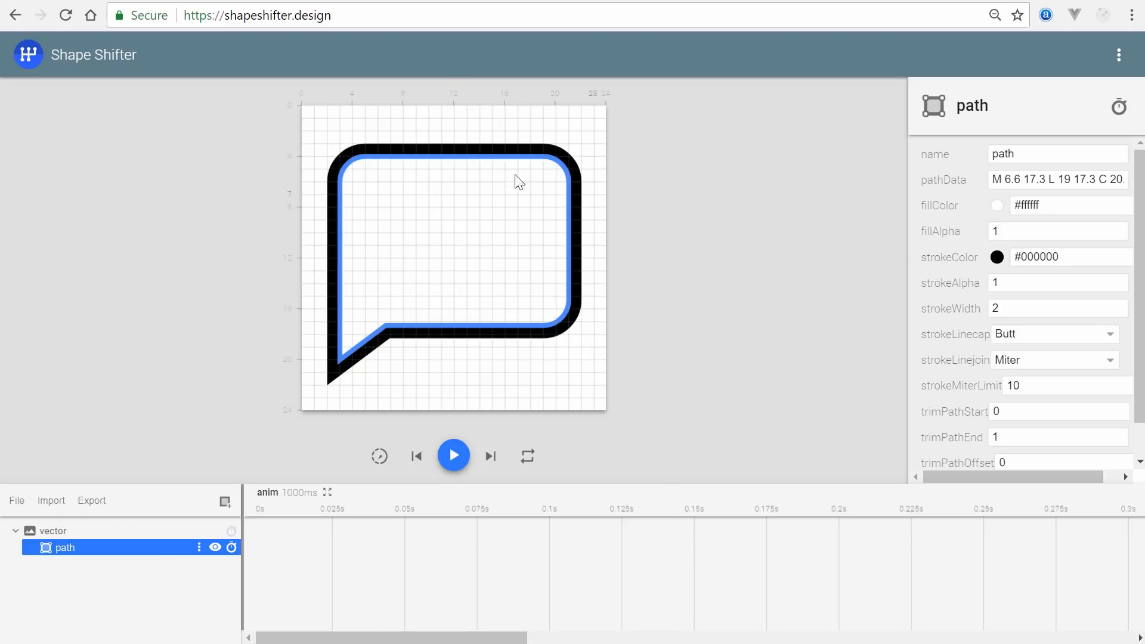
click(276, 1)
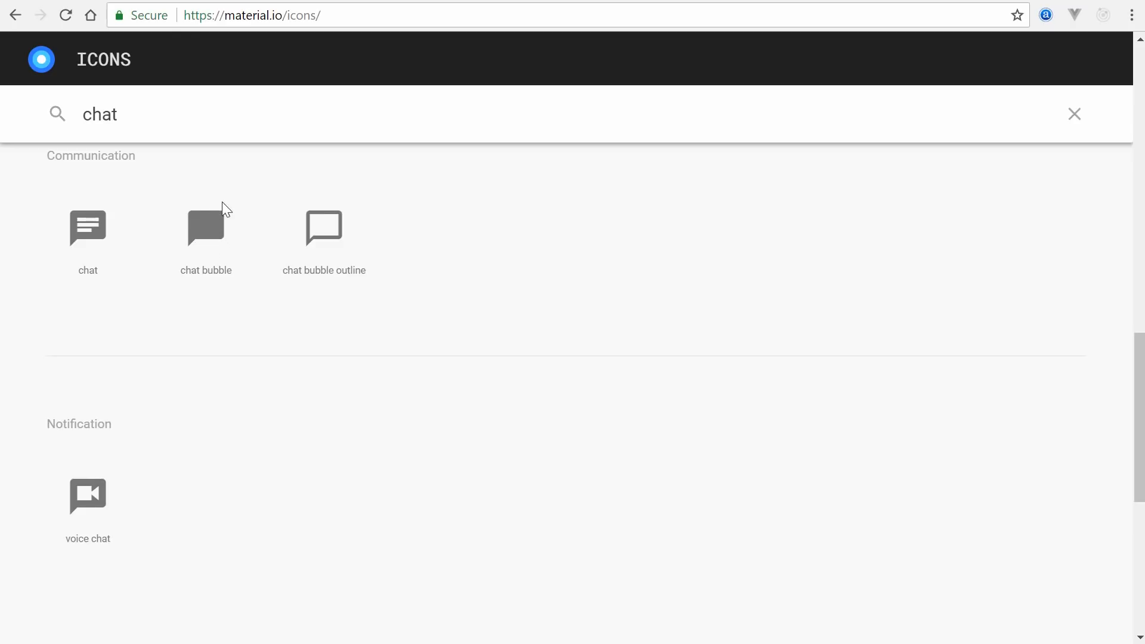
click(125, 1)
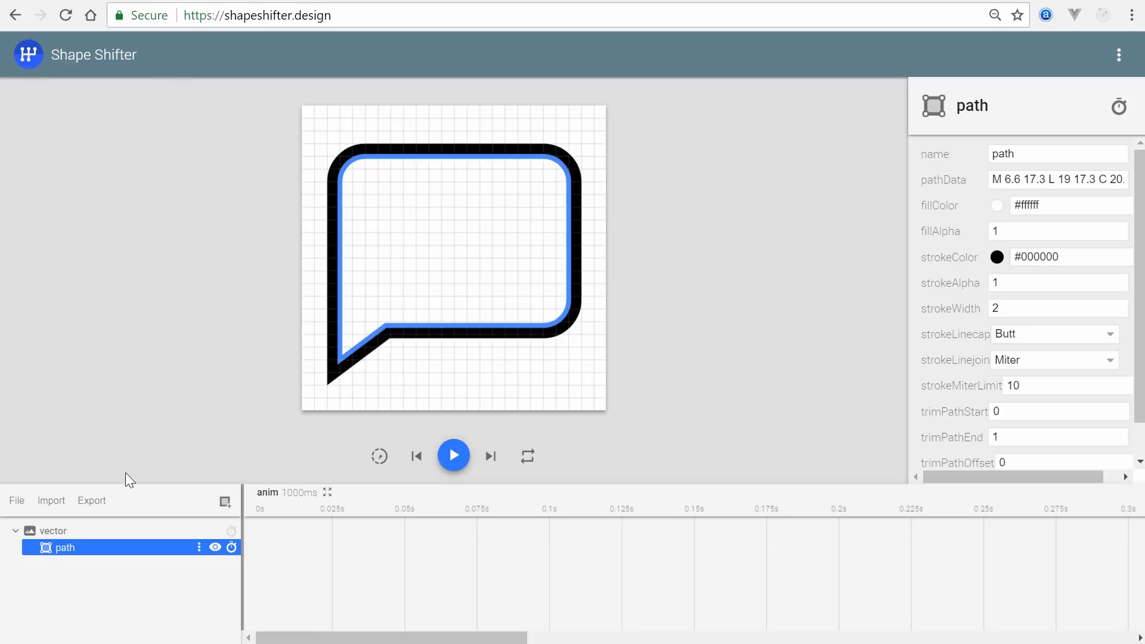
click(27, 504)
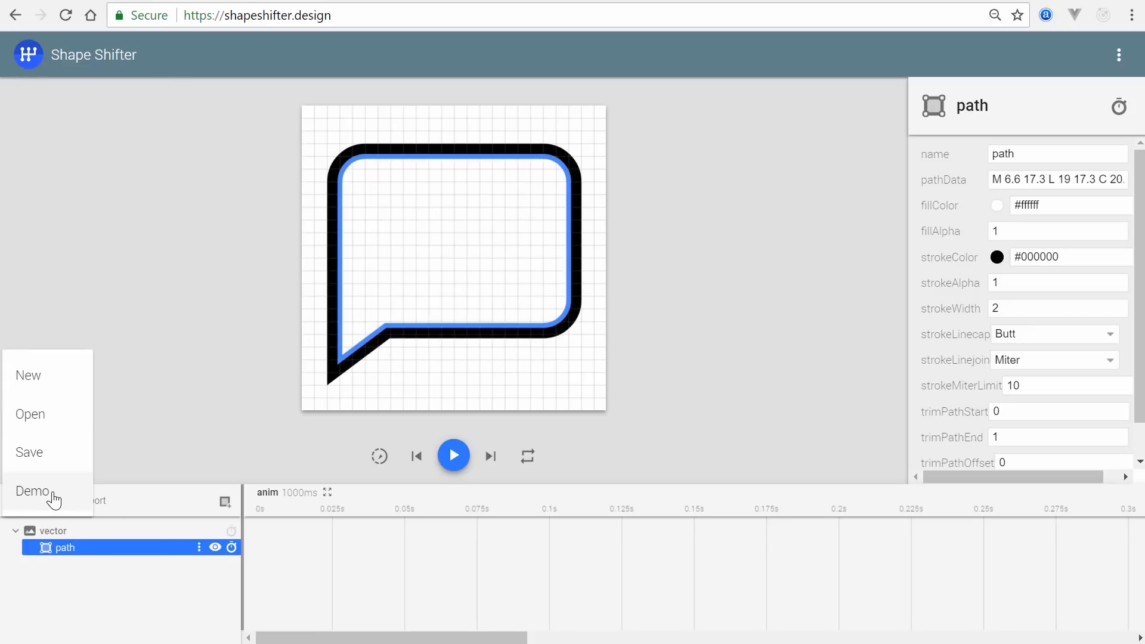
click(214, 393)
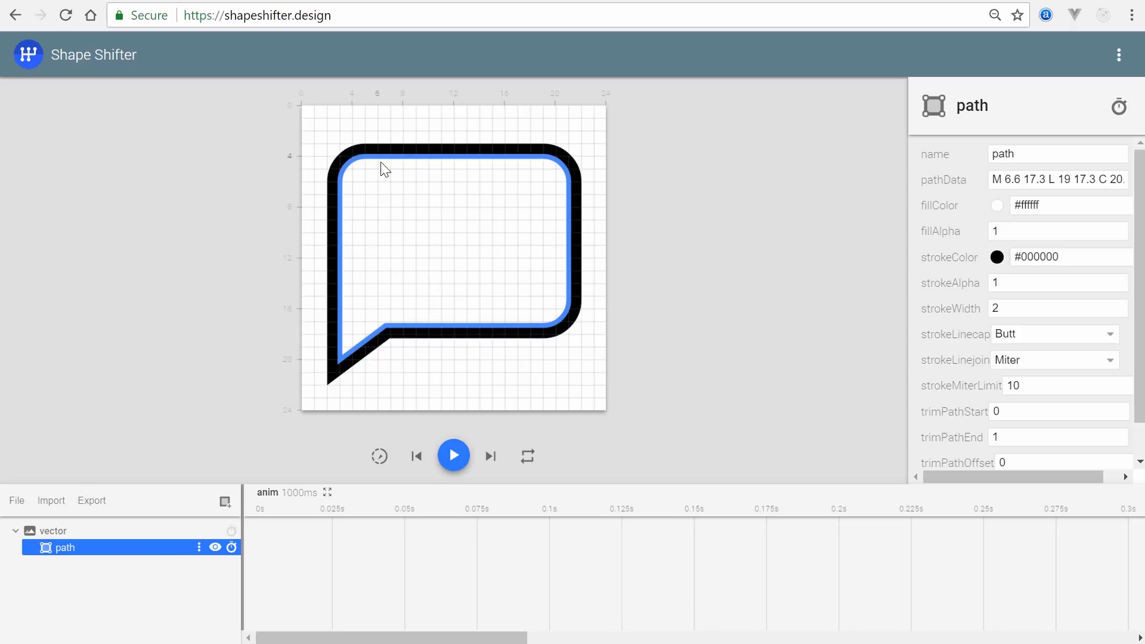
- Switch to Illustrator and draw a wavy Pen path across the chat bubble from X 3, Y 10.25 px through X 12 to X 21, Y 9.417 px
click(693, 253)
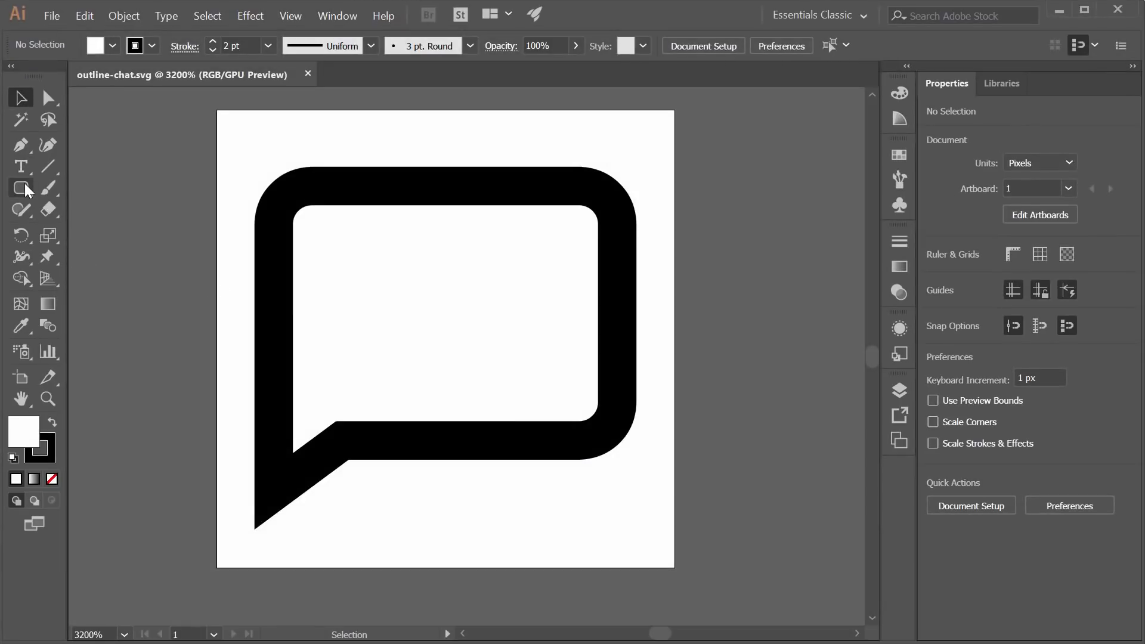
click(20, 145)
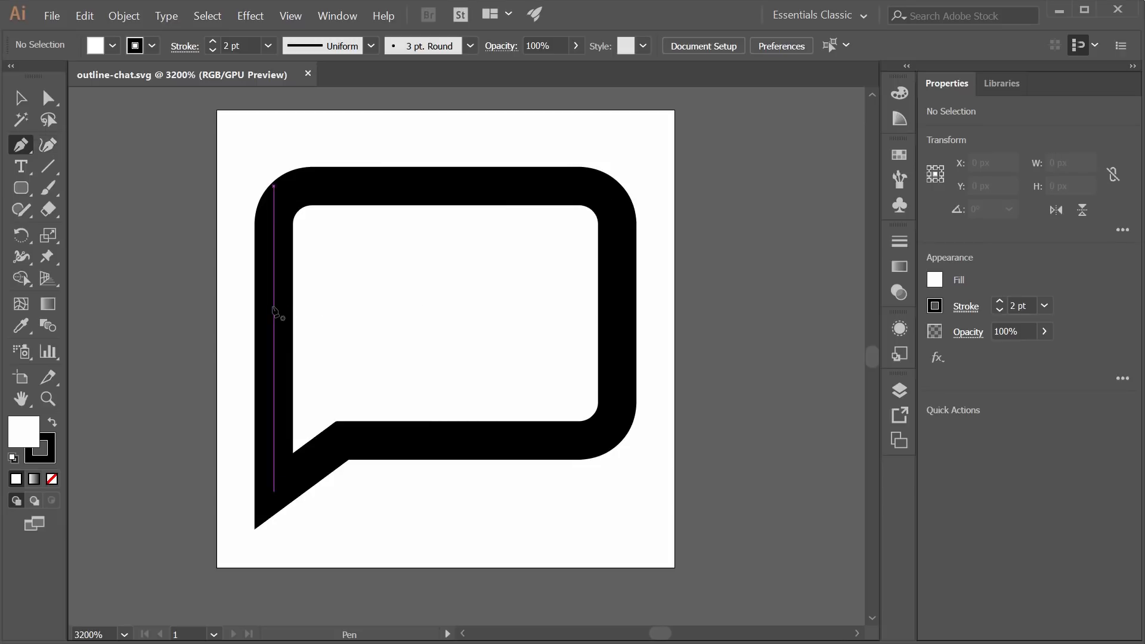
click(273, 305)
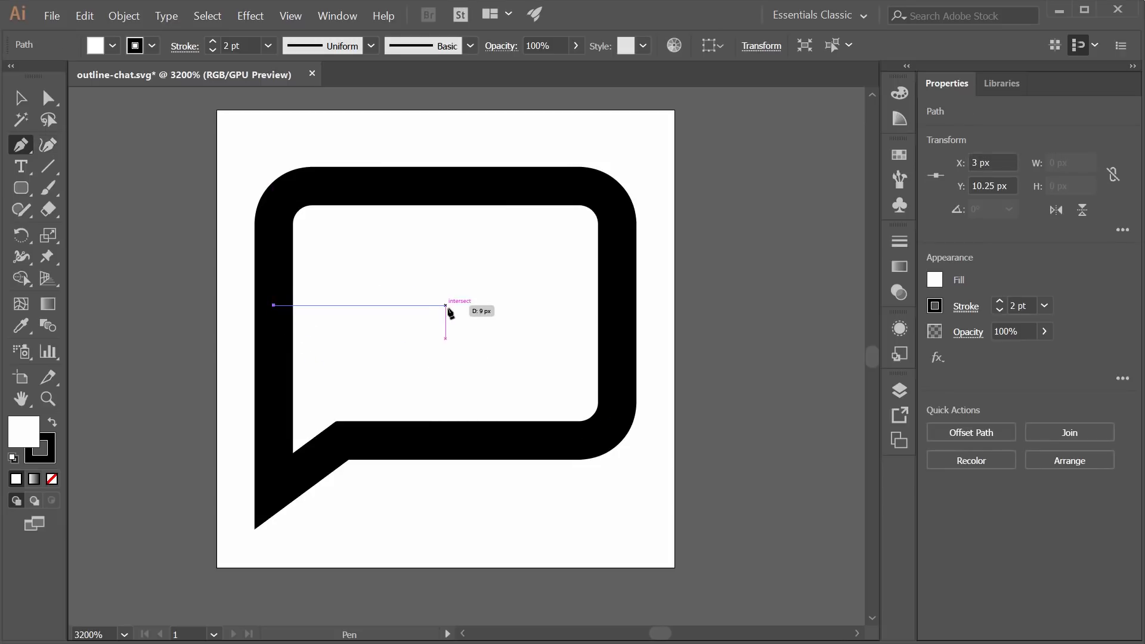
drag(446, 306, 514, 378)
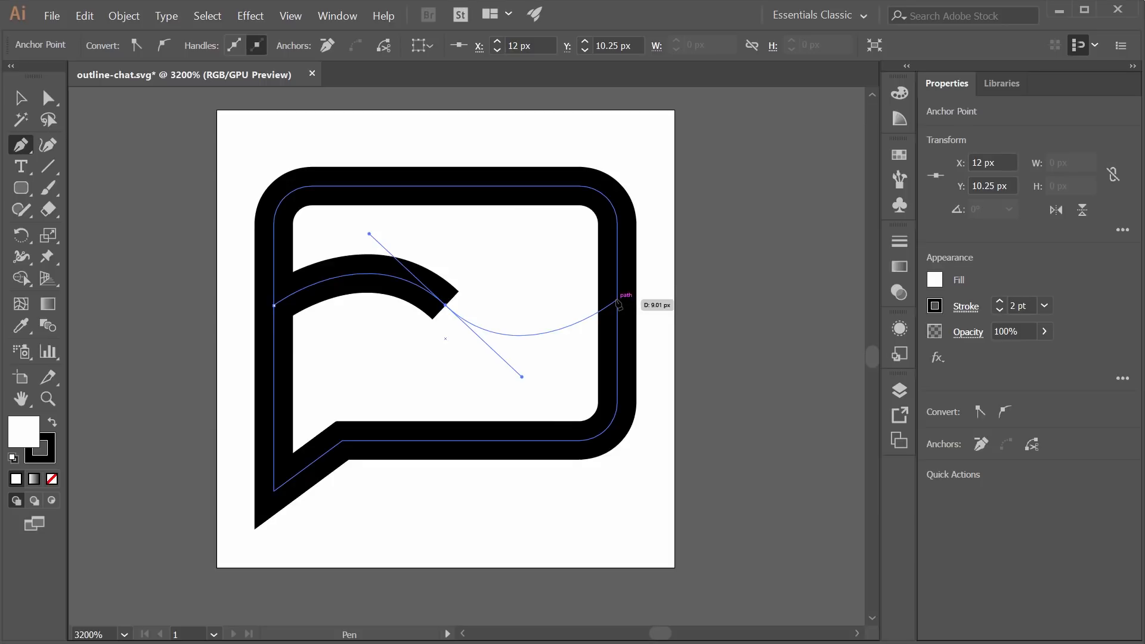
click(617, 289)
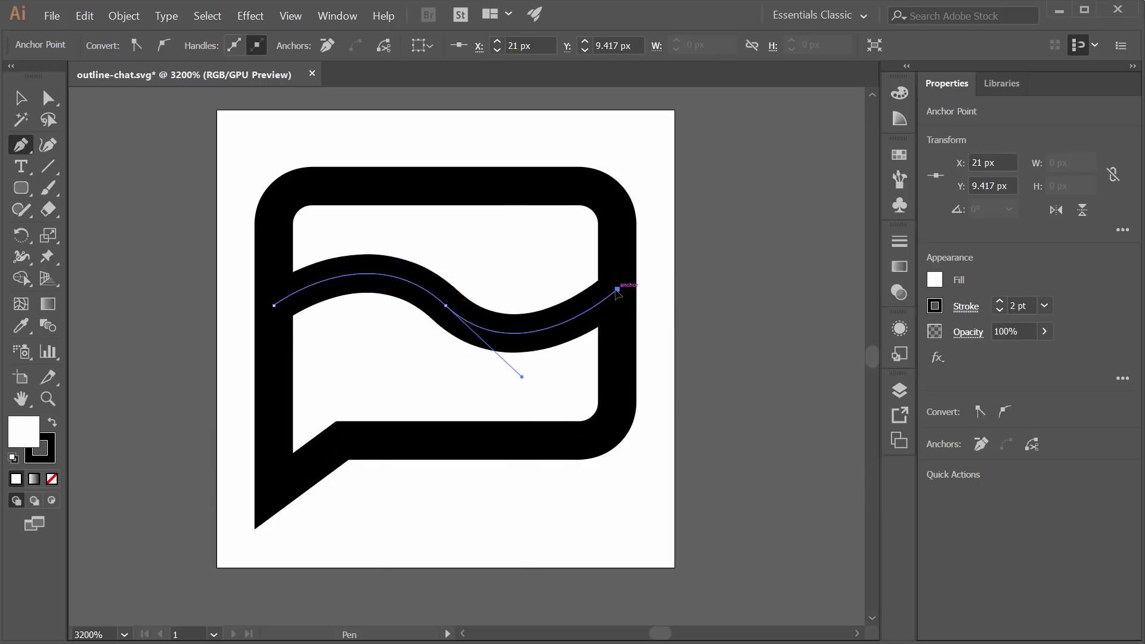
- Extend the wavy path with straight edges through corners at X 21, Y 22 px and X 3, Y 22 px, and close it
drag(617, 291, 620, 533)
click(618, 529)
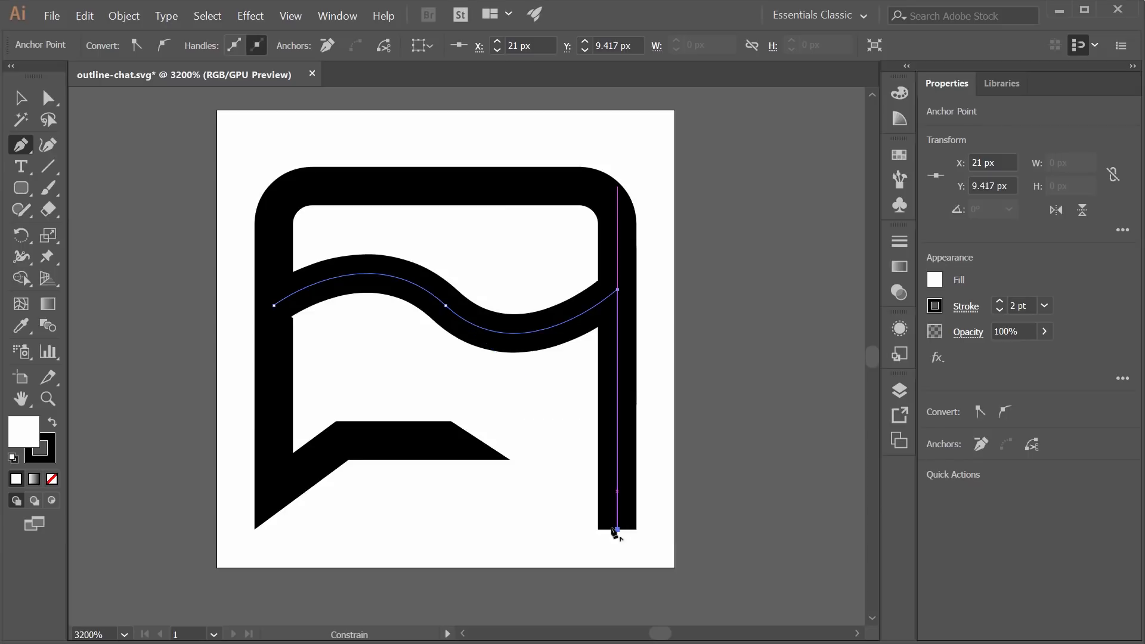
click(274, 529)
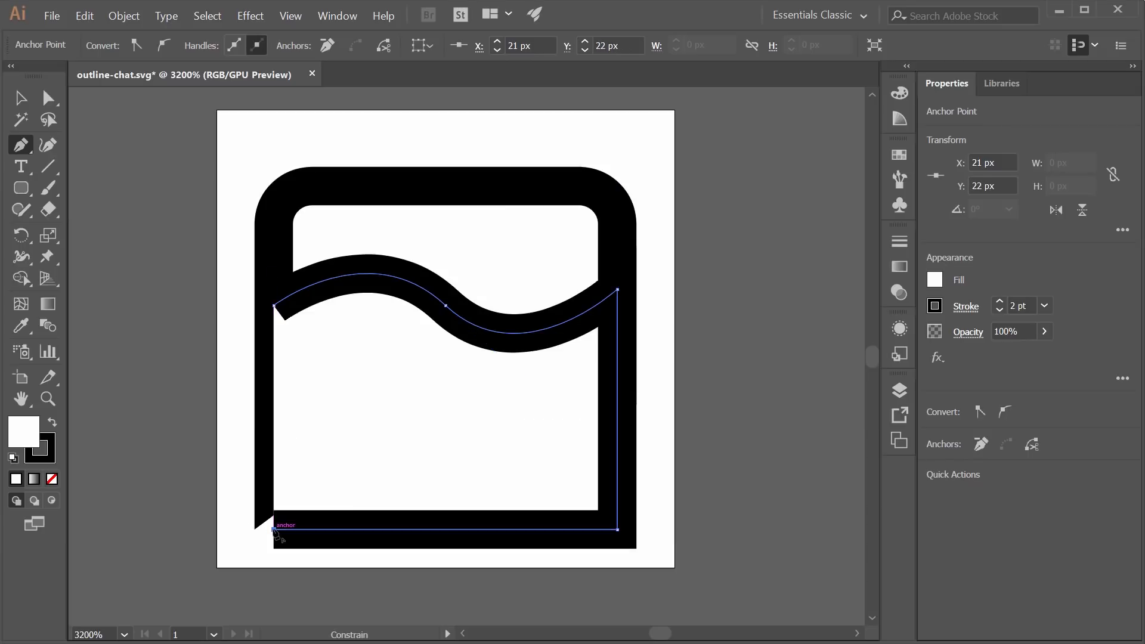
click(274, 306)
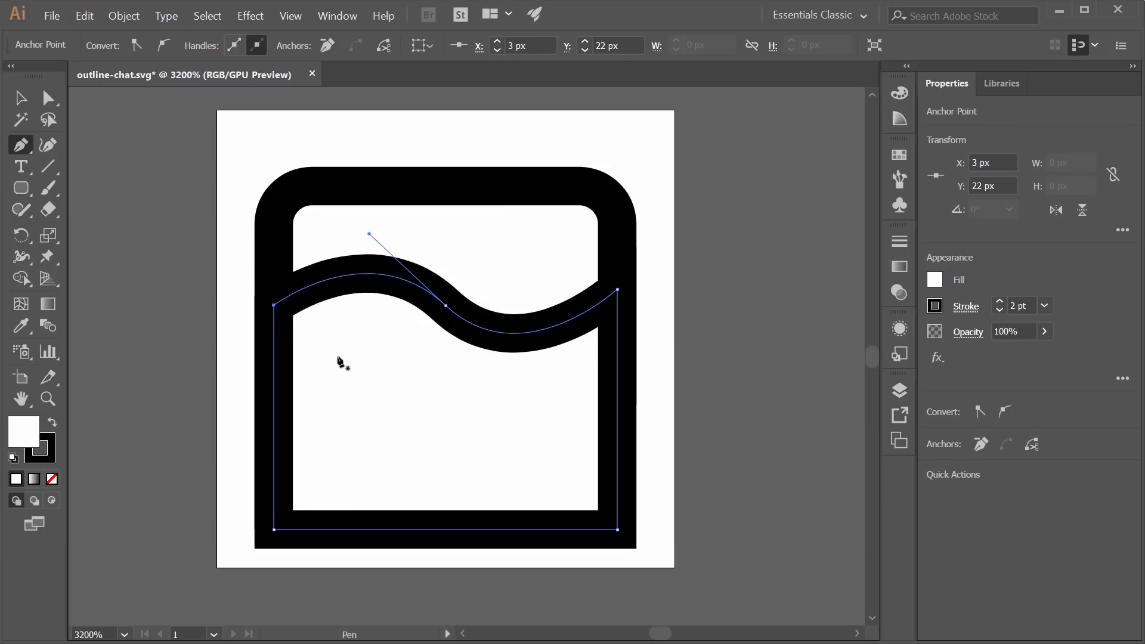
key(v)
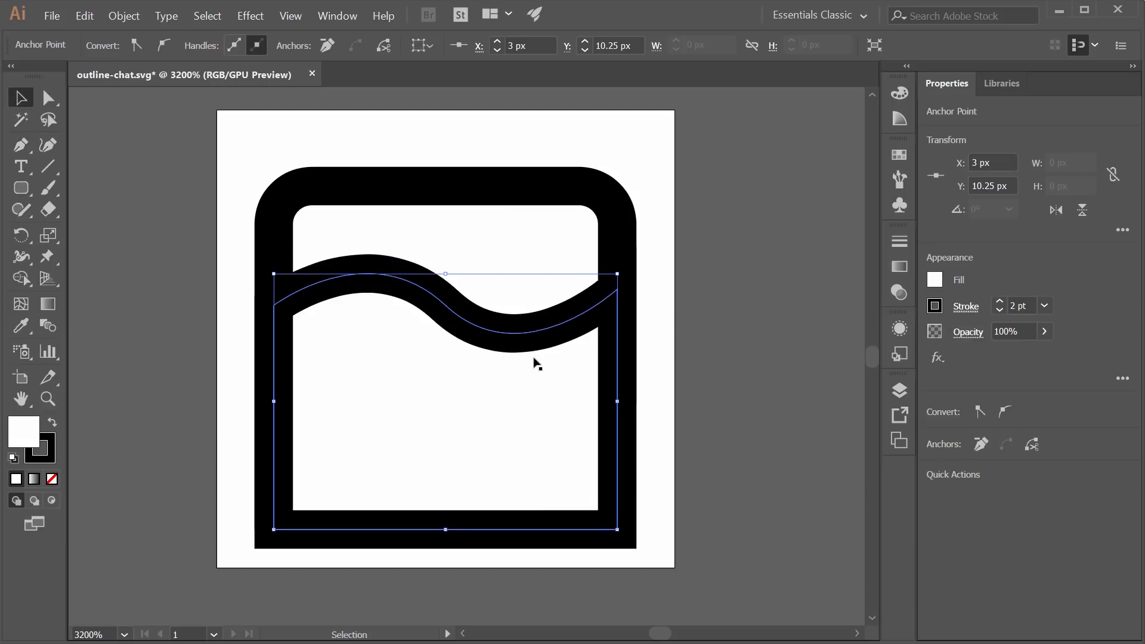
- Set the wave shape's stroke to 0 and its fill to black
click(1020, 305)
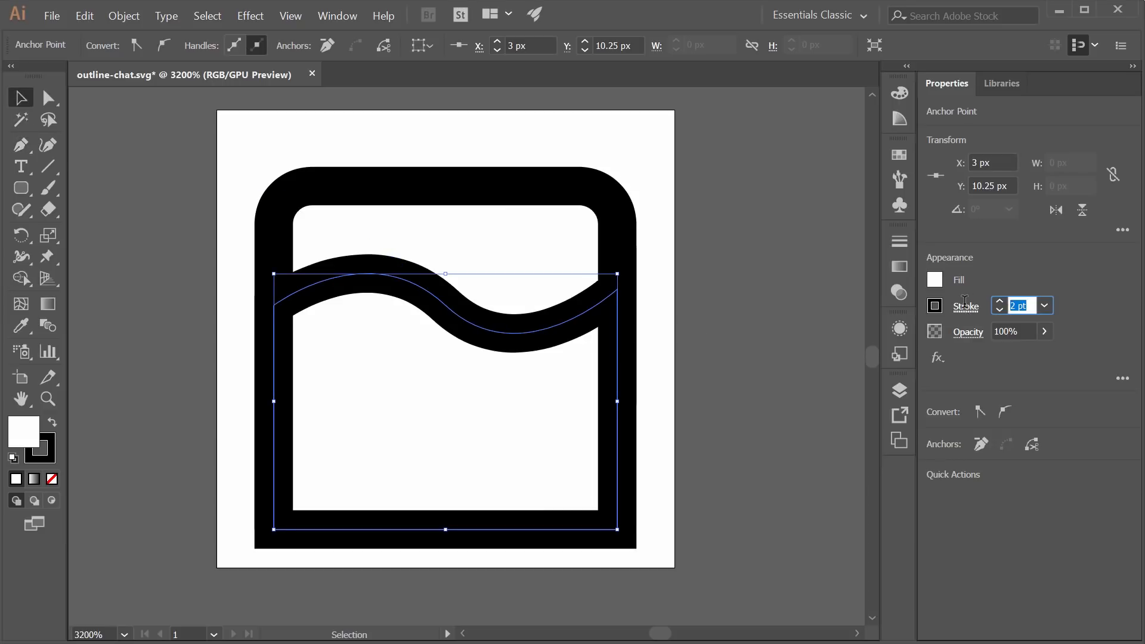
text(0)
key(Return)
click(935, 280)
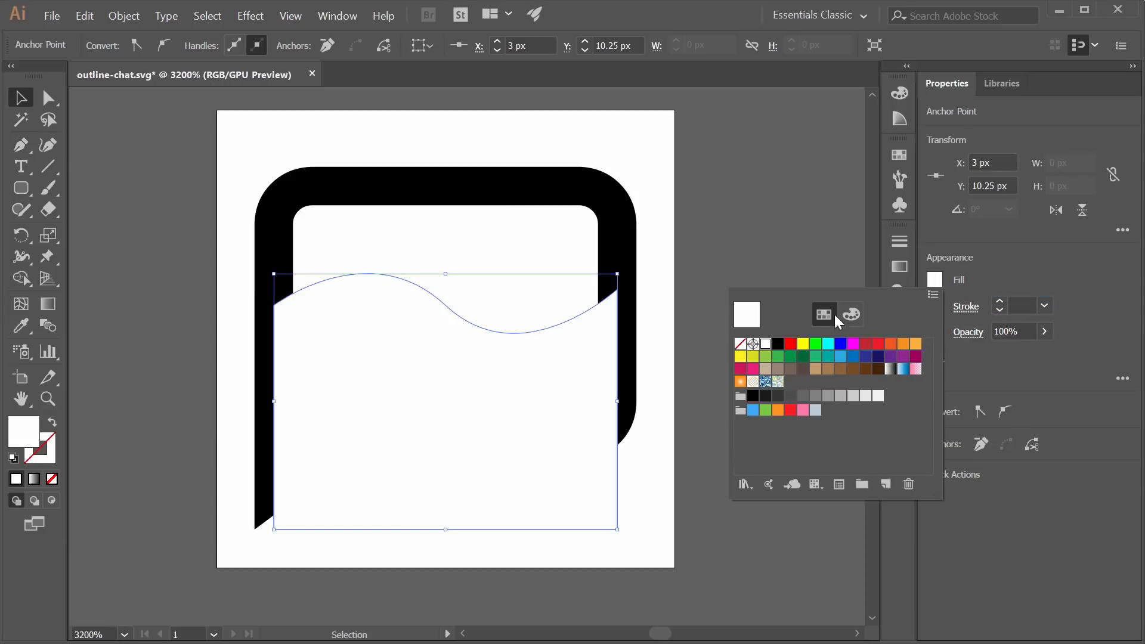
click(778, 344)
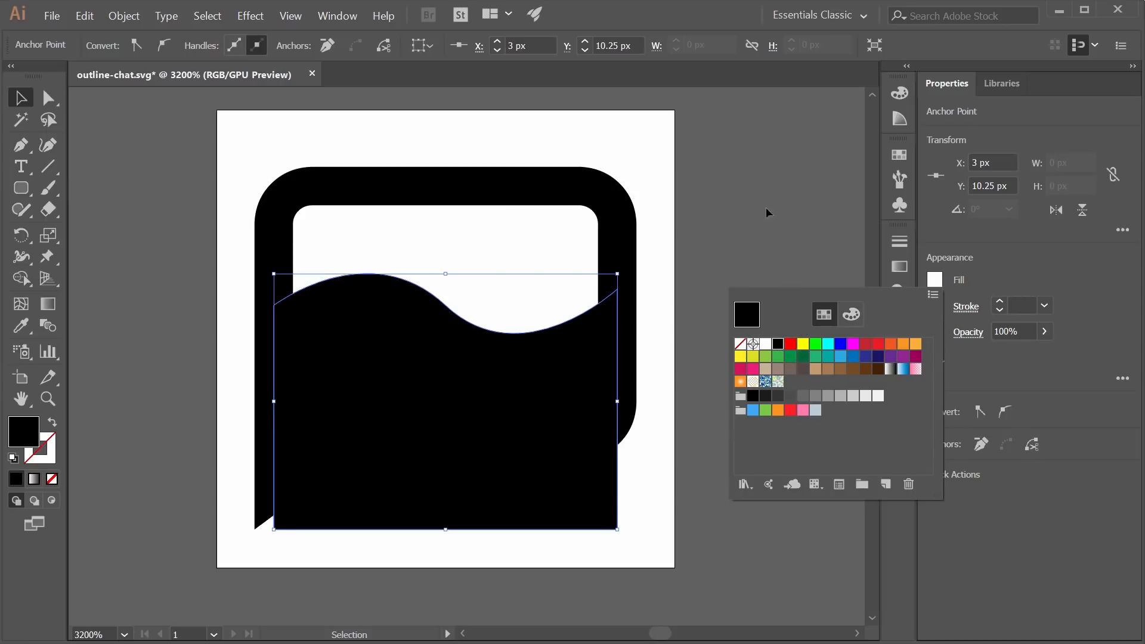
click(764, 191)
- Shrink the wave shape to a height of 1 px, keeping its bottom edge in place
click(531, 383)
click(694, 250)
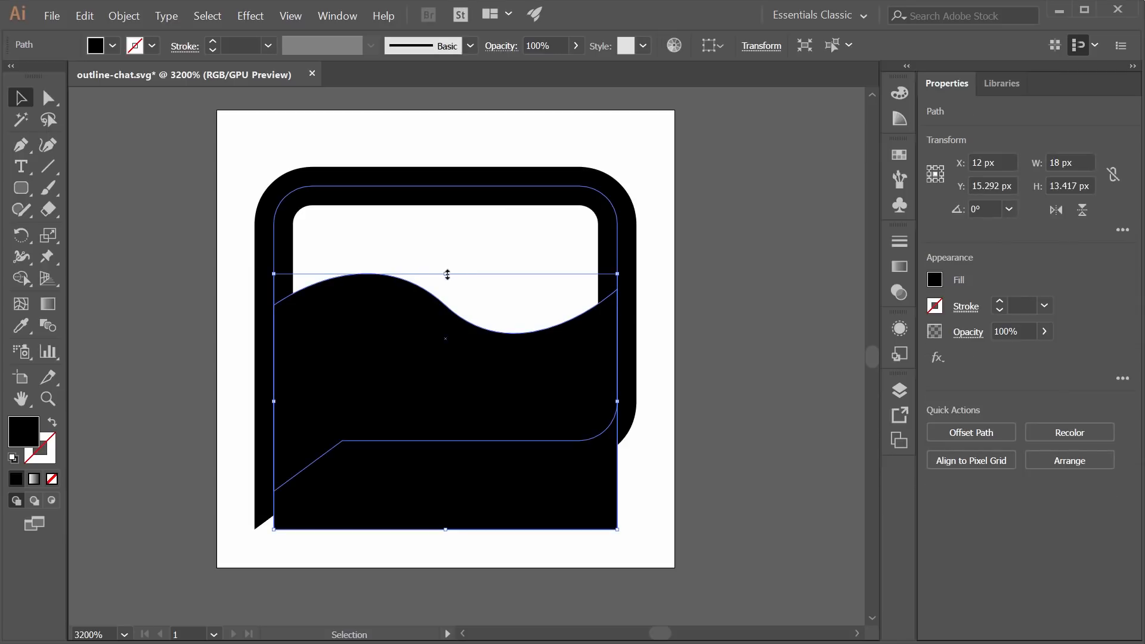
drag(447, 274, 449, 478)
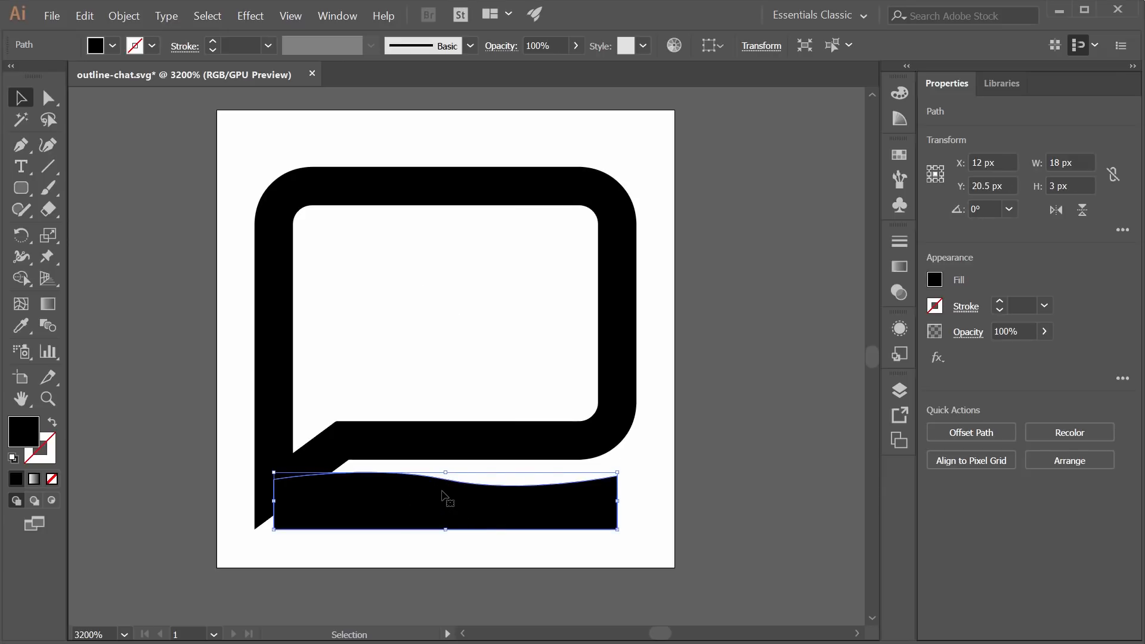
drag(448, 477, 449, 511)
click(473, 494)
click(501, 528)
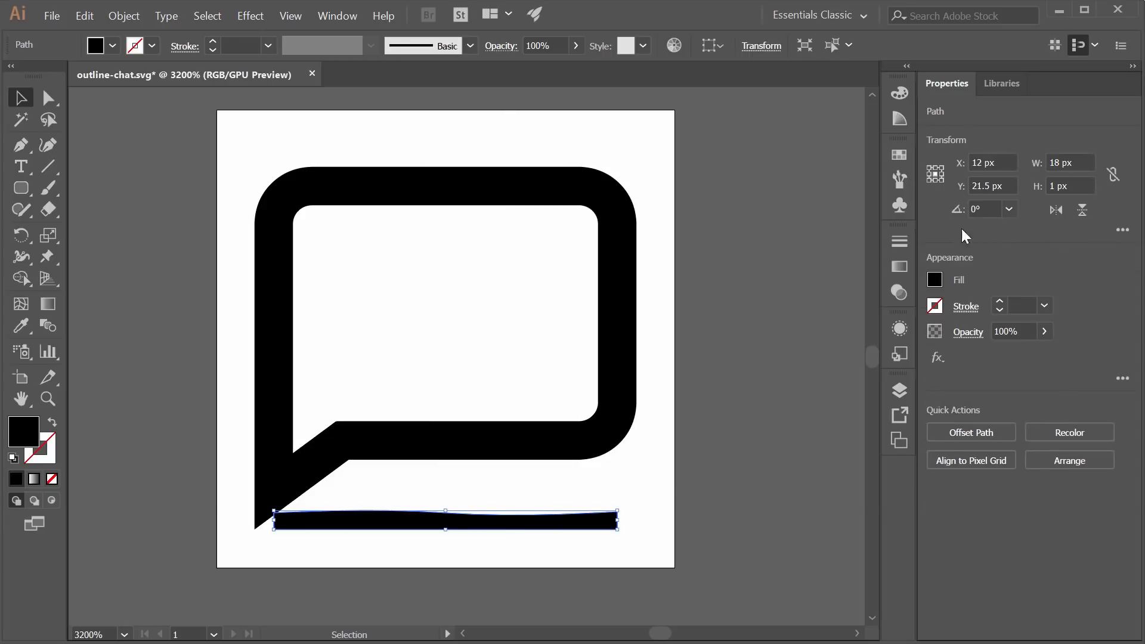
- Delete the chat bubble path from Layer 1, leaving the wave shape
click(899, 391)
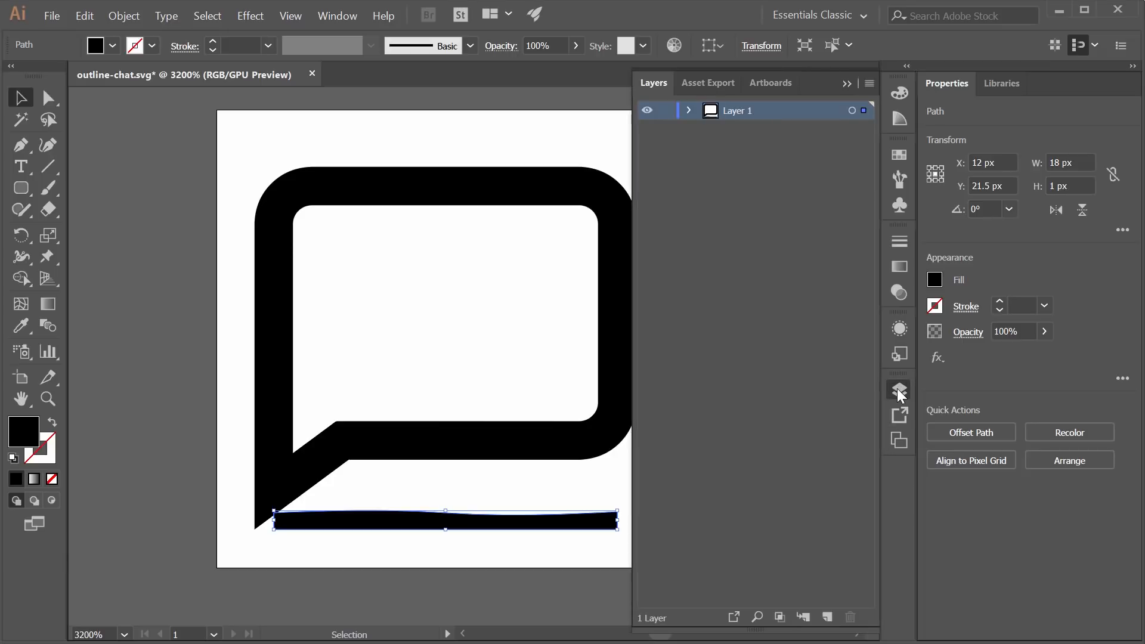
click(690, 111)
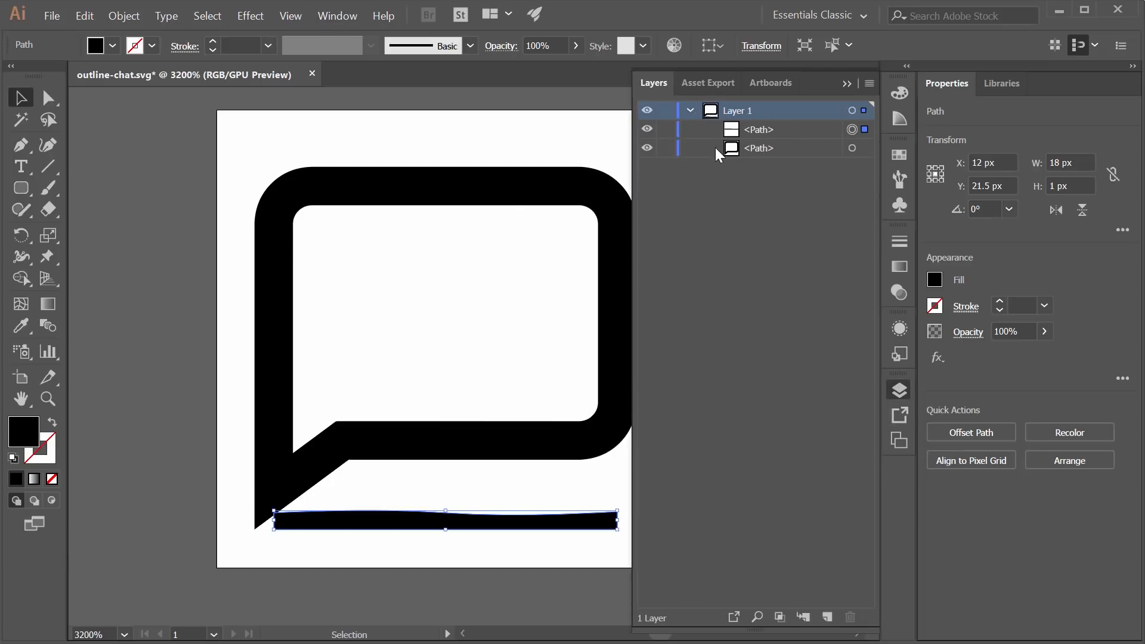
click(785, 153)
click(851, 148)
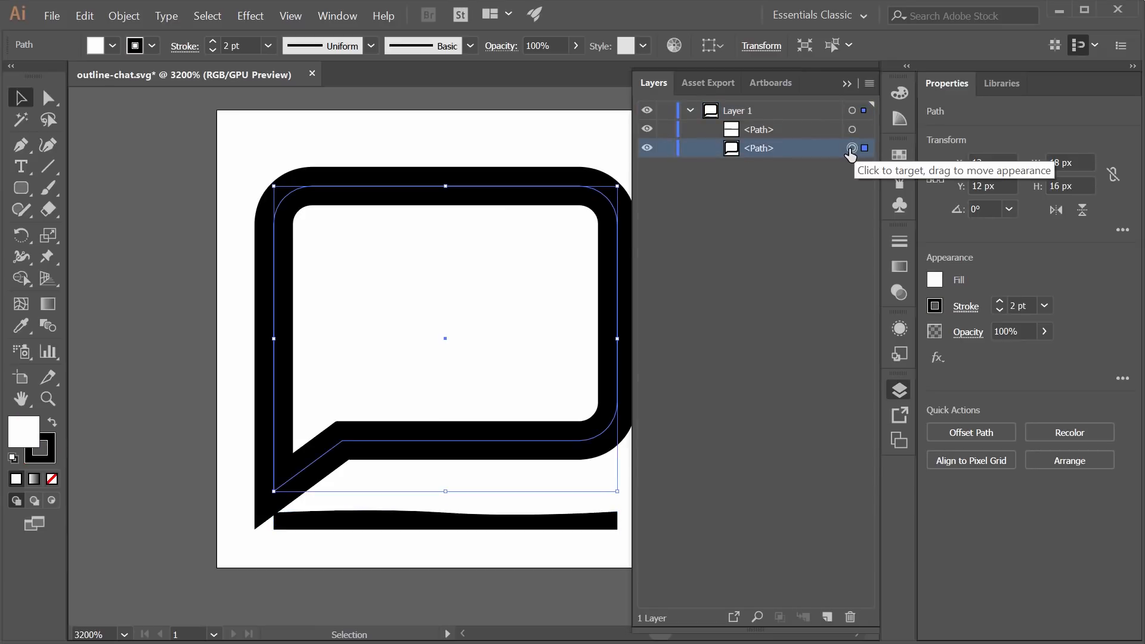
key(Delete)
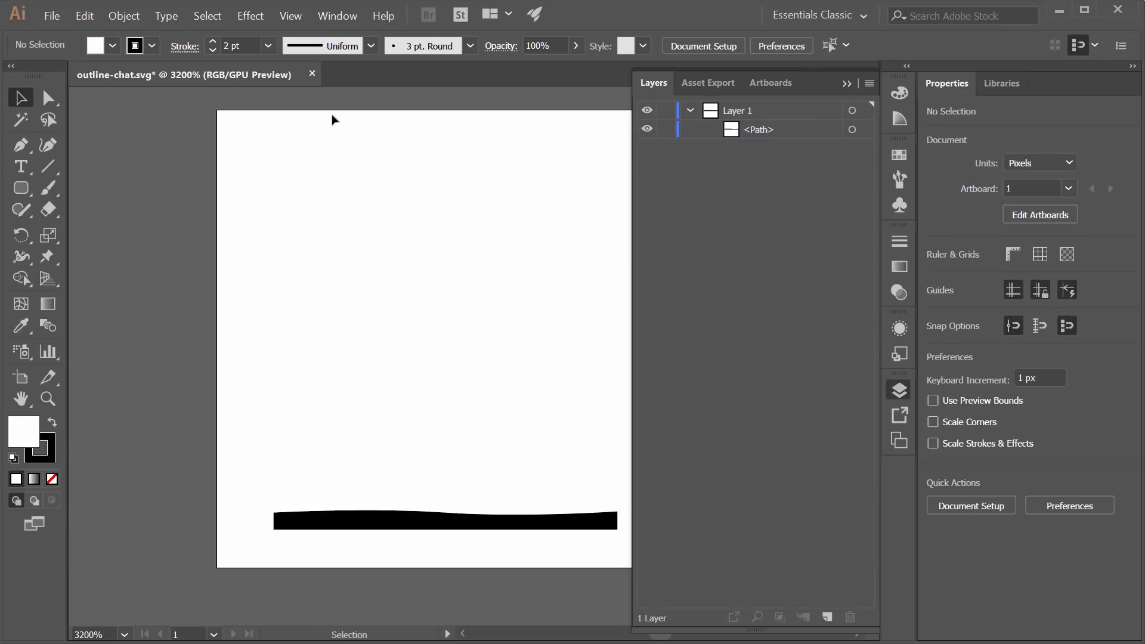
- Save a copy of the wave document in SVG format under the name fill
click(52, 16)
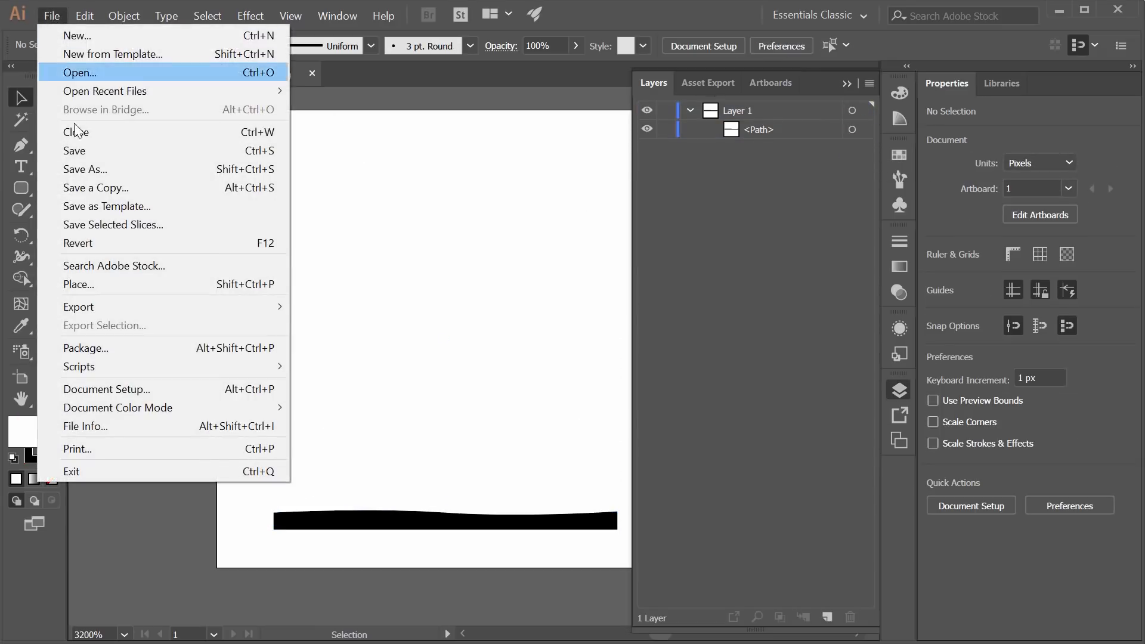
click(107, 169)
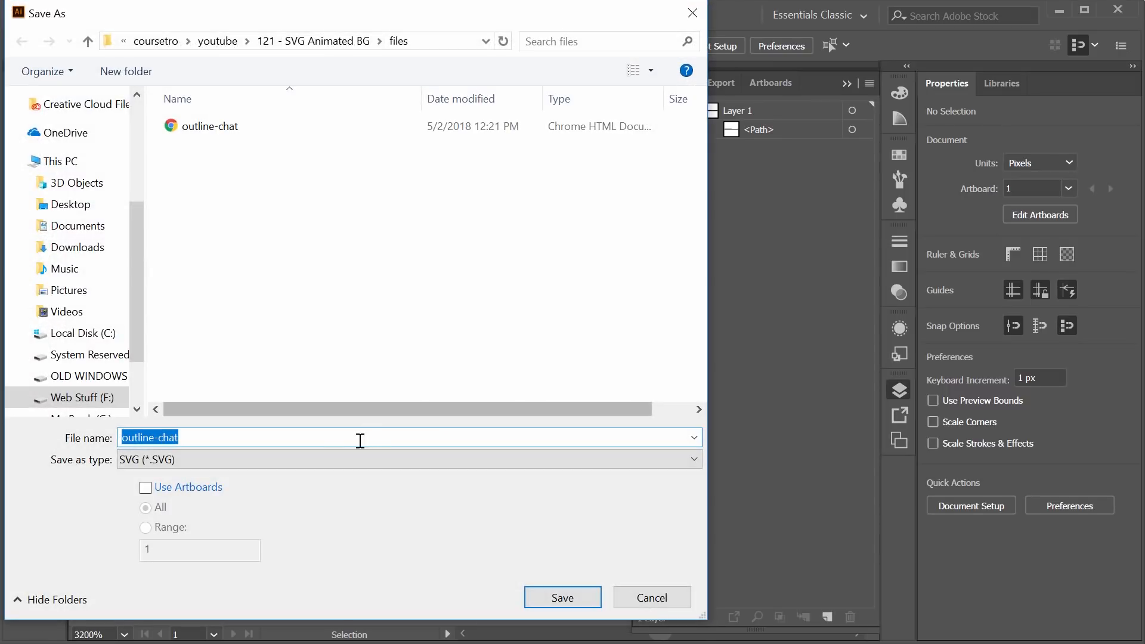
click(337, 438)
key(ctrl+a)
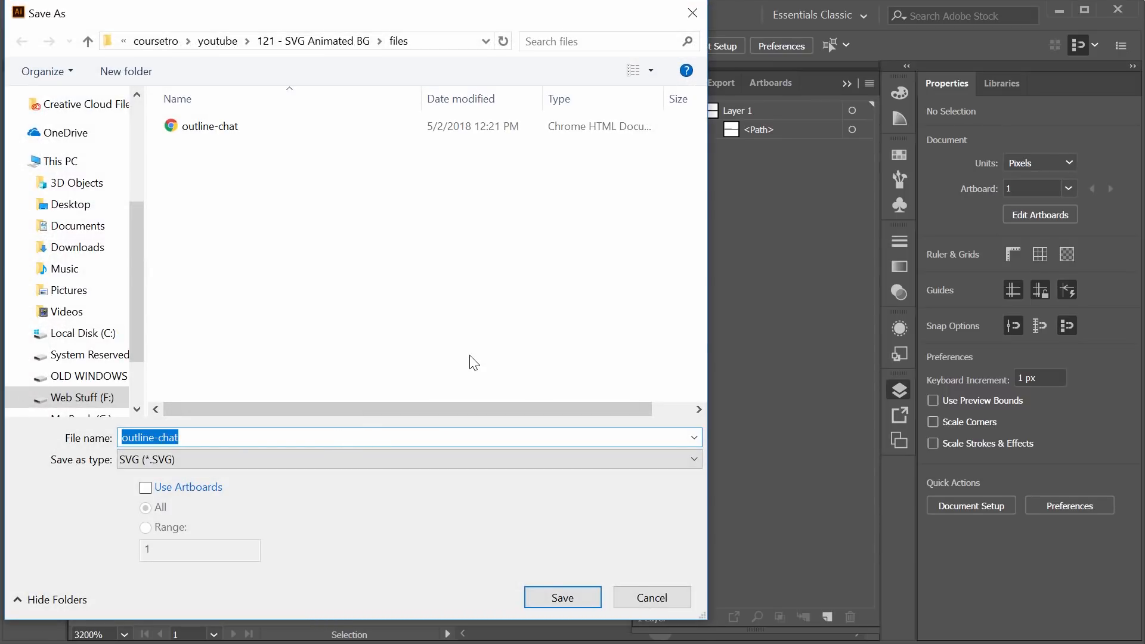
text(ksjdf)
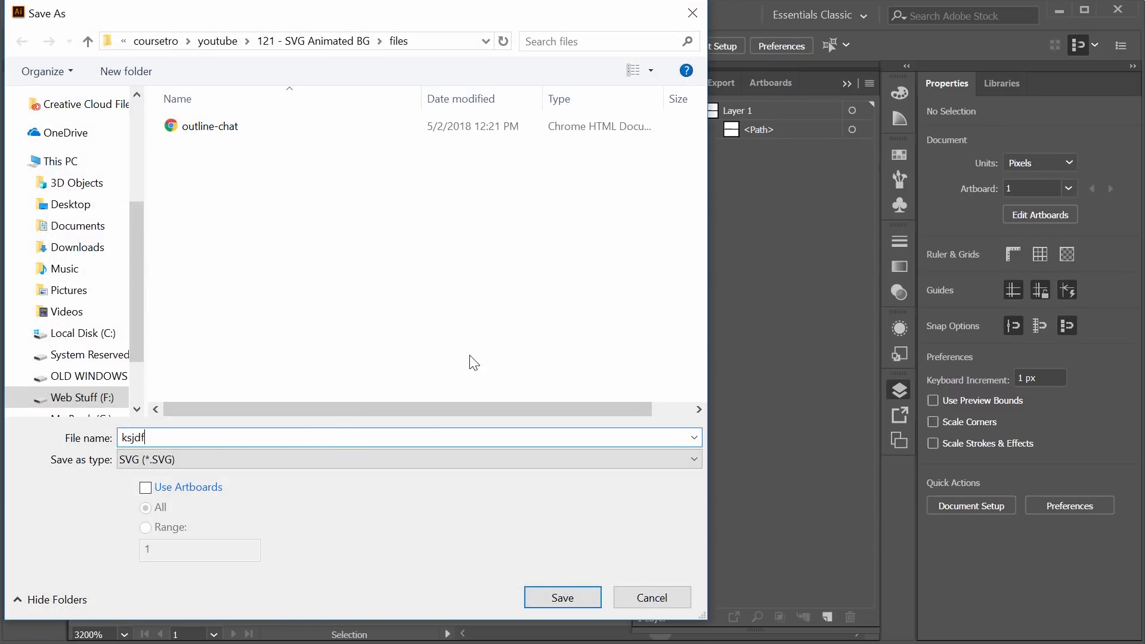
click(577, 597)
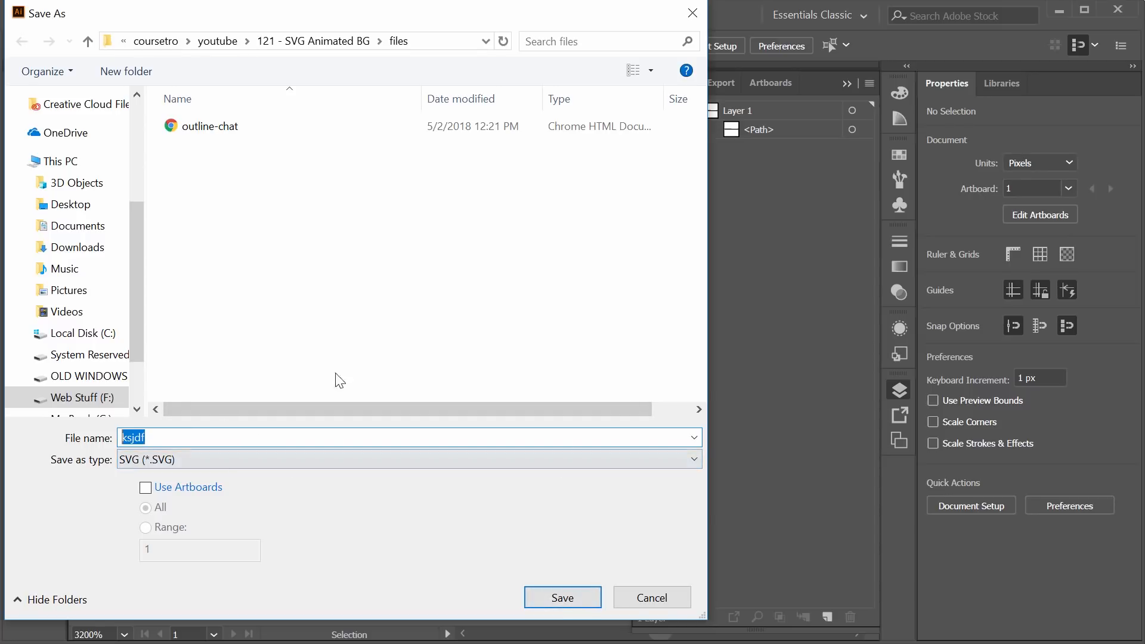
text(fill)
click(555, 598)
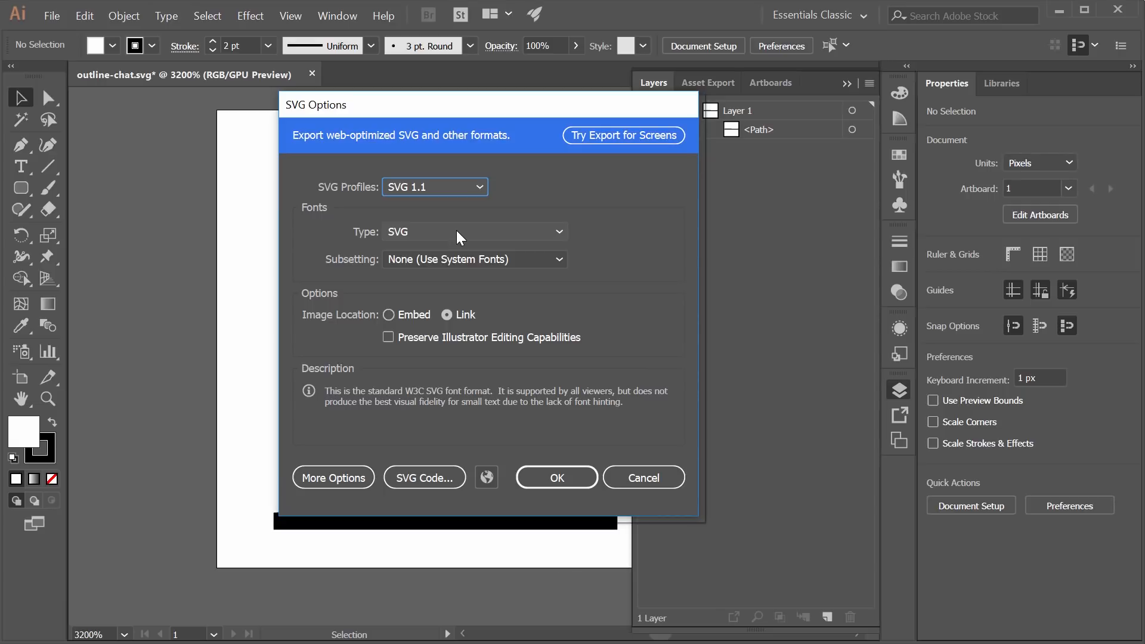
- Examine the wave's path data in the generated SVG code and complete the save with the current SVG options
click(427, 478)
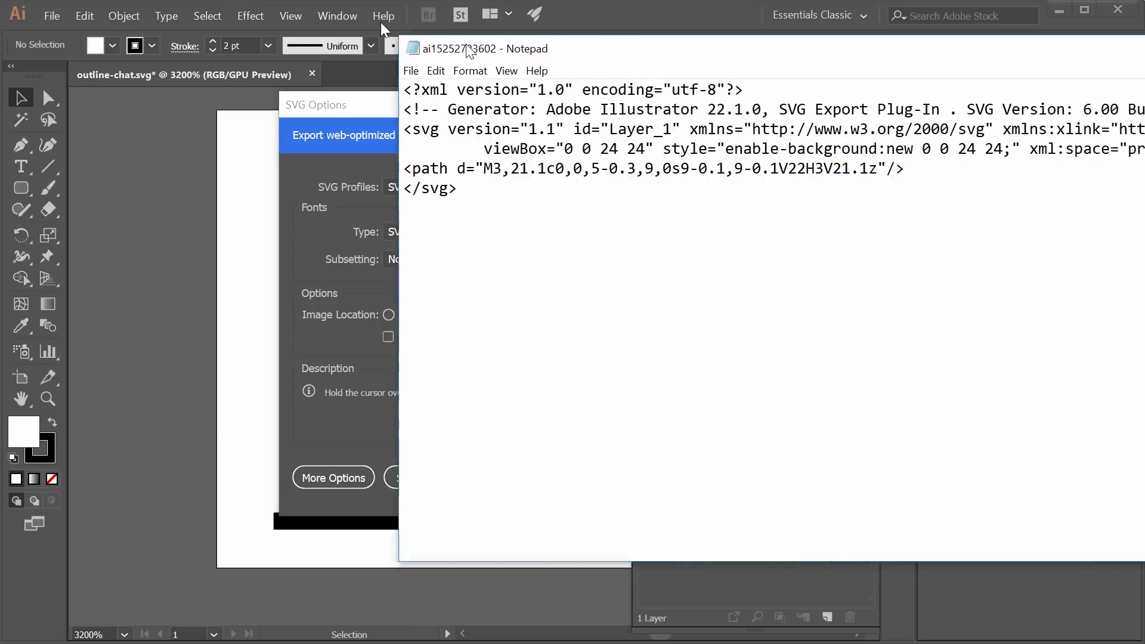
drag(464, 49, 99, 93)
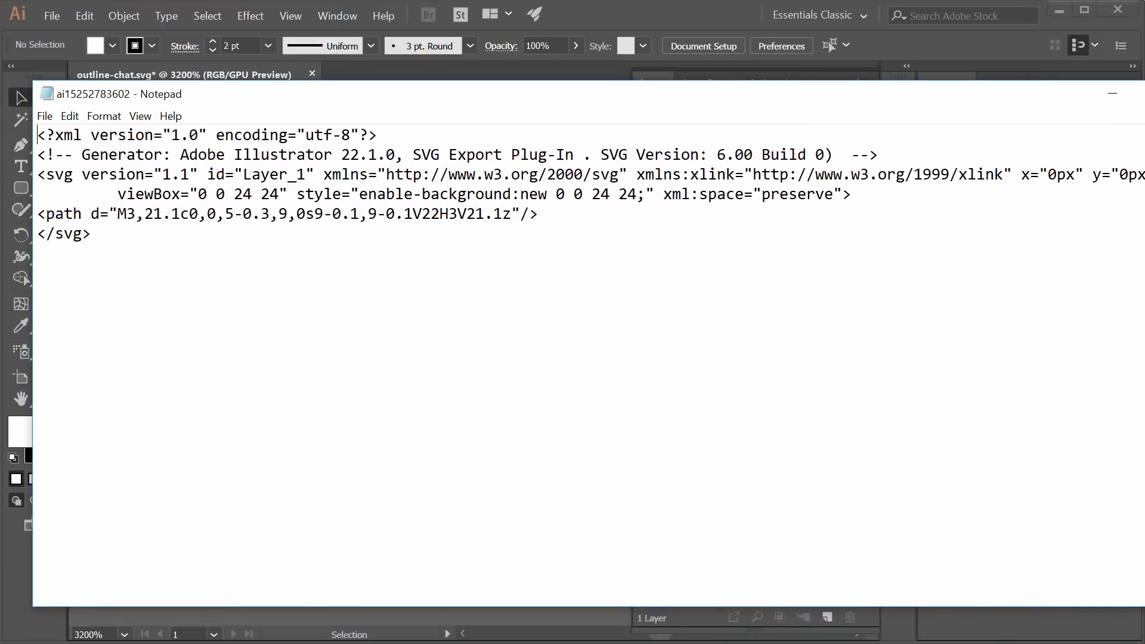
drag(1144, 209, 975, 209)
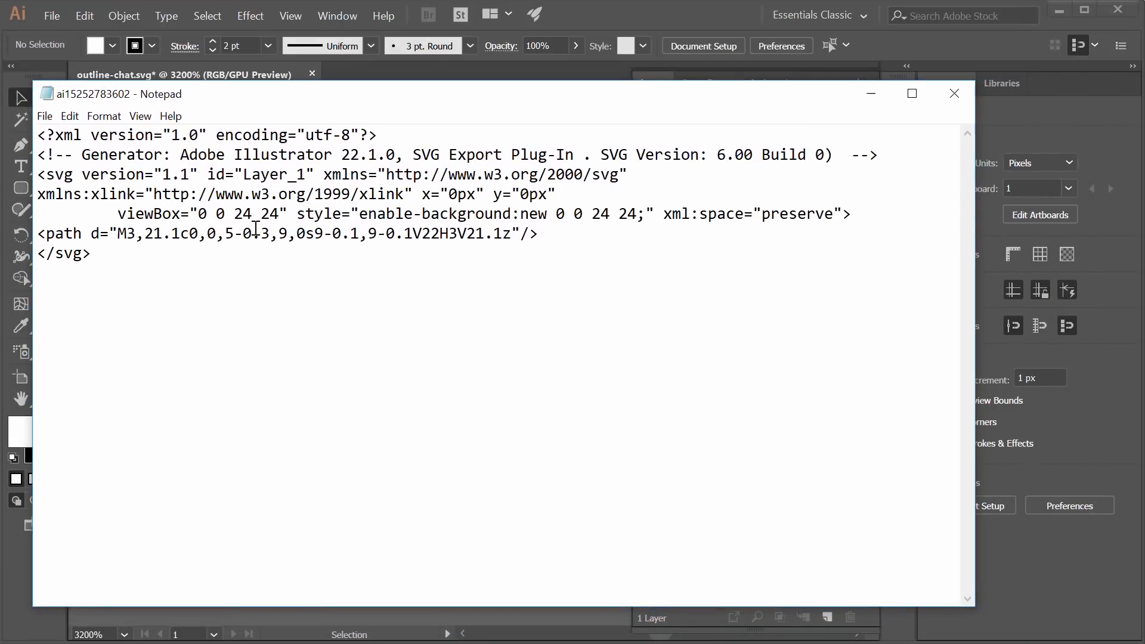
drag(117, 234, 514, 234)
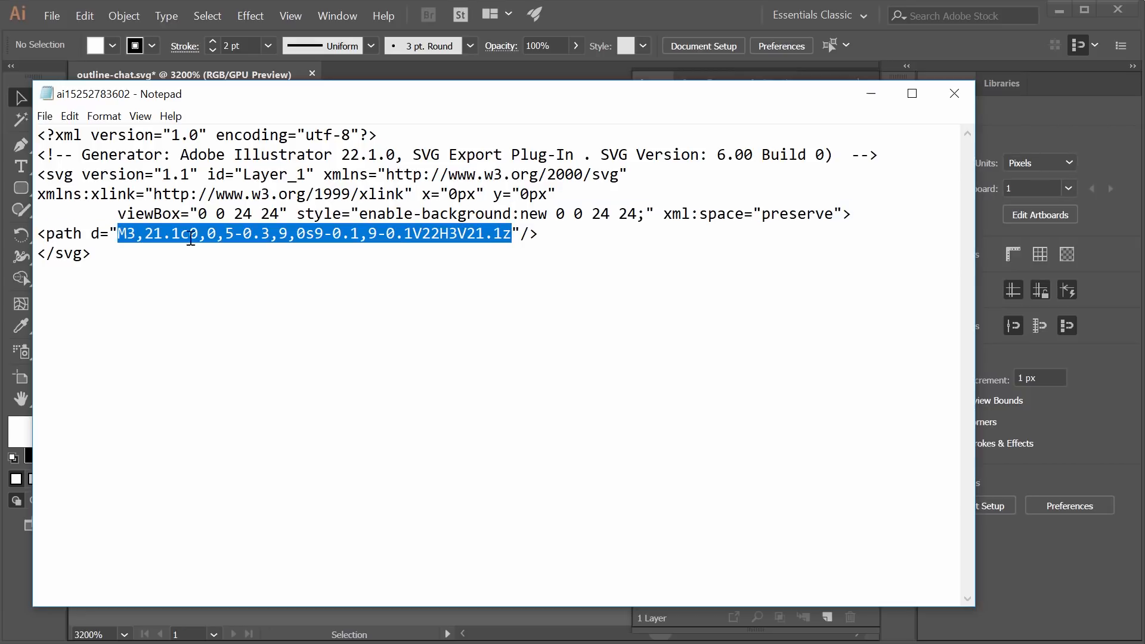
drag(112, 235, 513, 230)
click(563, 234)
drag(512, 233, 117, 234)
click(380, 256)
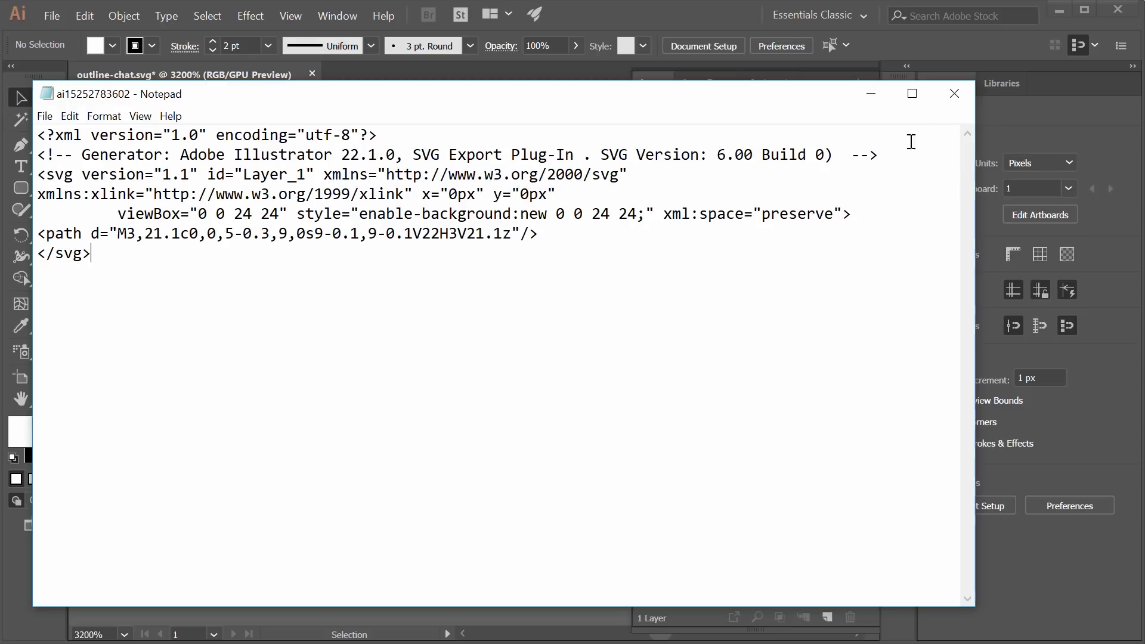
click(953, 94)
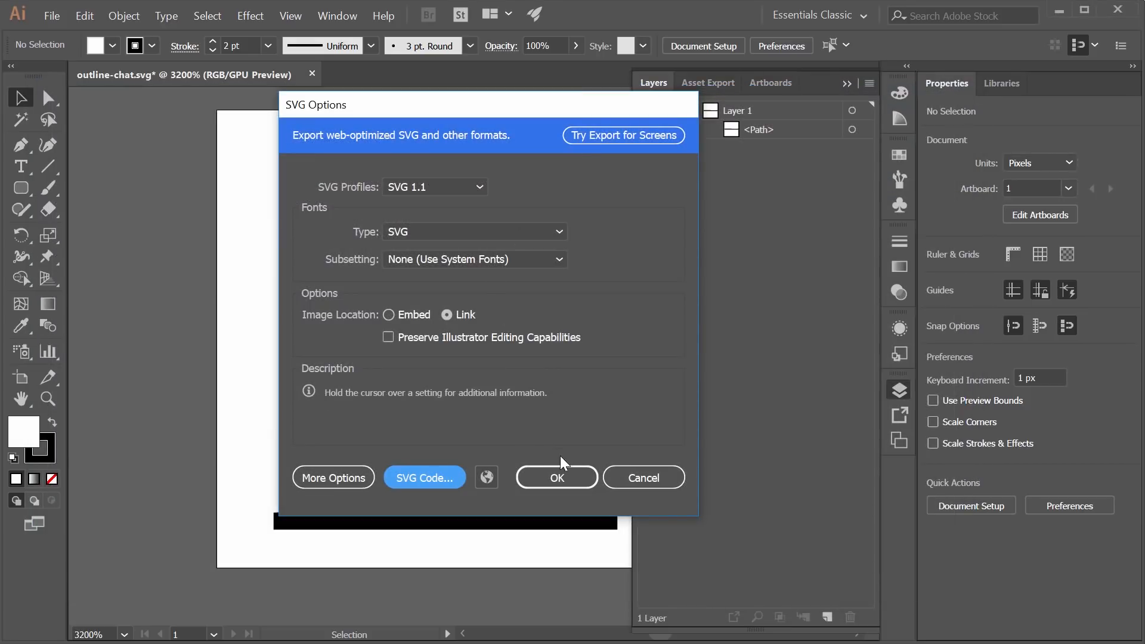
click(557, 477)
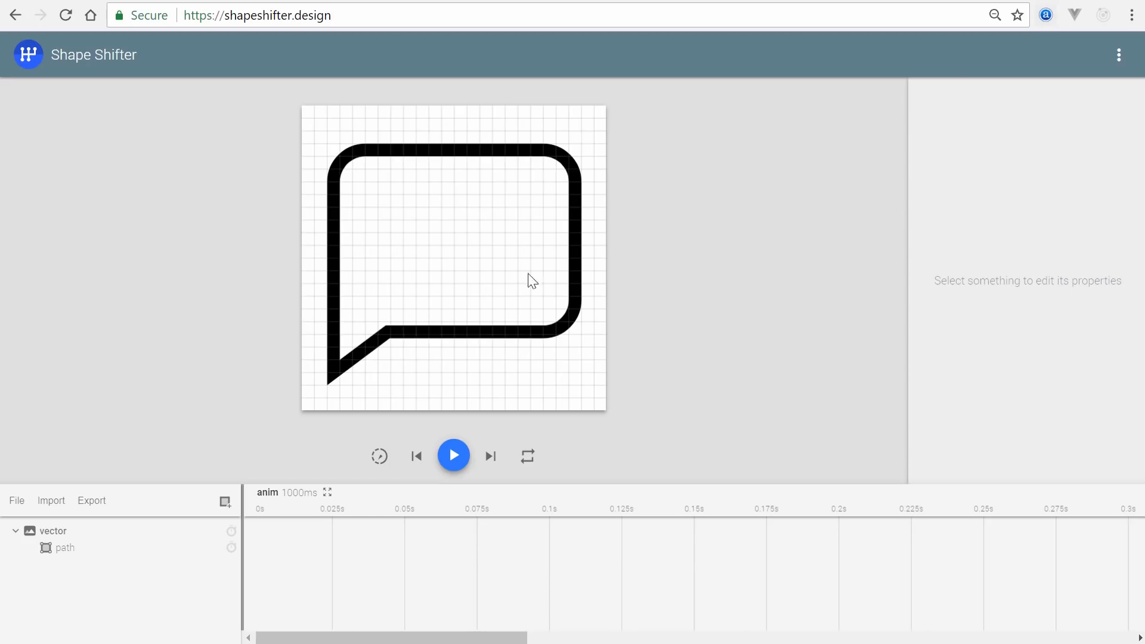
- Switch to Shape Shifter and import the fill SVG file alongside the chat bubble
click(53, 506)
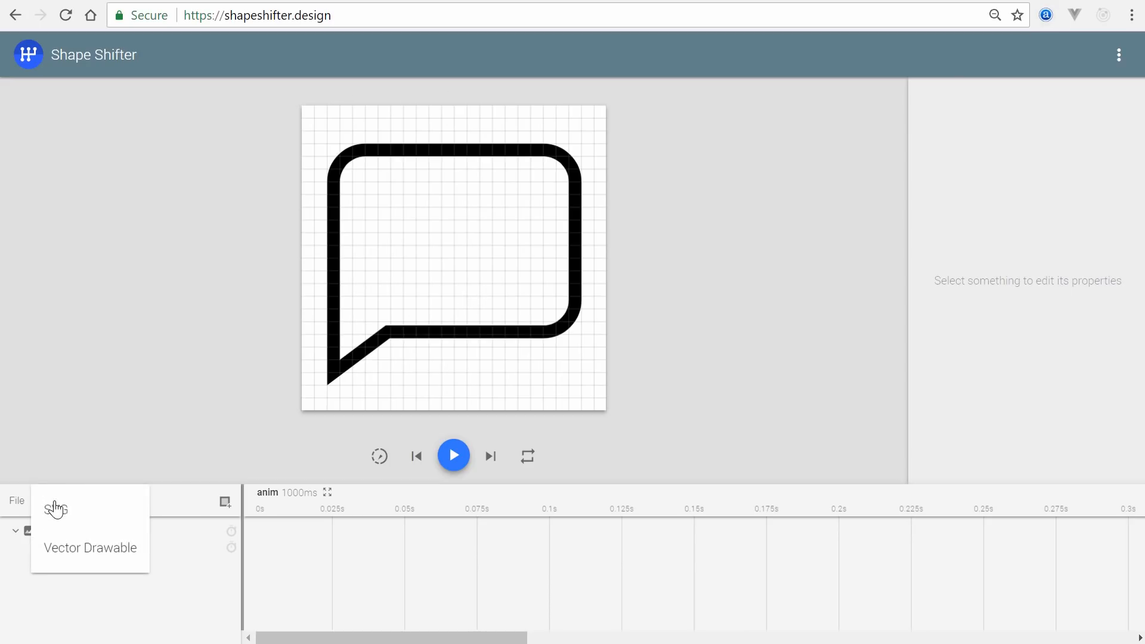
click(74, 509)
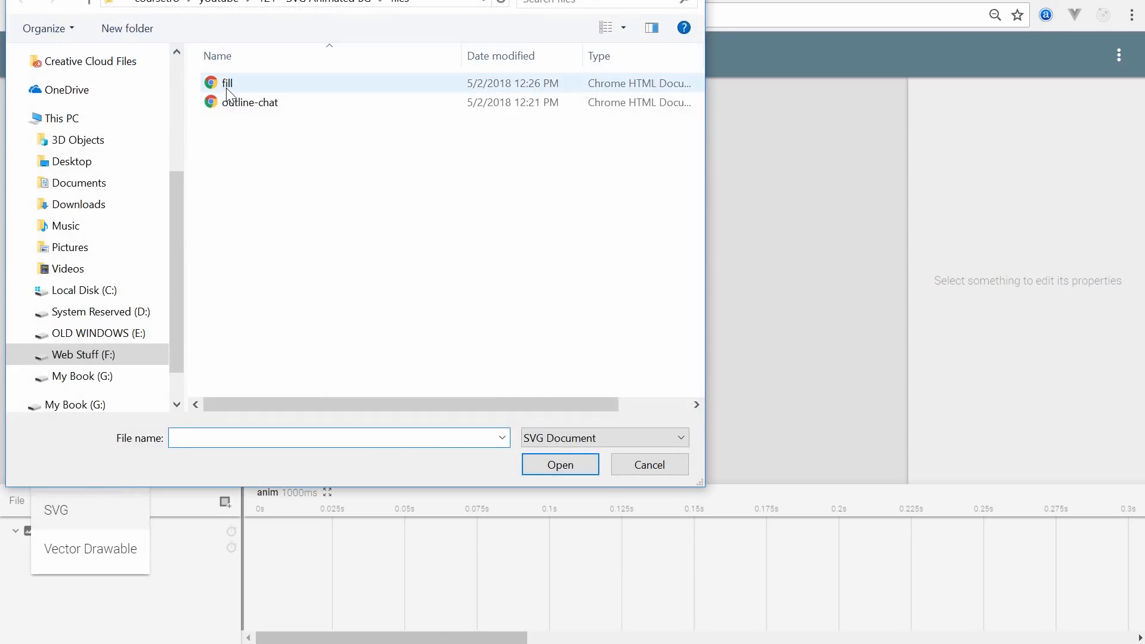
double_click(226, 83)
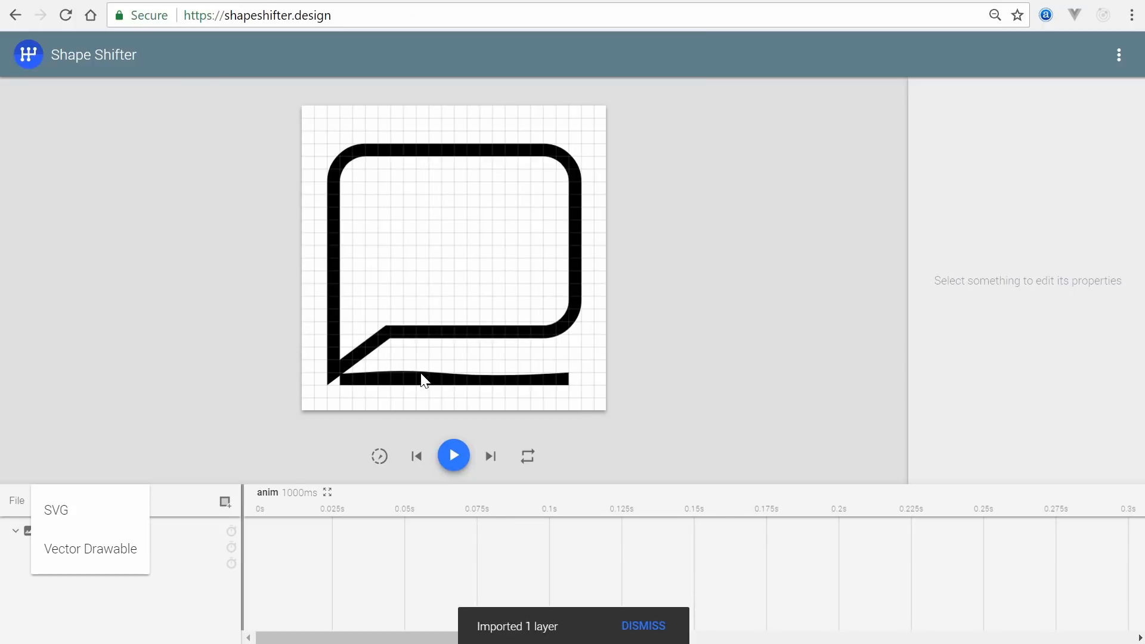
click(175, 586)
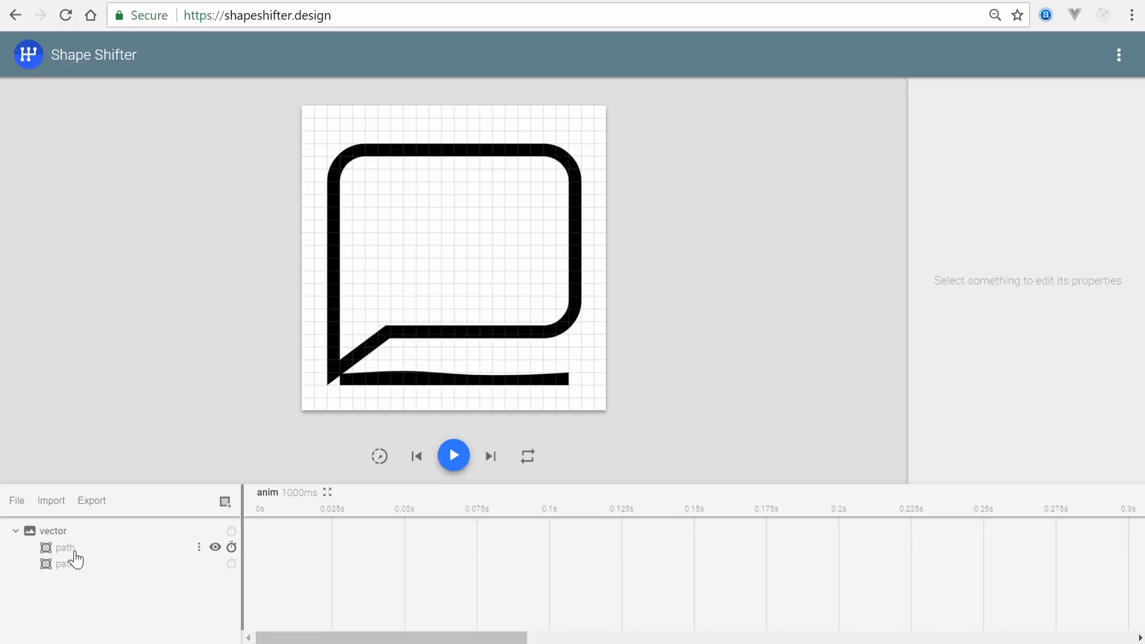
- Import the outline-chat SVG file again as a second chat bubble path
click(75, 554)
click(54, 504)
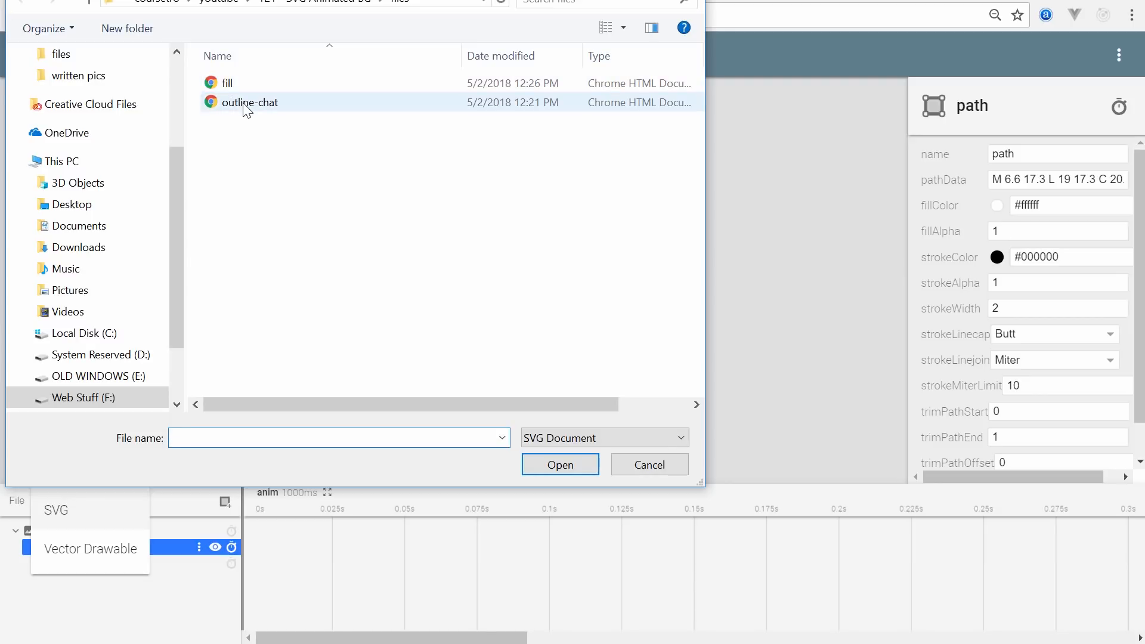
double_click(246, 104)
click(151, 601)
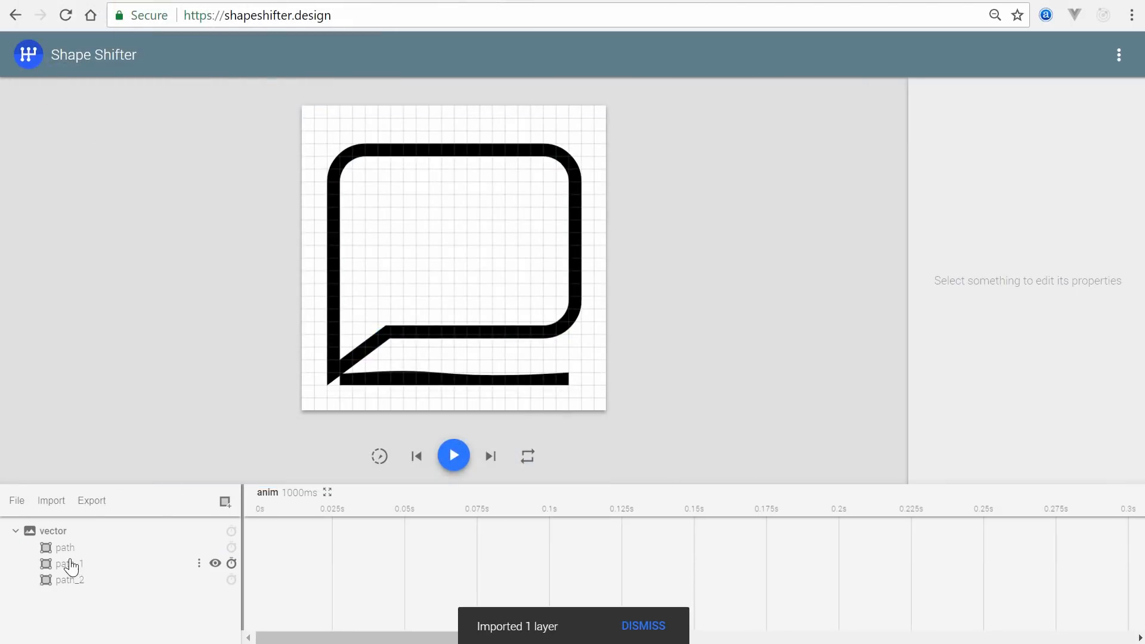
- Move the duplicate chat bubble layer path_2 directly above path_1 and convert it to a clip path
click(78, 584)
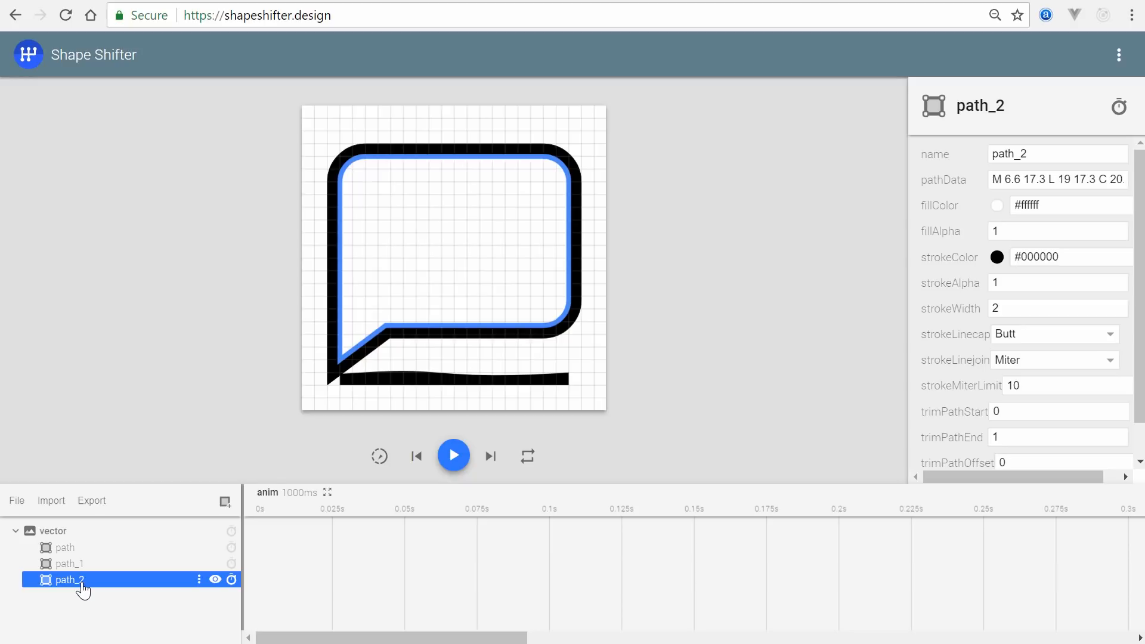
right_click(71, 584)
key(Escape)
click(199, 579)
click(65, 586)
click(13, 502)
click(83, 584)
drag(87, 584, 88, 562)
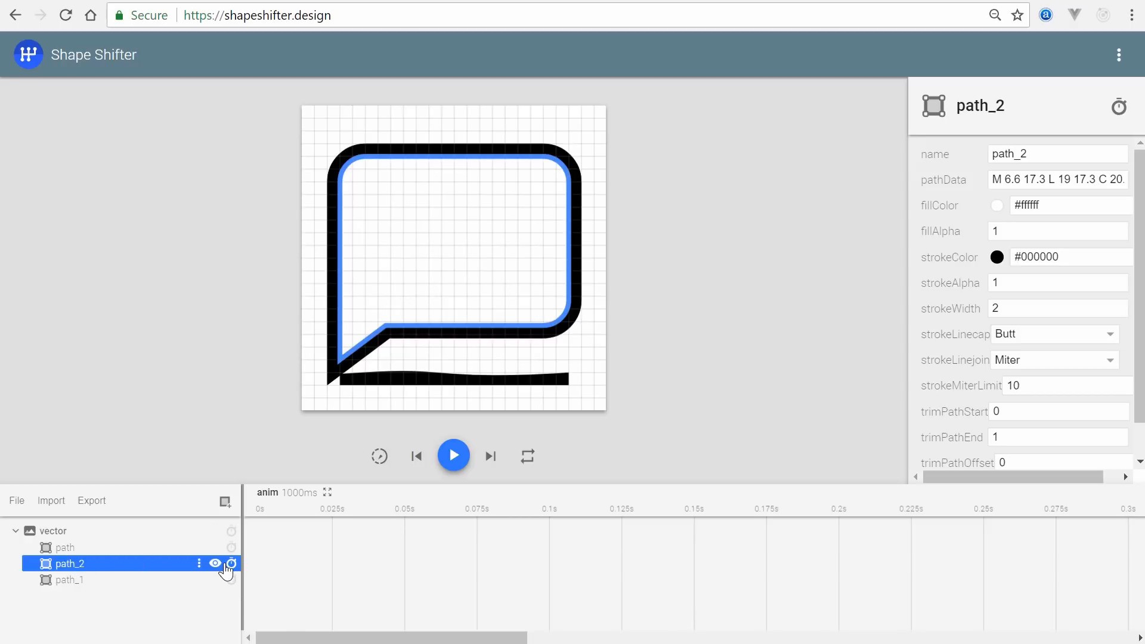
click(199, 565)
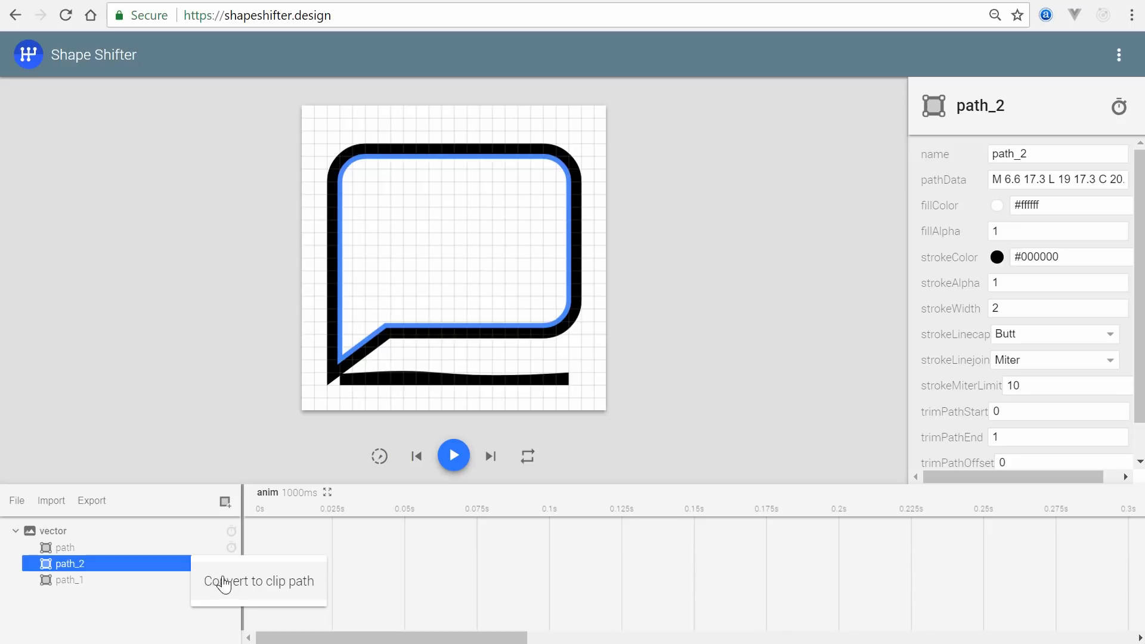
click(254, 591)
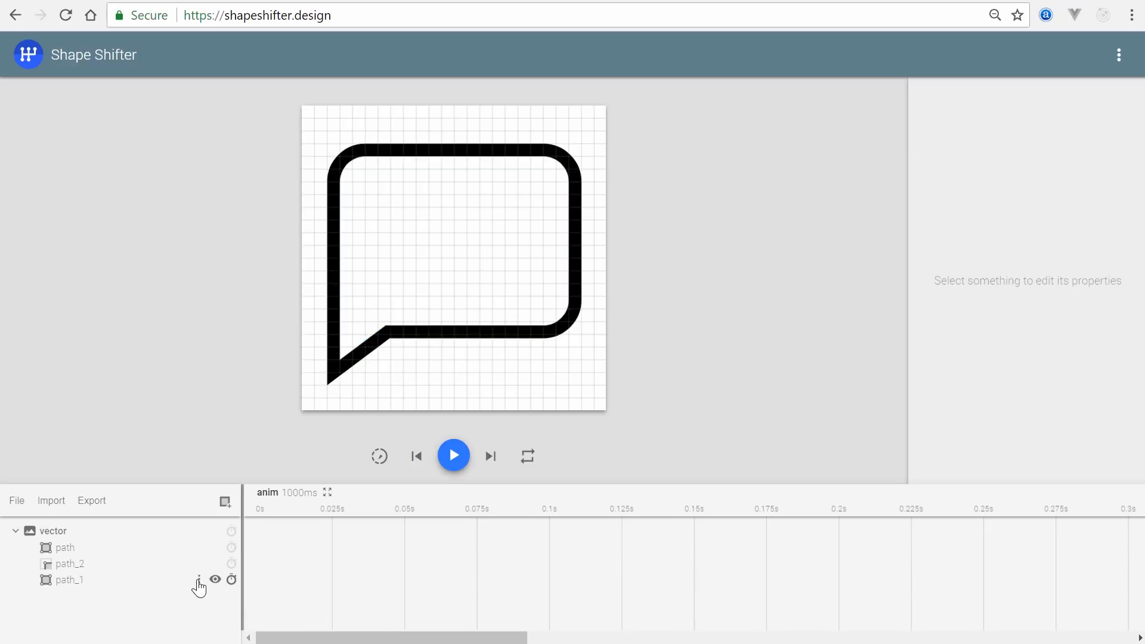
- Add a pathData animation to the wave layer path_1, widen its properties area and select the toValue data
click(71, 581)
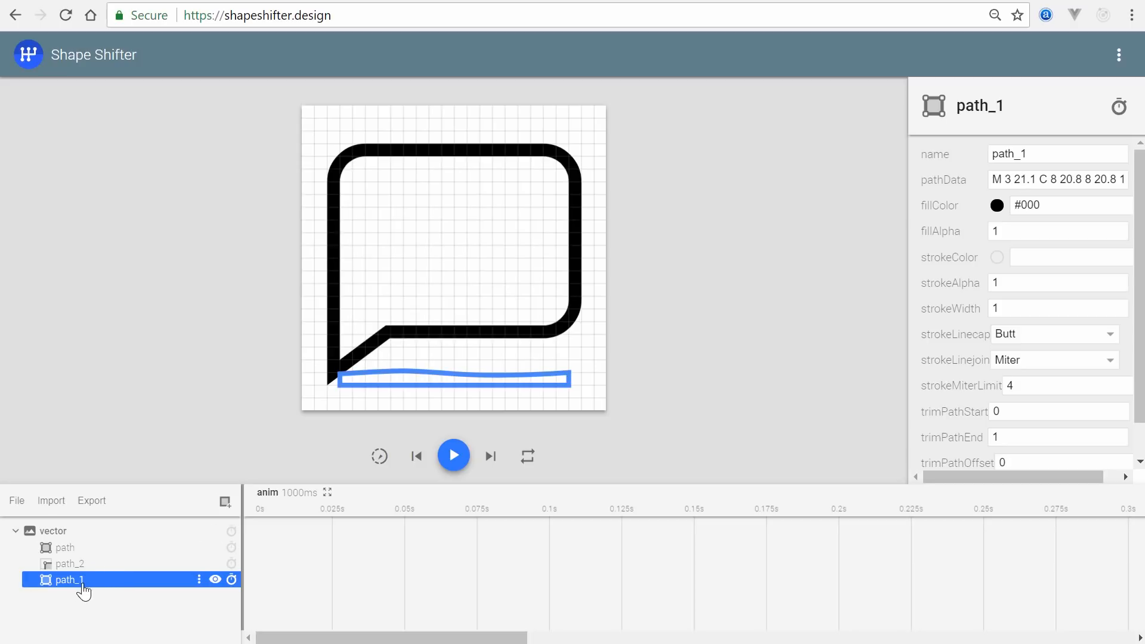
click(1120, 109)
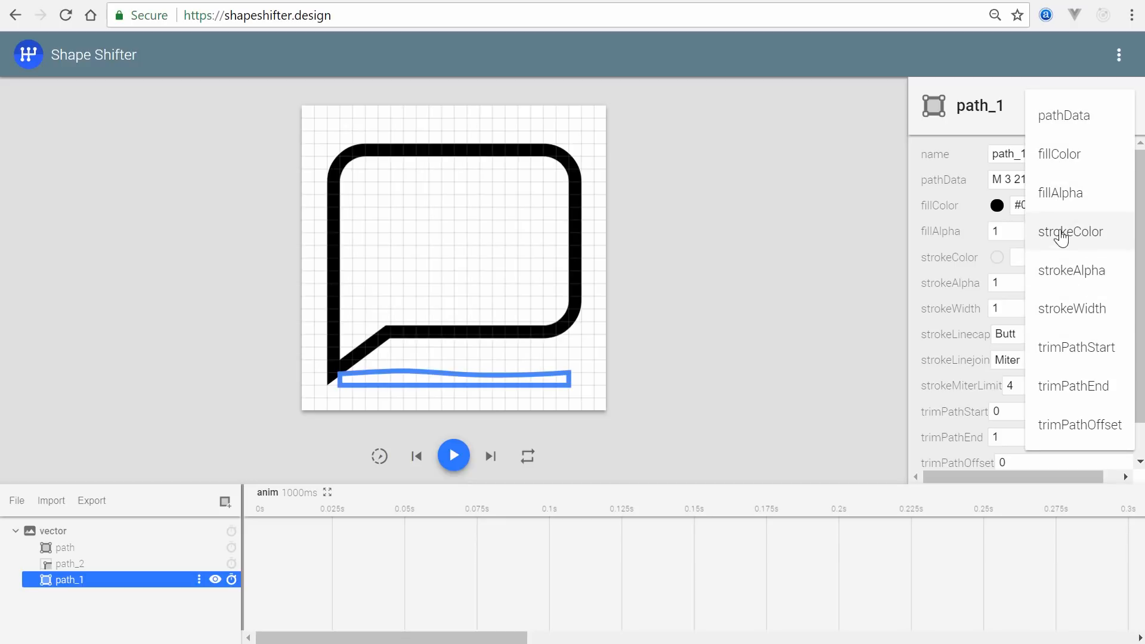
click(1061, 118)
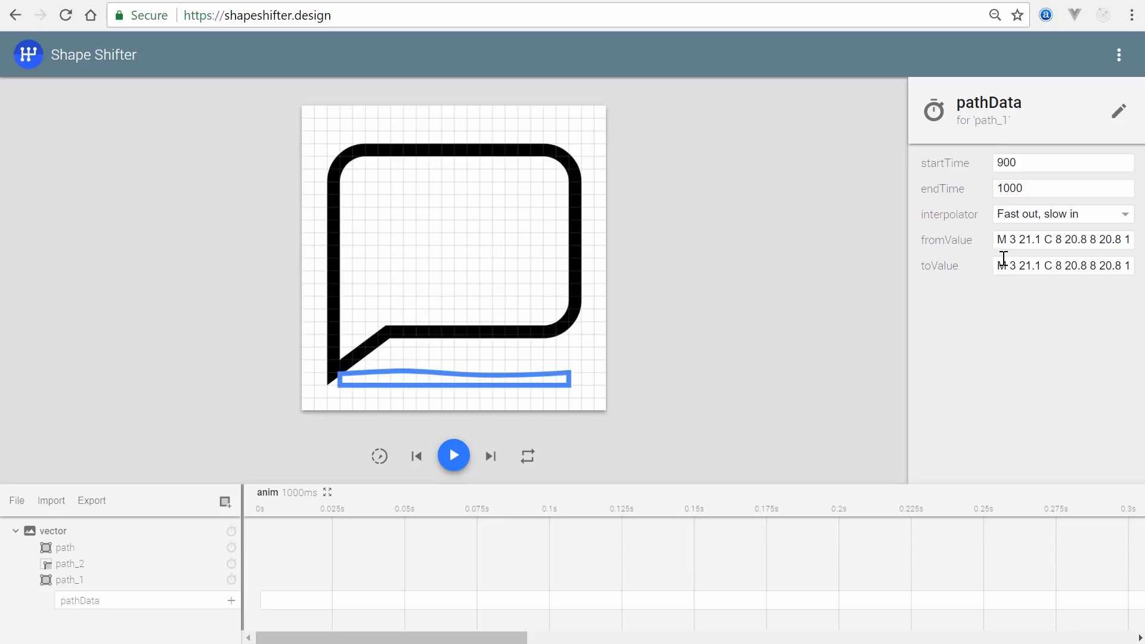
drag(905, 245, 426, 272)
drag(1102, 245, 606, 289)
click(1096, 261)
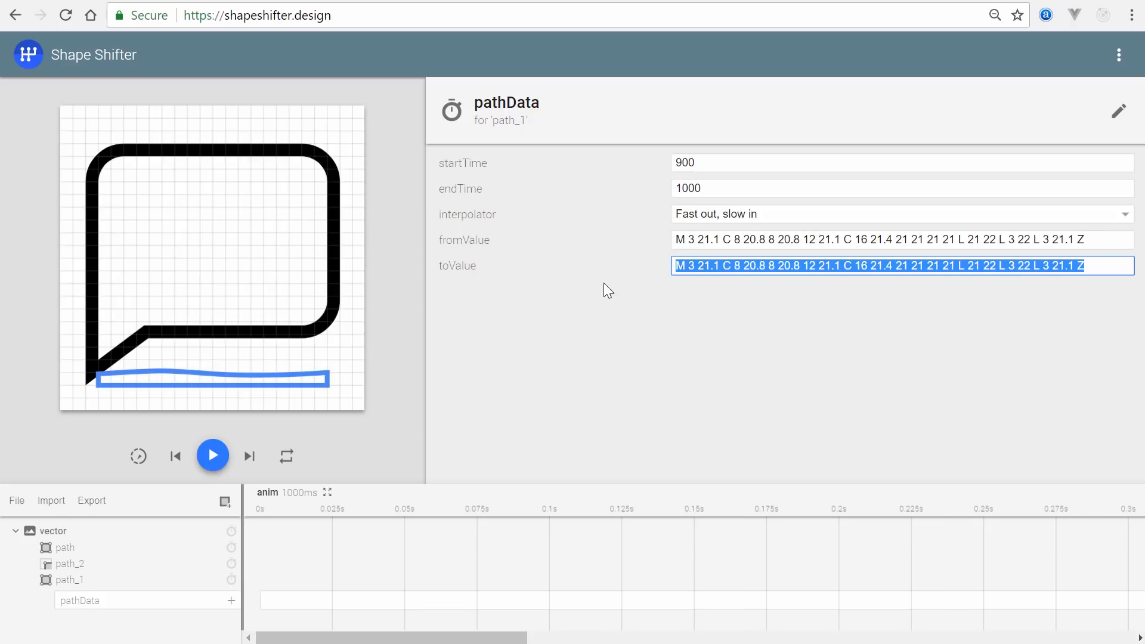
- Switch to Illustrator and paste the chat bubble path into the fill.svg document as a size reference
key(alt+Tab)
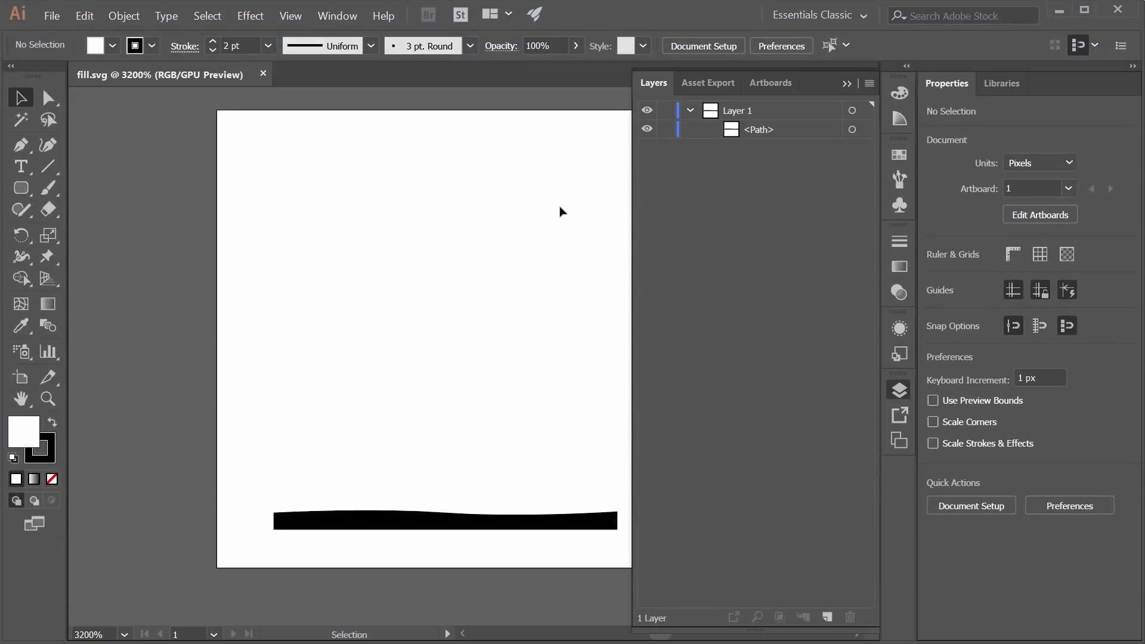
key(ctrl+v)
click(477, 307)
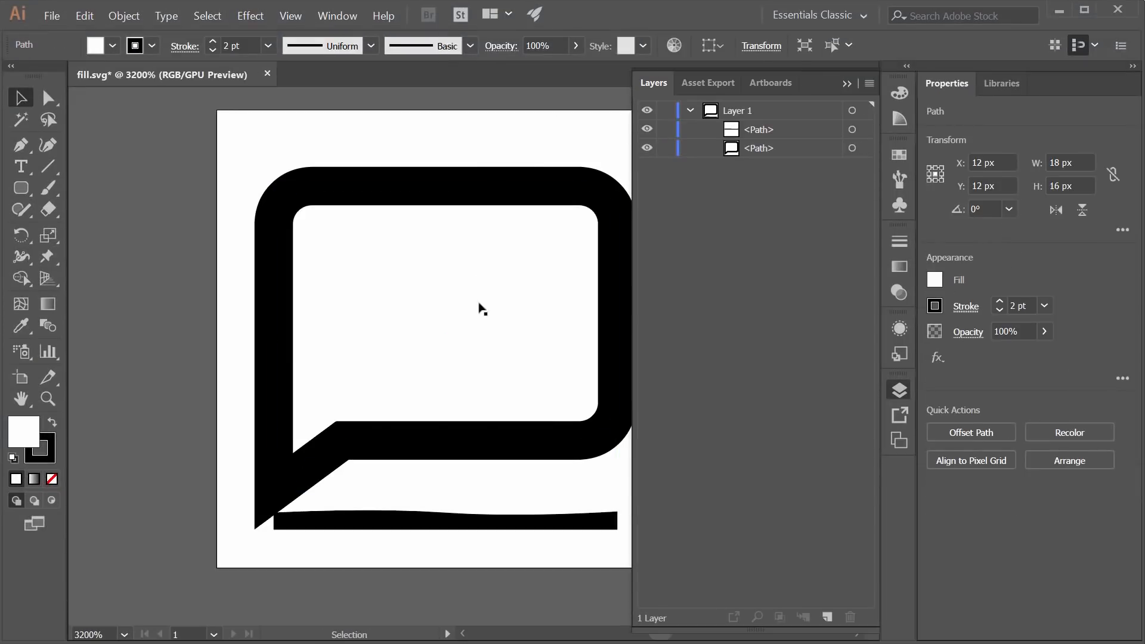
- Stretch the wave shape upward until it covers the whole chat bubble, and delete the chat bubble path
click(424, 528)
drag(447, 511, 447, 163)
click(537, 186)
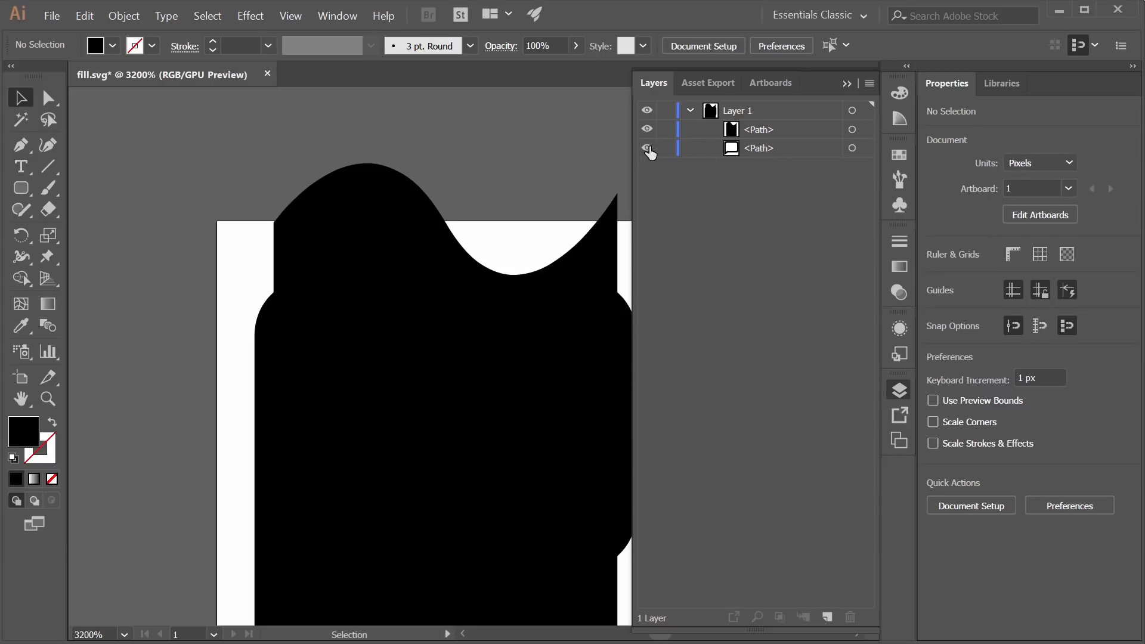
click(851, 149)
key(Delete)
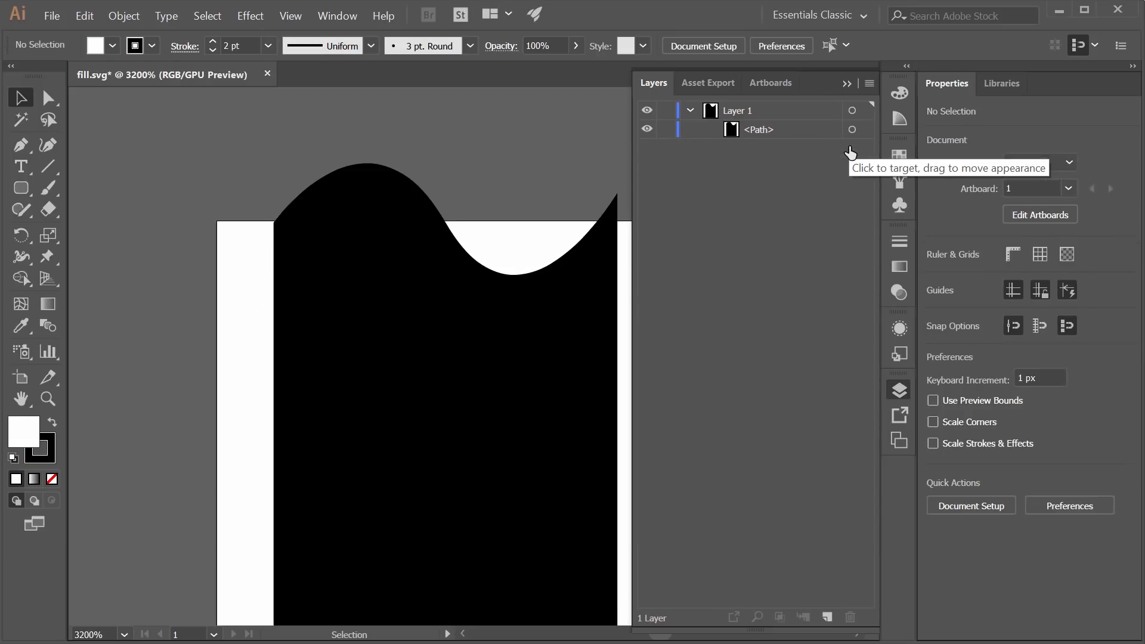
- Save the stretched wave in SVG format under the name fill, replacing the existing file
click(52, 16)
click(62, 171)
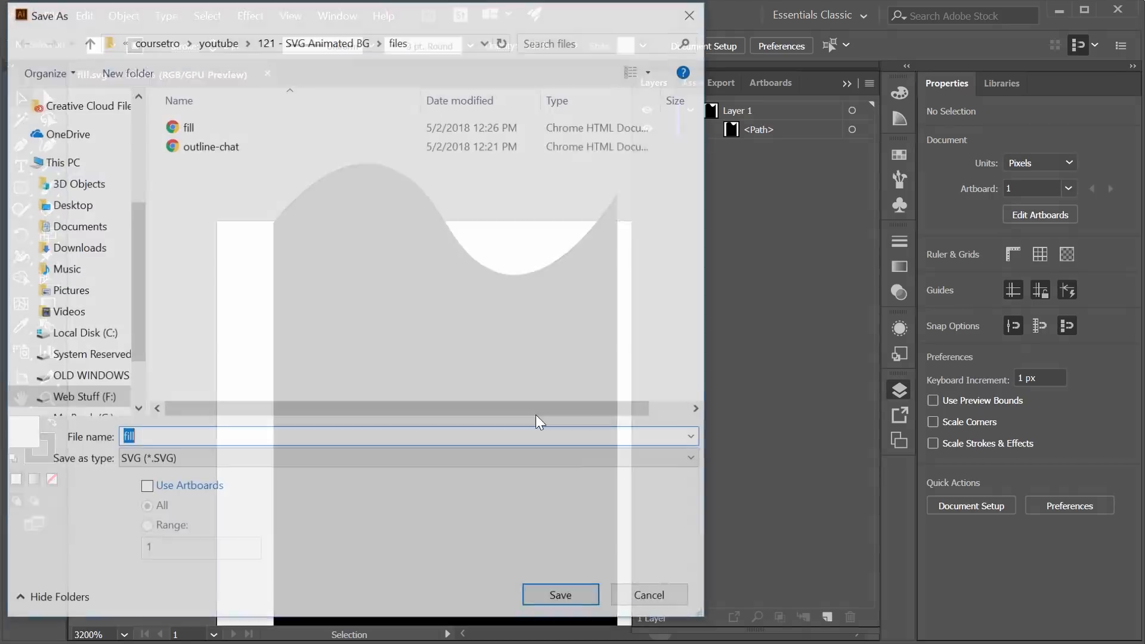
click(563, 594)
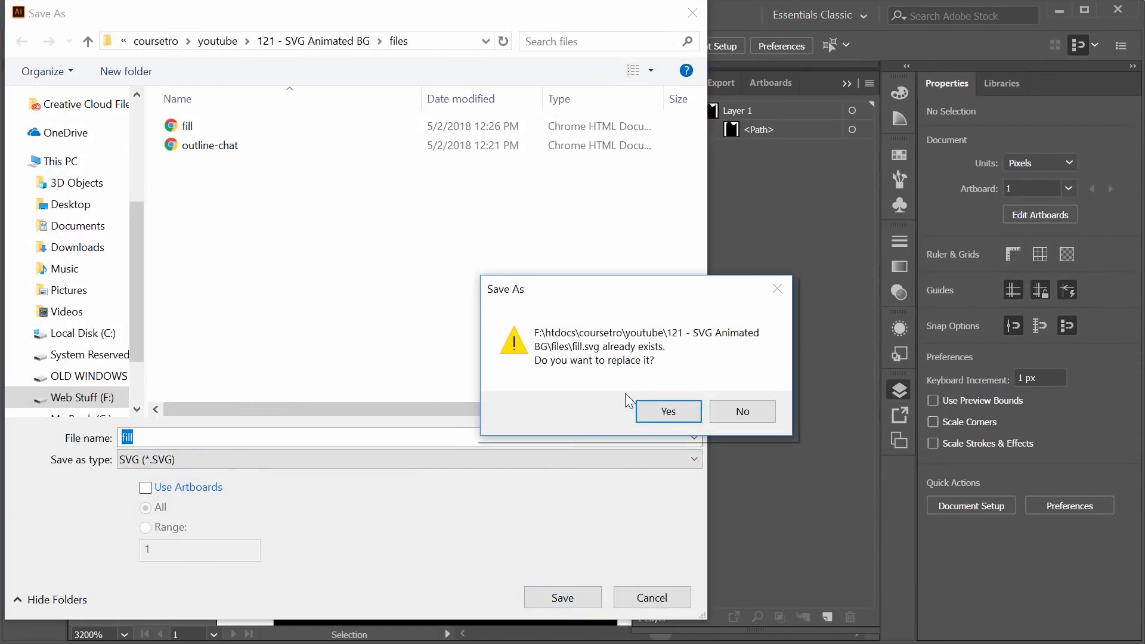
click(667, 411)
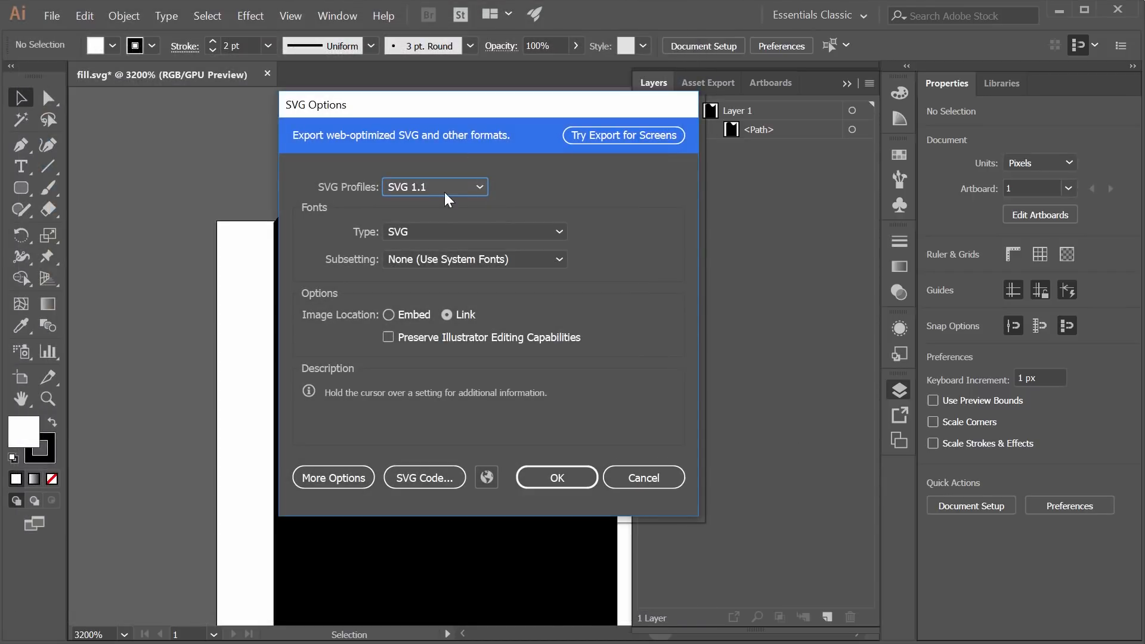
- Show the SVG code of the stretched wave and copy its path data value
click(435, 479)
drag(116, 237, 473, 232)
key(ctrl+c)
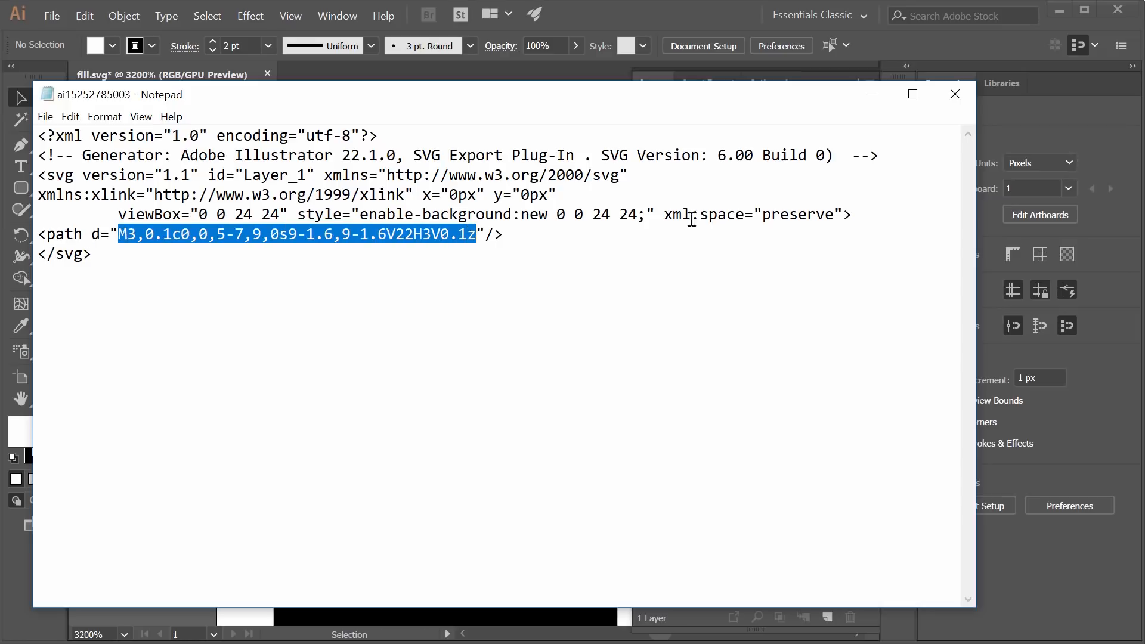
- Dismiss the SVG code and save options, and undo the chat bubble's deletion and the wave's upward stretch
click(954, 93)
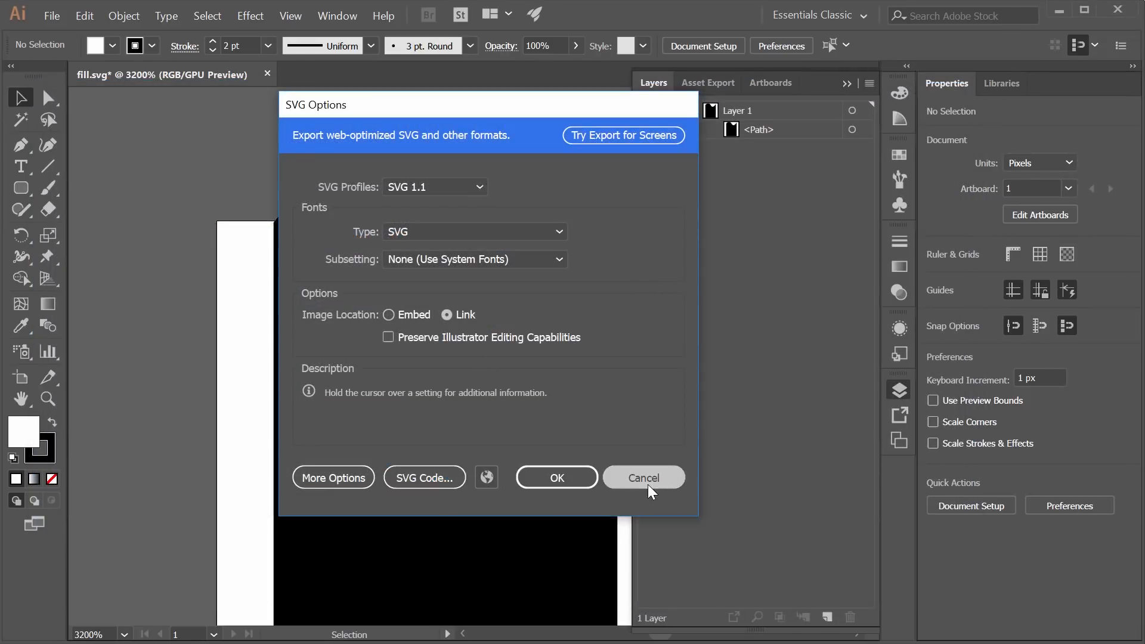
click(646, 482)
key(ctrl+b)
key(ctrl+alt+bracketright)
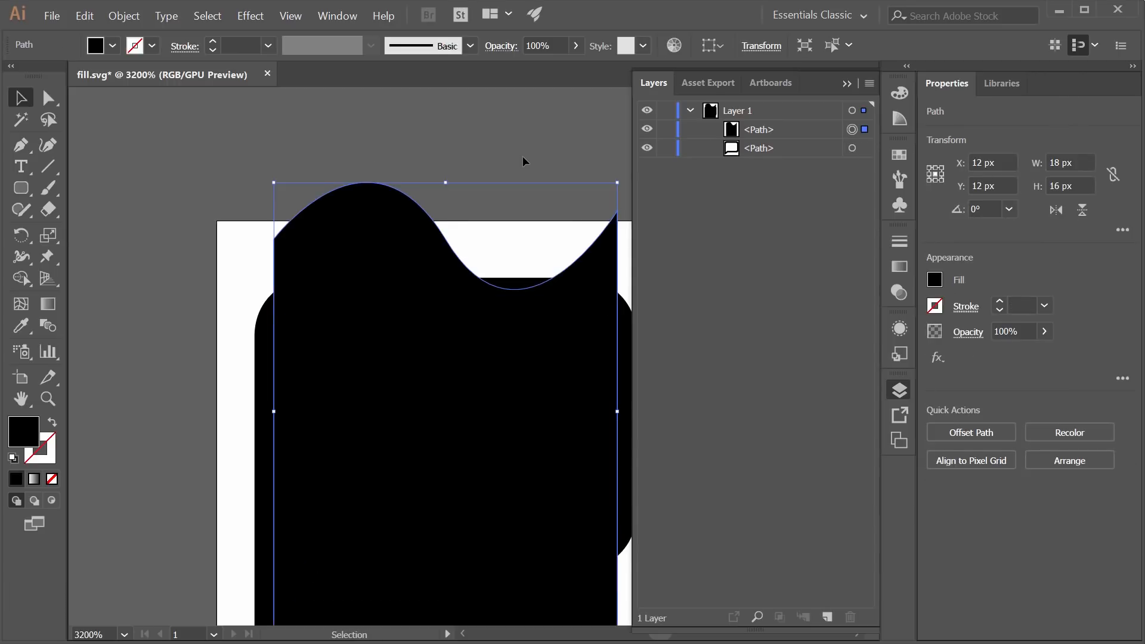
key(ctrl+z)
key(ctrl+z)
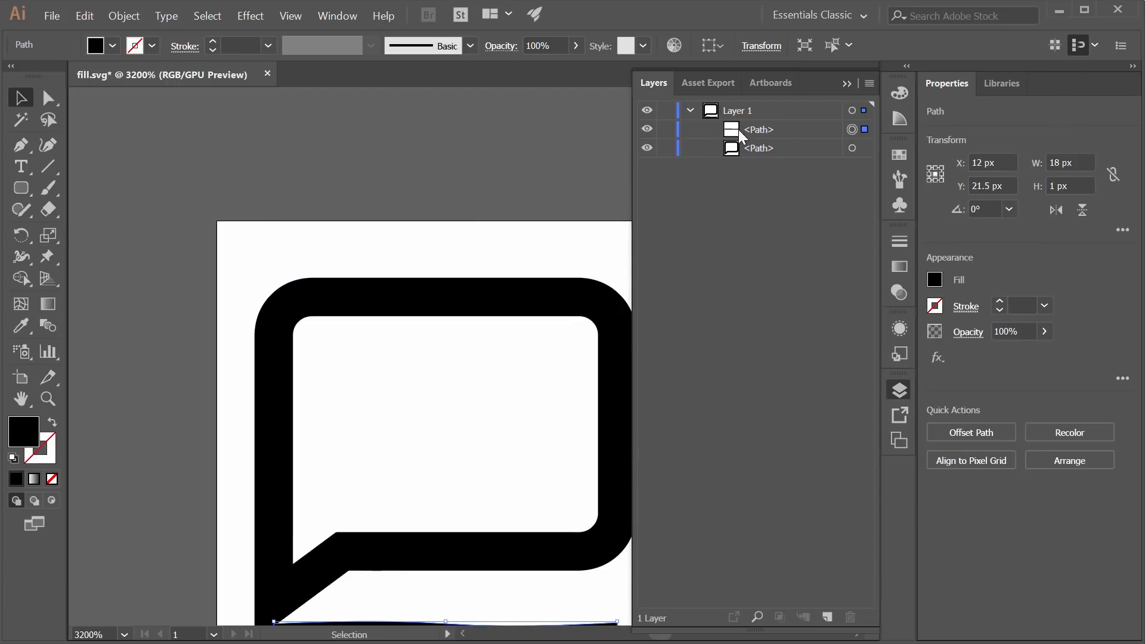
- Switch to Shape Shifter and replace the toValue of path_1's pathData animation with the copied stretched wave path data
click(1058, 11)
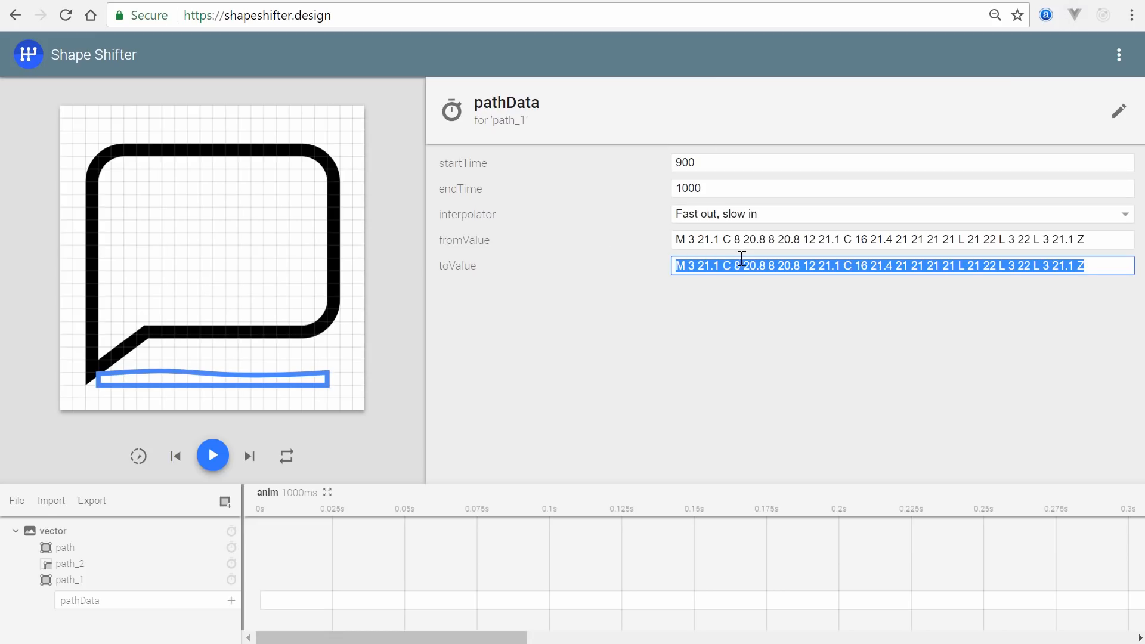
key(ctrl+v)
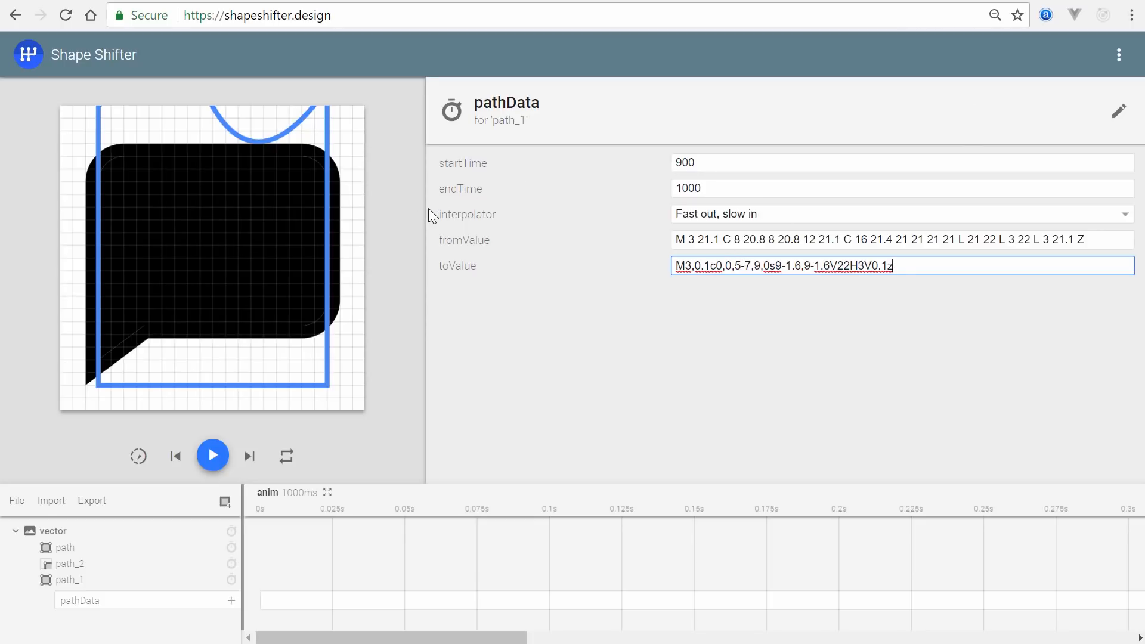
drag(753, 228, 863, 230)
click(740, 238)
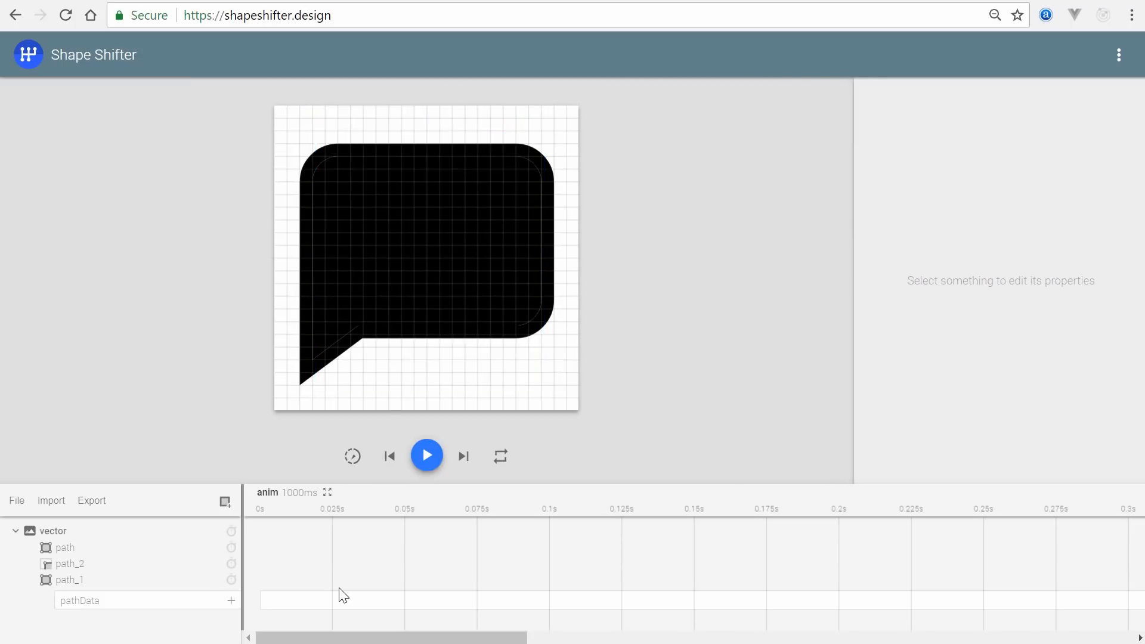
- Play the animation to preview the wave filling the chat bubble
drag(337, 637, 239, 624)
click(420, 456)
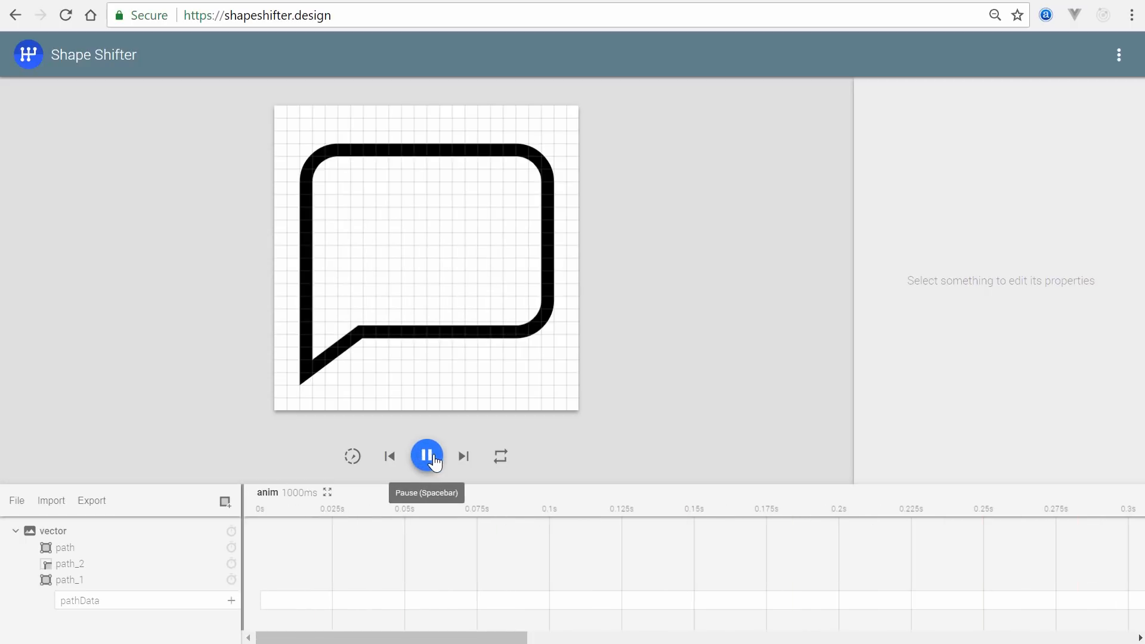
click(432, 459)
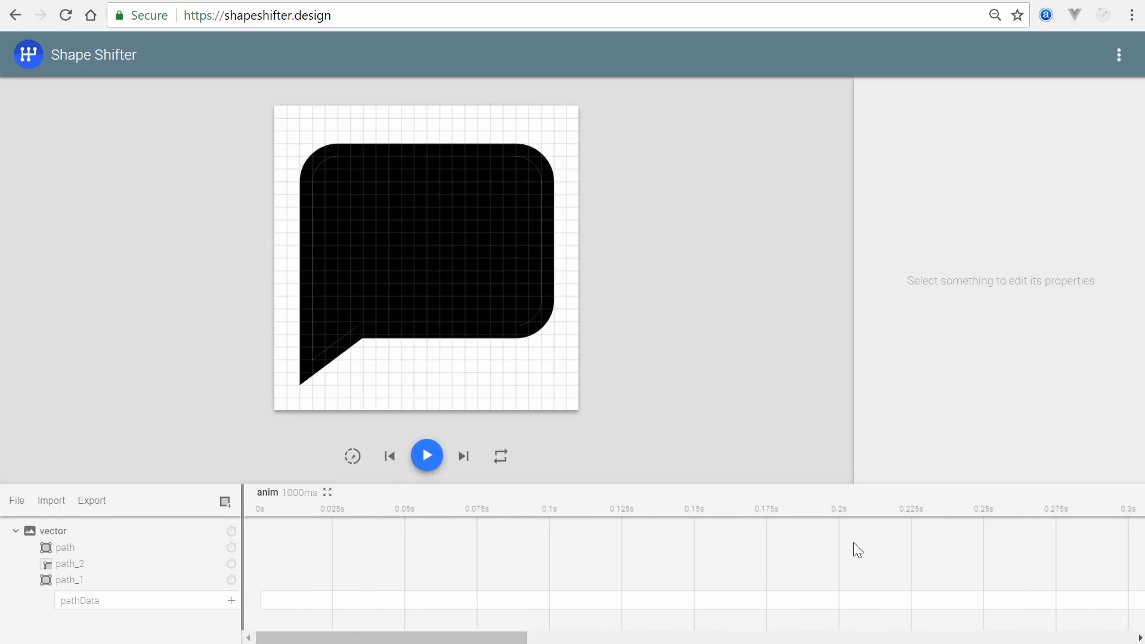
- Move the pathData animation block to start at 0 and extend its end time to 532 ms
drag(480, 637, 906, 636)
scroll(831, 567, down, 5)
scroll(827, 567, up, 3)
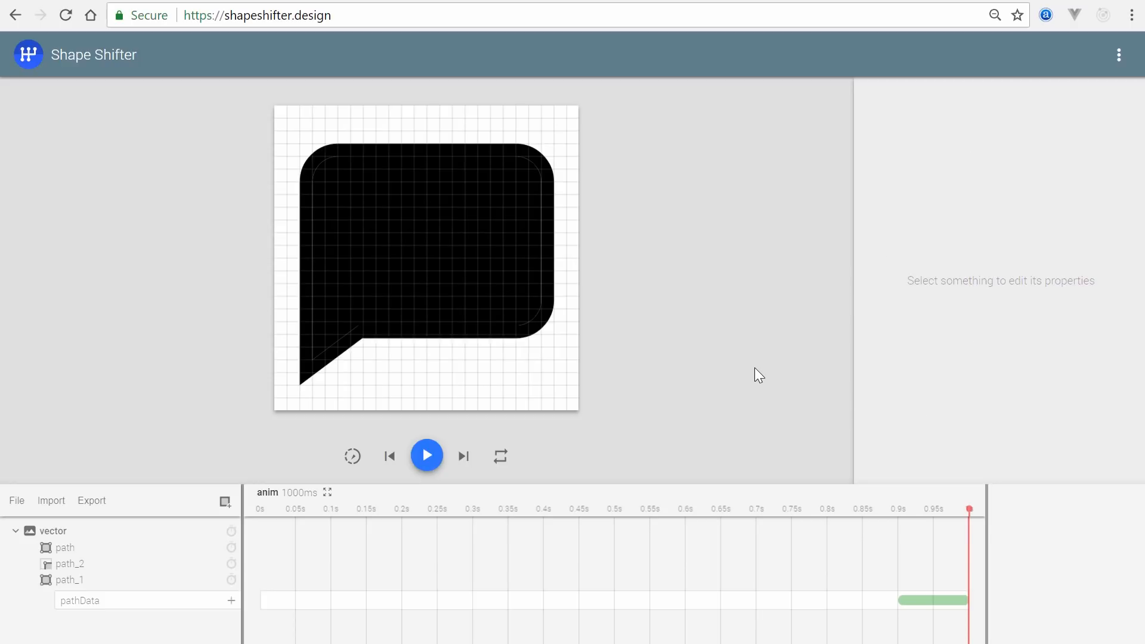
click(994, 15)
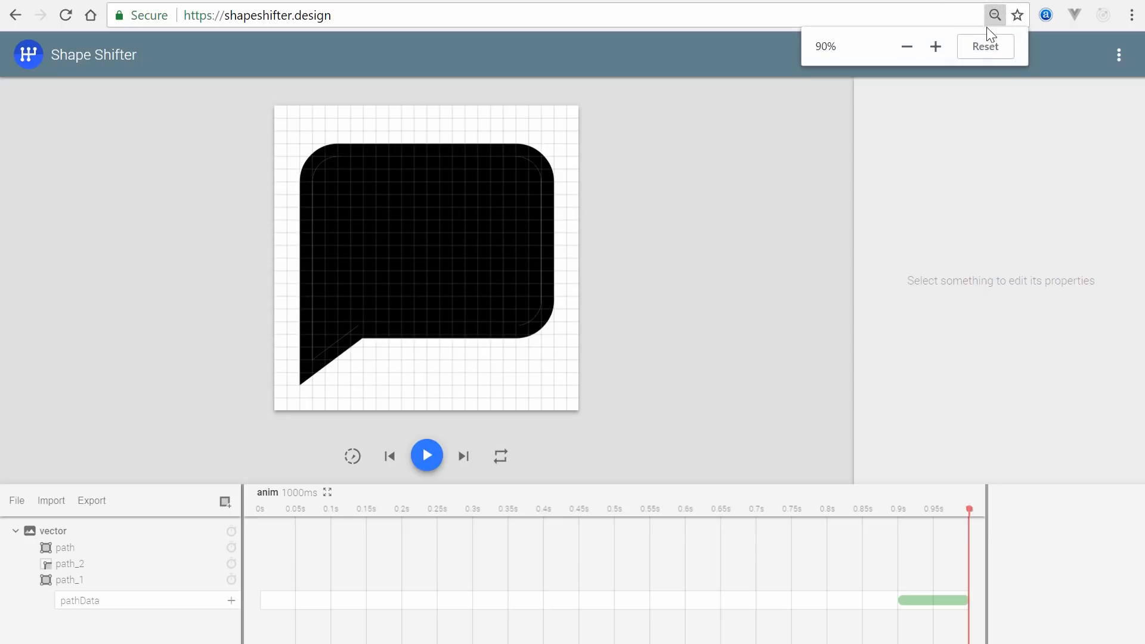
drag(921, 607, 271, 607)
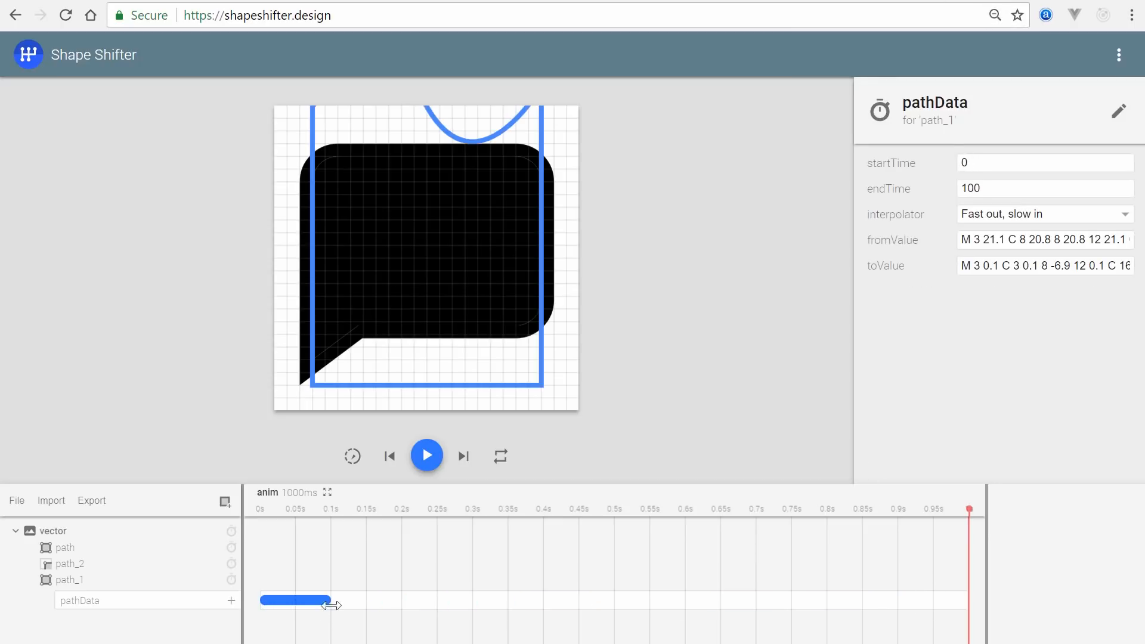
drag(435, 603, 637, 601)
- Rewind to the start of the timeline and replay the lengthened fill animation several times with path_1 deselected
click(538, 508)
drag(479, 502, 215, 513)
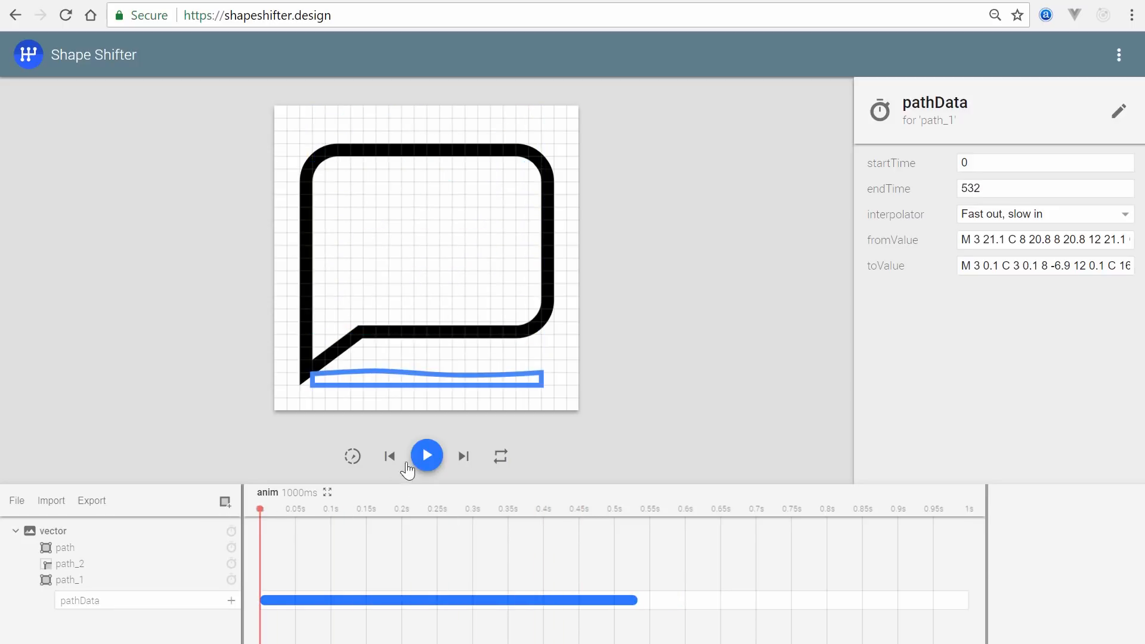
click(427, 455)
click(427, 456)
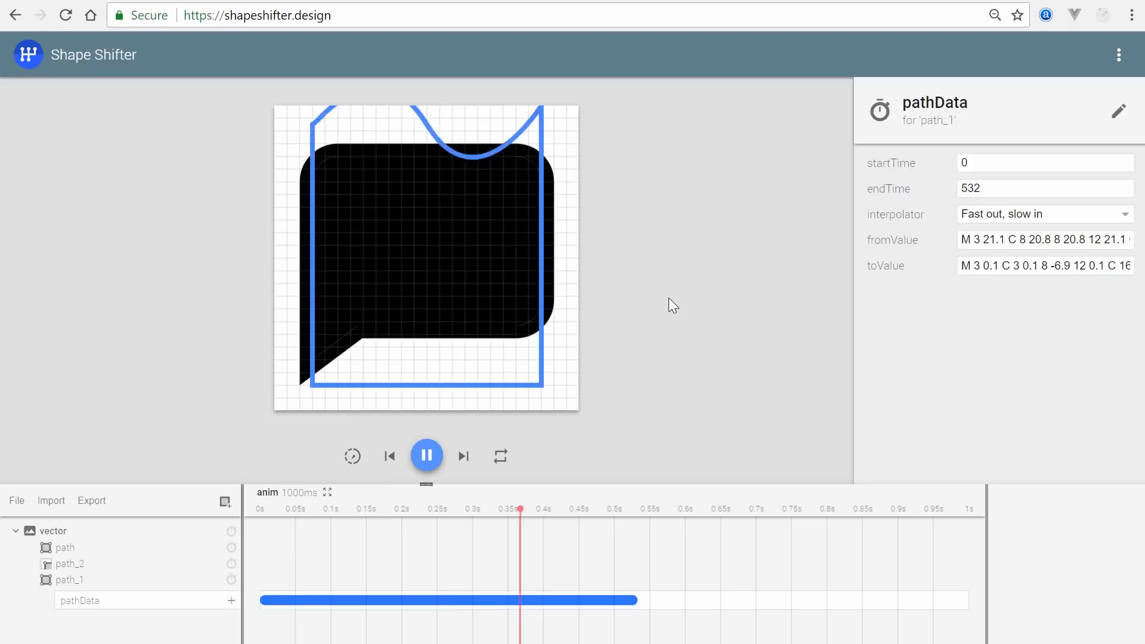
click(670, 304)
click(427, 456)
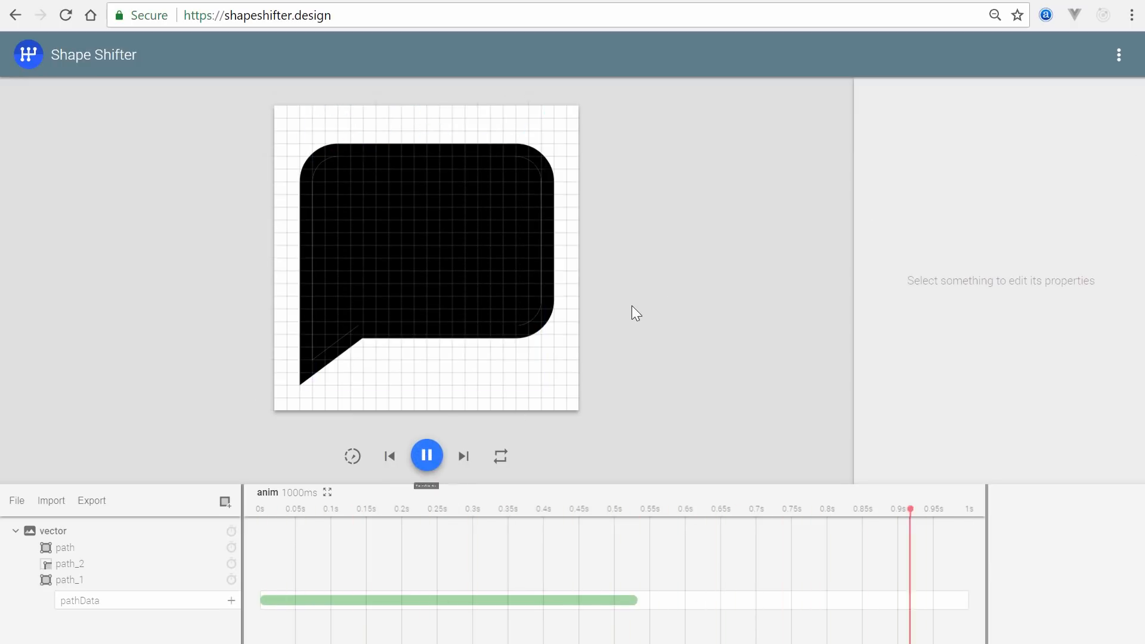
click(427, 457)
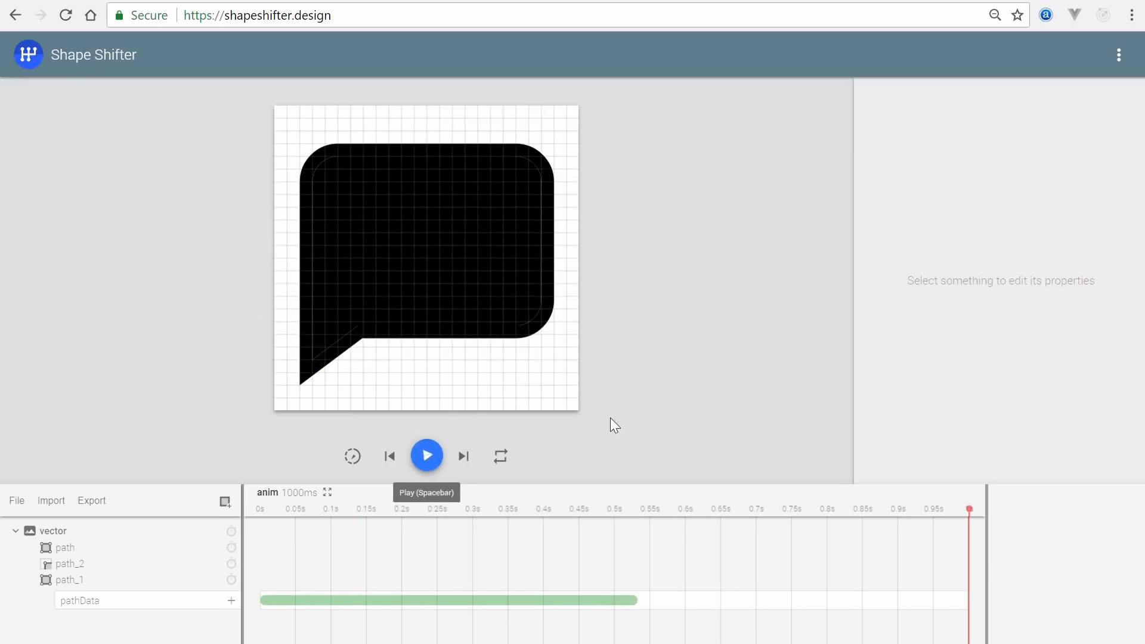
click(436, 457)
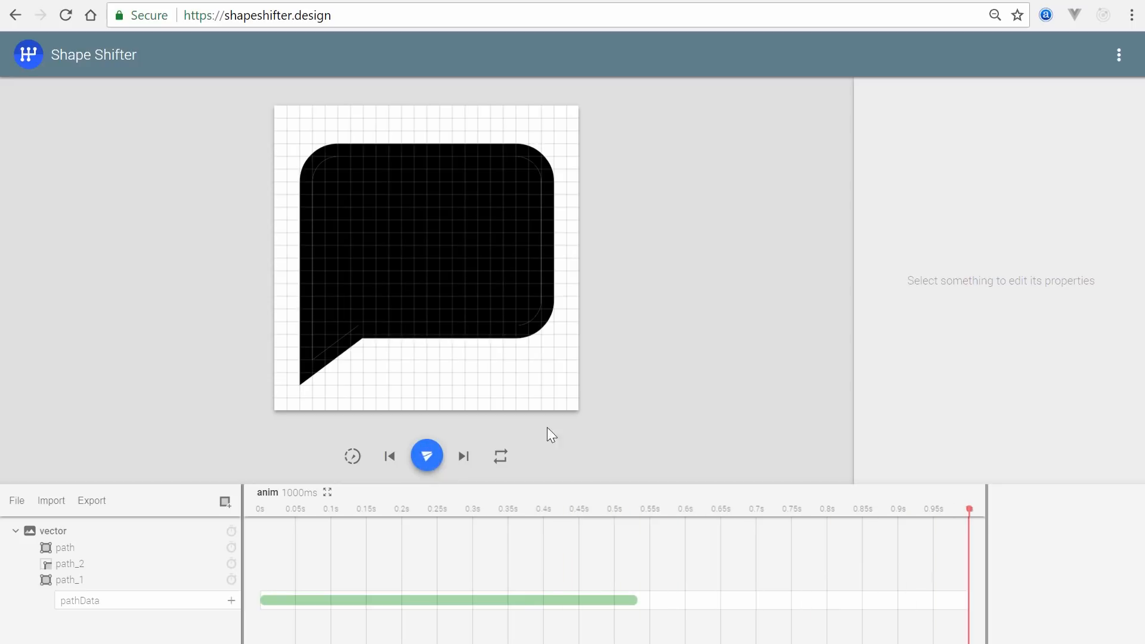
click(428, 461)
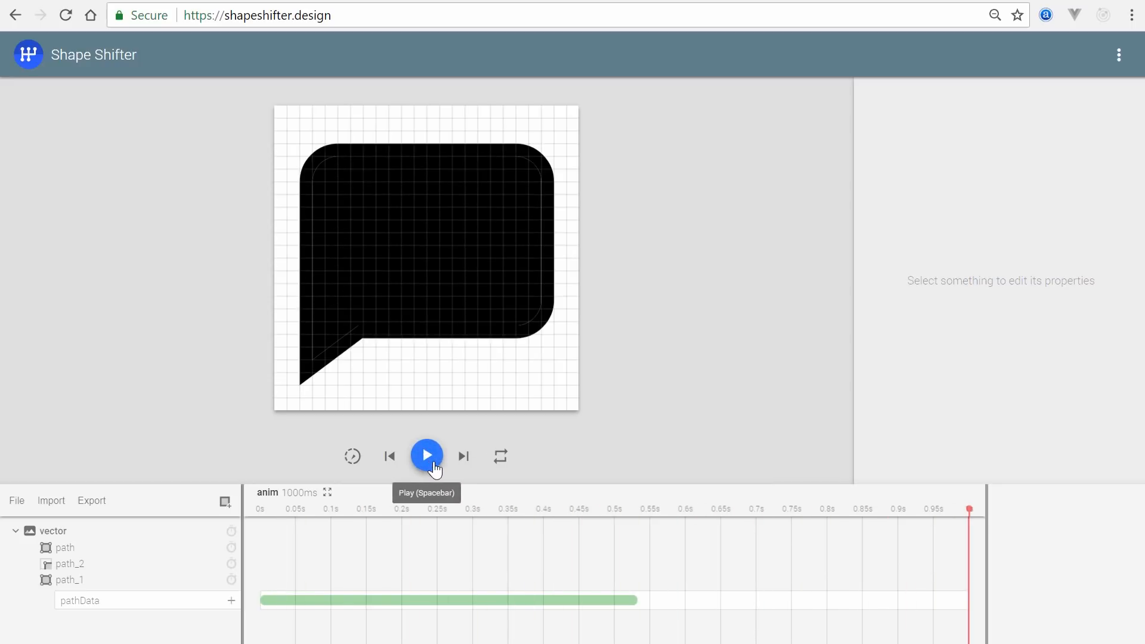
click(427, 469)
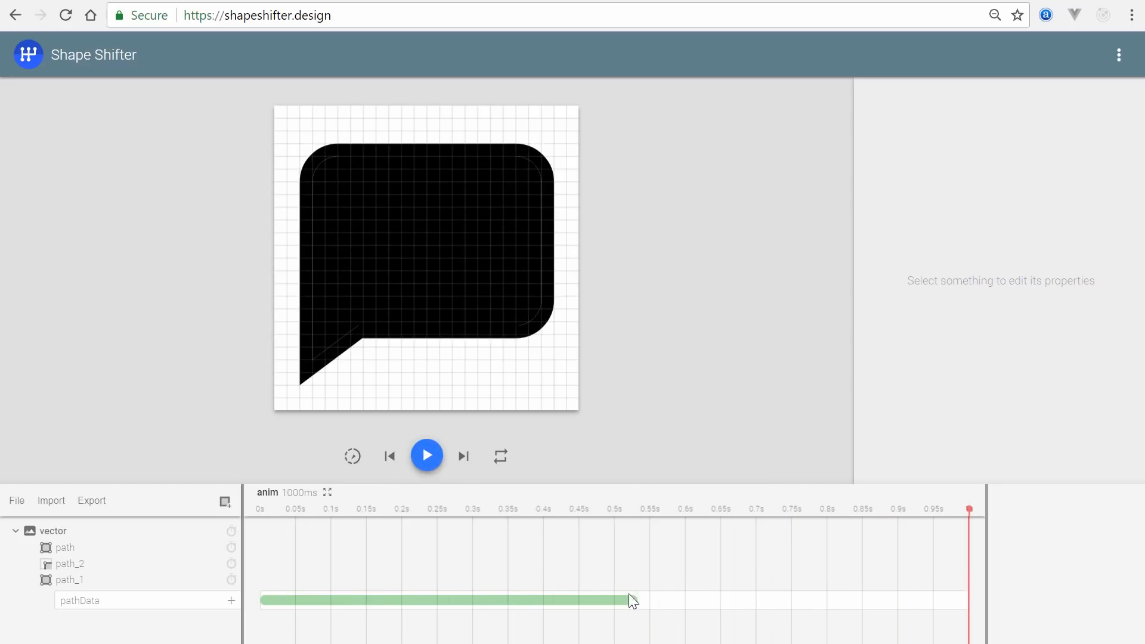
- Extend the pathData animation block to end at about 0.69 s and replay the fill animation
click(631, 600)
drag(632, 600, 749, 600)
click(436, 461)
click(706, 332)
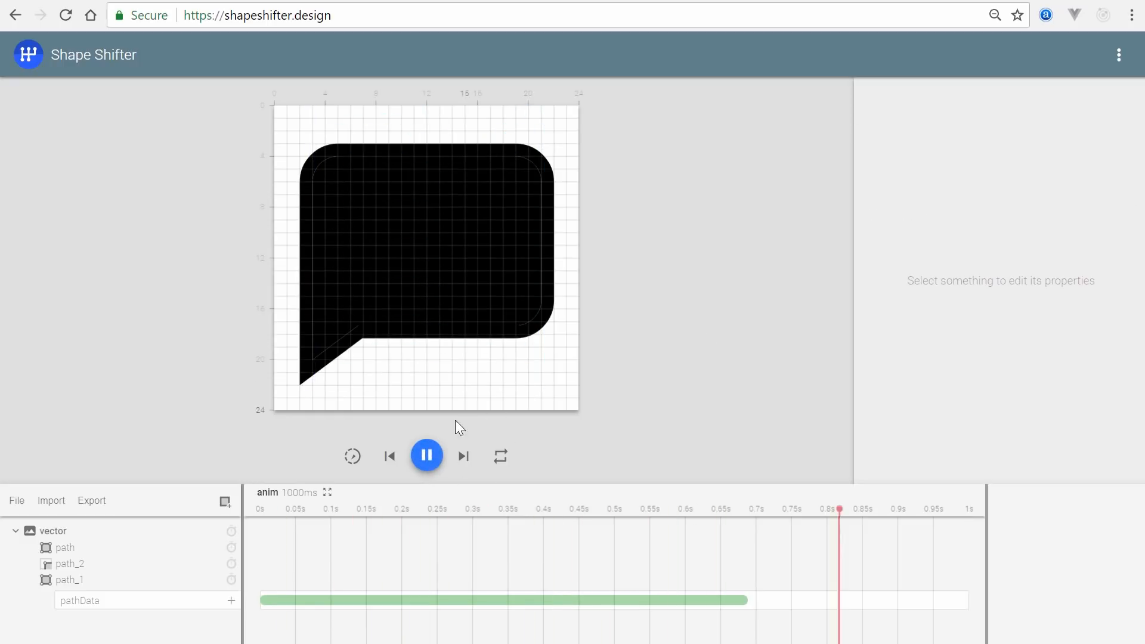
click(427, 462)
click(428, 456)
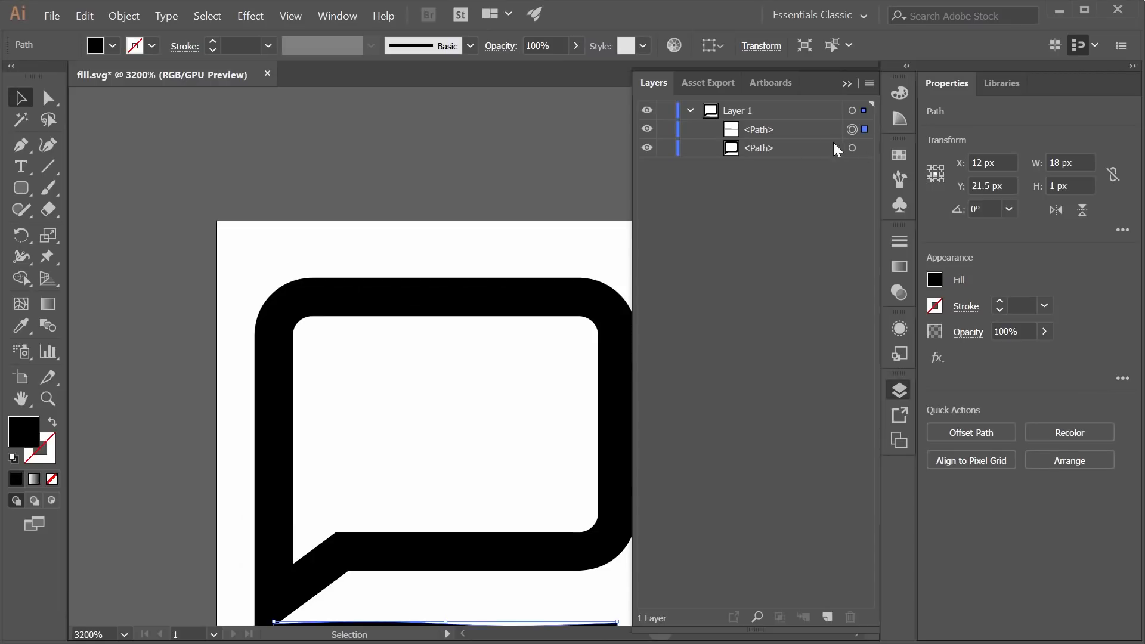
- Switch to Illustrator and hide the flat wave path, leaving the chat bubble path visible on the artboard
click(649, 149)
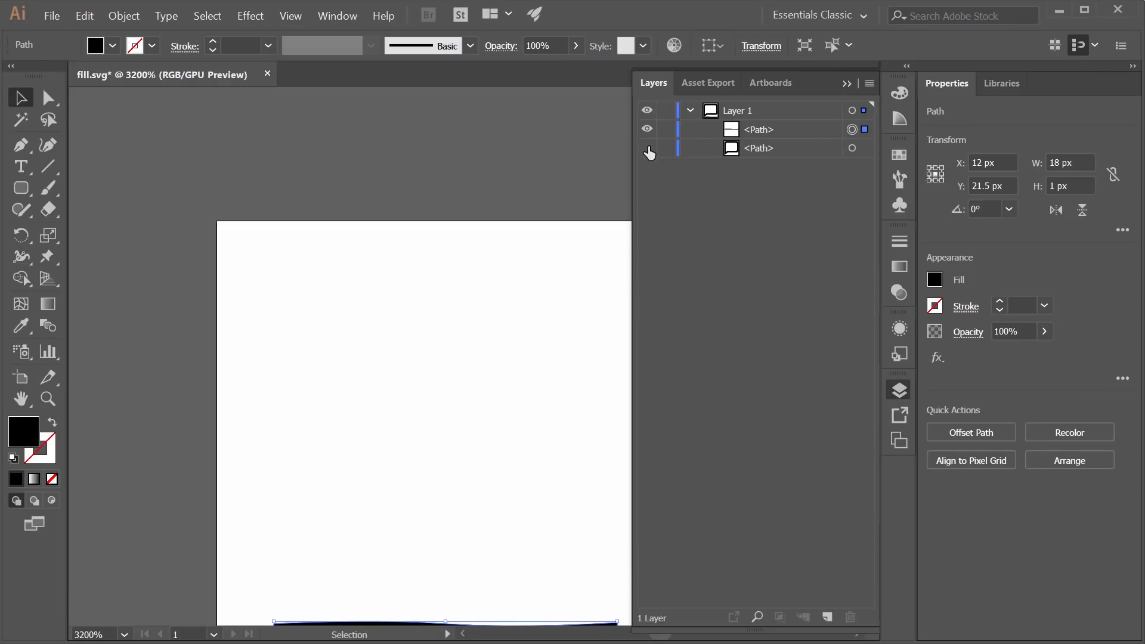
click(648, 150)
click(853, 148)
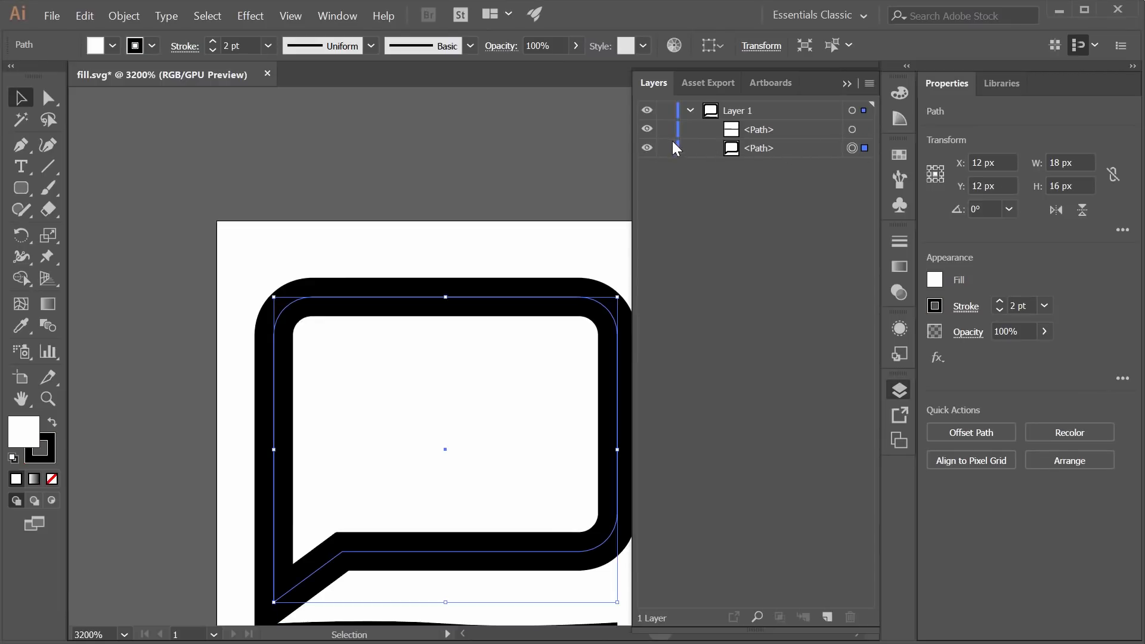
click(648, 131)
click(414, 225)
key(space)
drag(475, 210, 435, 159)
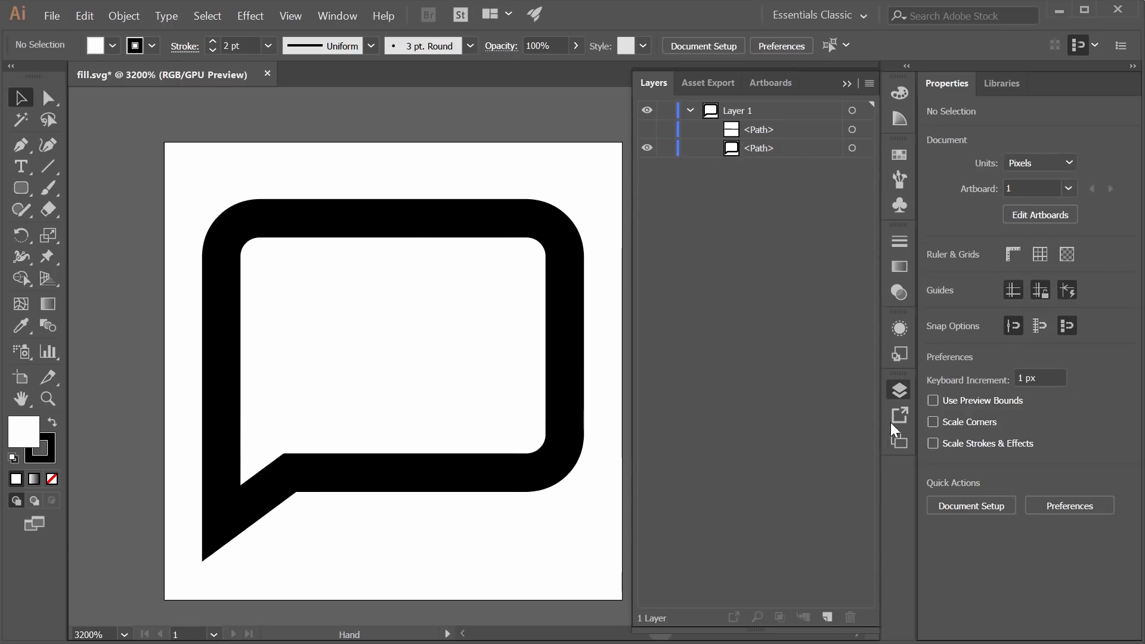
click(902, 398)
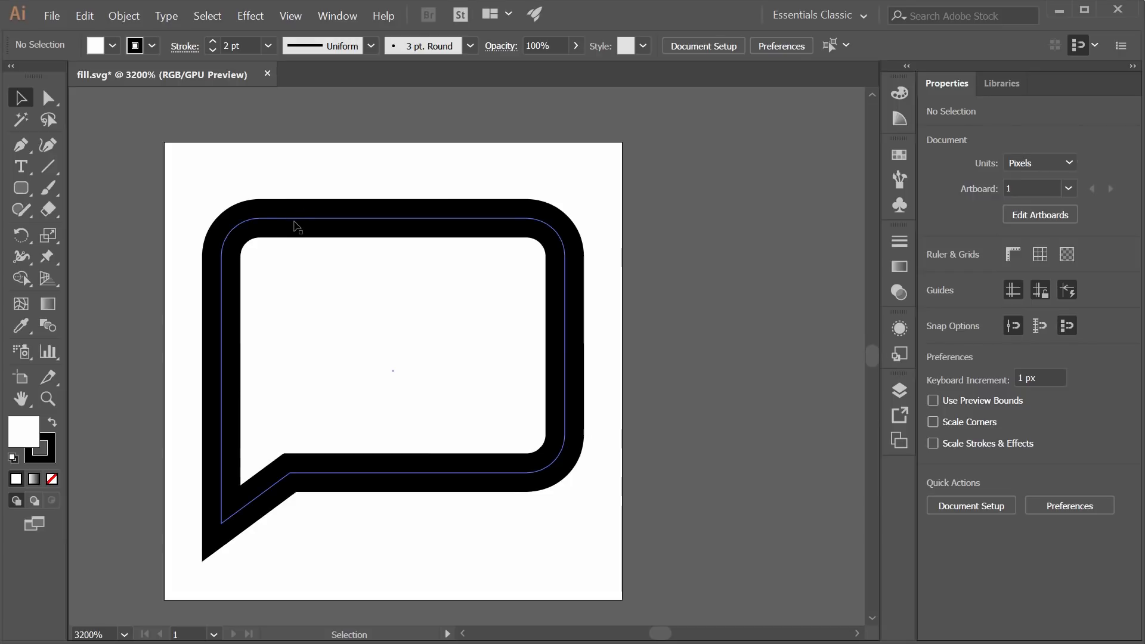
- Fill the chat bubble path with black and remove its stroke
click(302, 229)
click(935, 280)
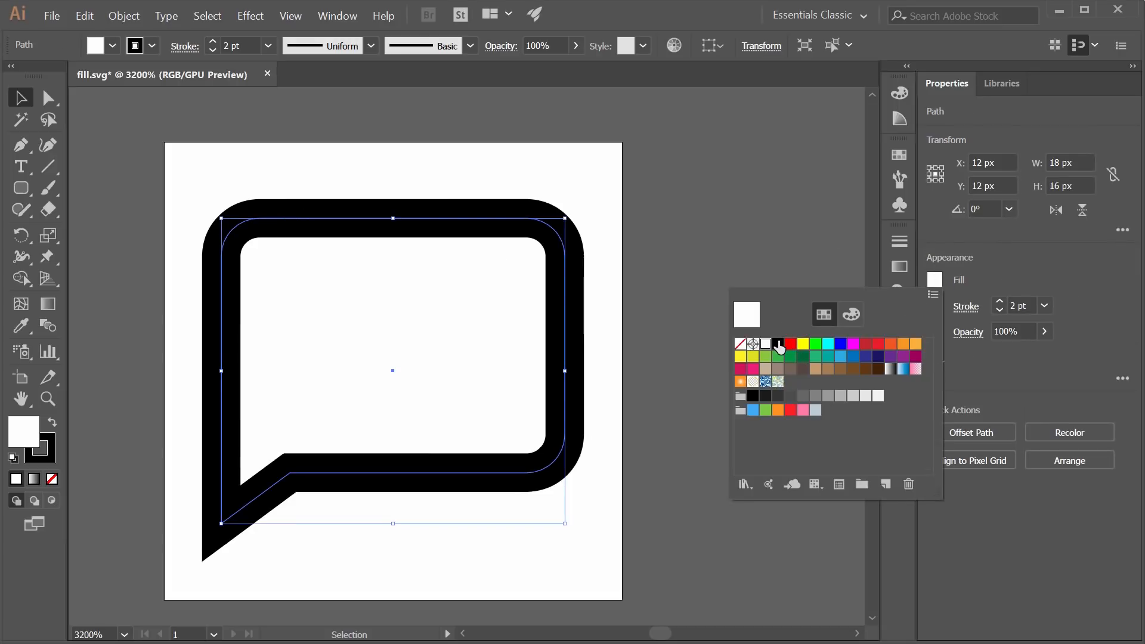
click(781, 346)
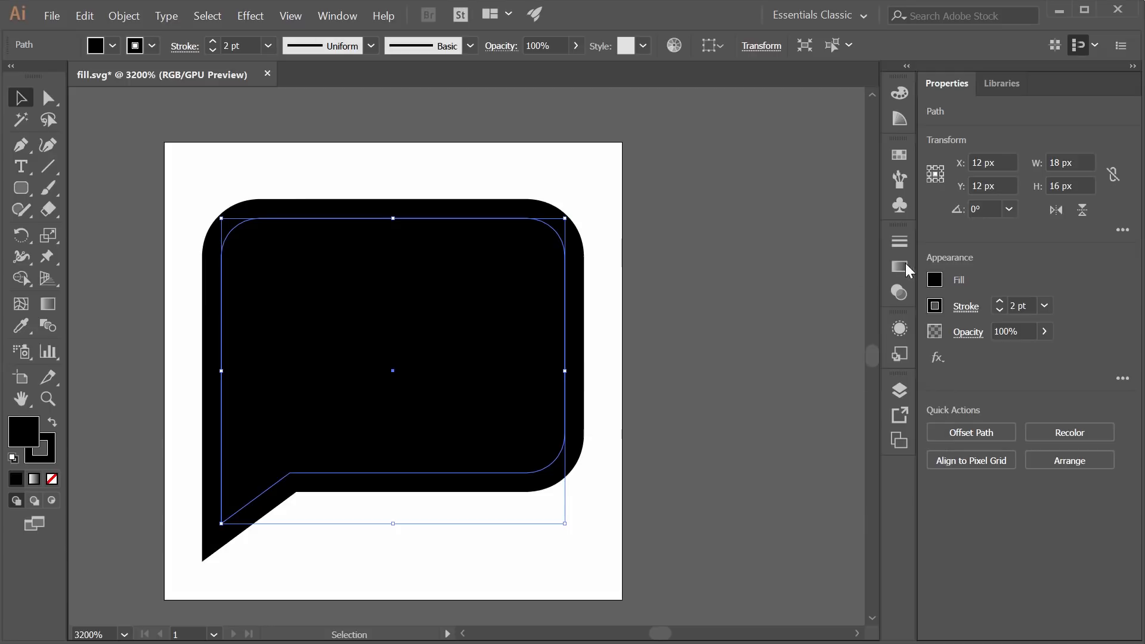
drag(1029, 306, 978, 304)
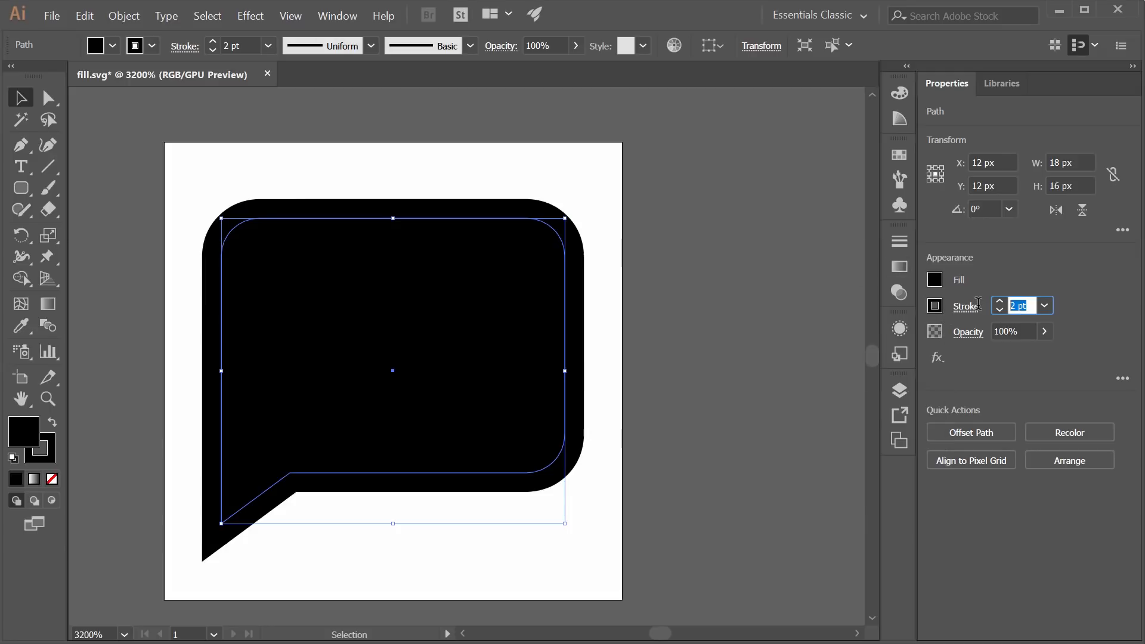
key(BackSpace)
key(Return)
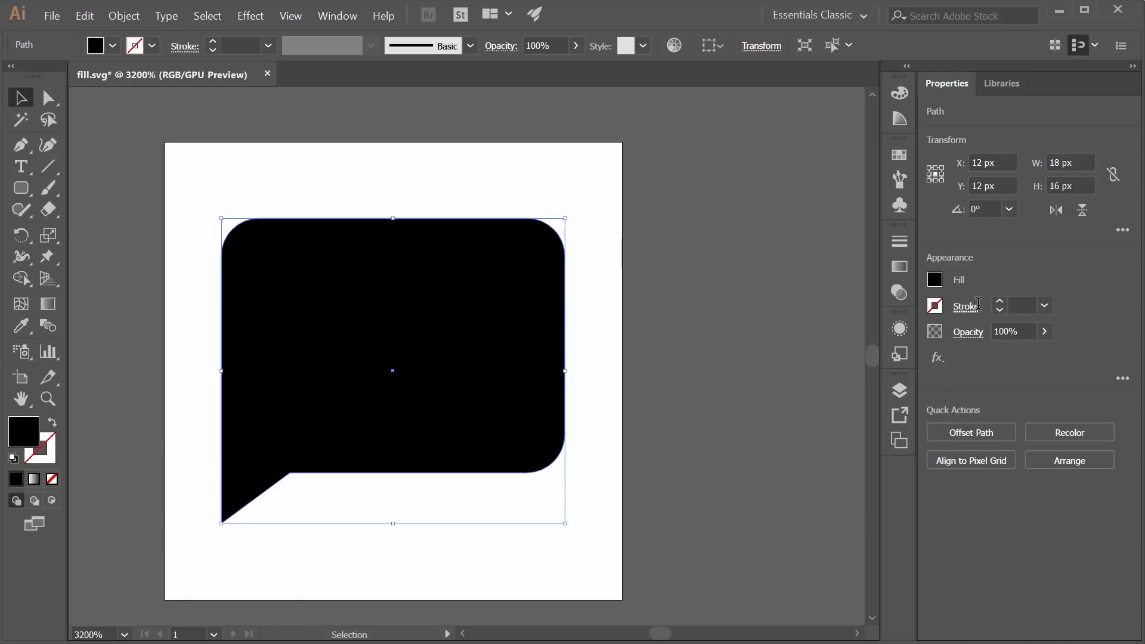
click(631, 225)
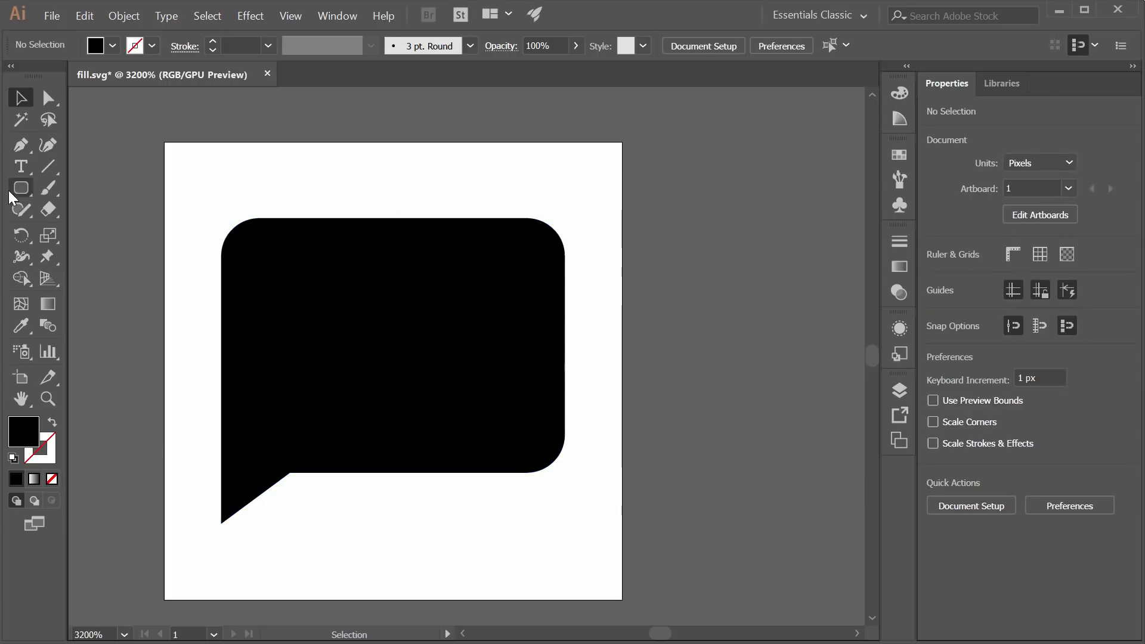
- Draw a horizontal line 16 px long from the artboard's left edge across the bubble's upper part, with a 2 pt stroke
click(48, 166)
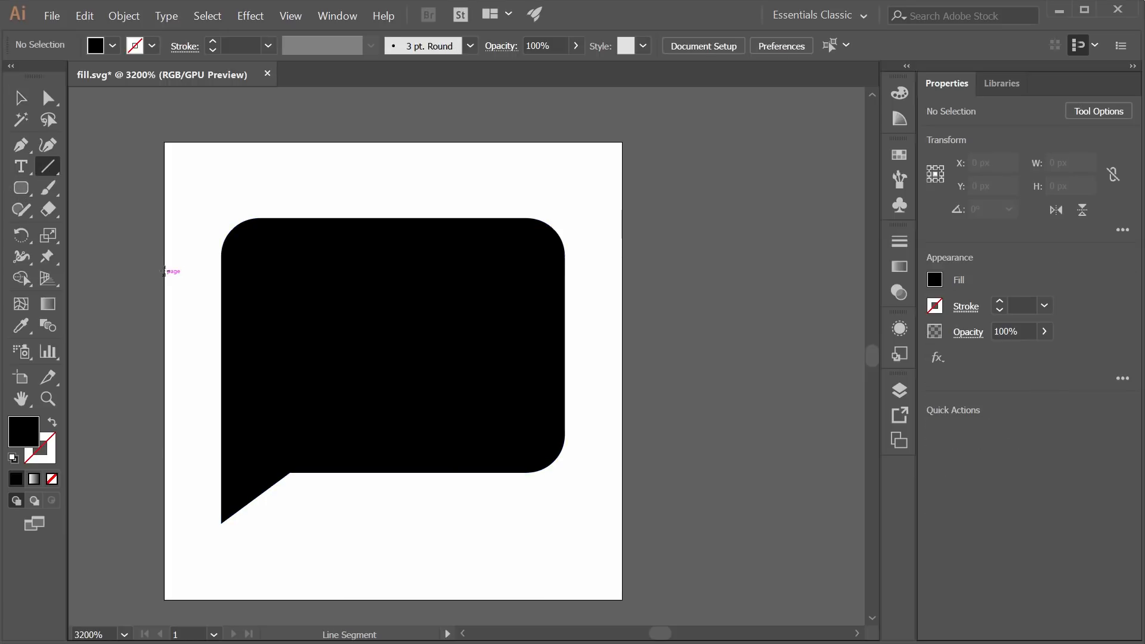
drag(166, 272, 470, 275)
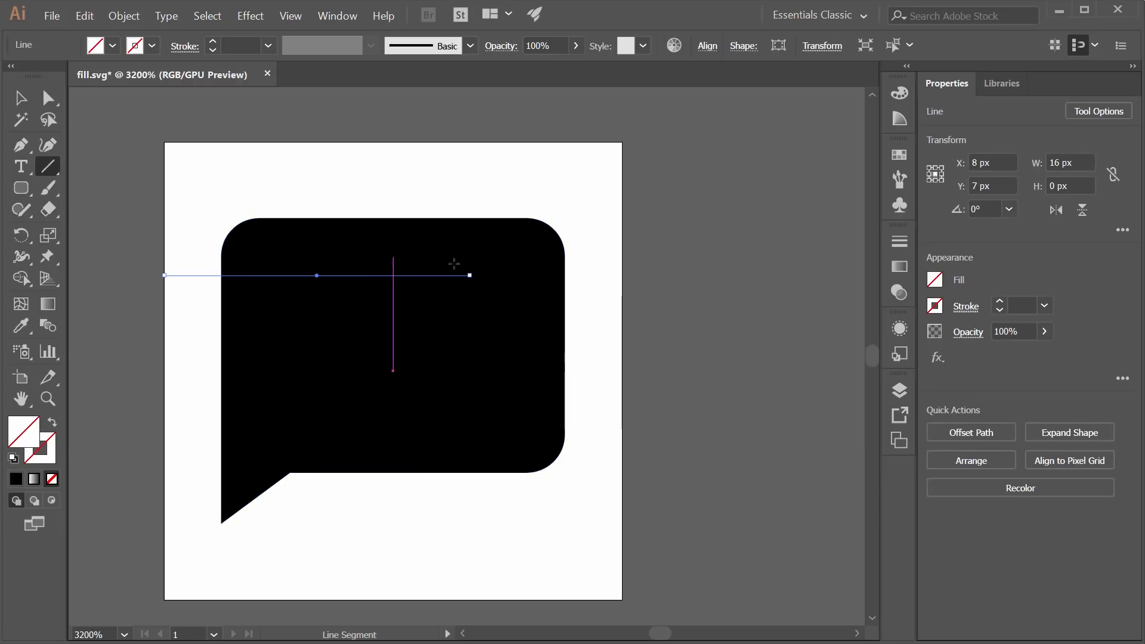
click(999, 302)
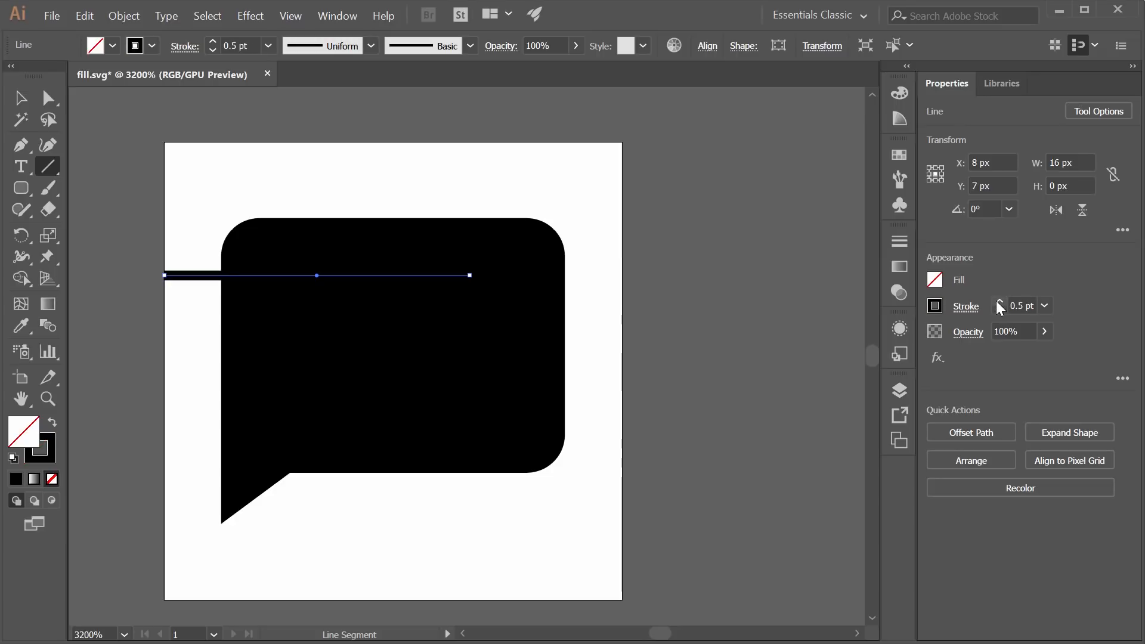
click(1000, 301)
click(999, 301)
click(999, 311)
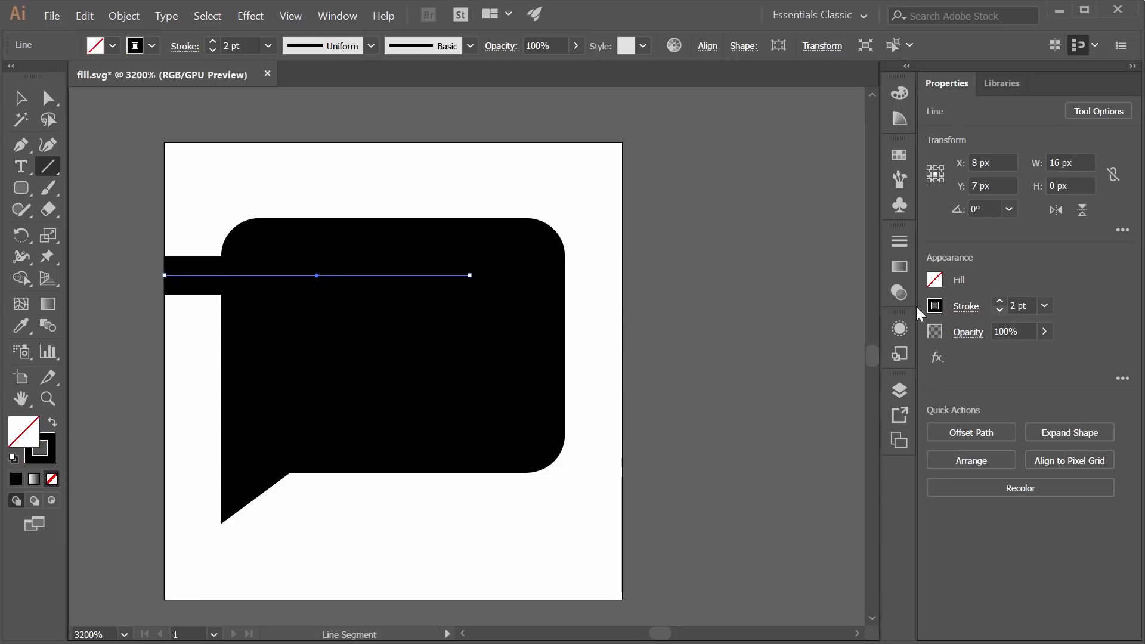
click(935, 306)
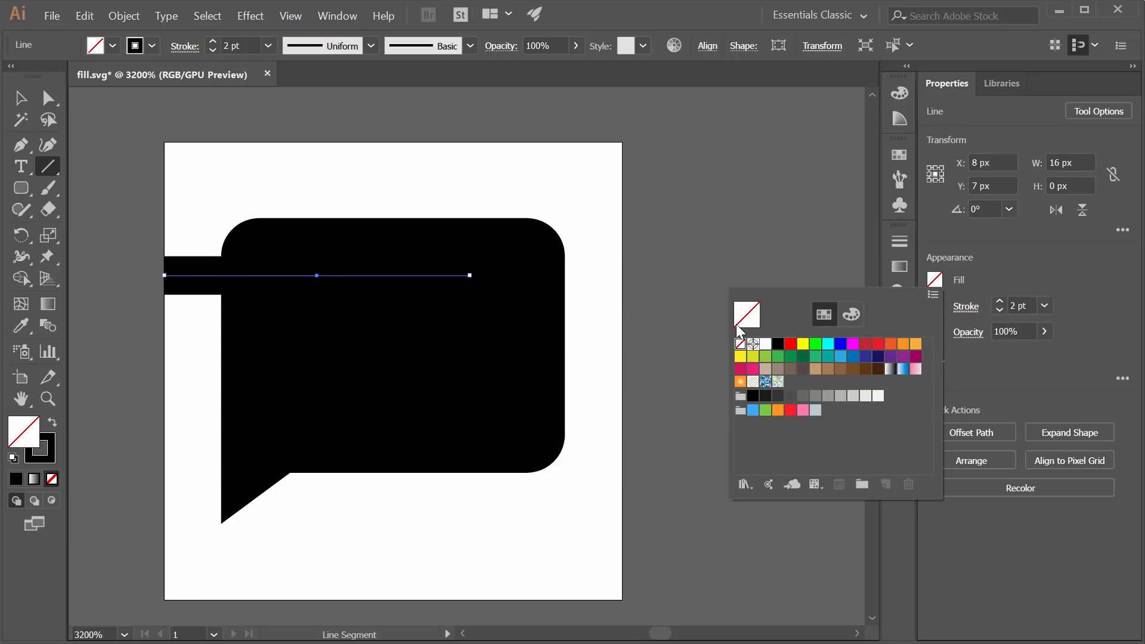
click(765, 344)
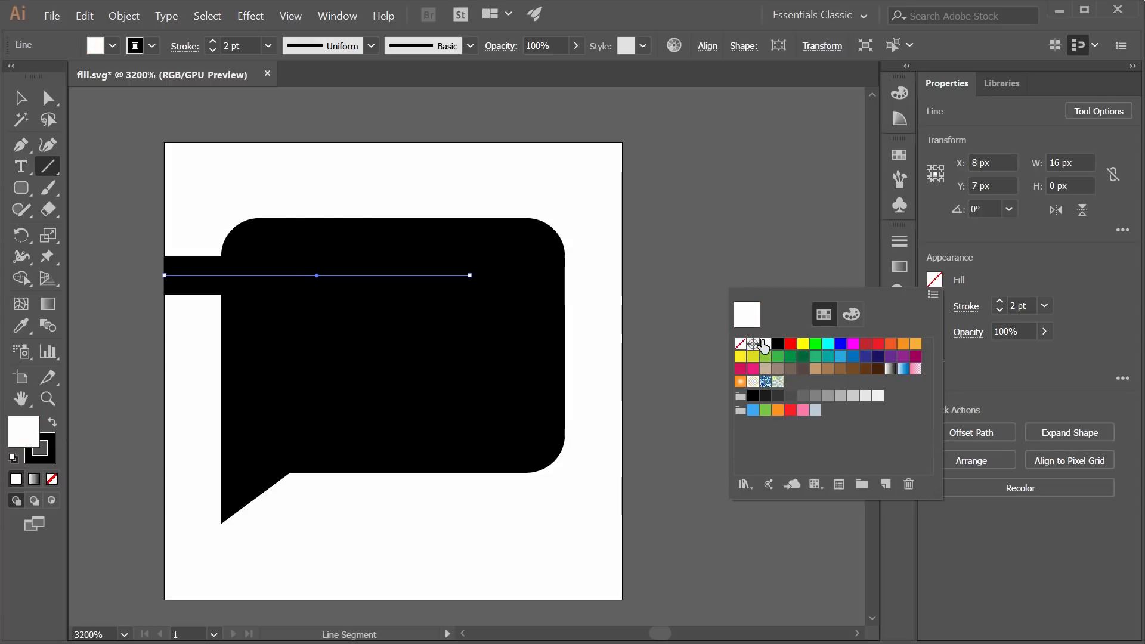
click(995, 284)
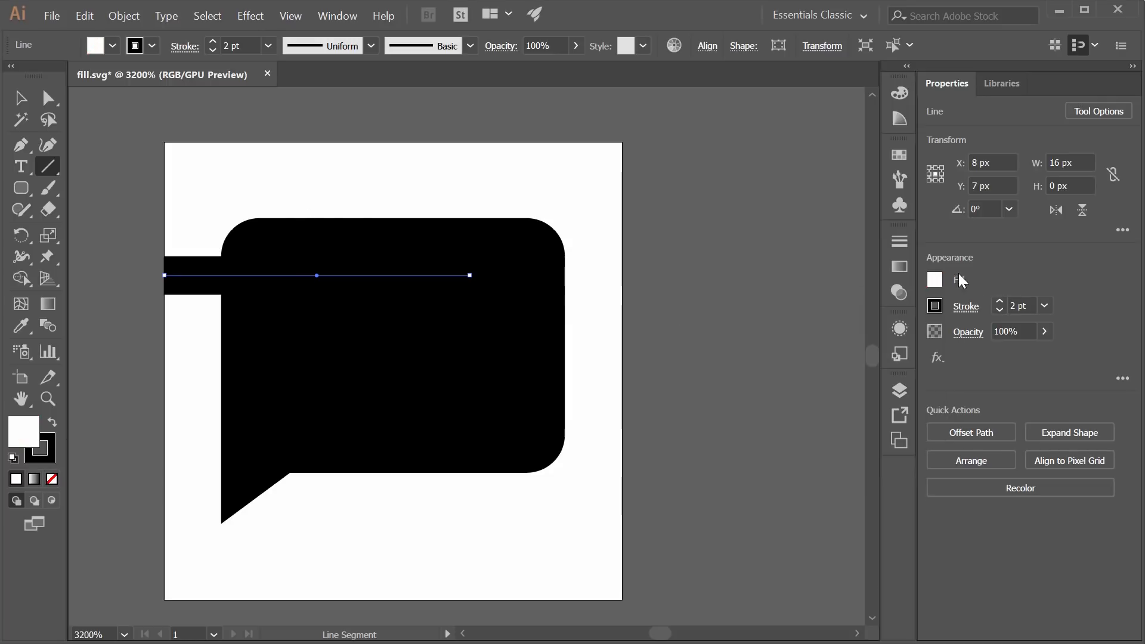
click(935, 280)
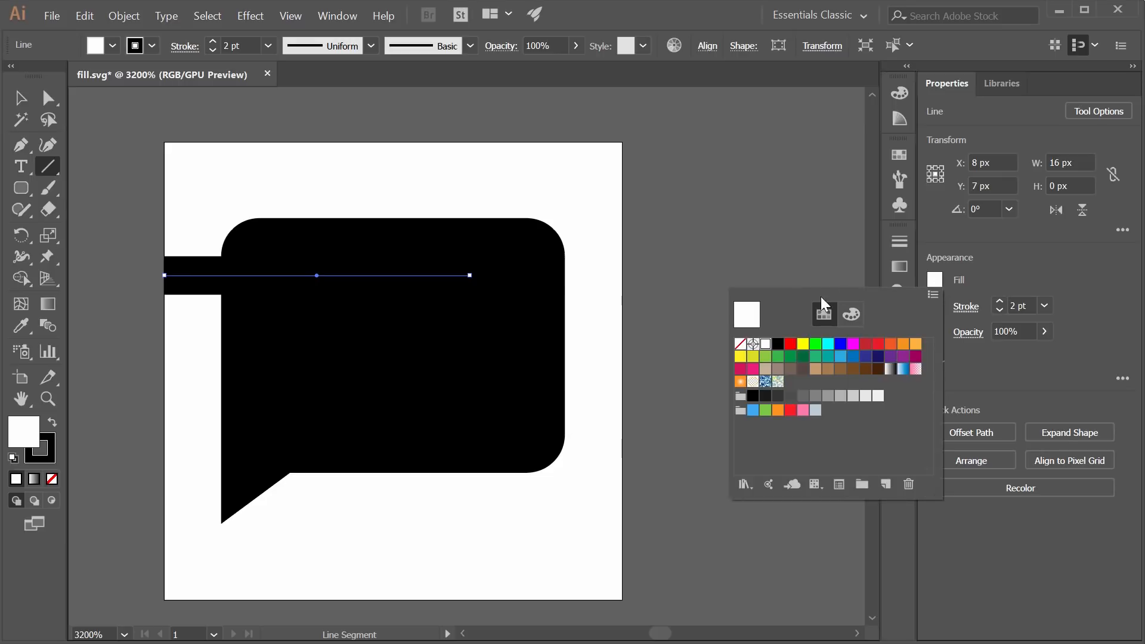
click(741, 345)
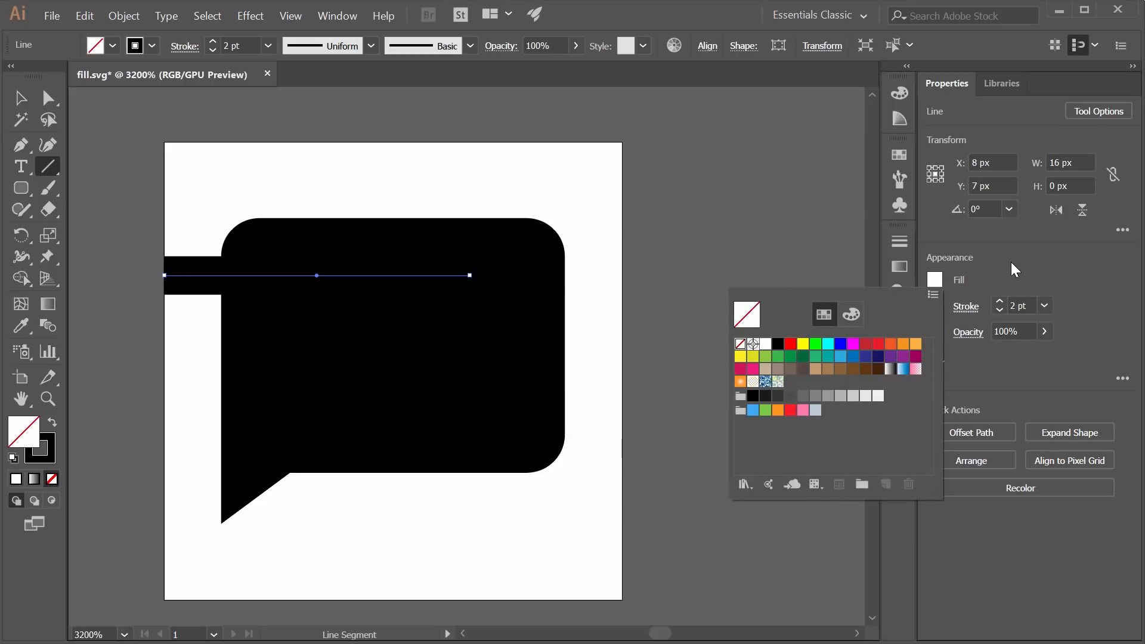
- Set the horizontal line's stroke colour to white
click(935, 307)
click(765, 372)
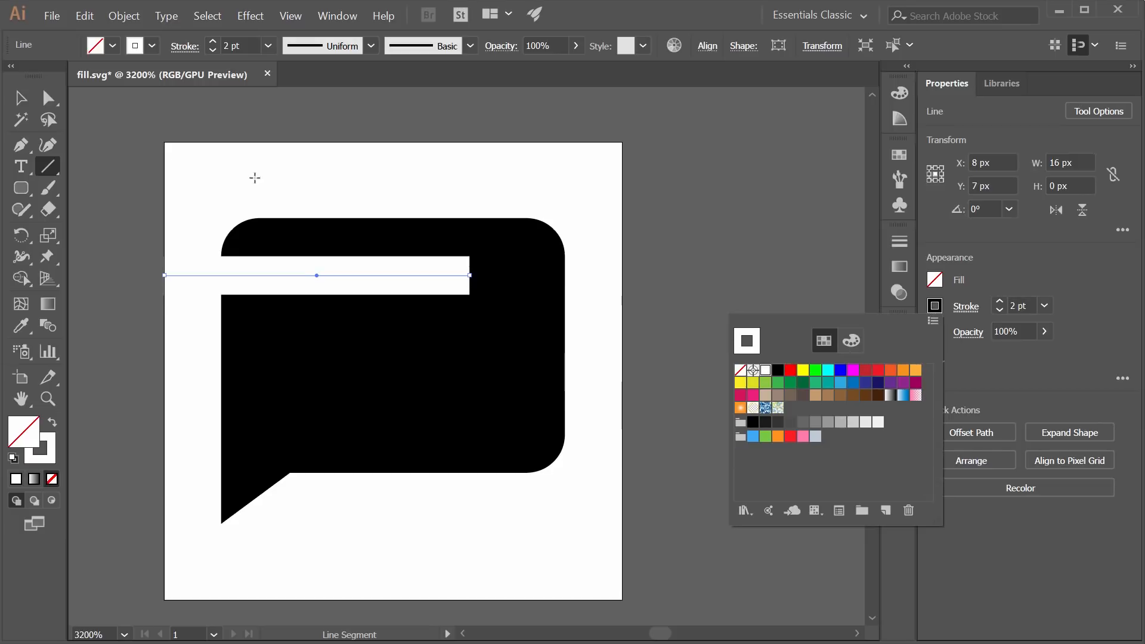
click(499, 280)
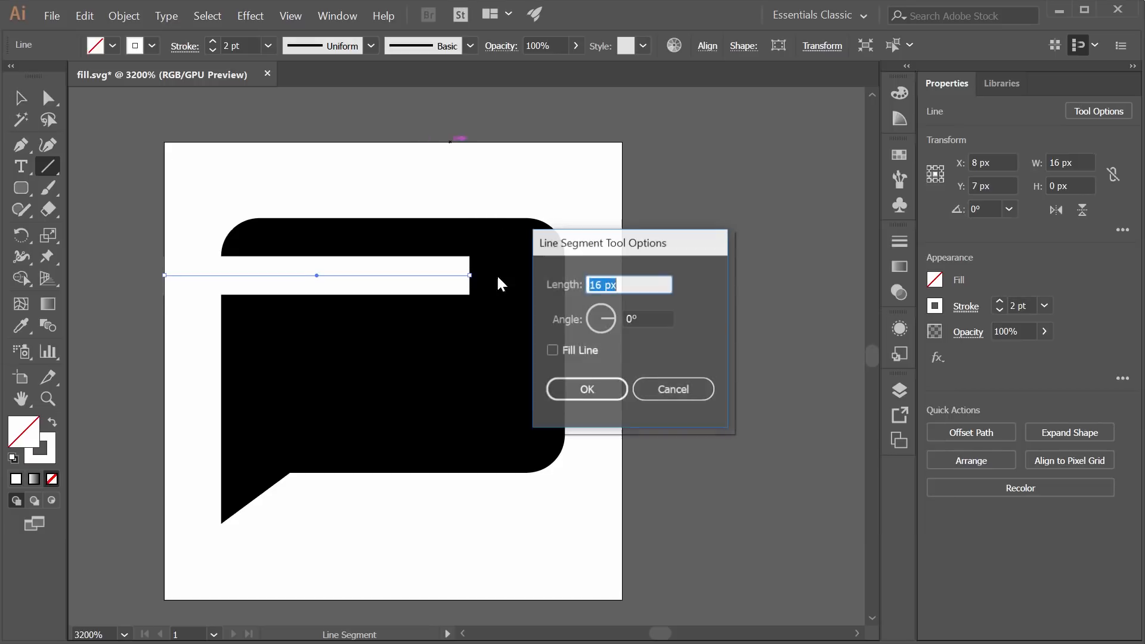
click(673, 389)
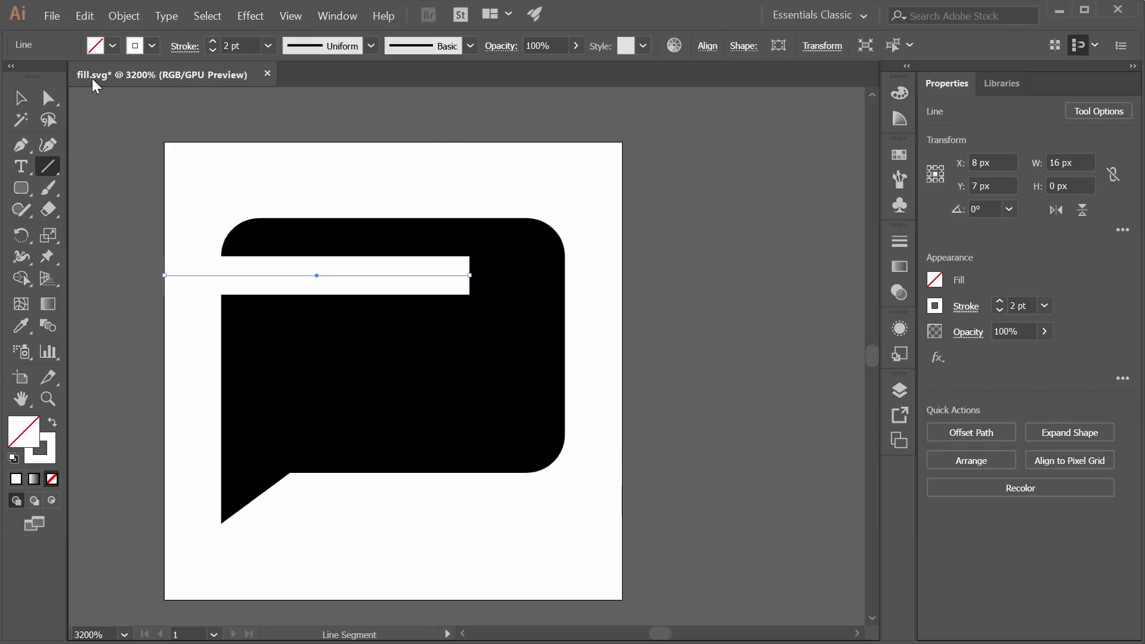
- Lengthen the white line by moving its right end anchor point to X 17 px
click(48, 98)
click(470, 276)
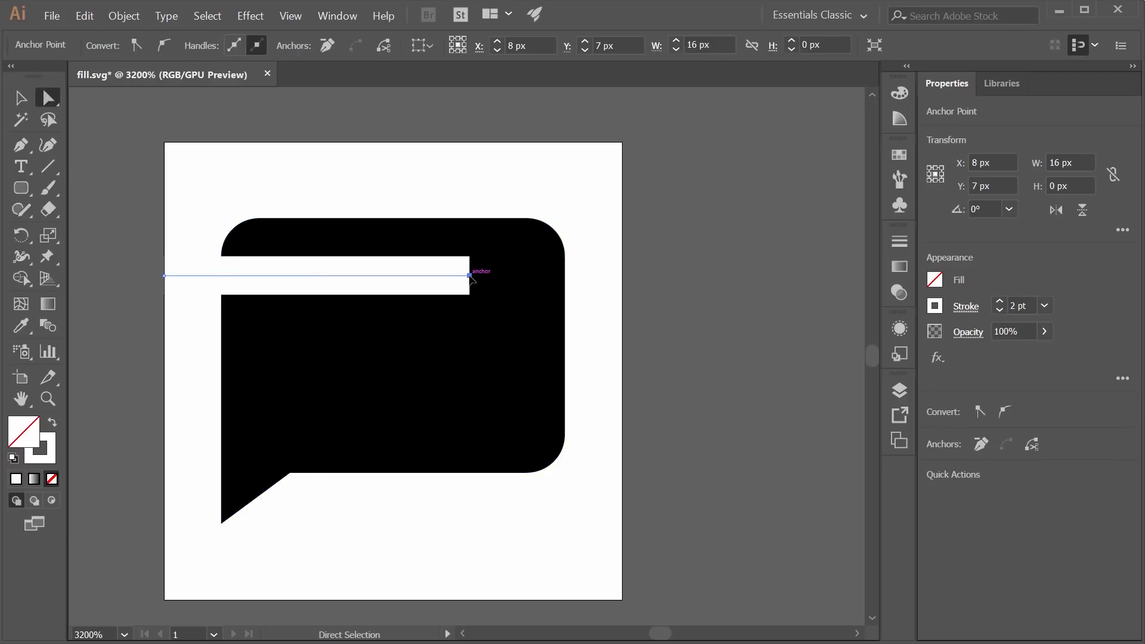
drag(470, 276, 507, 275)
key(Left)
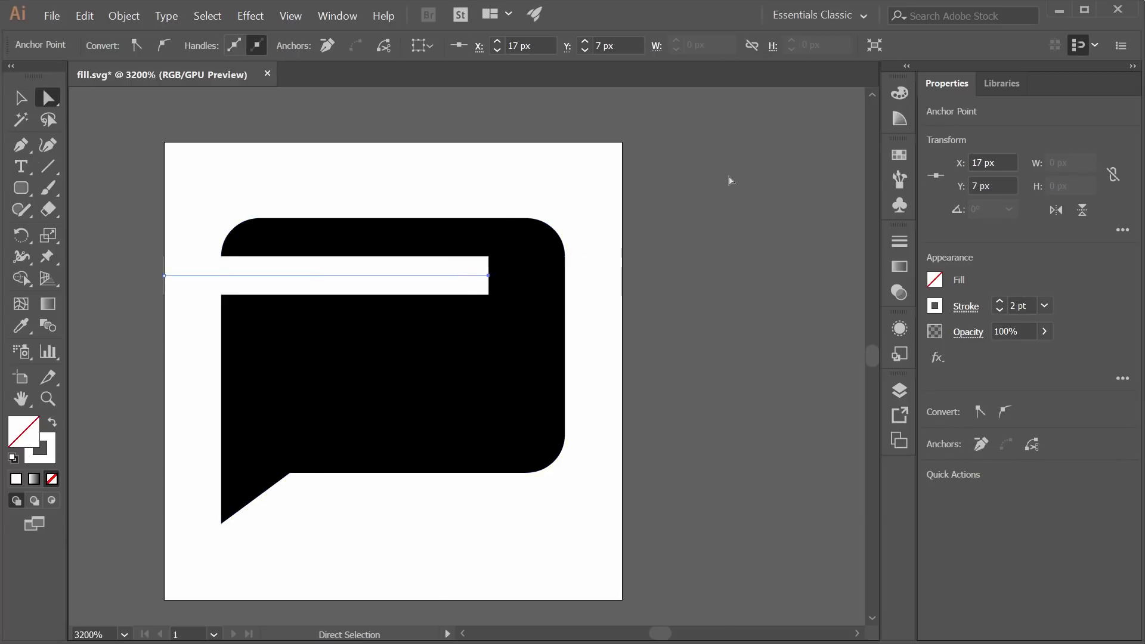
- Duplicate the whole white line straight down, placing the copy at Y 11 px
click(22, 99)
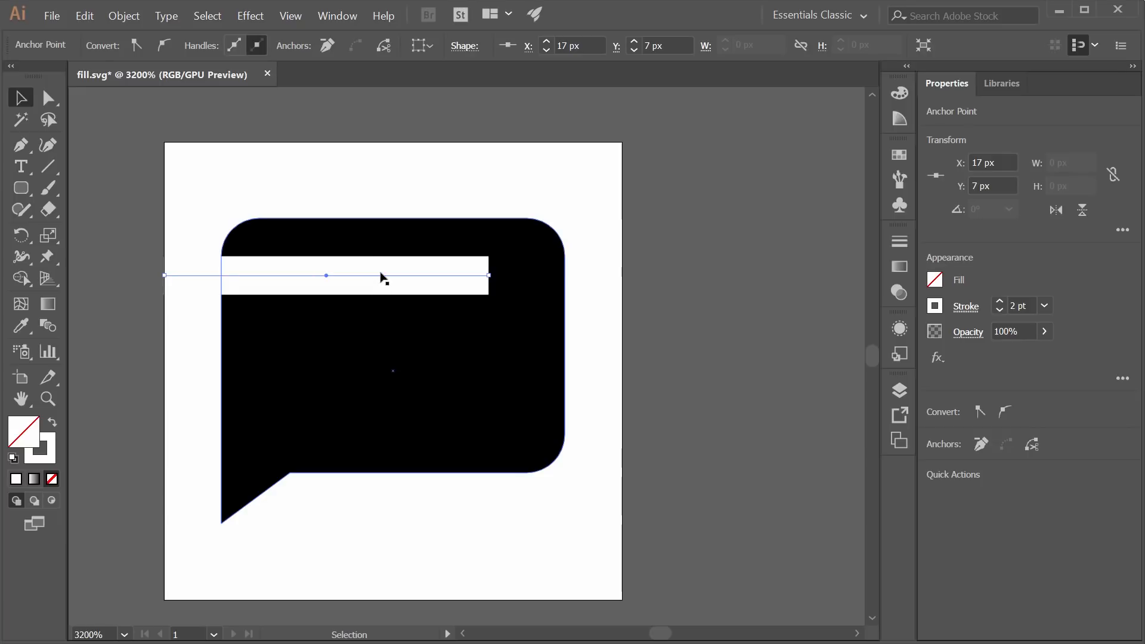
click(383, 277)
click(388, 276)
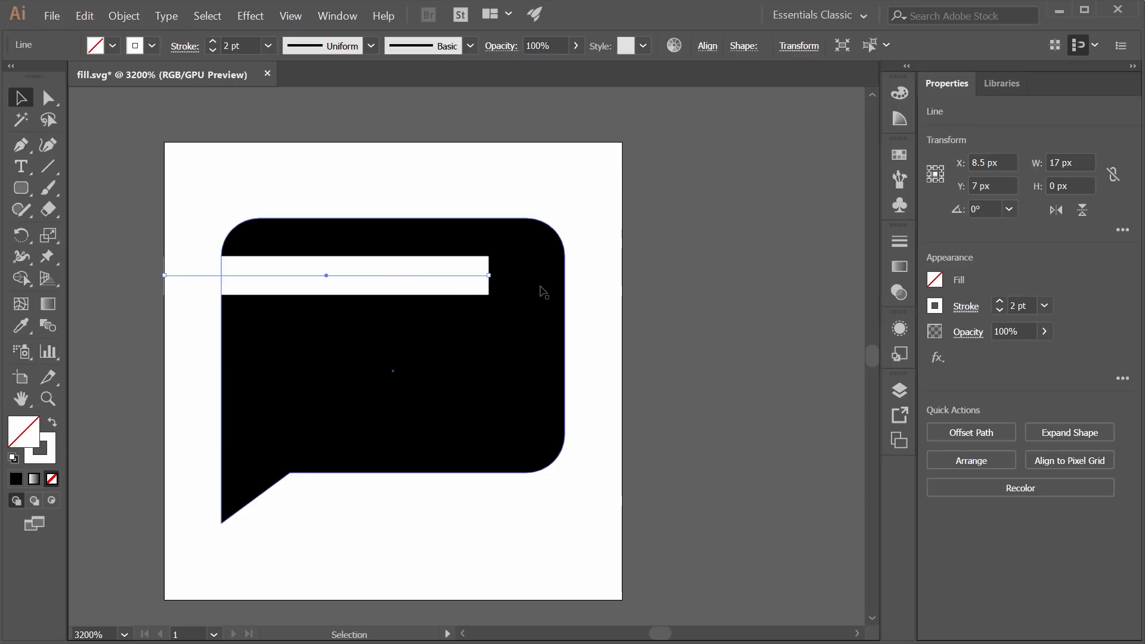
key(alt+Down)
key(Down)
key(Down)
key(Down)
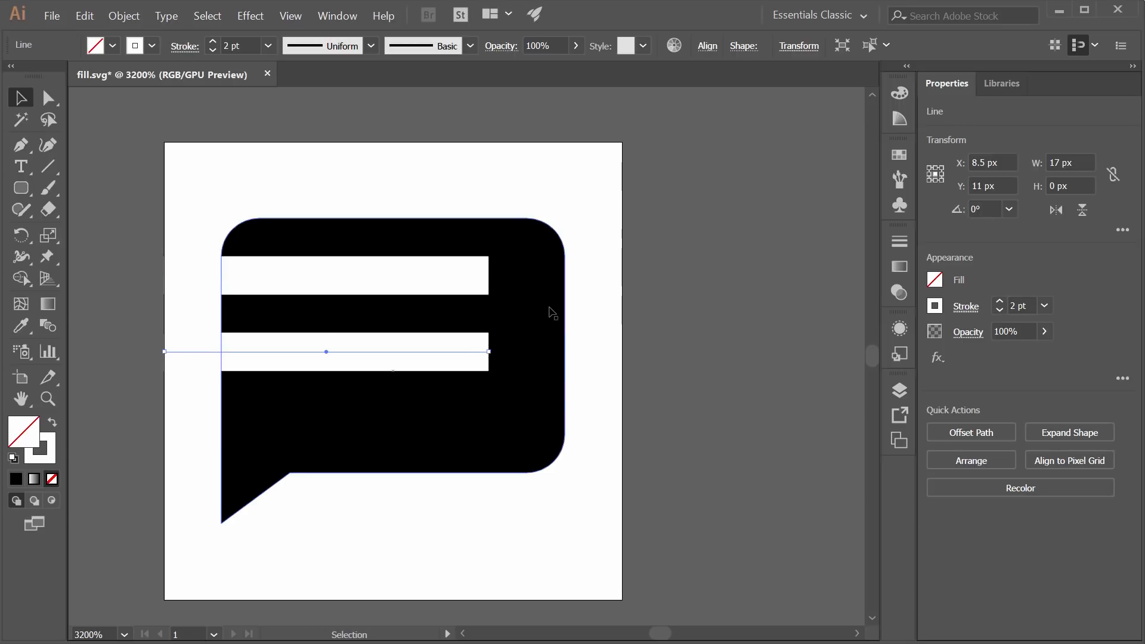
key(Up)
key(Down)
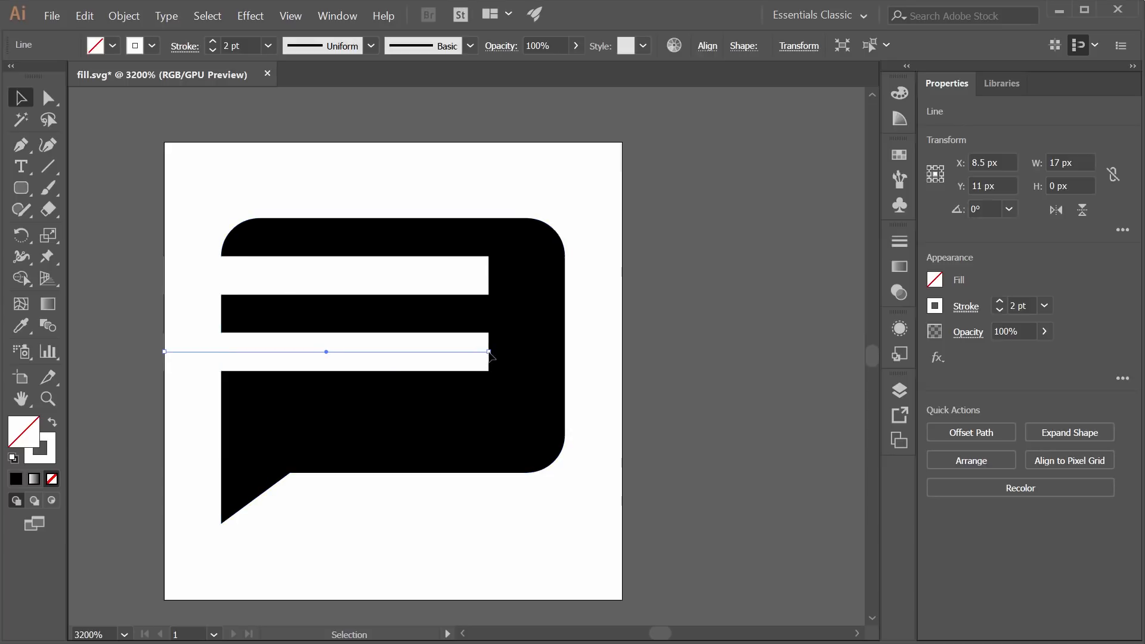
- Shorten the second line by moving its right end anchor point to X 15 px
click(49, 98)
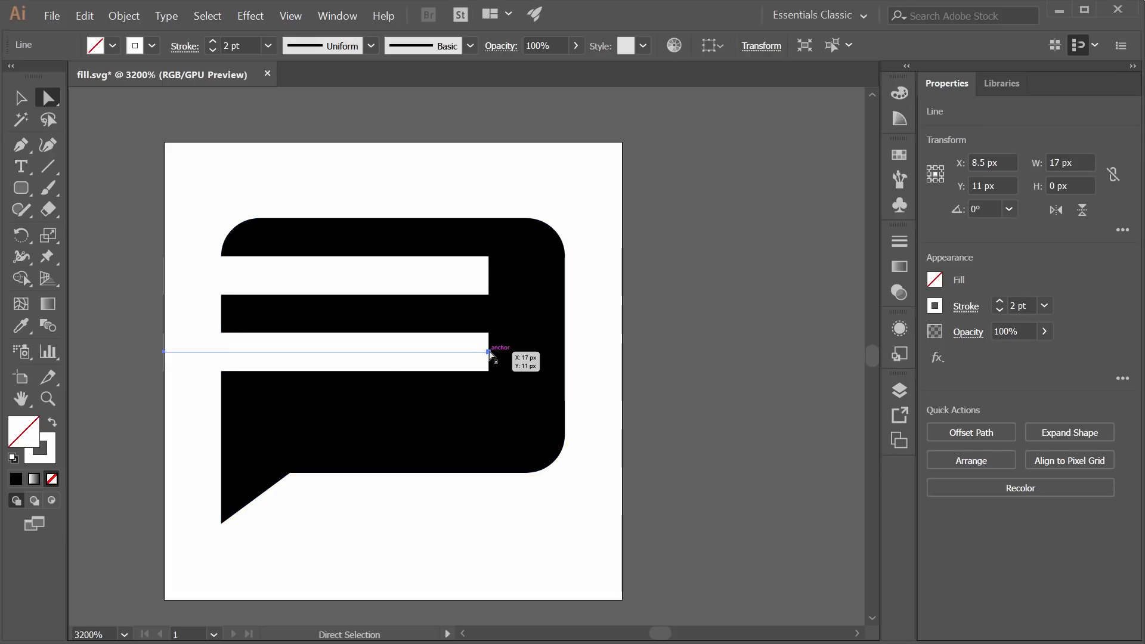
click(488, 352)
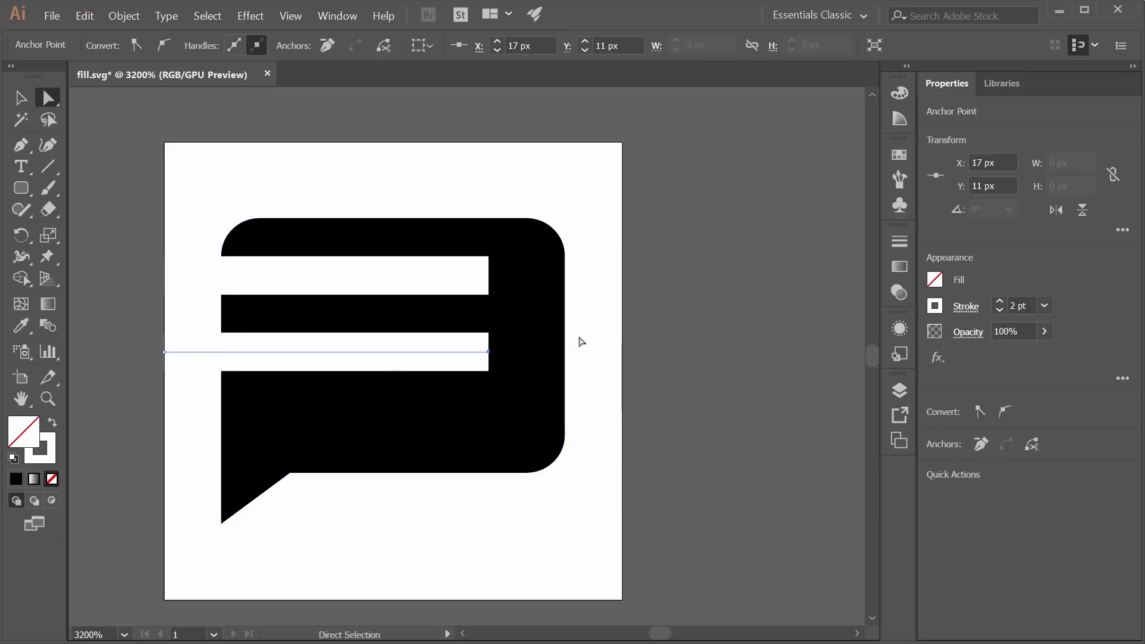
key(Left)
key(Left)
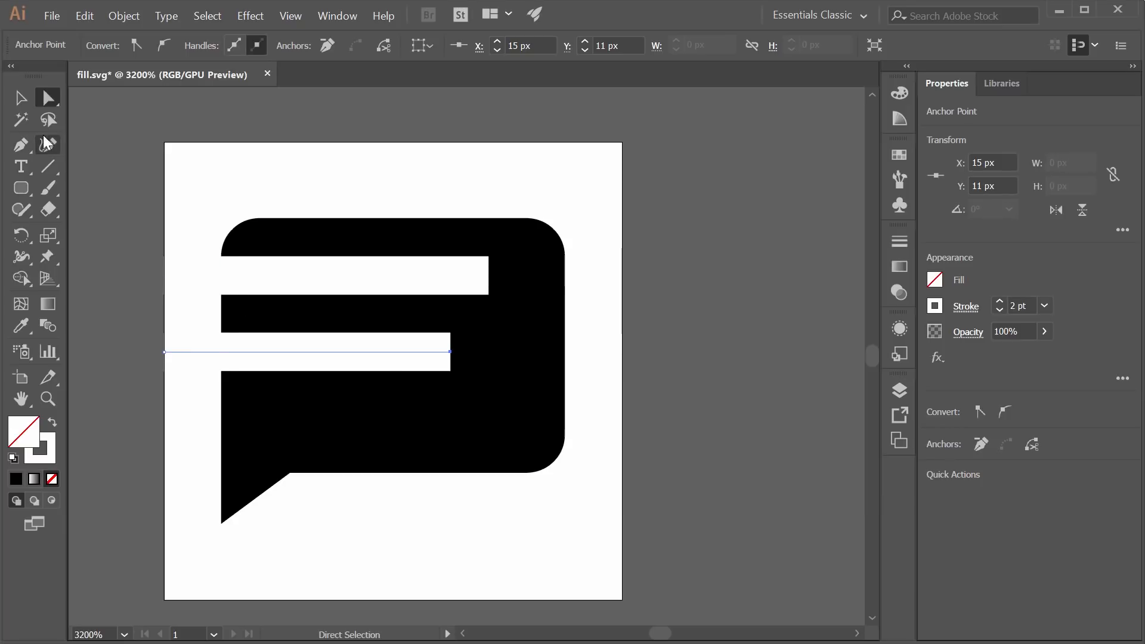
- Duplicate the 15 px line straight down, placing the third line at Y 14 px
click(19, 102)
click(389, 352)
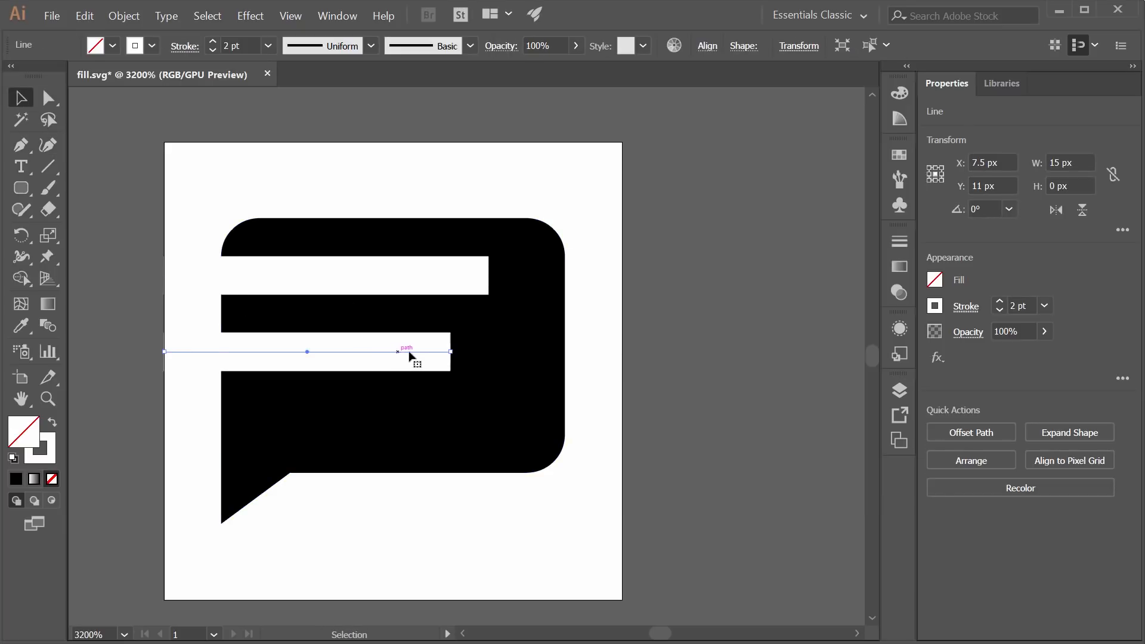
key(Down)
key(Down)
key(Down)
key(Down)
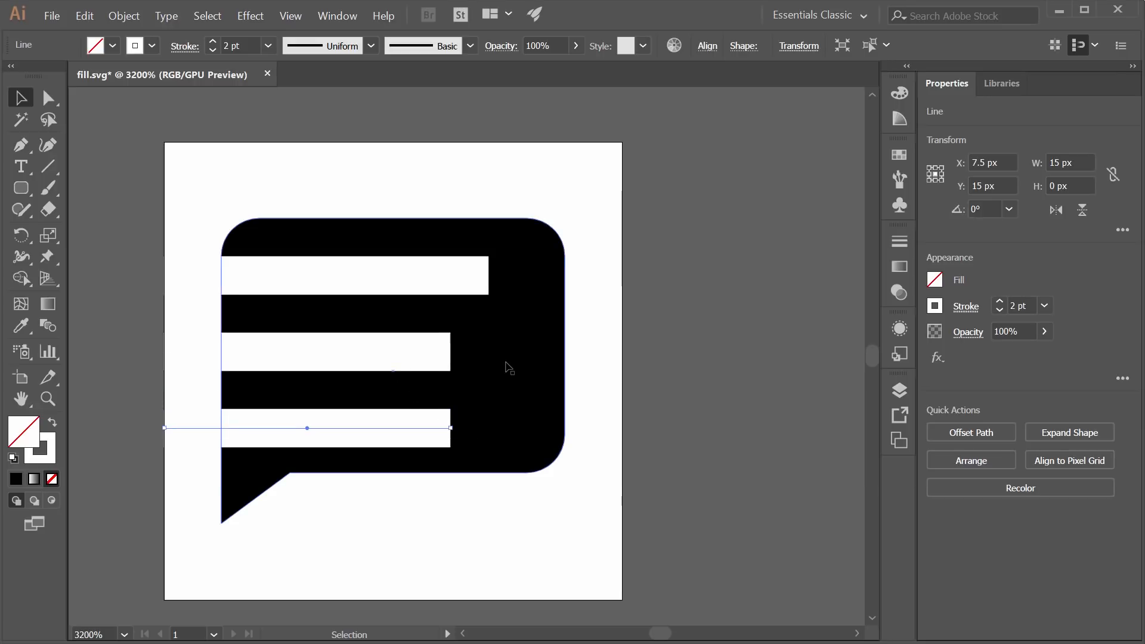
key(Up)
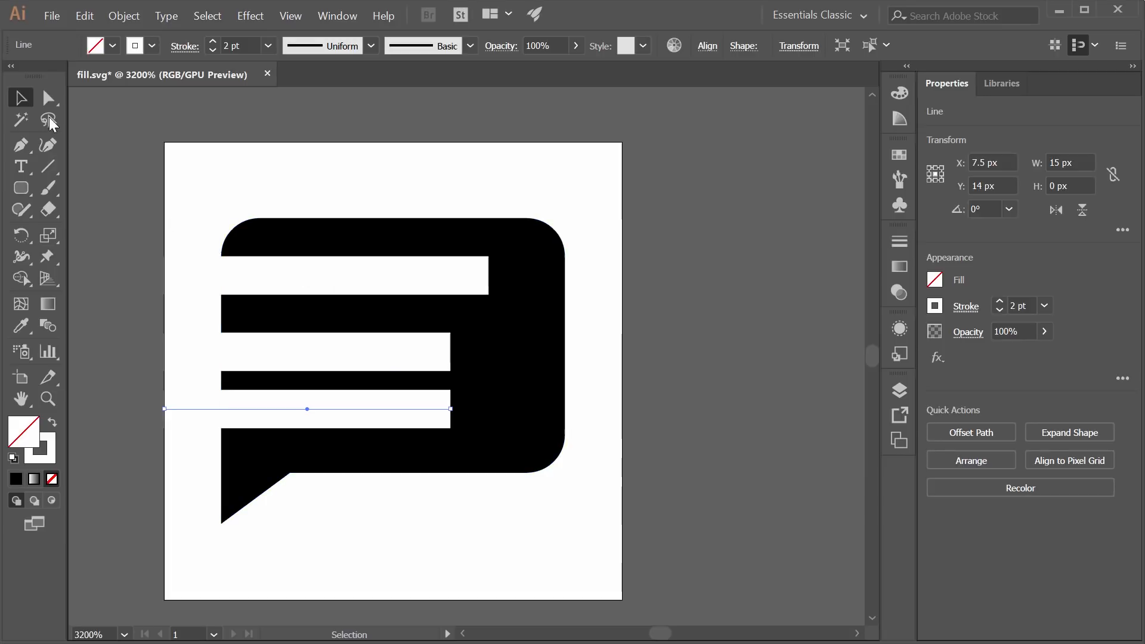
- Tighten the line spacing by moving the second line to Y 10 px and the third line to Y 13 px
key(Up)
key(Up)
key(Up)
key(Up)
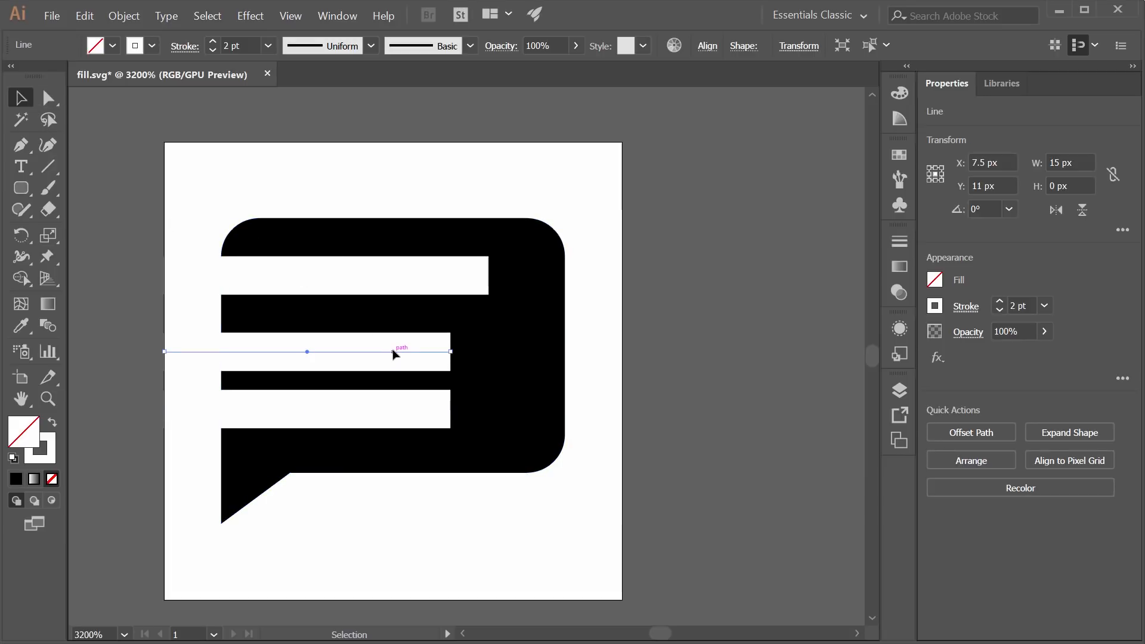
key(Down)
key(Down)
key(Down)
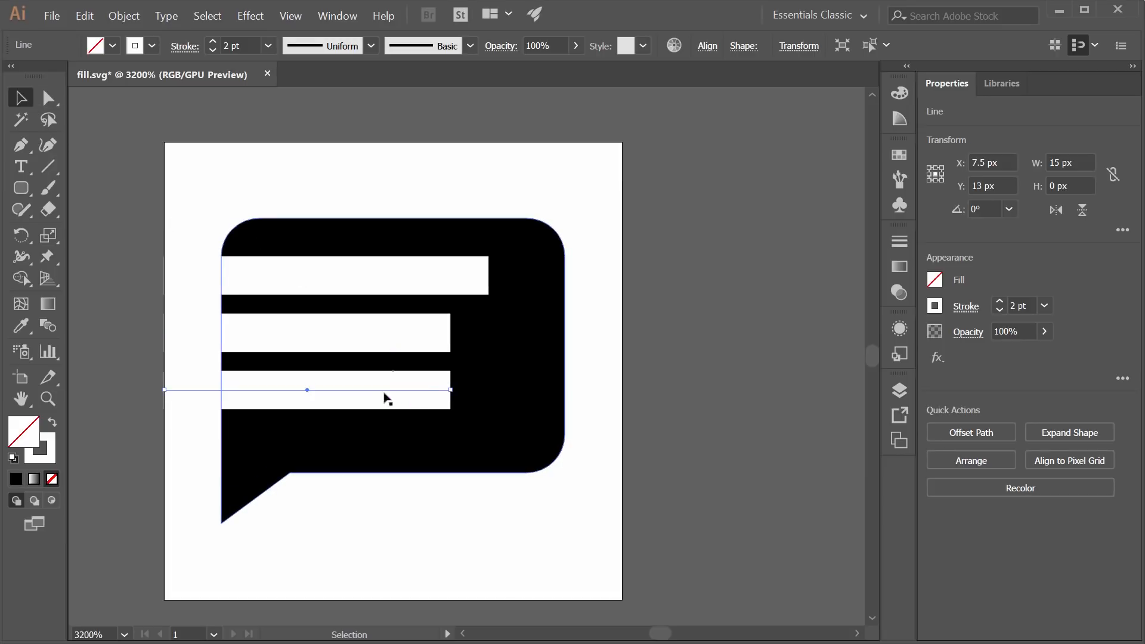
- Shorten the third line by moving its right end anchor point to X 13 px, then deselect it
key(a)
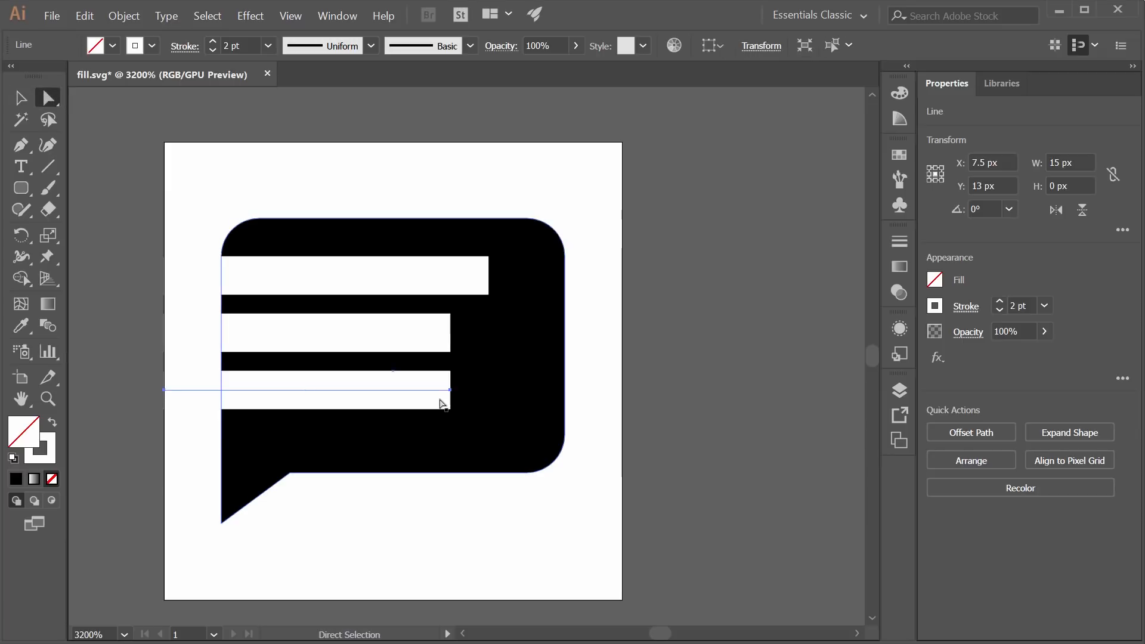
click(450, 390)
key(Left)
key(Left)
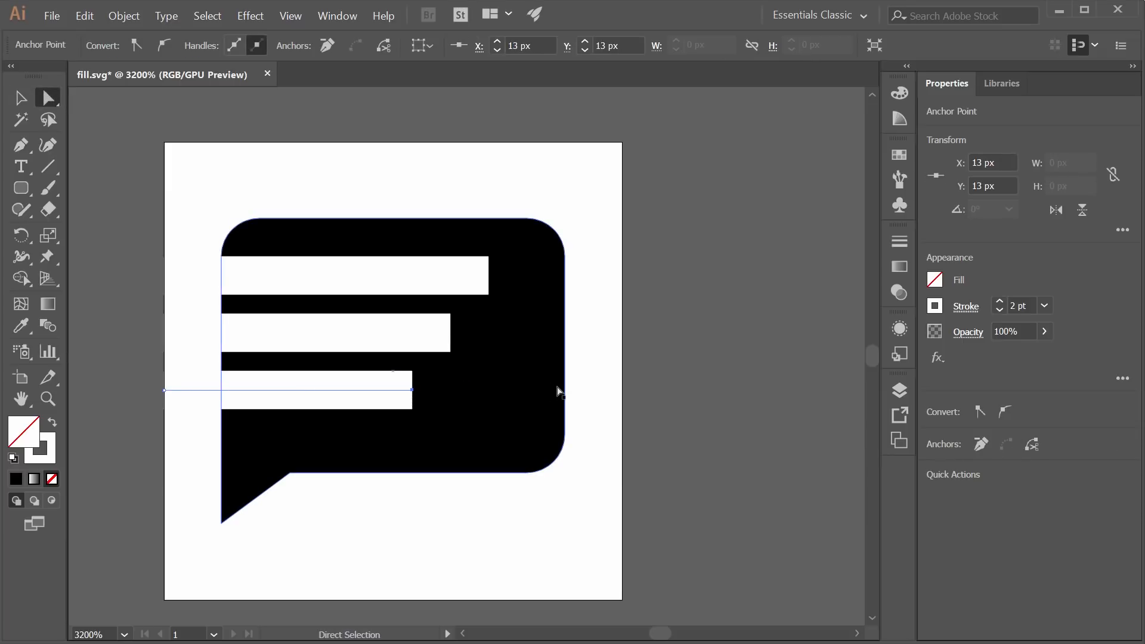
click(696, 285)
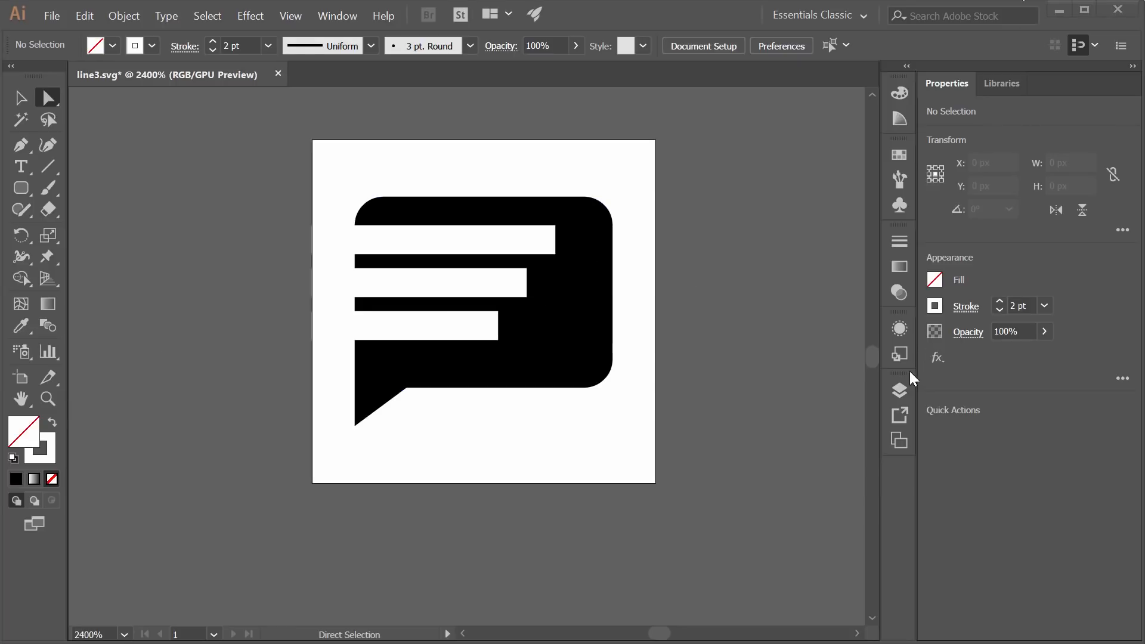
- Delete the black chat bubble path and the hidden wave path from Layer 1
click(901, 391)
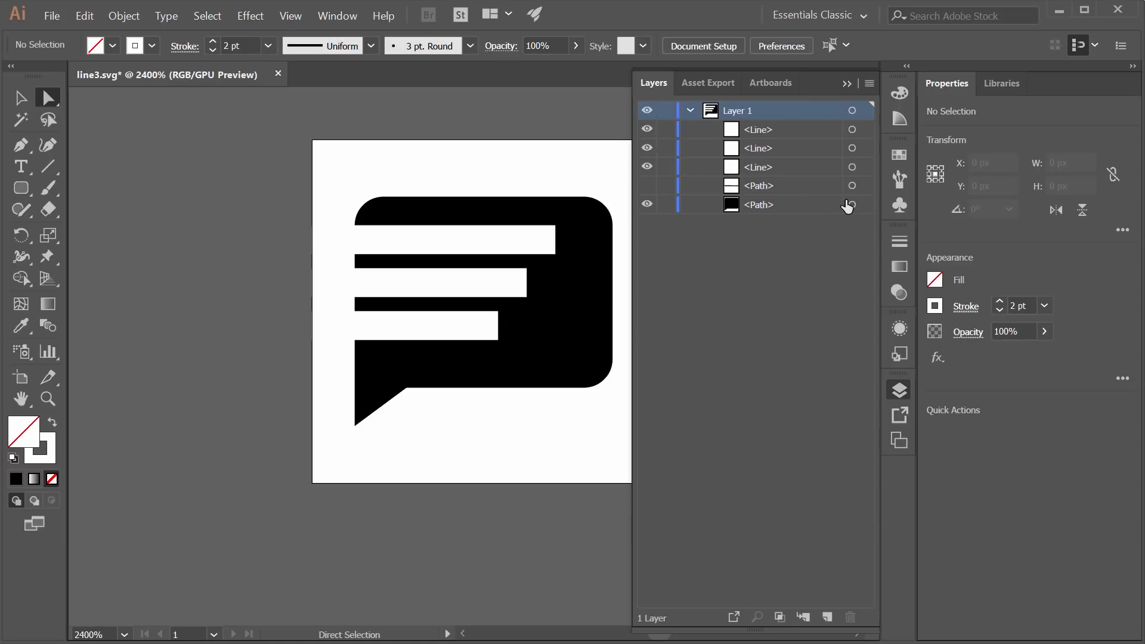
click(852, 205)
key(Delete)
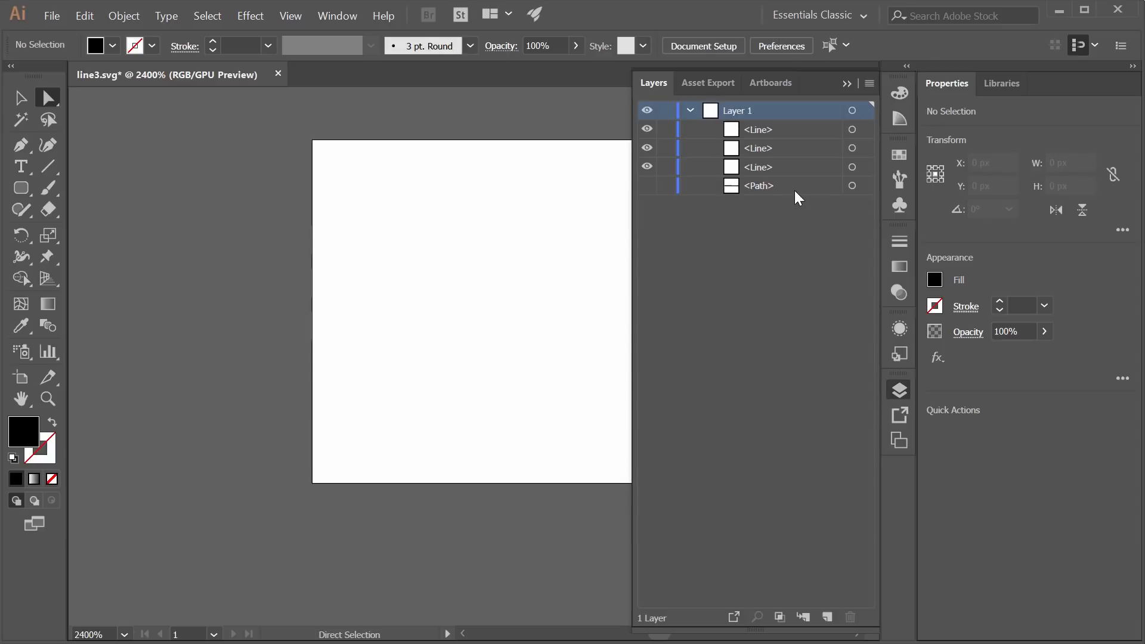
click(648, 185)
click(852, 186)
key(Delete)
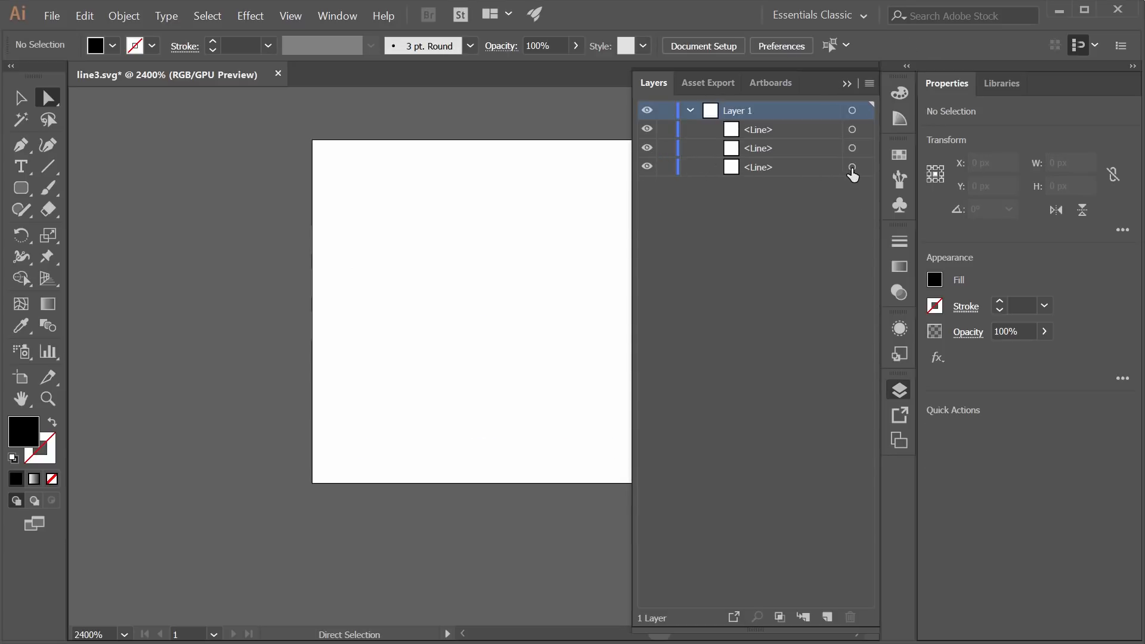
- Delete the two shorter lines from Layer 1, keeping only the 17 px line
click(852, 167)
click(852, 130)
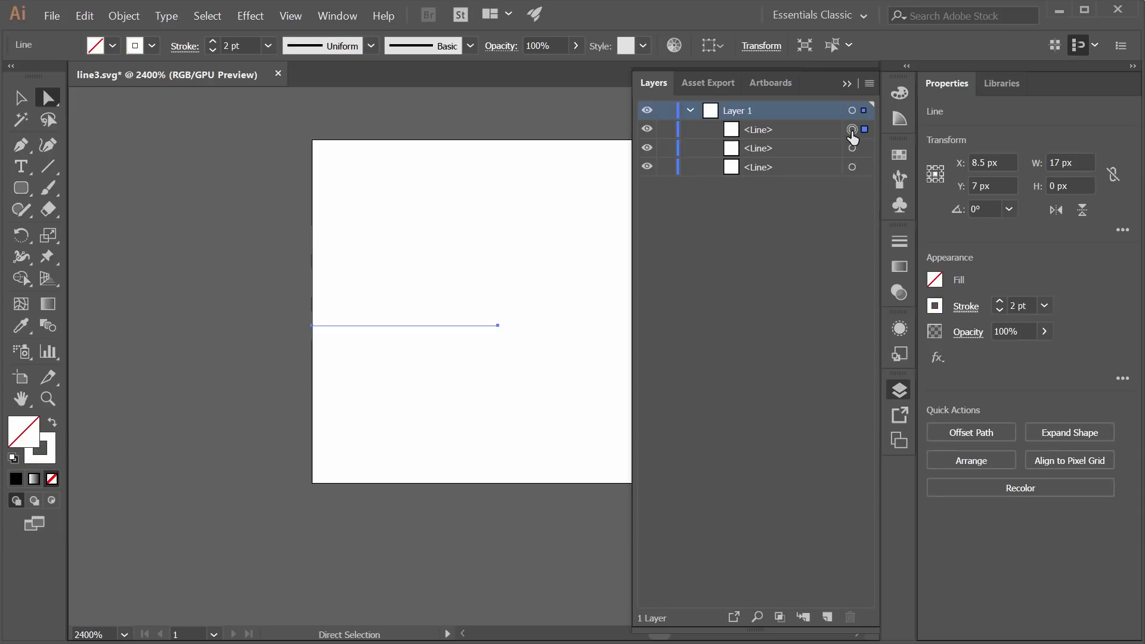
key(Delete)
click(853, 138)
key(Delete)
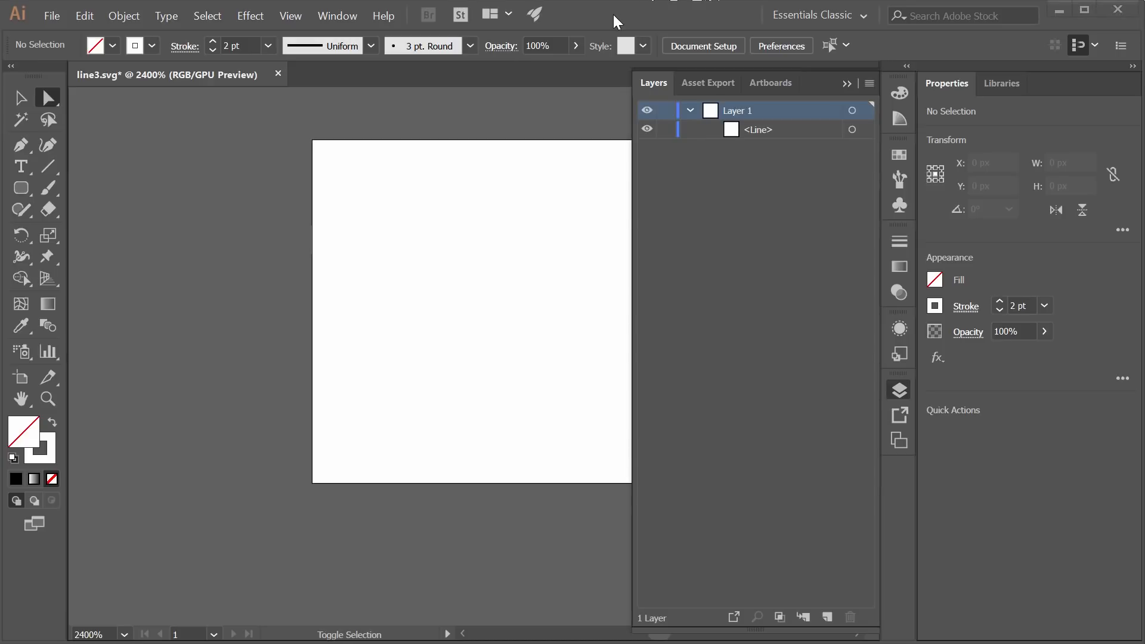
- Save the remaining line as an SVG file named line1, reviewing its SVG code before accepting the export options
key(ctrl+shift+s)
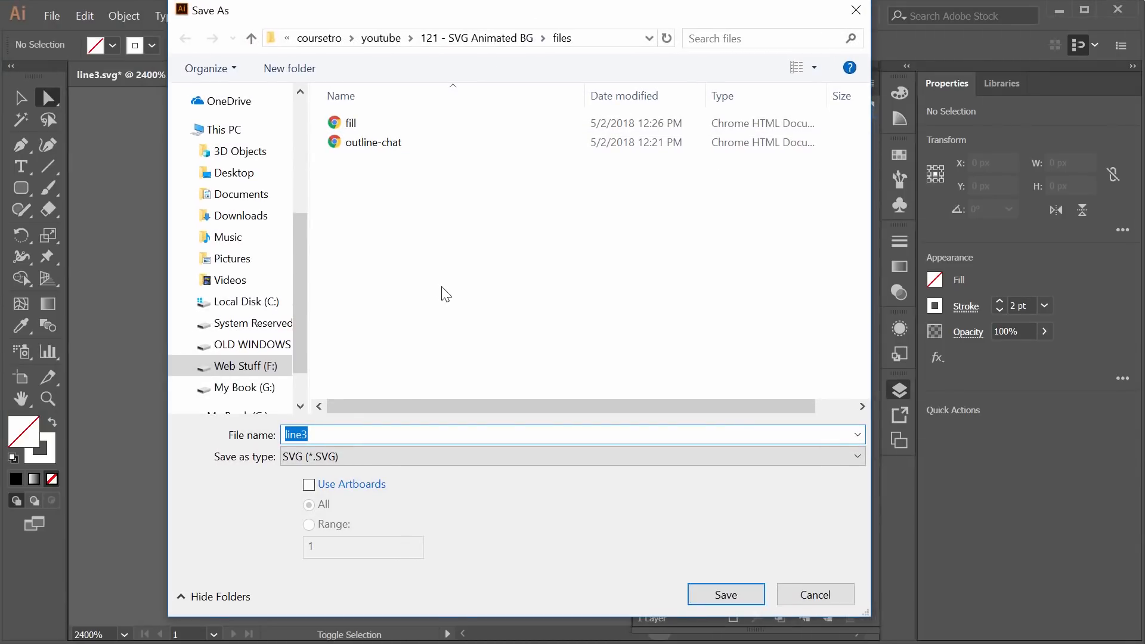
text(line1)
key(Return)
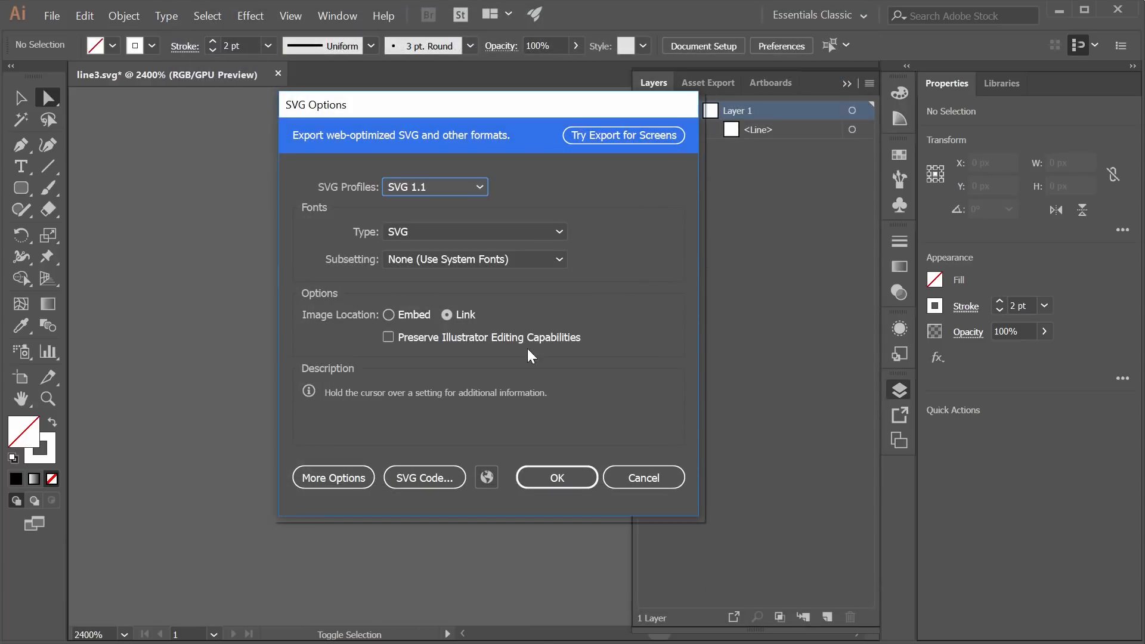
click(420, 478)
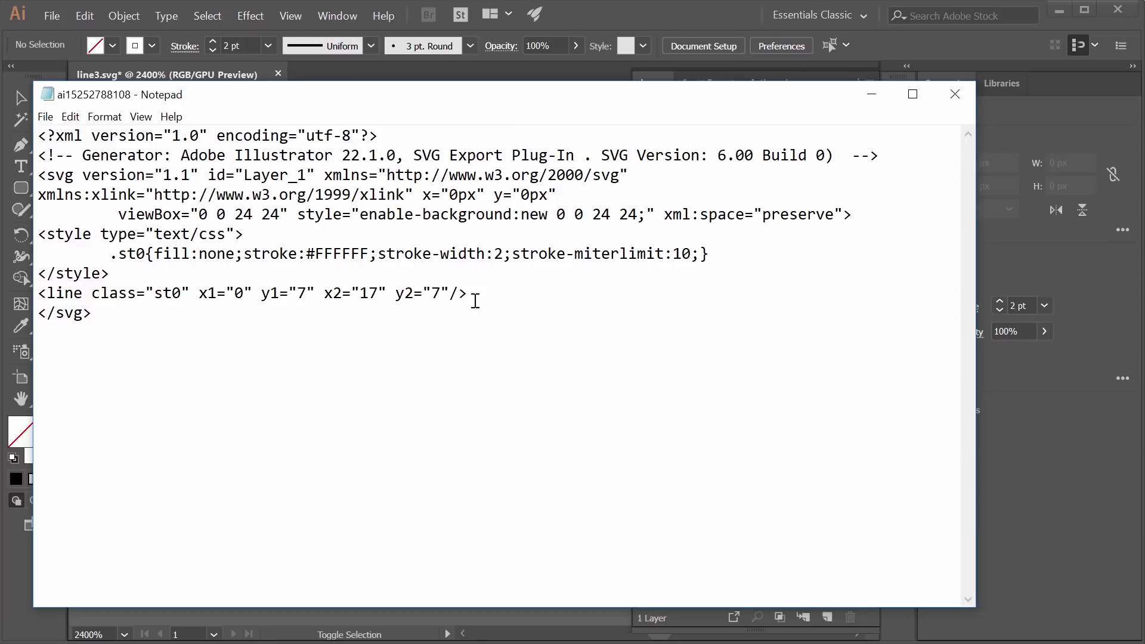
key(ctrl+a)
click(595, 285)
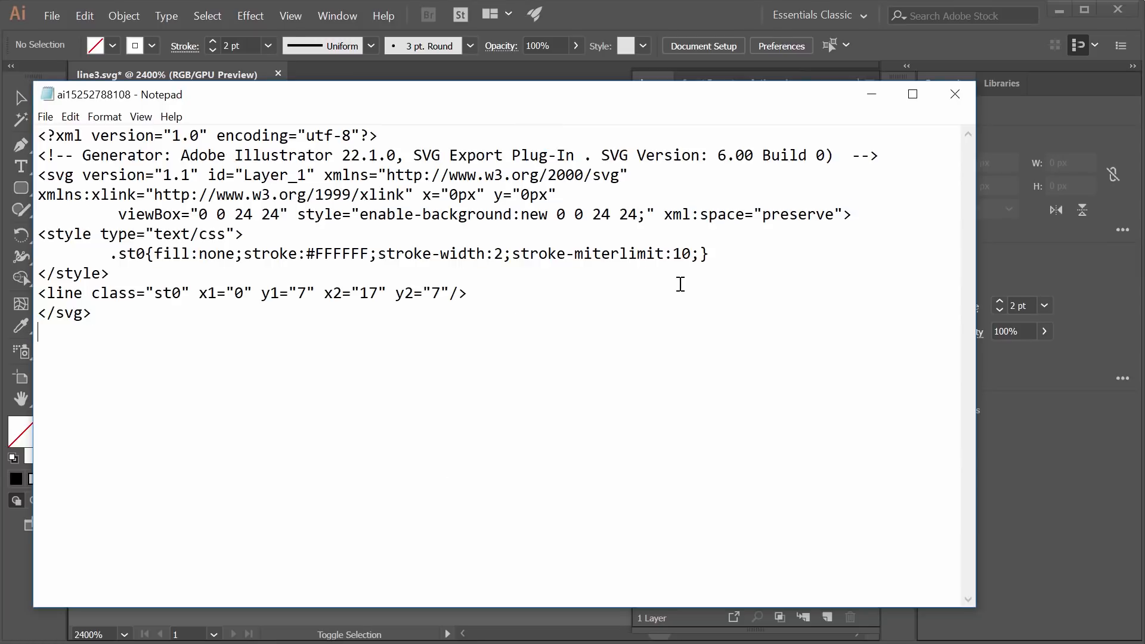
click(955, 95)
click(551, 477)
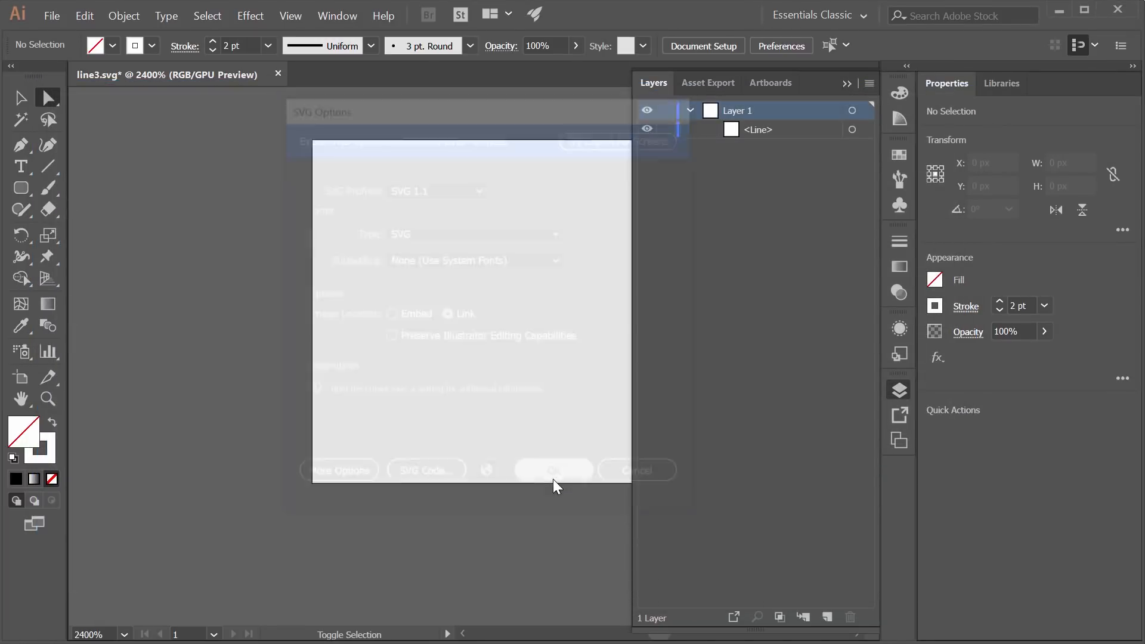
- Restore the deleted lines and delete the 13 px and 17 px ones, keeping only the 15 px line selected
key(ctrl+f)
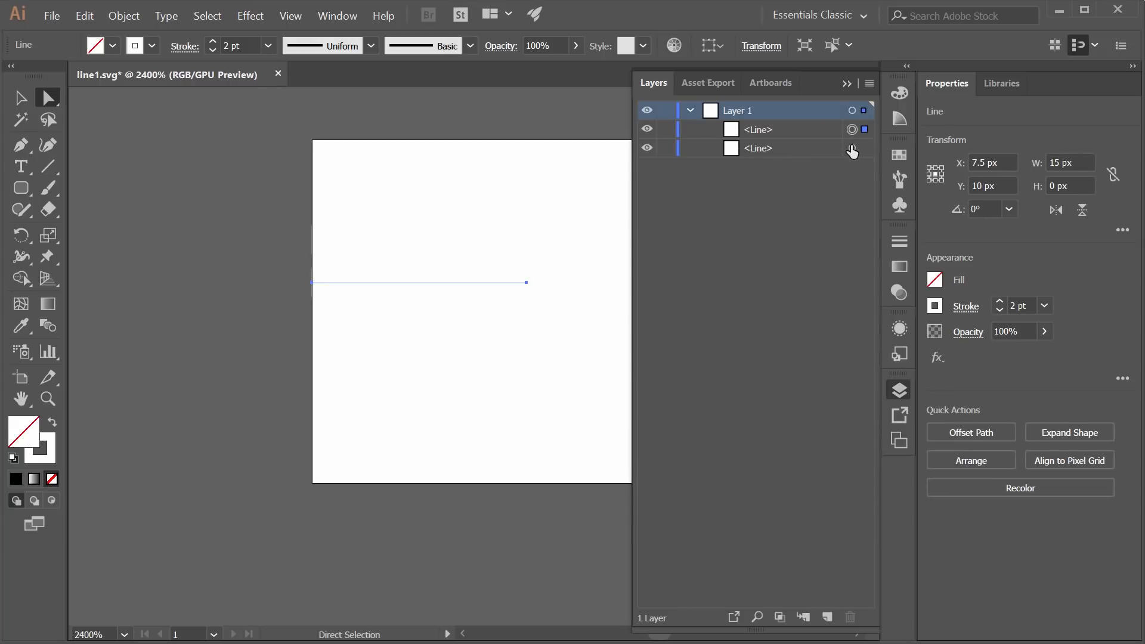
key(ctrl+z)
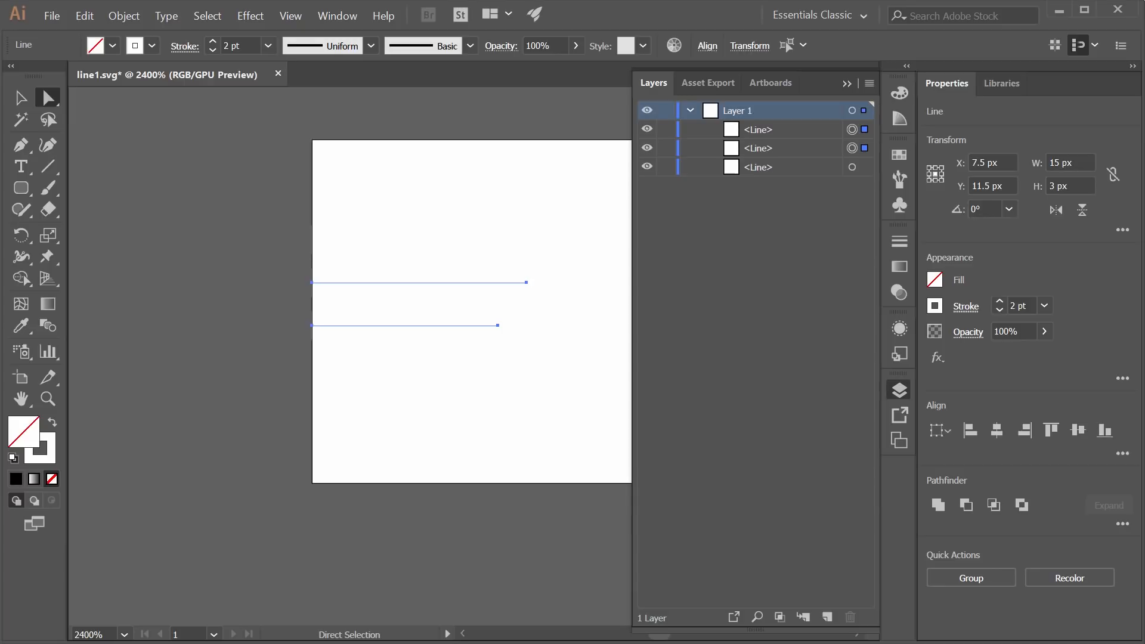
key(ctrl+a)
click(851, 130)
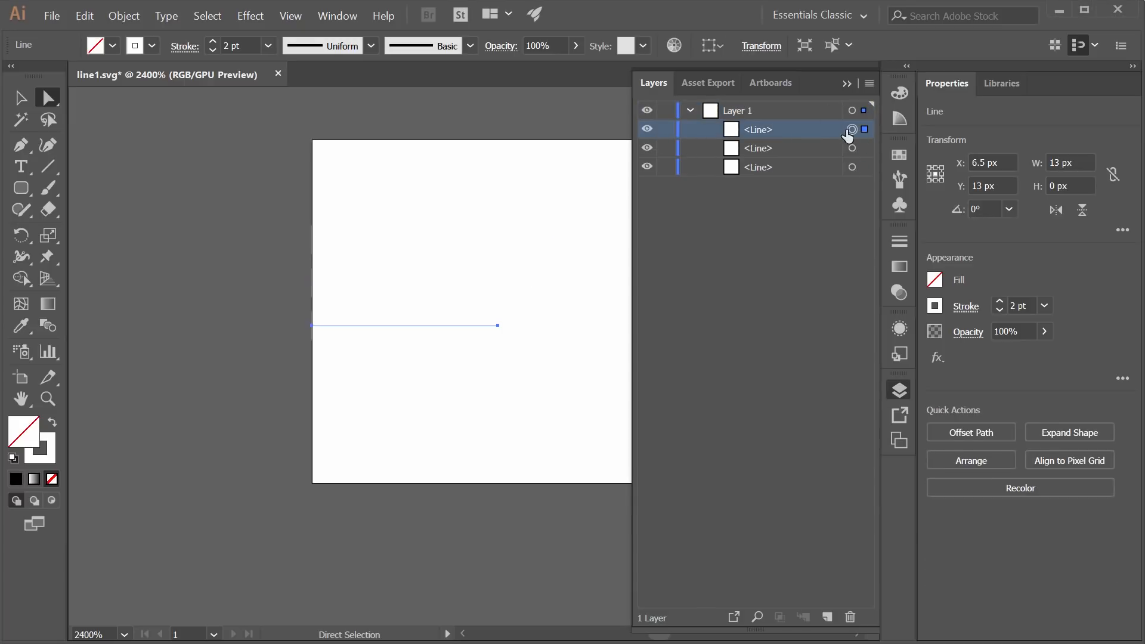
key(Delete)
click(852, 148)
key(Delete)
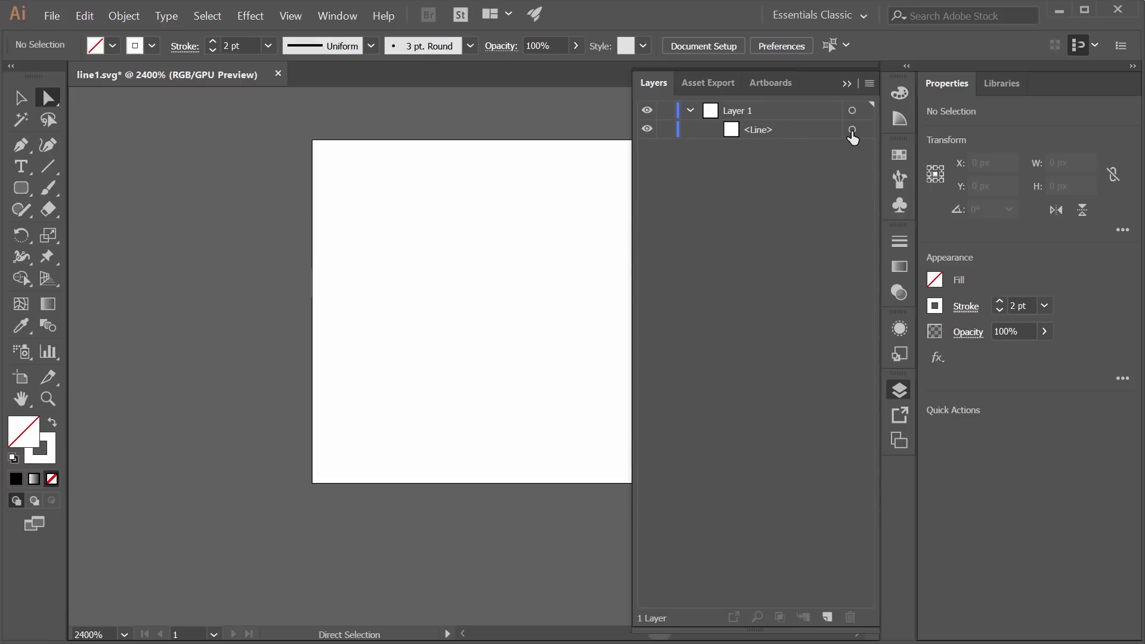
click(851, 129)
- Save the remaining 15 px line as an SVG file named line2 with the default SVG options
key(ctrl+shift+s)
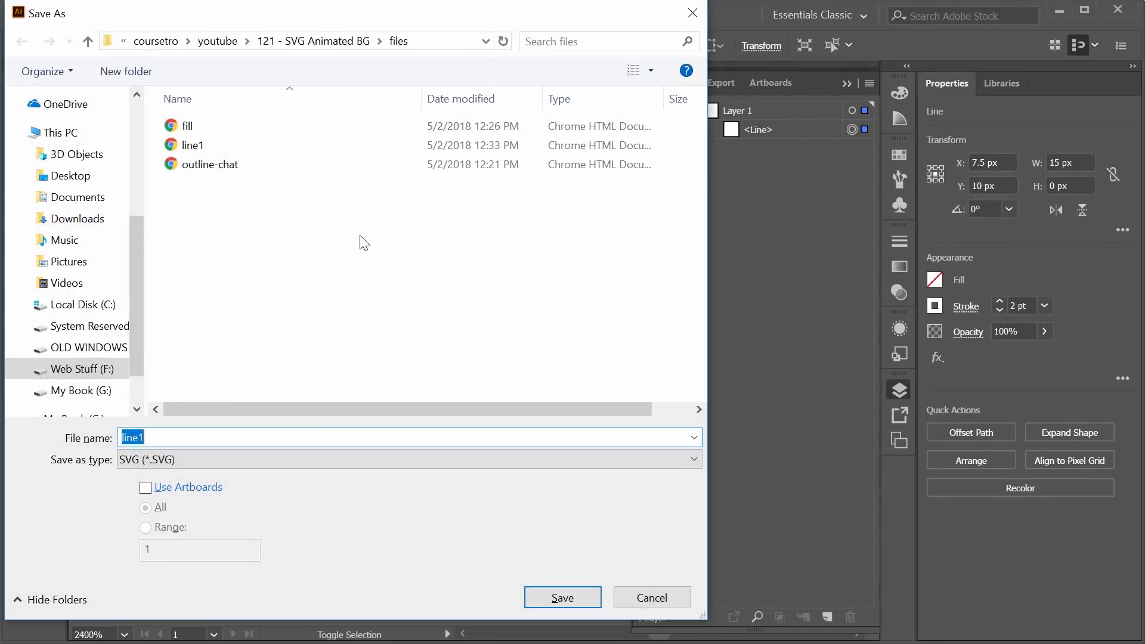
text(line1)
key(Return)
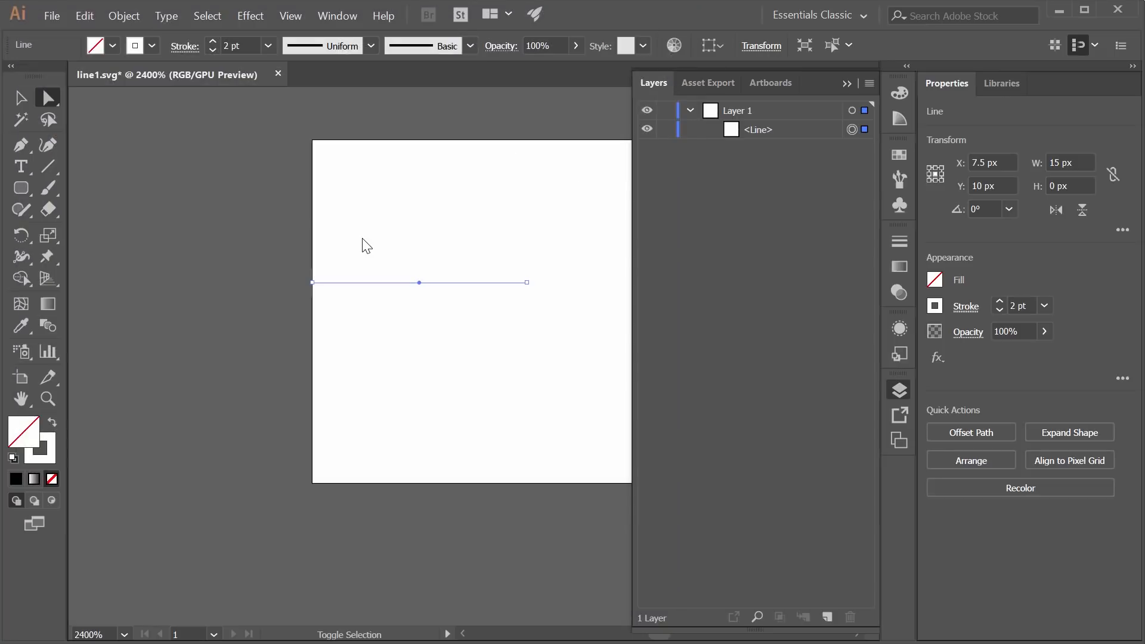
click(553, 477)
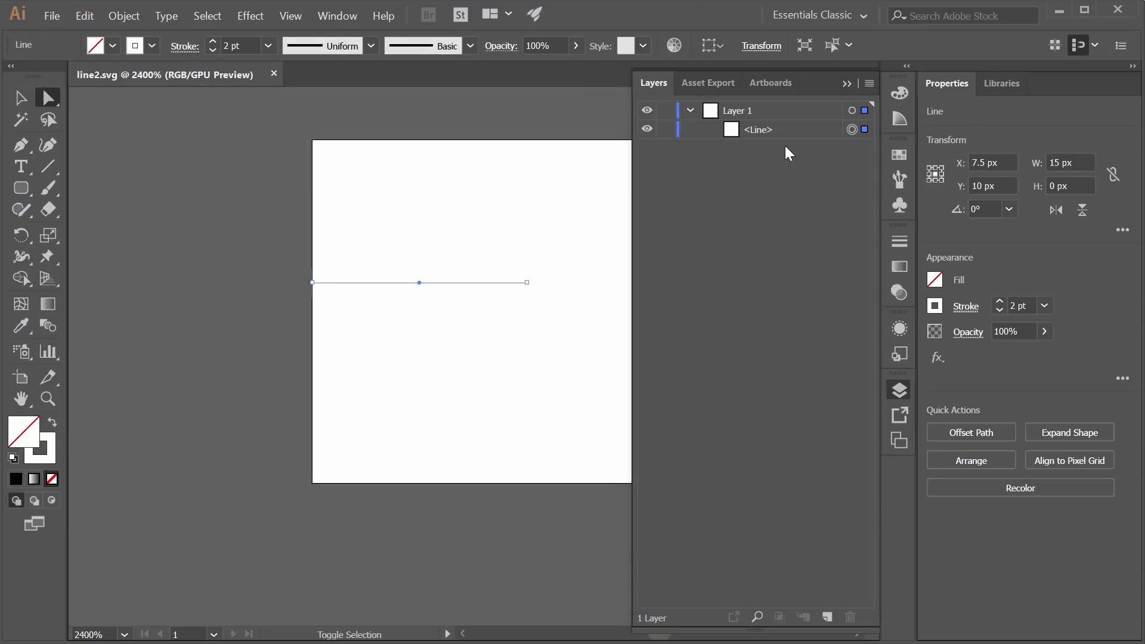
- Restore the three lines and delete the 15 px and 13 px ones from Layer 1
key(ctrl+z)
key(ctrl+z)
click(851, 149)
shift+click(850, 131)
key(Delete)
- Save the remaining 17 px line as an SVG file named line3 with the default SVG options
key(ctrl+shift+s)
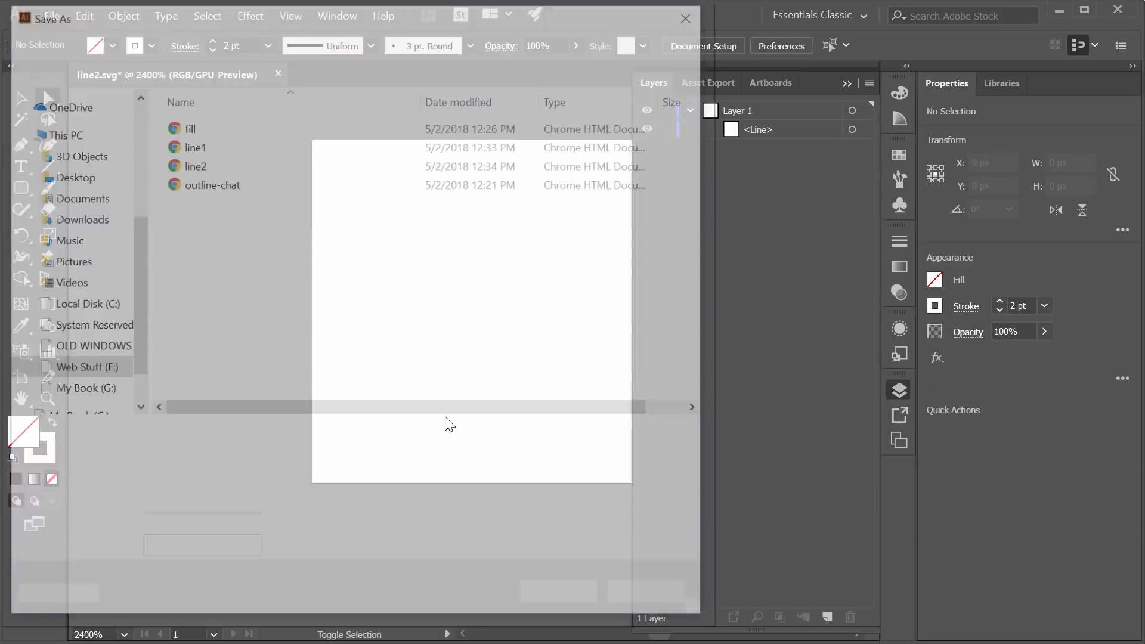
text(line3)
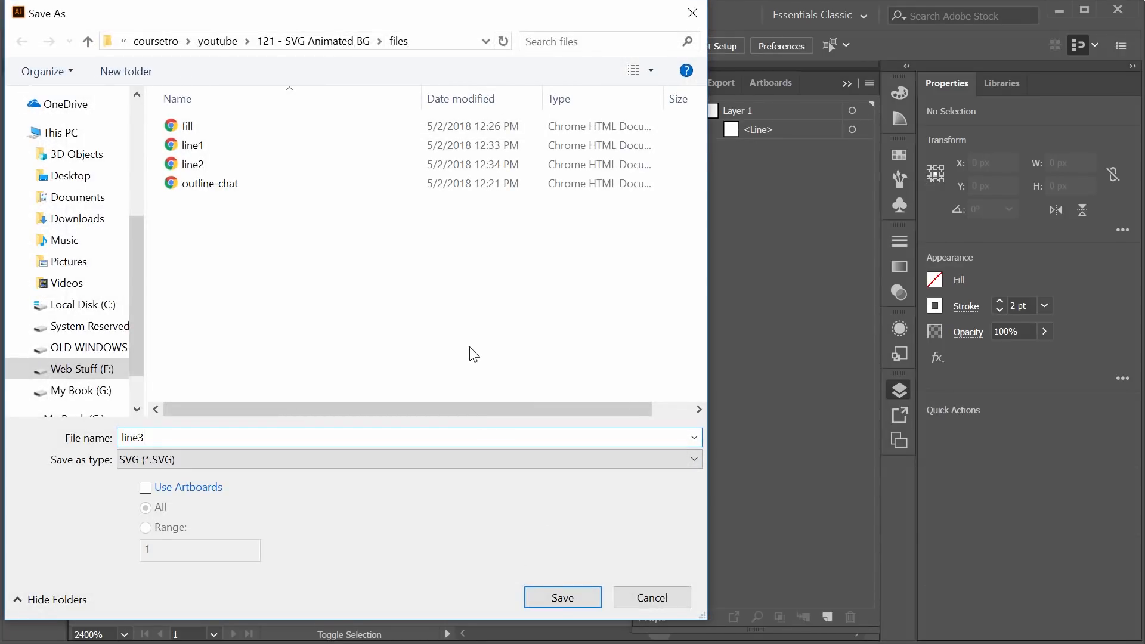
key(Return)
click(557, 478)
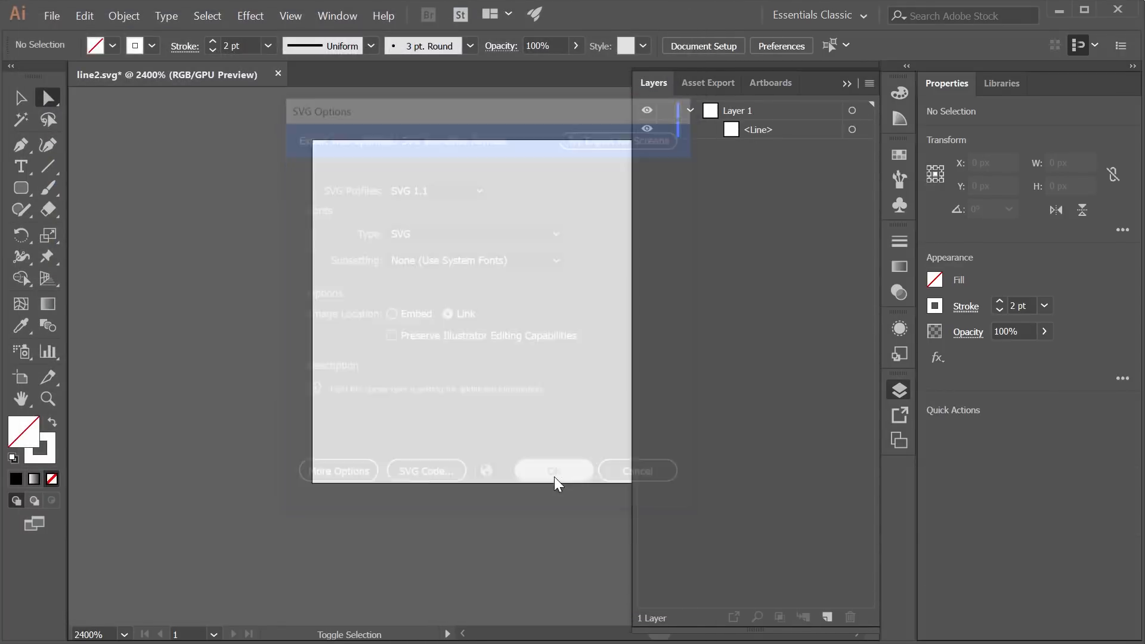
- Undo the deletions to bring back all lines and paths, then hide the wave path
key(ctrl+z)
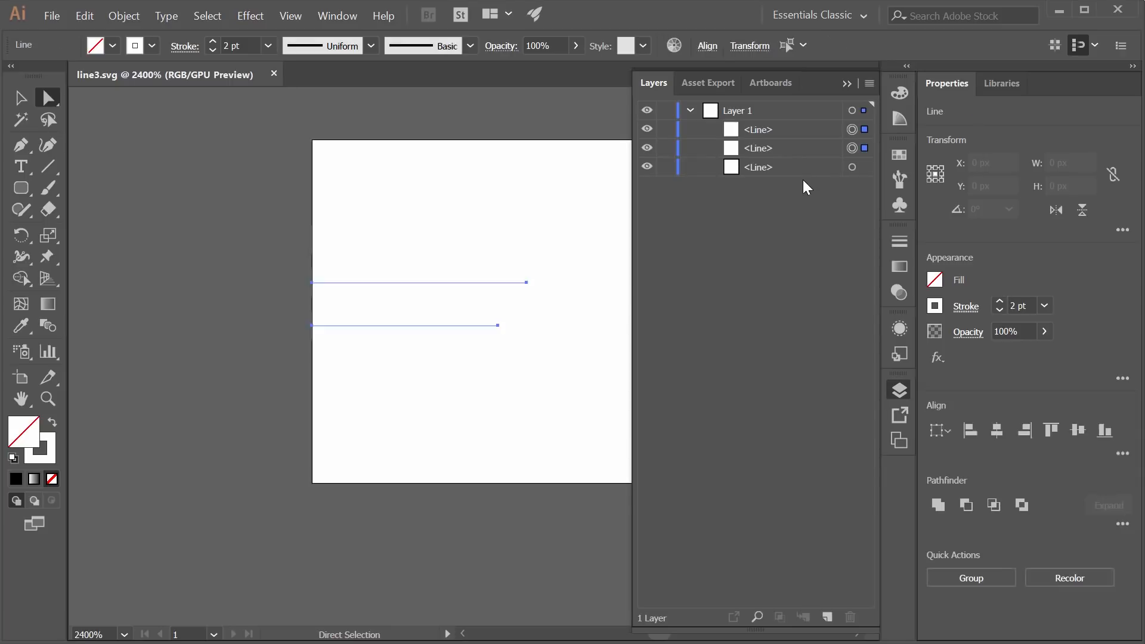
key(ctrl+z)
key(ctrl+shift+a)
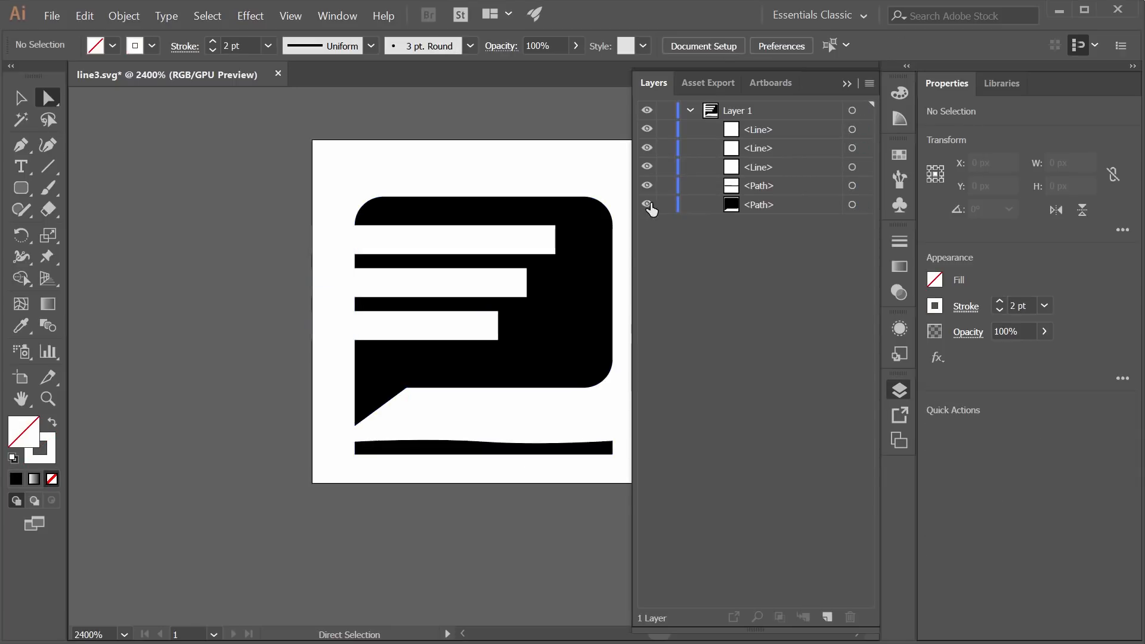
click(647, 185)
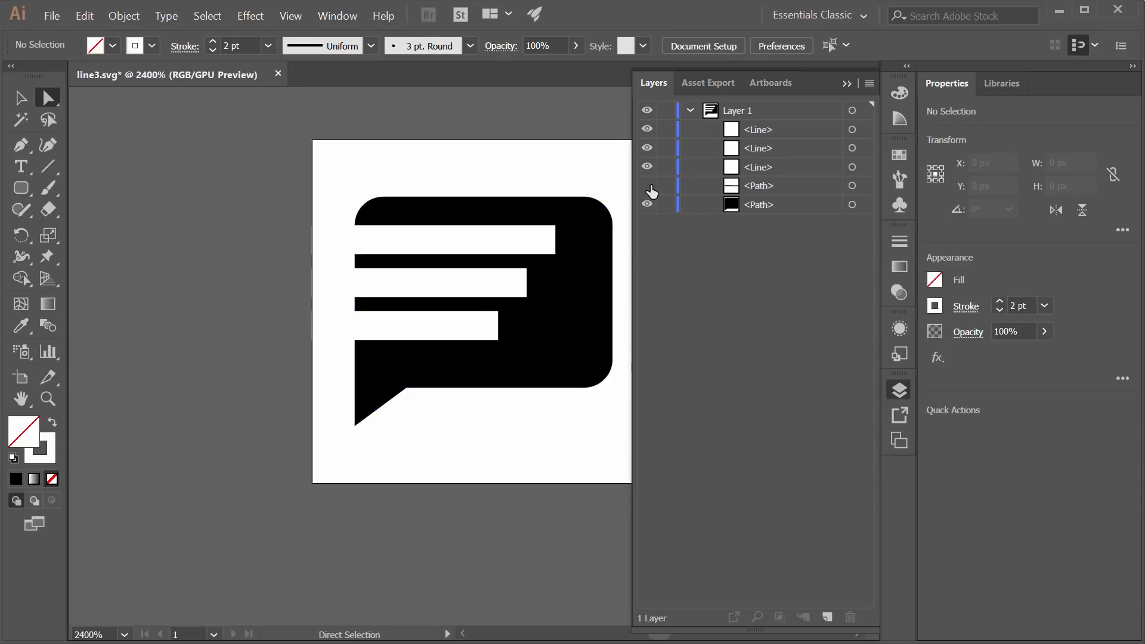
- Switch to Shape Shifter and import the SVG files line1, line2 and line3 together
click(1059, 10)
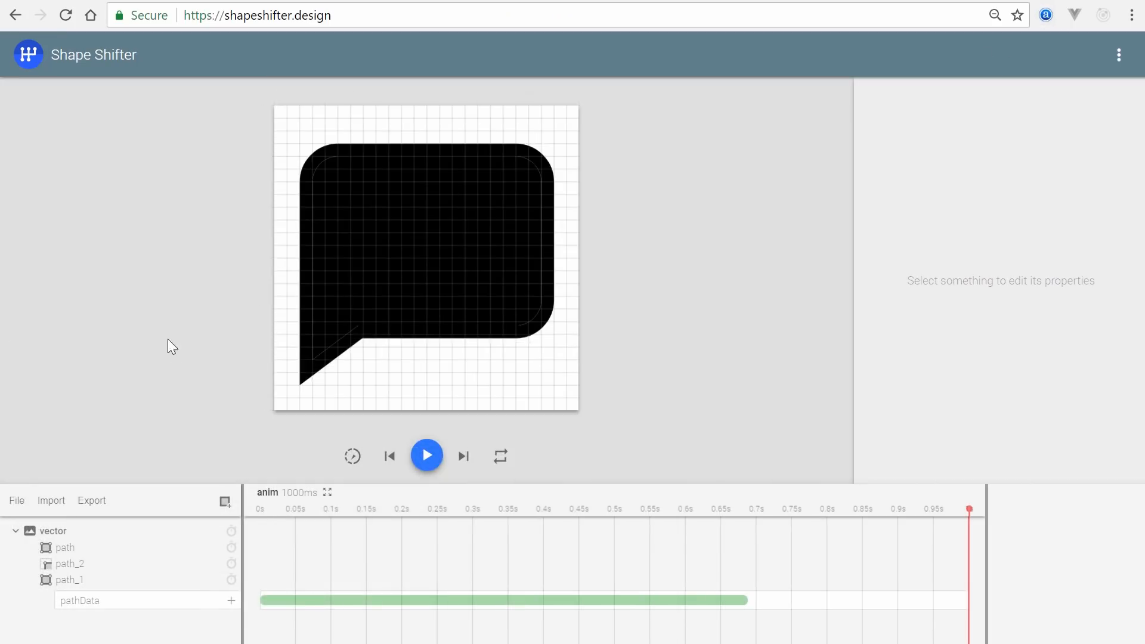
click(52, 507)
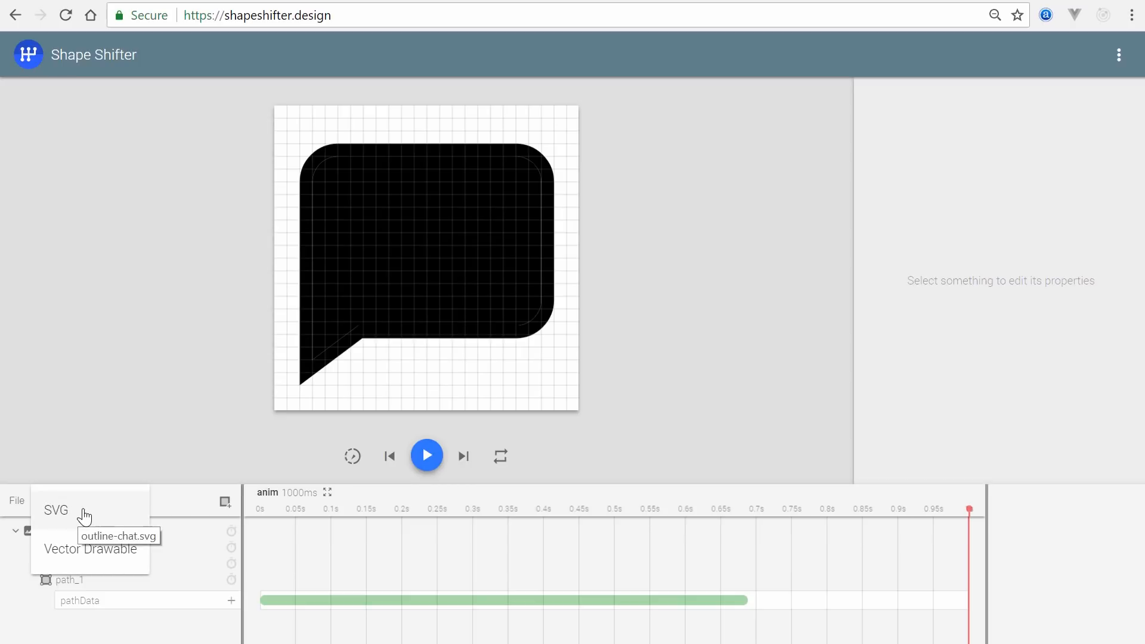
click(65, 512)
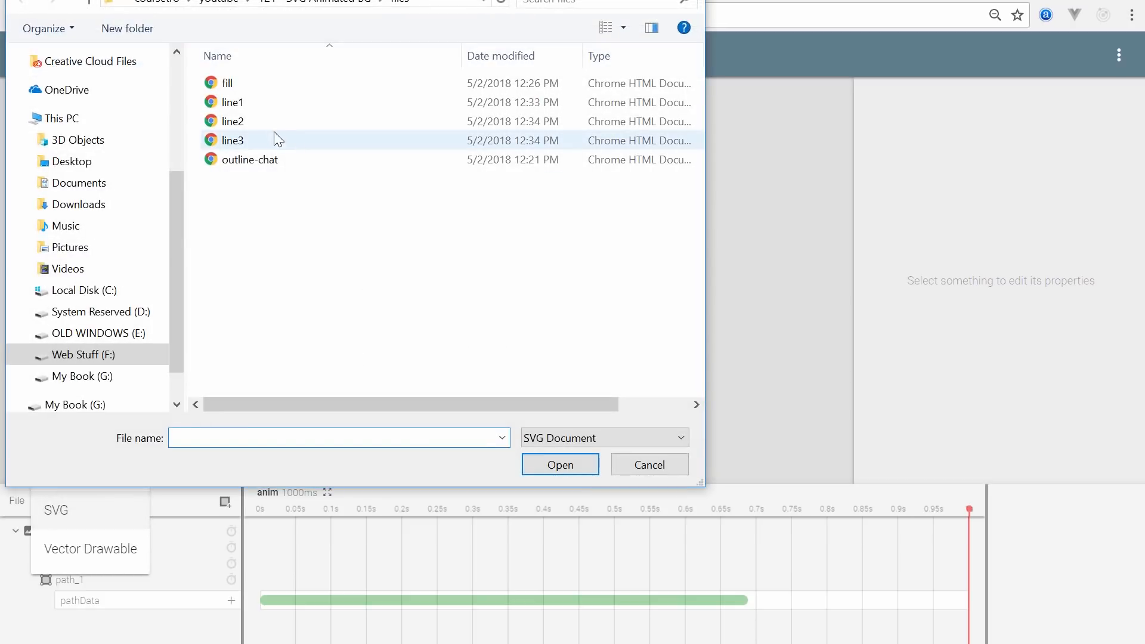
click(244, 104)
shift+click(280, 141)
click(546, 462)
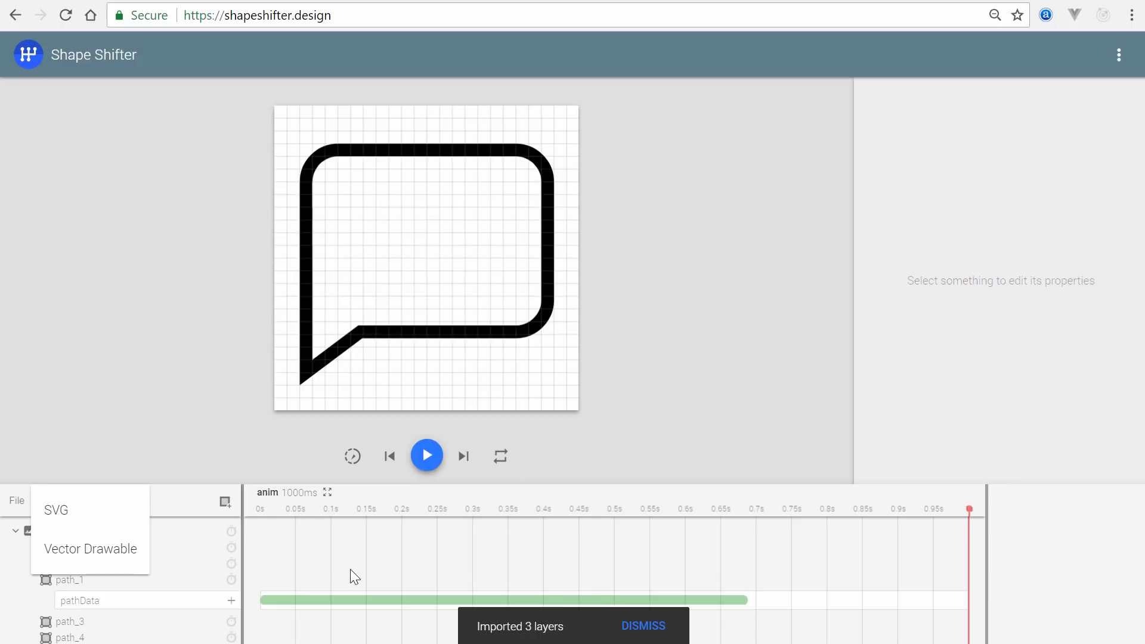
- Check the position and path data of the imported line layers path_3, path_4 and path_5
click(82, 621)
scroll(89, 621, down, 1)
scroll(83, 626, down, 1)
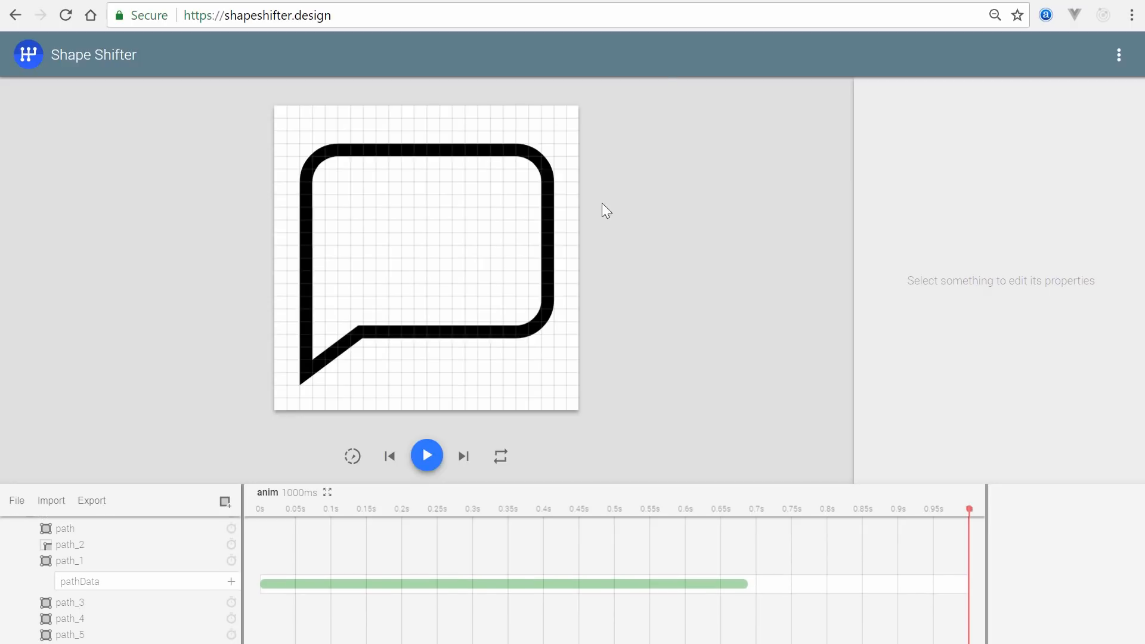
click(70, 603)
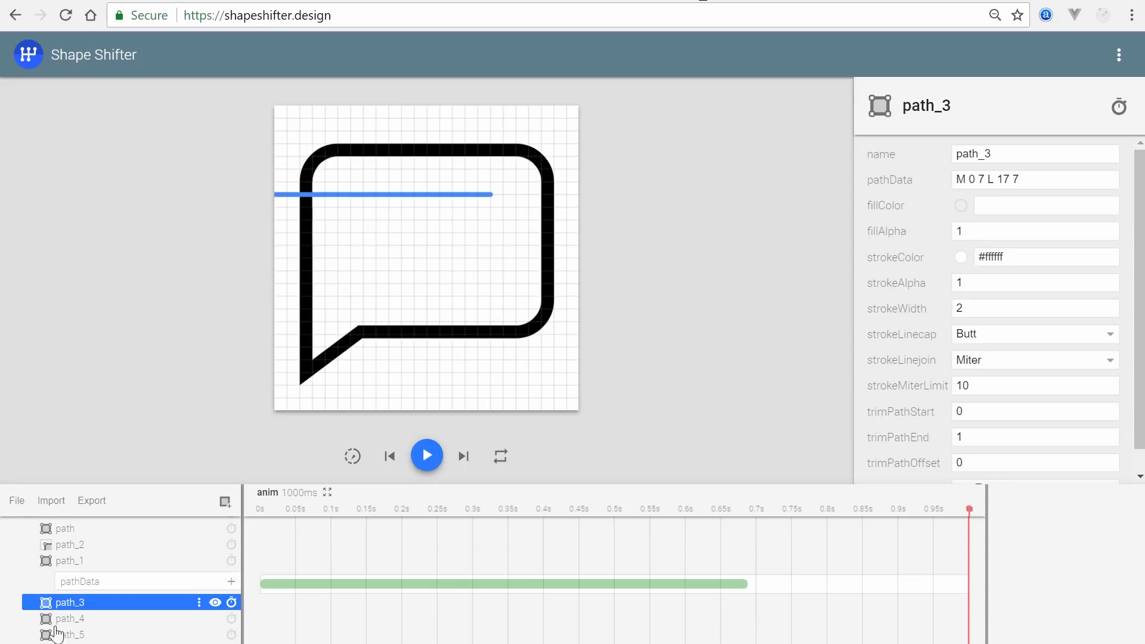
click(75, 619)
click(89, 635)
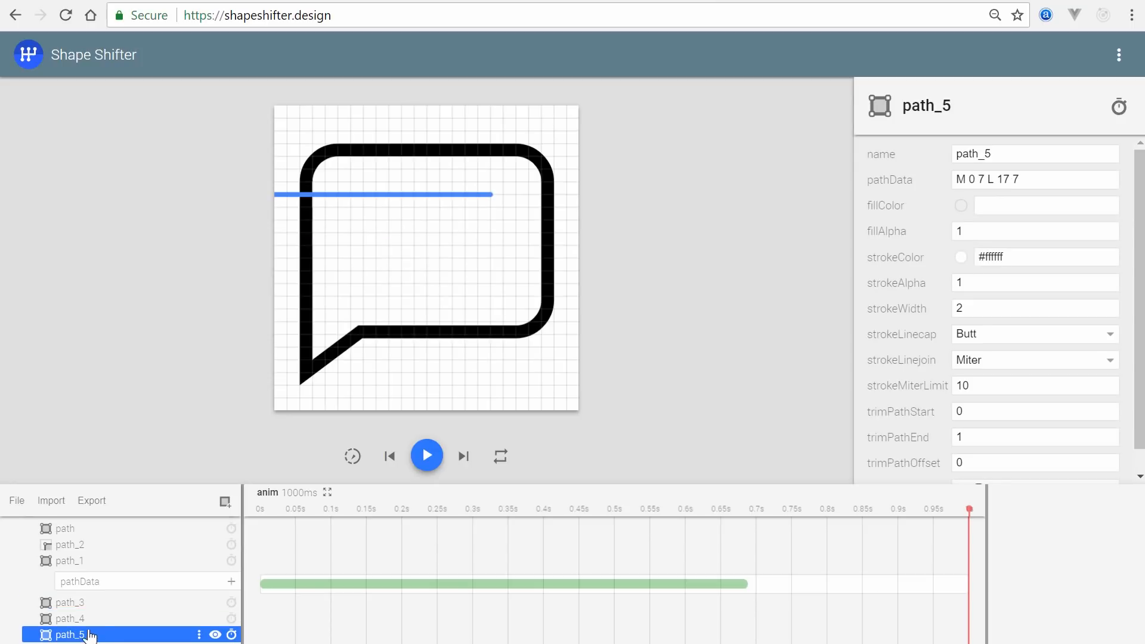
click(79, 620)
click(79, 603)
click(95, 622)
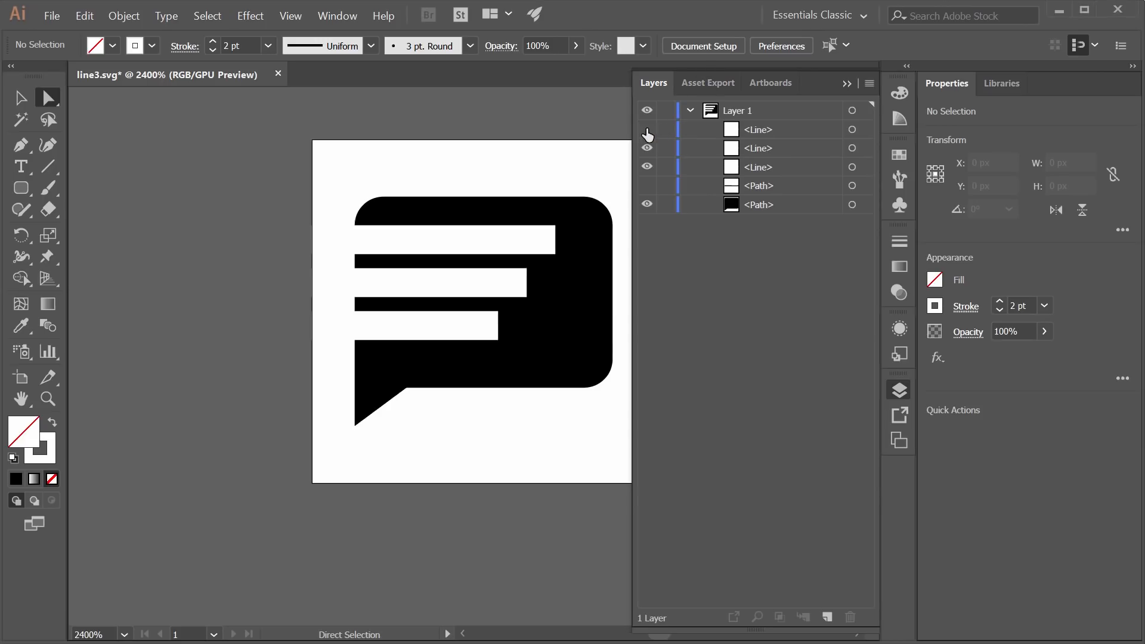
- Switch to Illustrator and delete the 15 px line, the 17 px line and the black chat bubble path
click(647, 129)
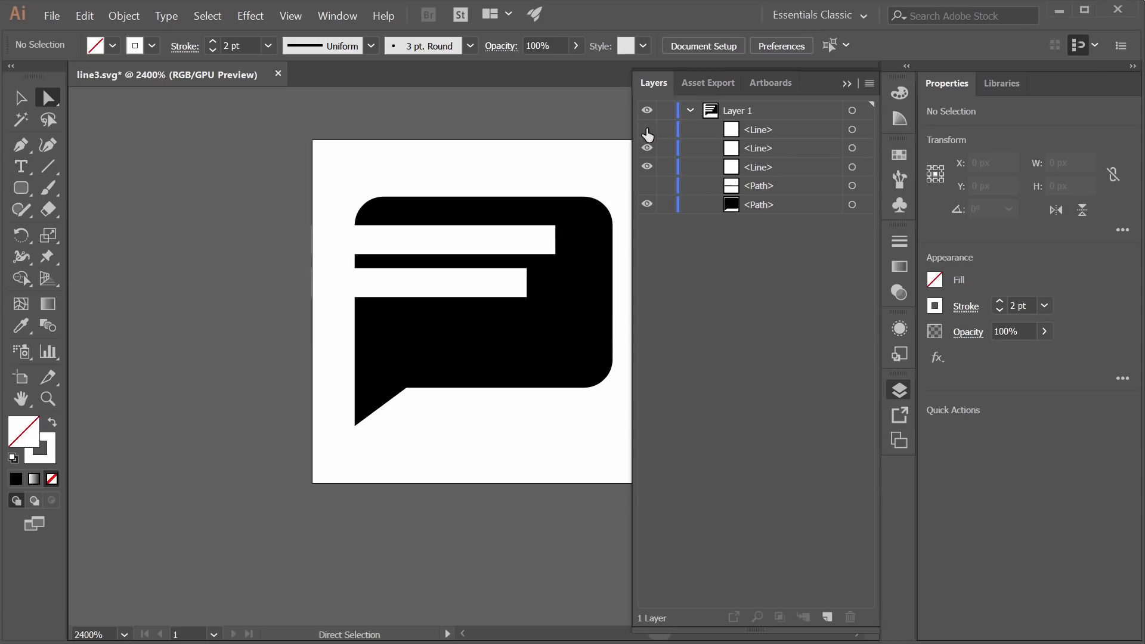
click(647, 130)
click(853, 148)
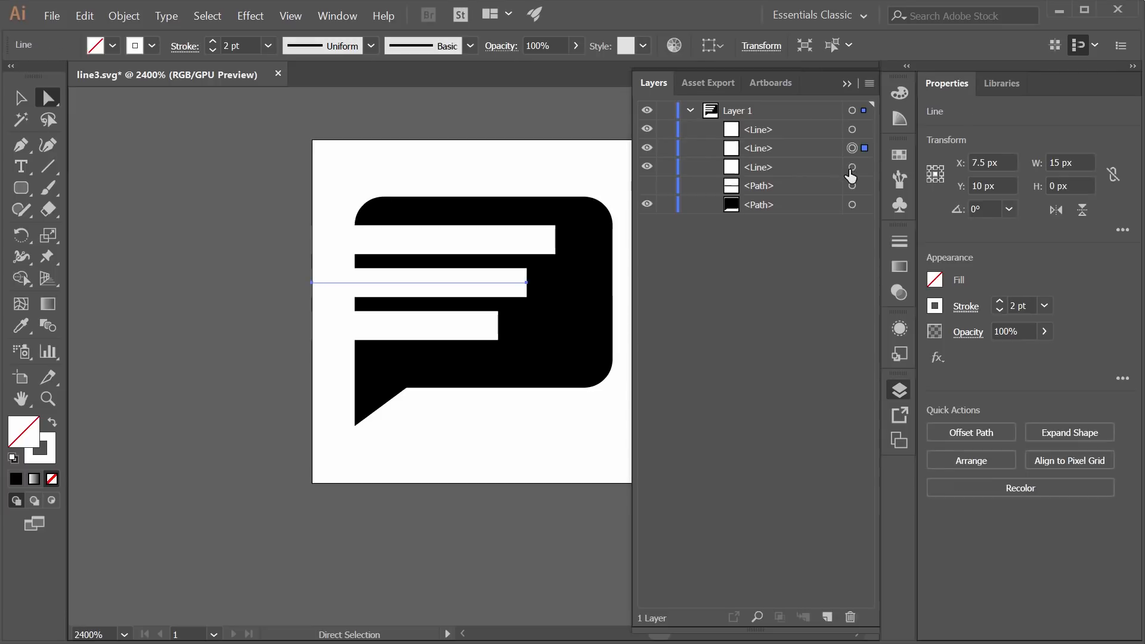
shift+click(852, 167)
shift+click(852, 204)
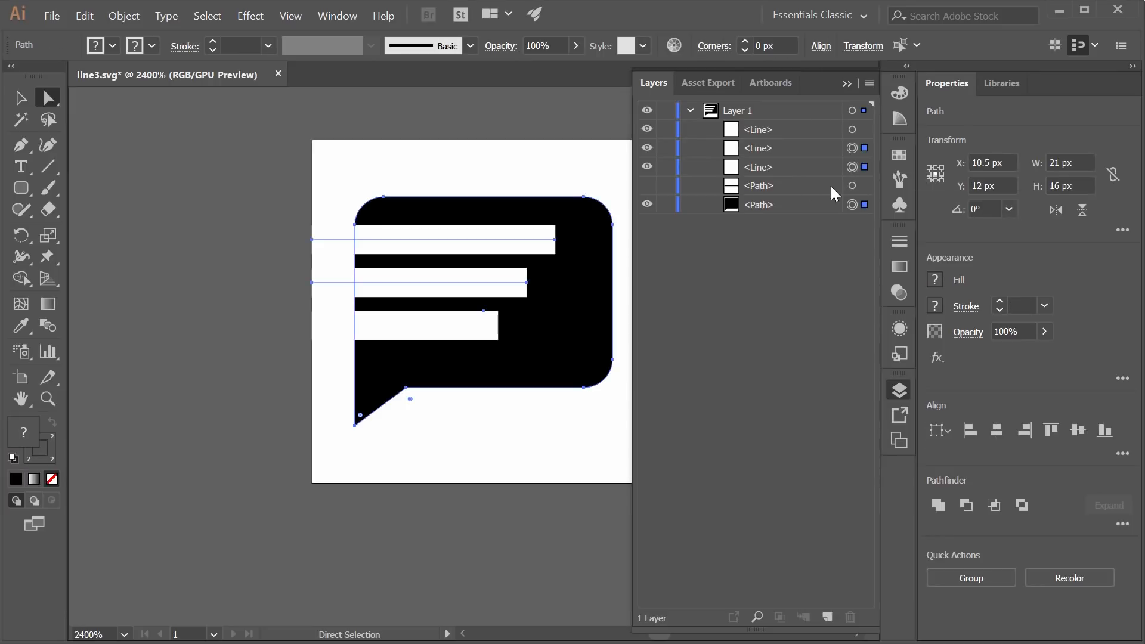
key(Delete)
- Unhide the wave path and delete it, keeping only the 13 px line in Layer 1
click(647, 148)
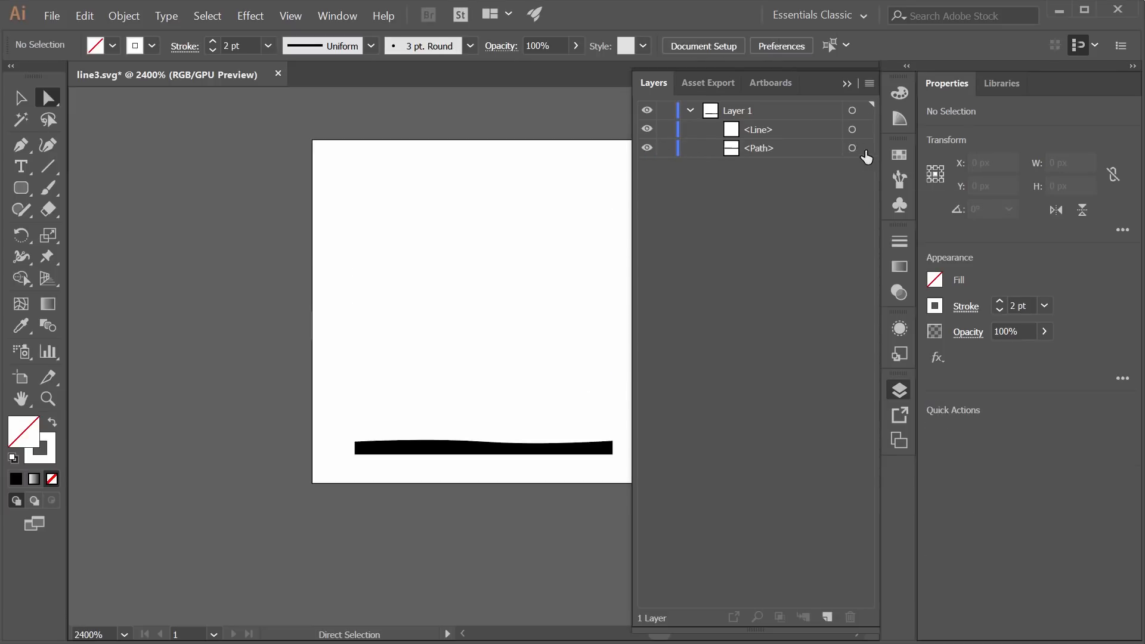
click(852, 148)
key(Delete)
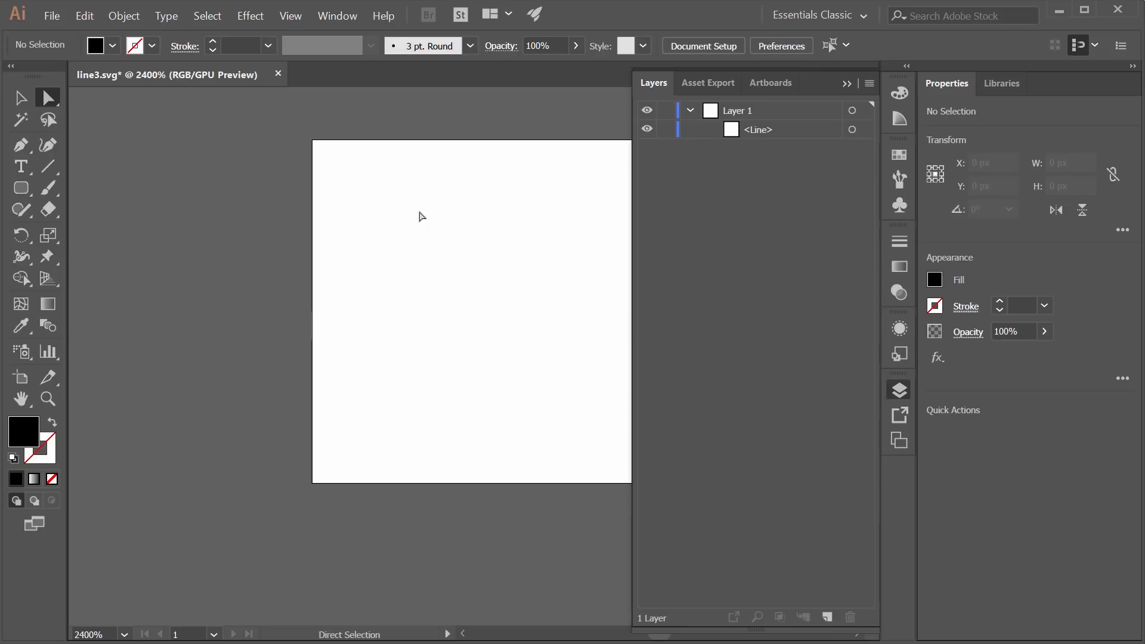
- Save the remaining 13 px line over the existing line3 SVG file with the default SVG options
key(ctrl+shift+s)
double_click(256, 184)
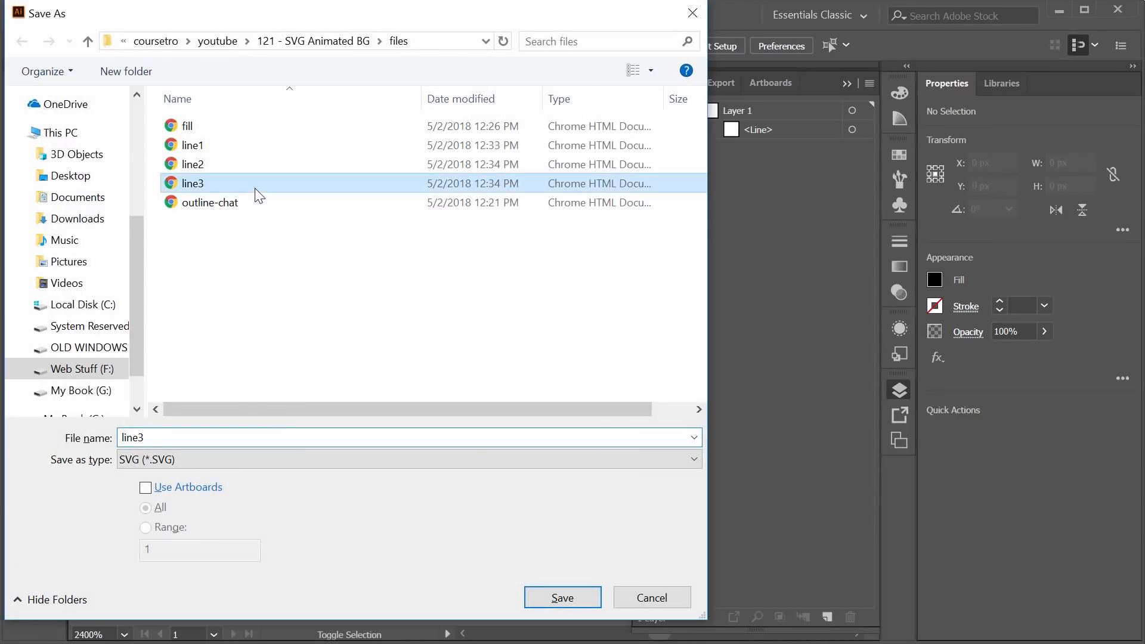
click(684, 416)
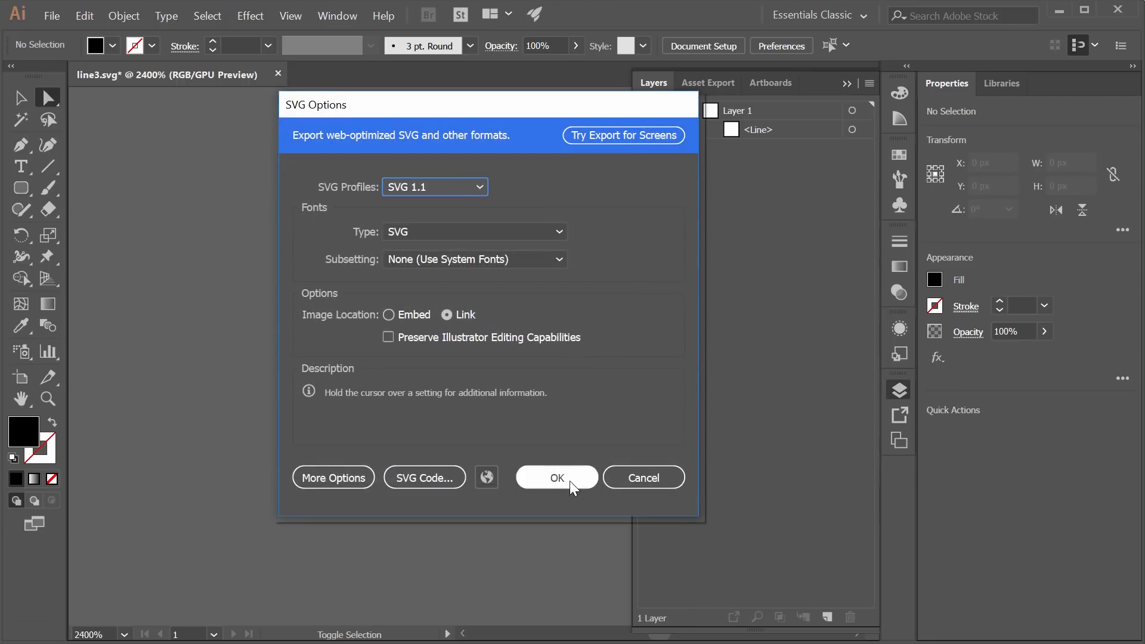
click(564, 475)
- Switch back to Shape Shifter and delete the duplicate 17 px line layer path_5
click(1053, 18)
click(158, 294)
click(87, 620)
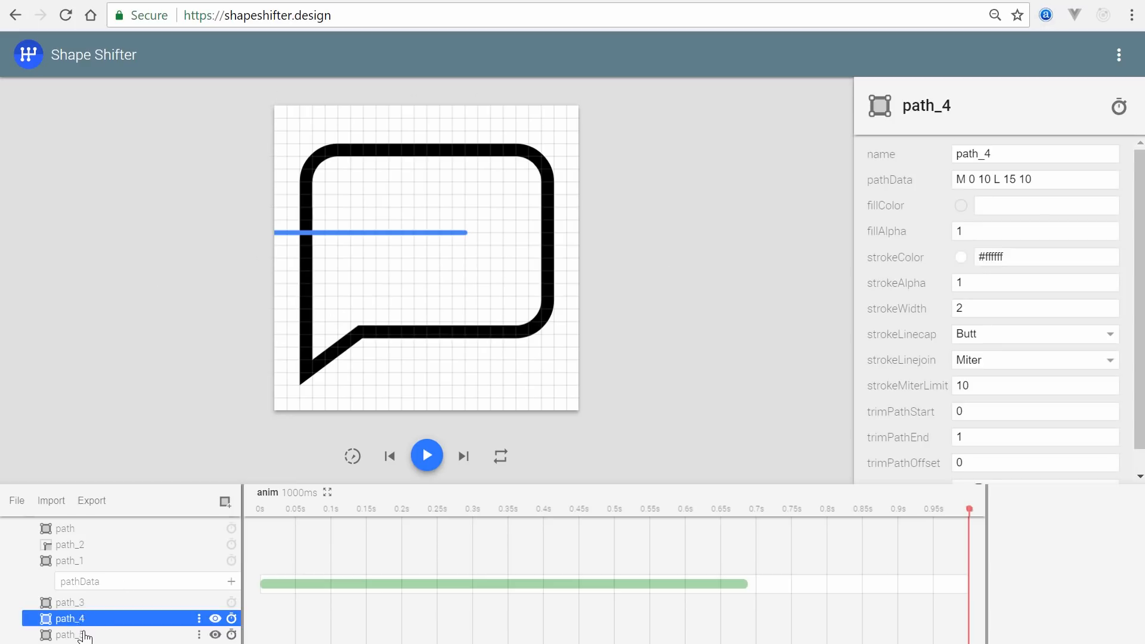
click(85, 635)
key(Delete)
- Import the corrected line3 SVG file
click(51, 501)
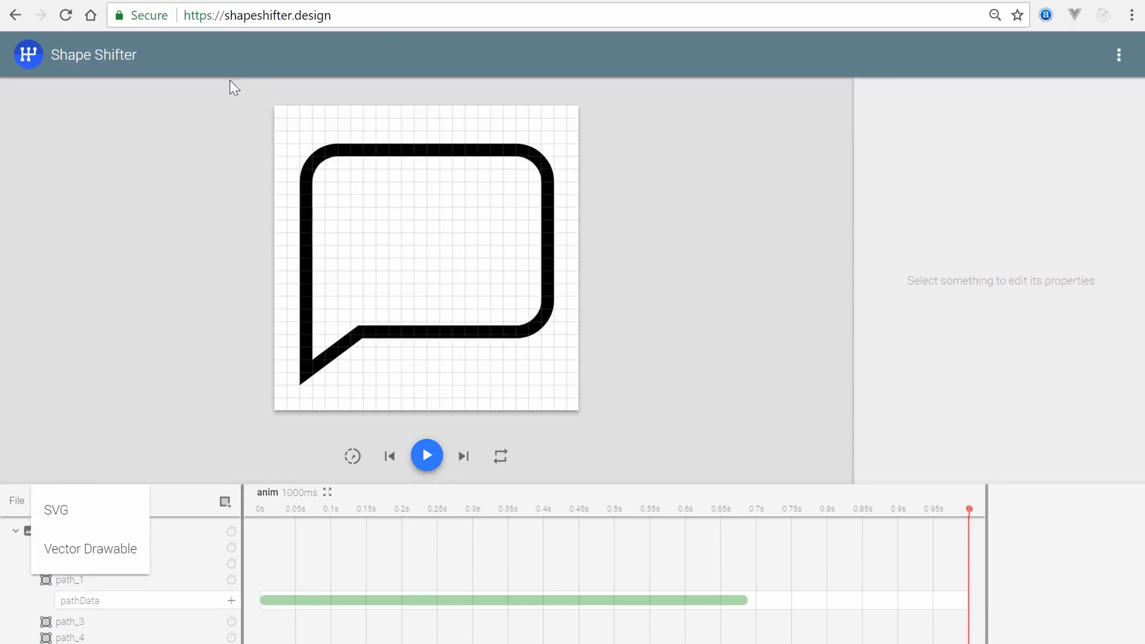
click(140, 511)
click(232, 140)
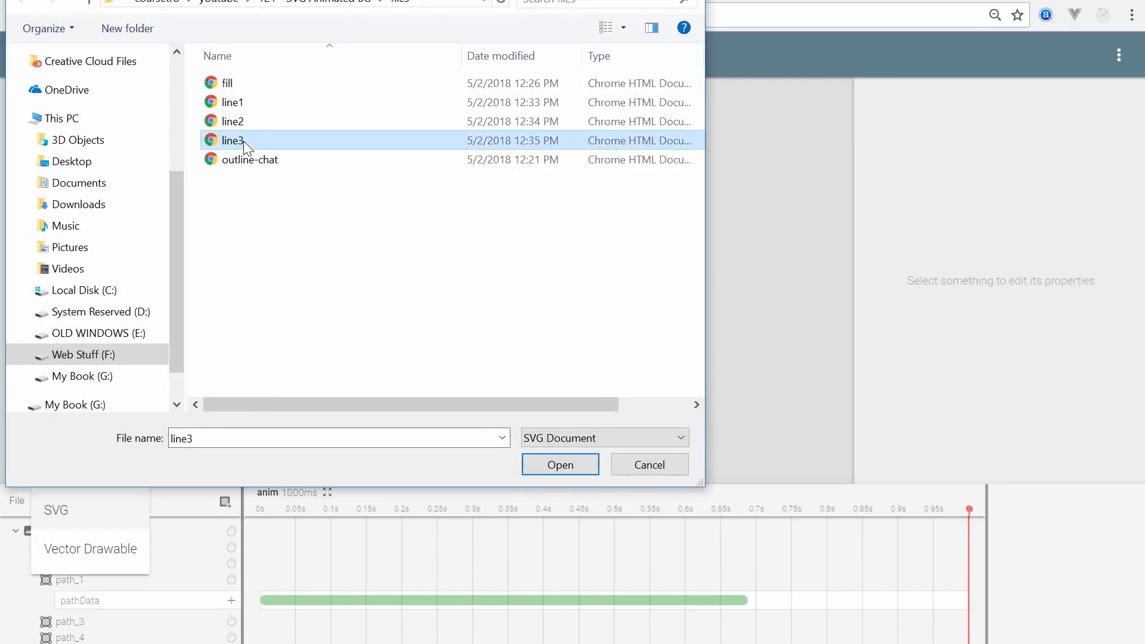
double_click(302, 156)
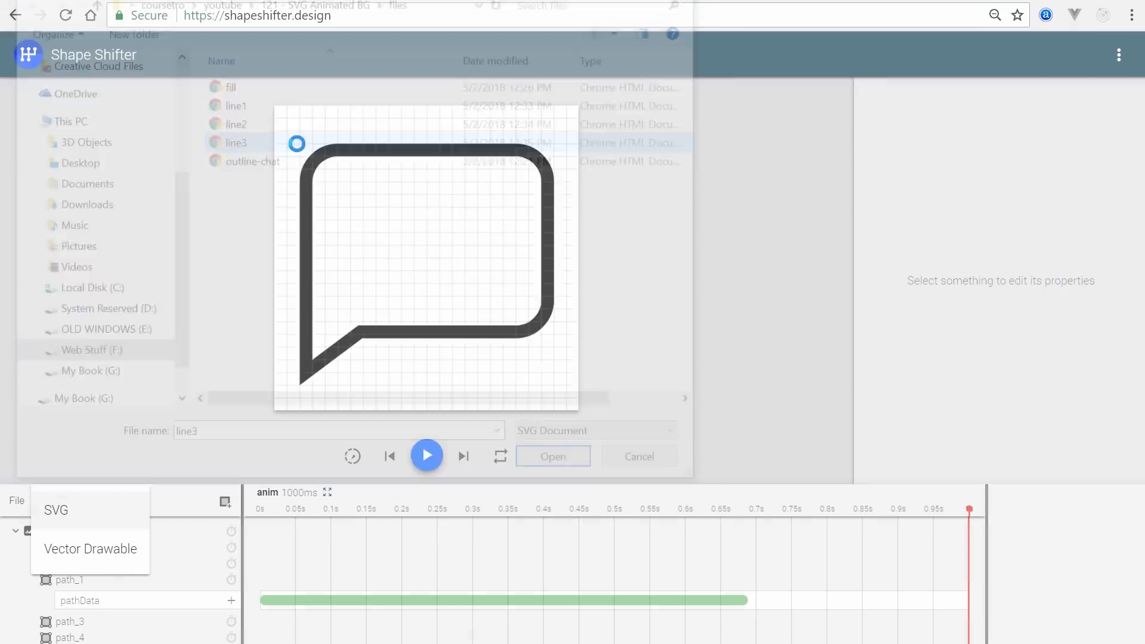
- Move the three line layers path_3, path_4 and path_5 between path and path_2 in the layer list
click(83, 621)
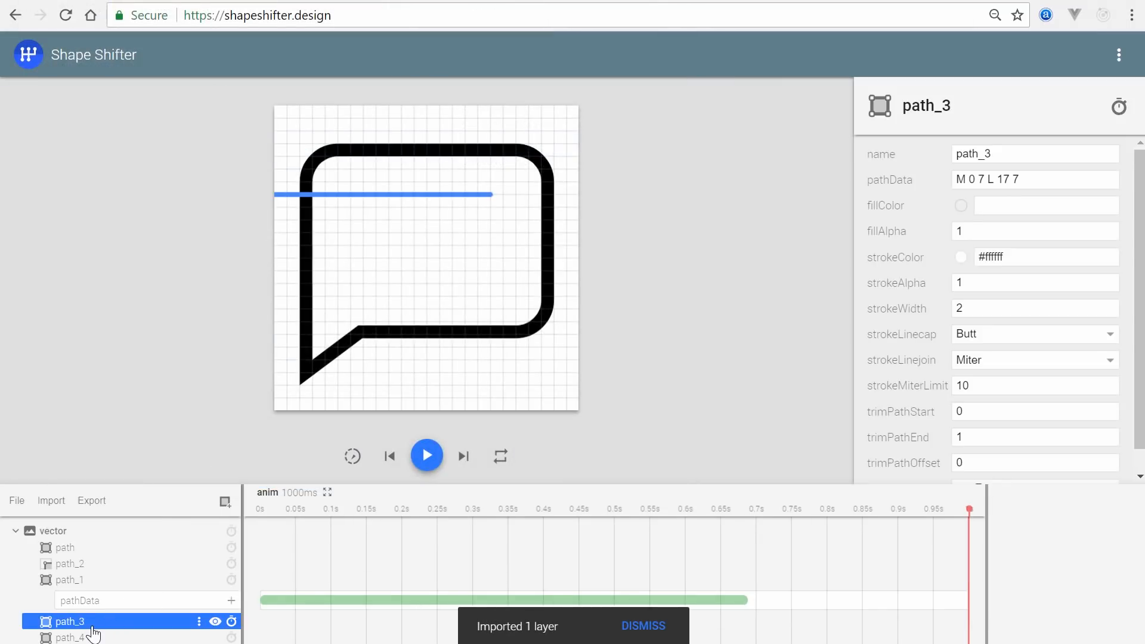
click(90, 638)
scroll(87, 636, down, 1)
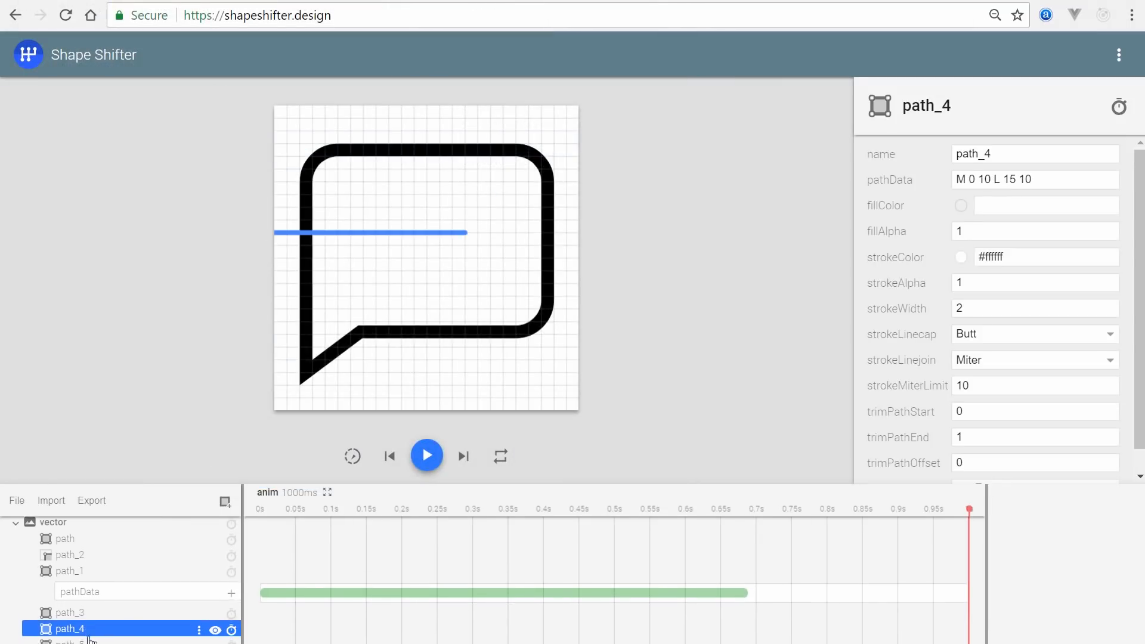
click(86, 638)
click(84, 613)
shift+click(84, 638)
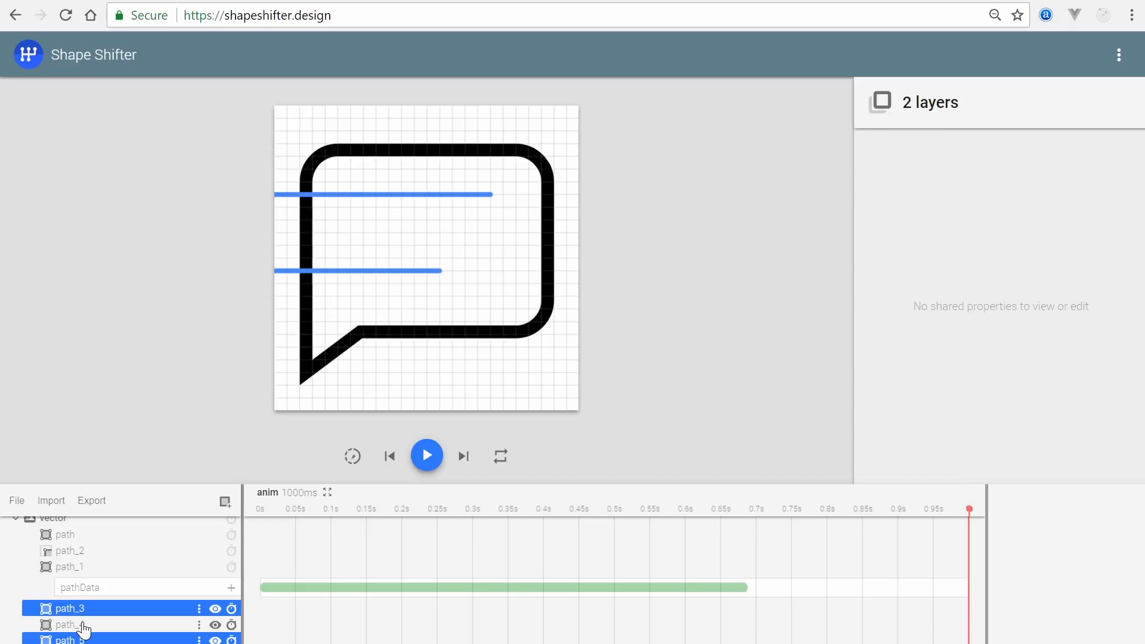
shift+click(84, 629)
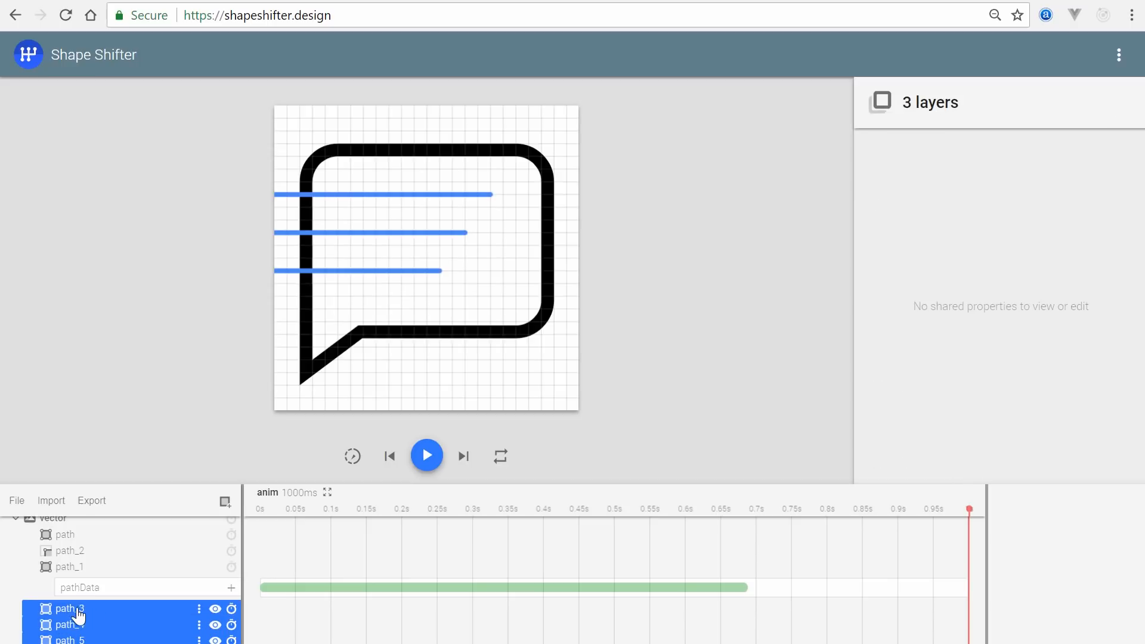
drag(76, 616, 70, 548)
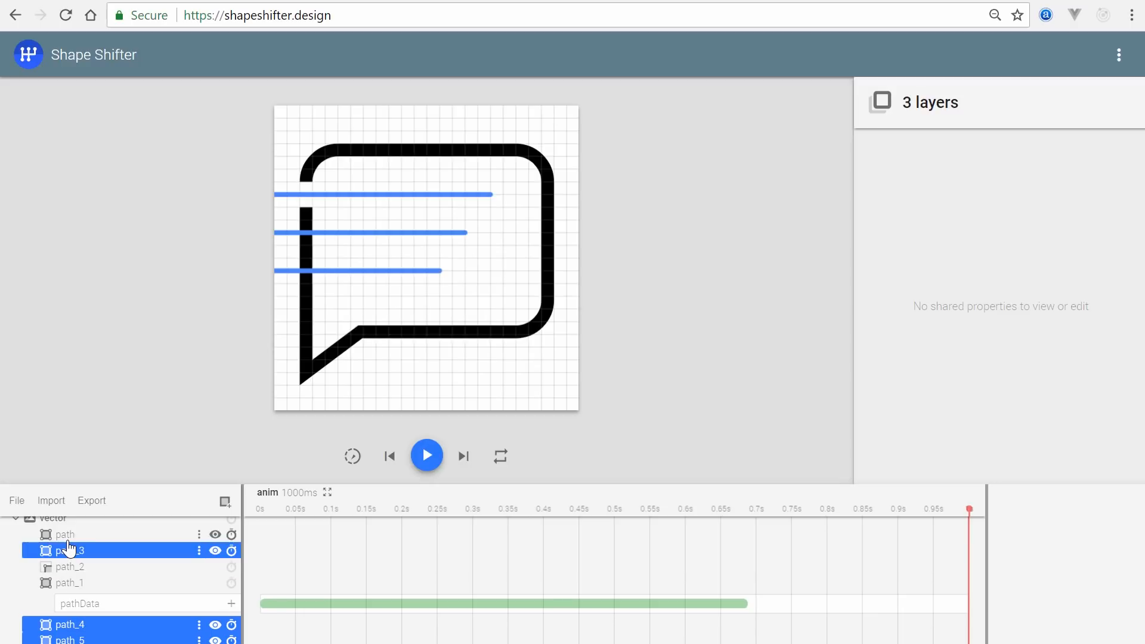
drag(71, 626, 74, 571)
drag(79, 640, 76, 584)
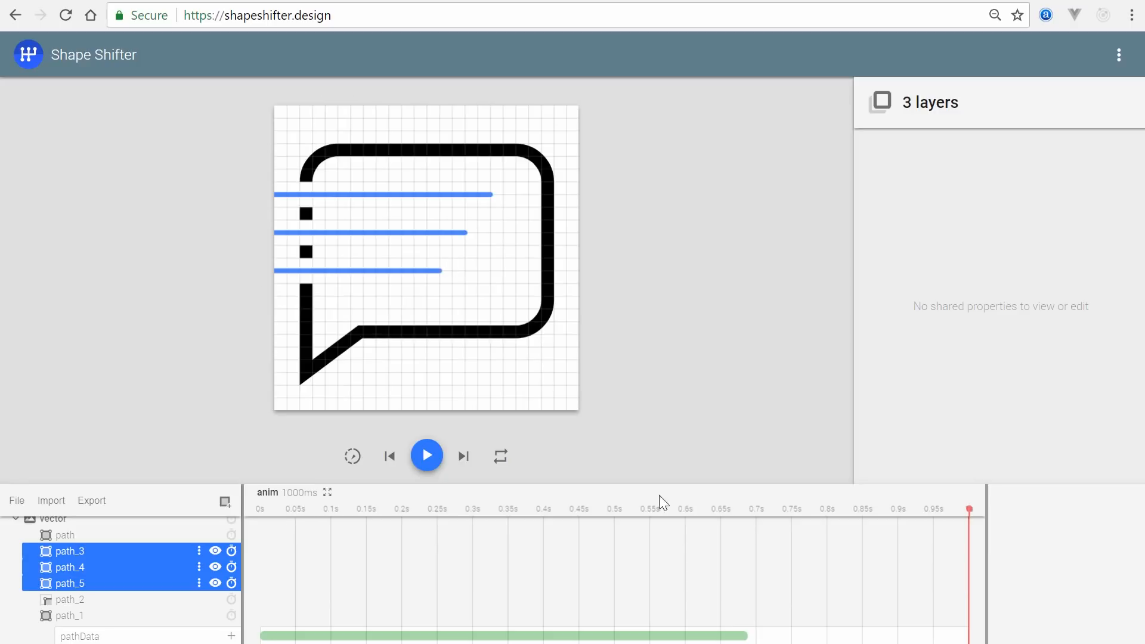
- Scrub the animation back to about 0.53 s to check how the lines display over the filled bubble
click(930, 543)
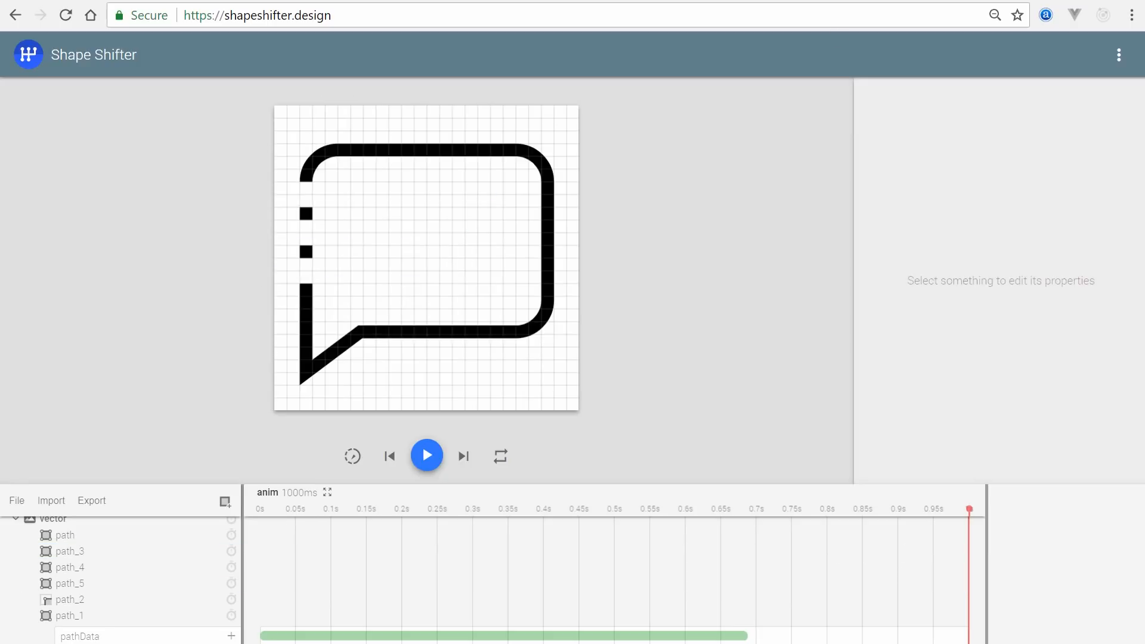
scroll(859, 549, down, 4)
scroll(362, 575, up, 5)
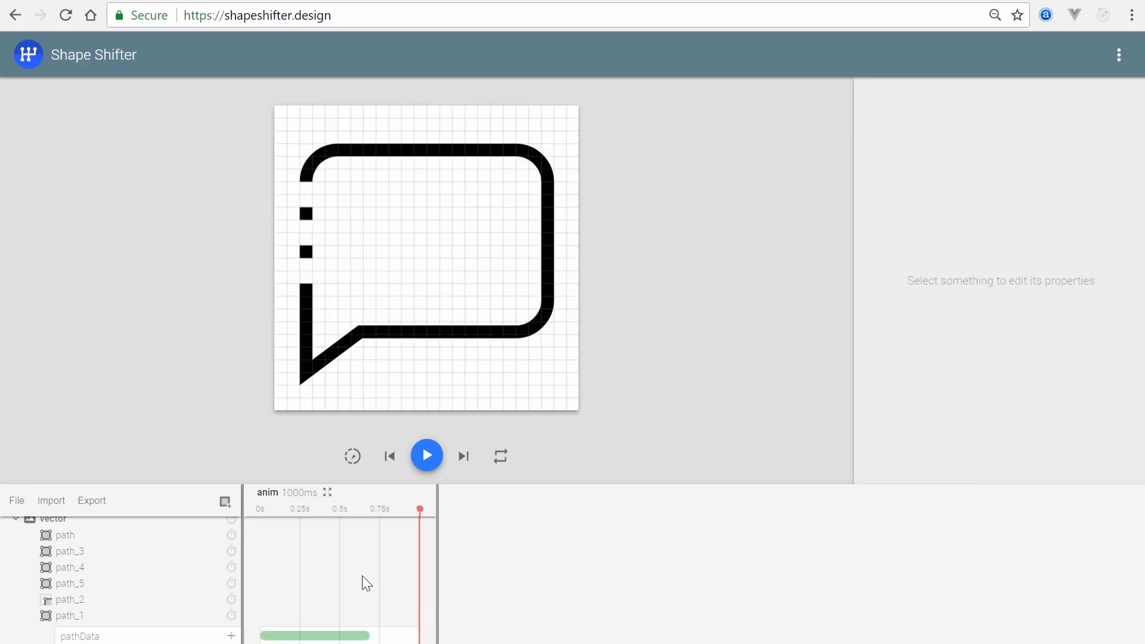
drag(784, 513, 635, 514)
scroll(75, 596, down, 1)
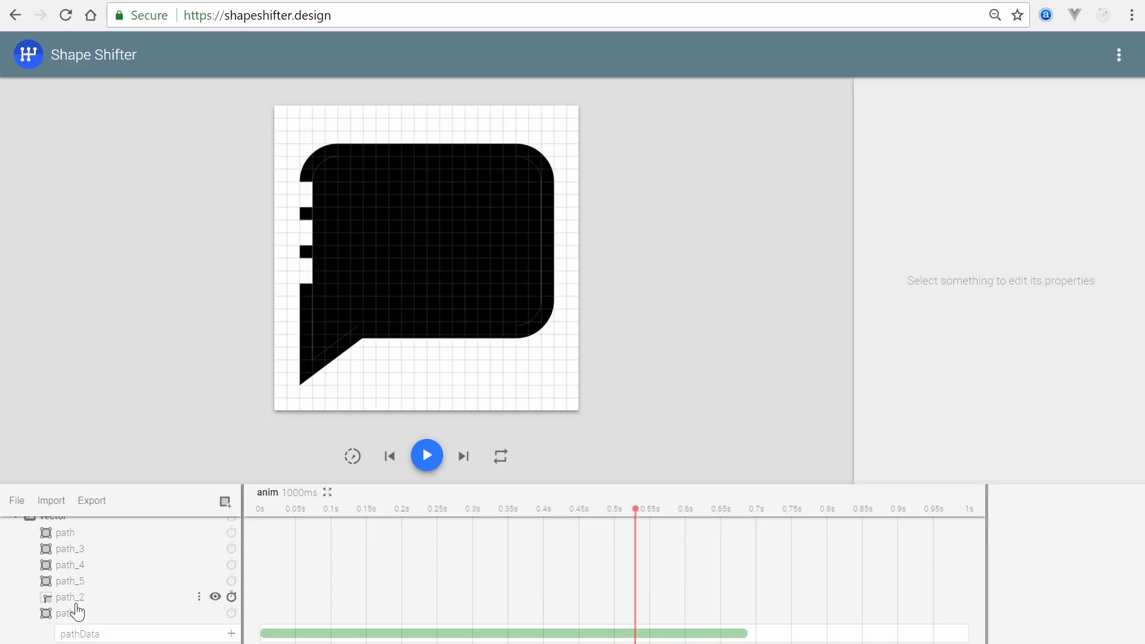
scroll(66, 596, up, 1)
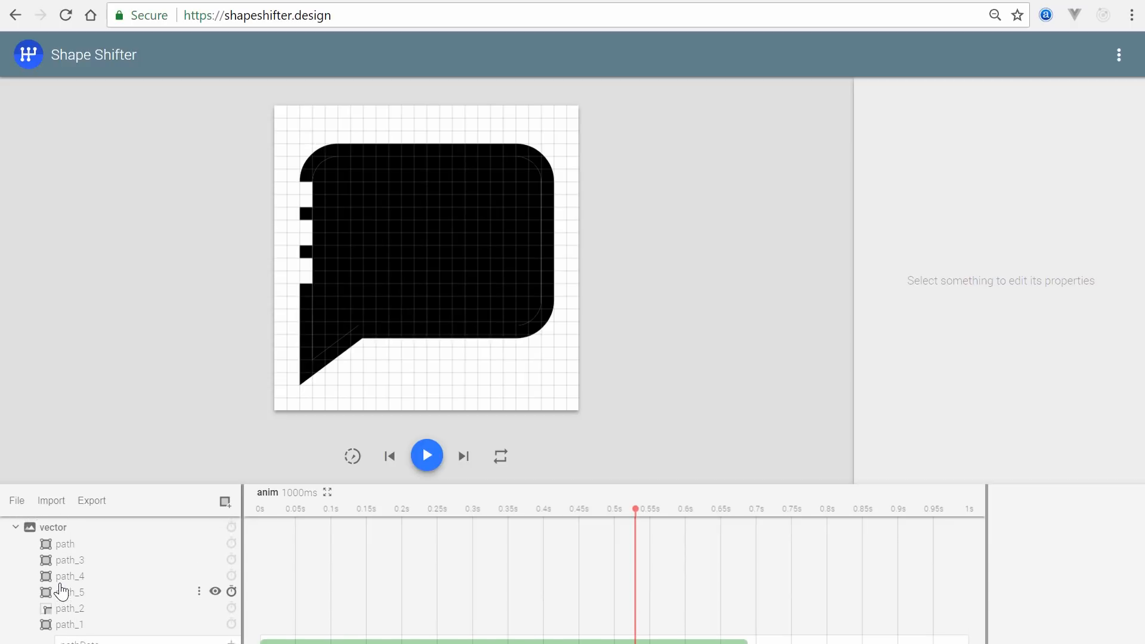
- Group the mask layer path_2 with the wave fill layer path_1 and collapse the group
click(72, 548)
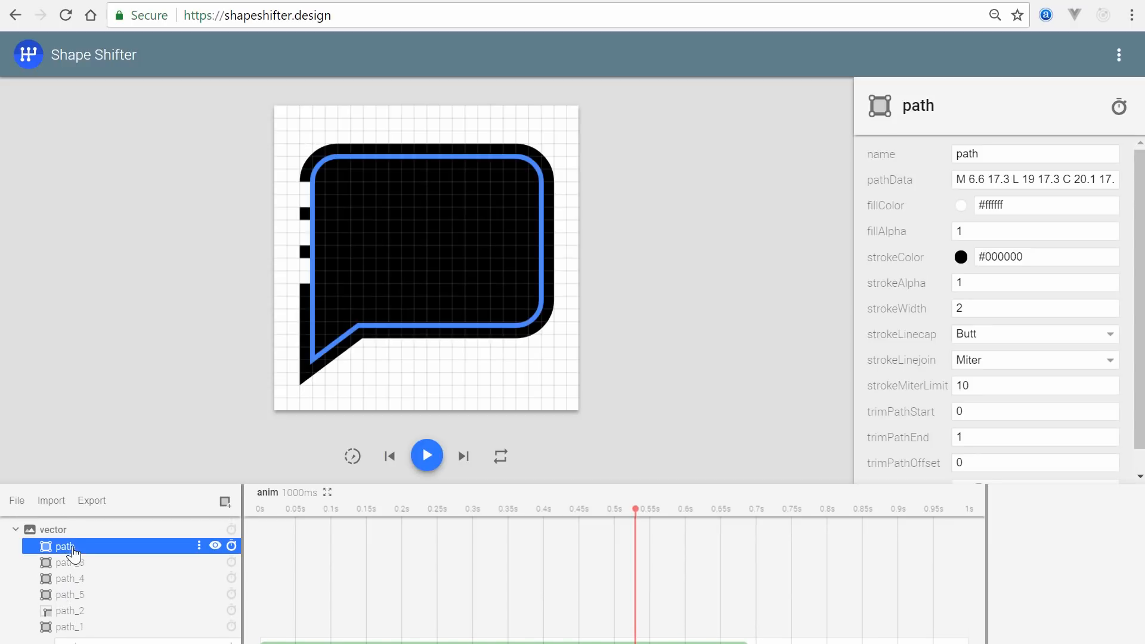
click(74, 613)
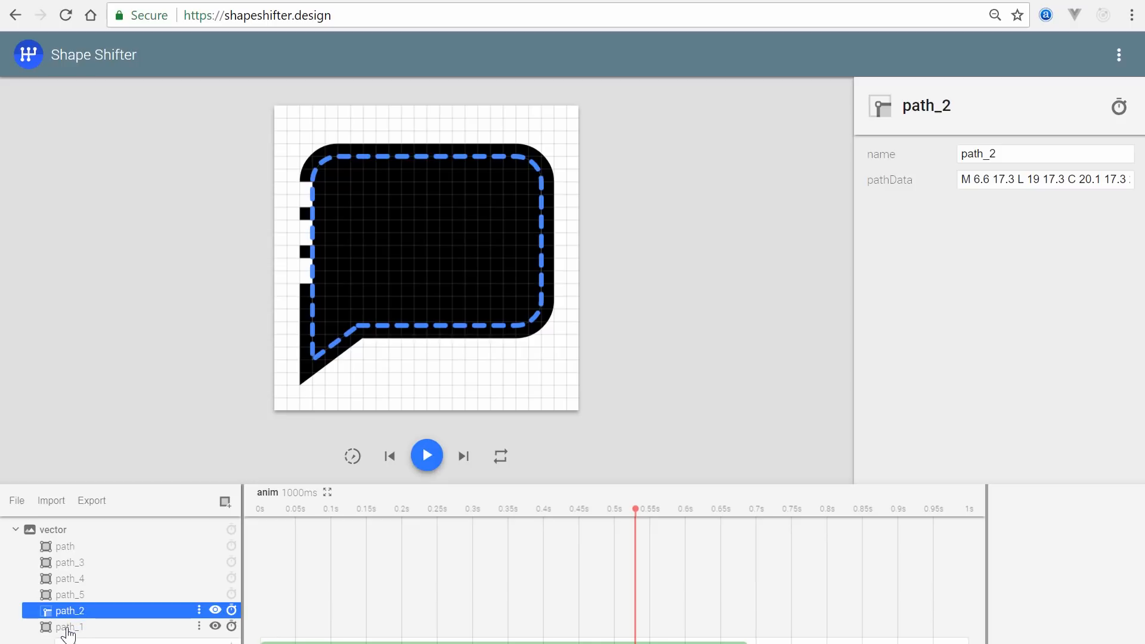
click(68, 629)
shift+click(69, 613)
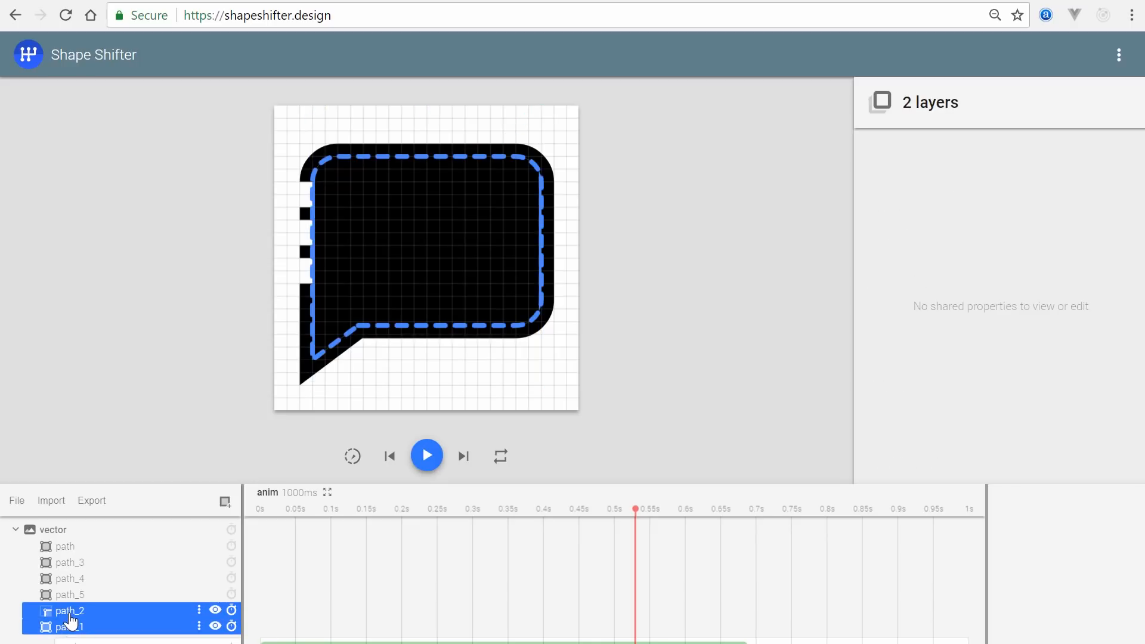
key(ctrl+g)
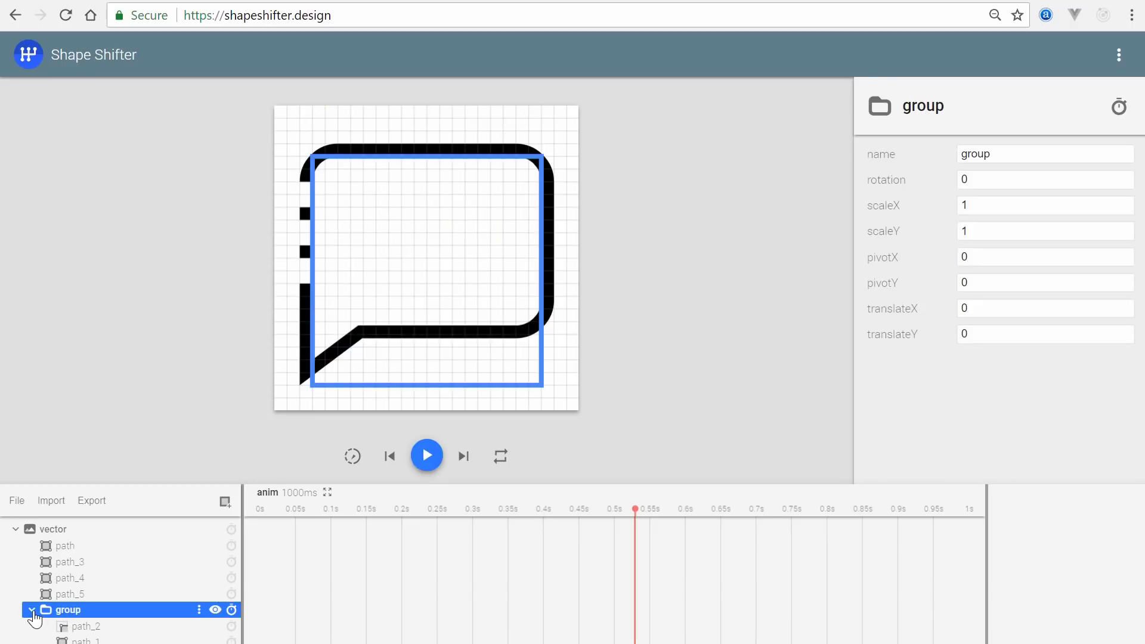
click(31, 610)
- Move the line layers path_3, path_4 and path_5 out from above the group to below it
click(71, 595)
ctrl+click(79, 573)
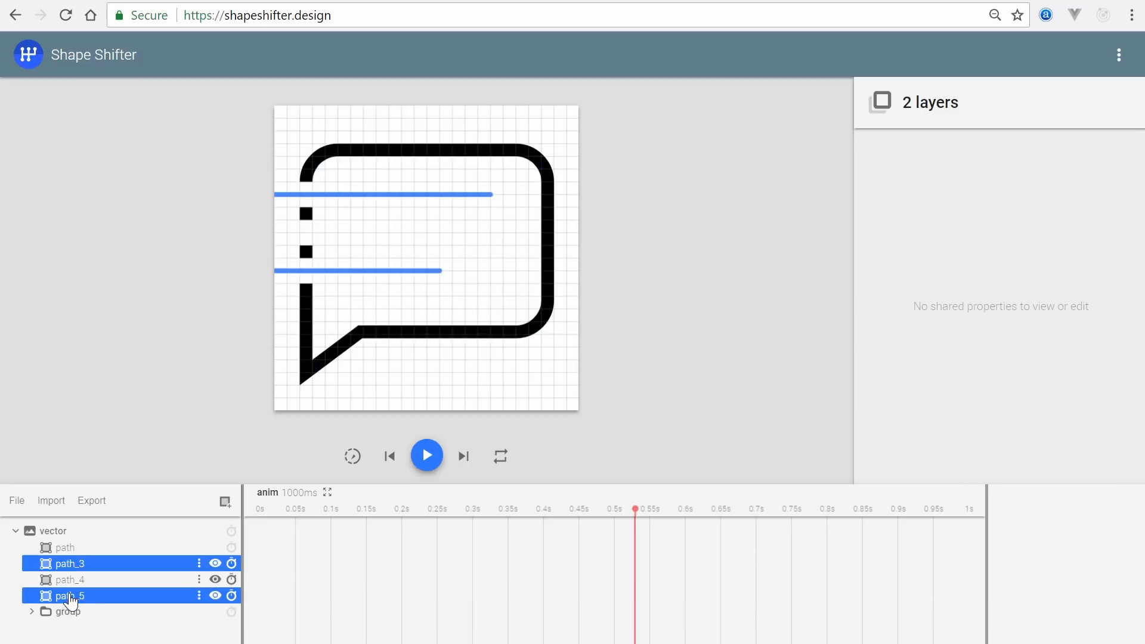
ctrl+click(74, 581)
drag(78, 597, 77, 630)
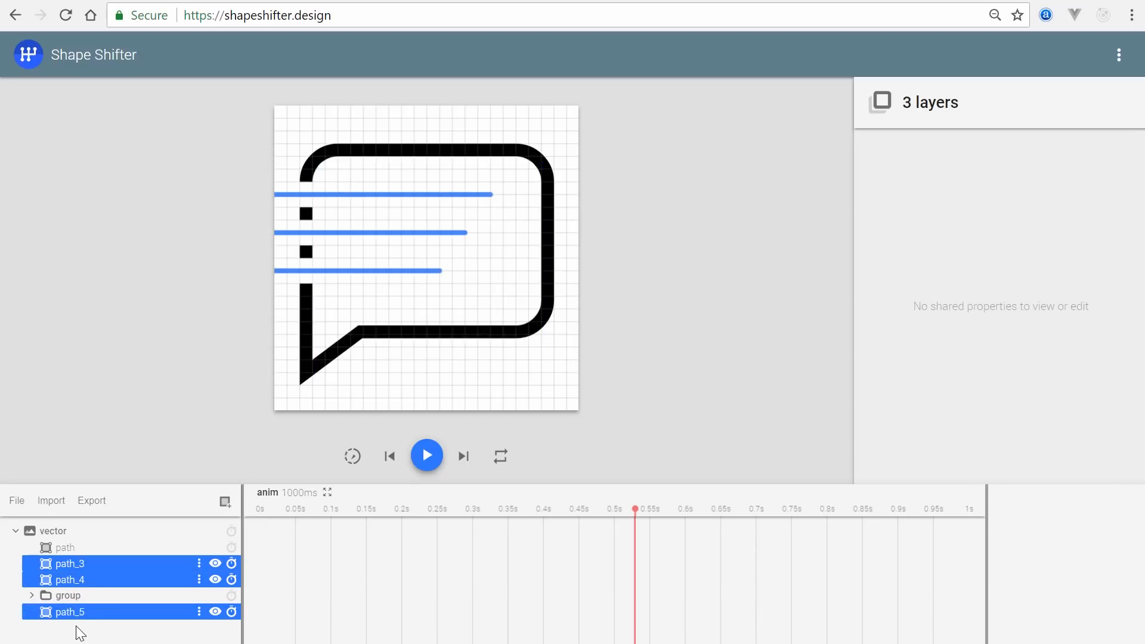
click(77, 593)
click(75, 582)
drag(76, 582, 77, 604)
drag(71, 566, 79, 622)
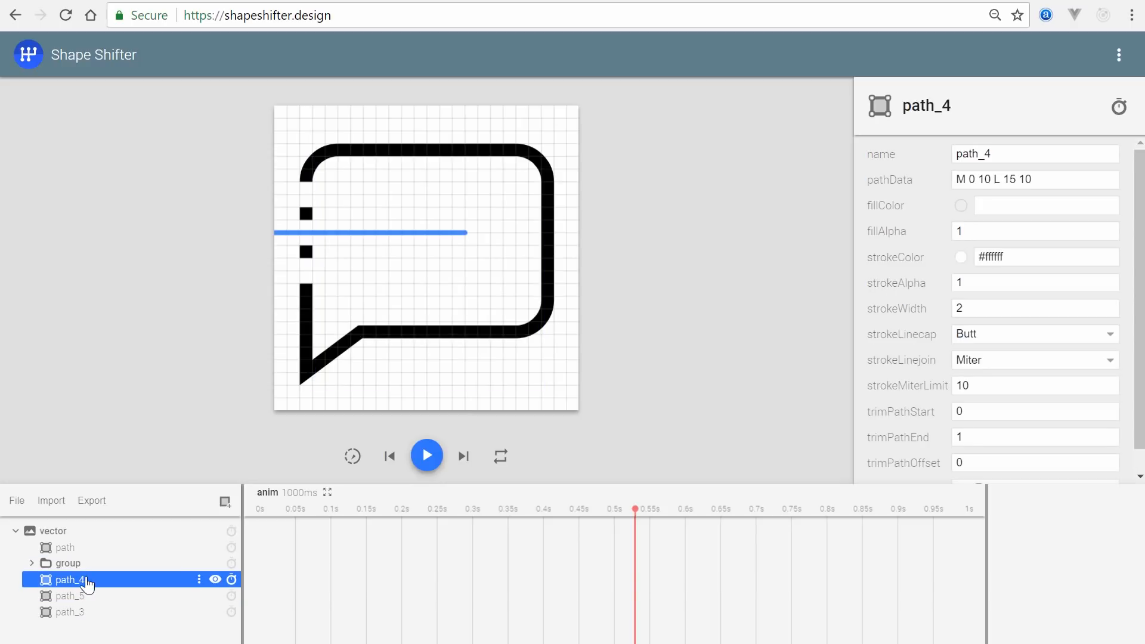
- Scrub to about 0.38 s and reorder the line layers below the group as path_3, path_4, path_5
drag(636, 510, 543, 532)
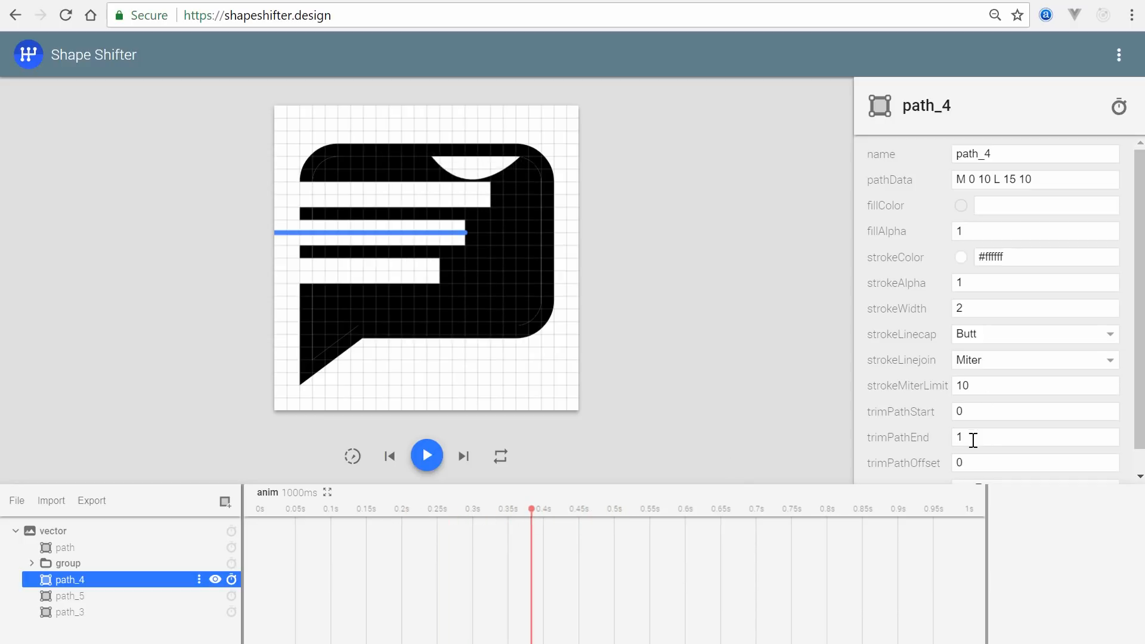
click(81, 597)
click(81, 613)
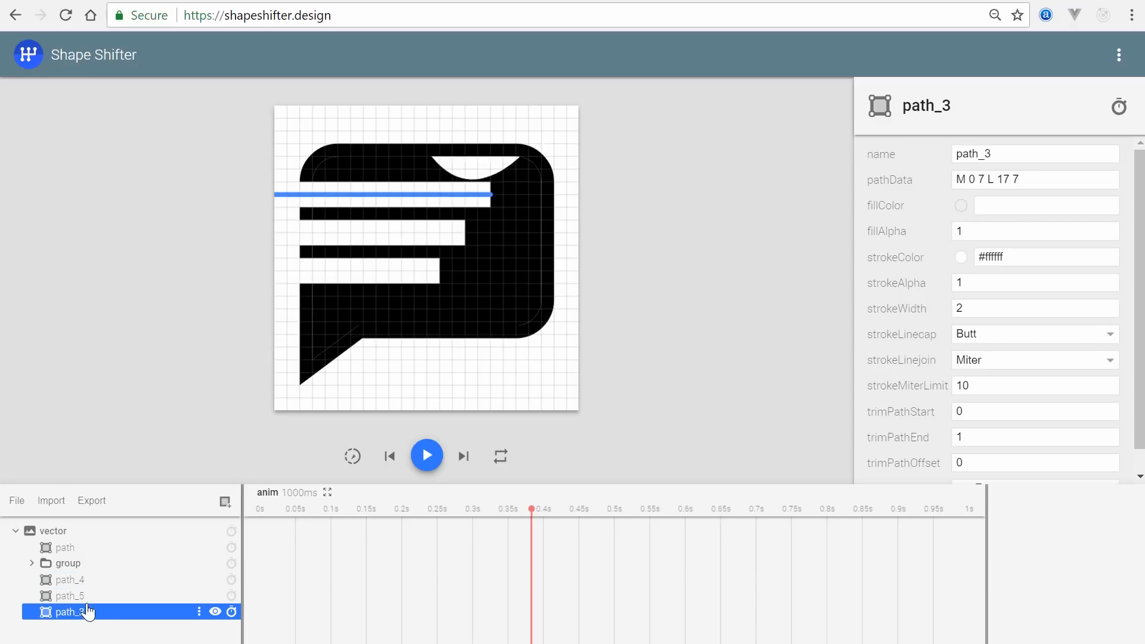
drag(73, 616, 73, 579)
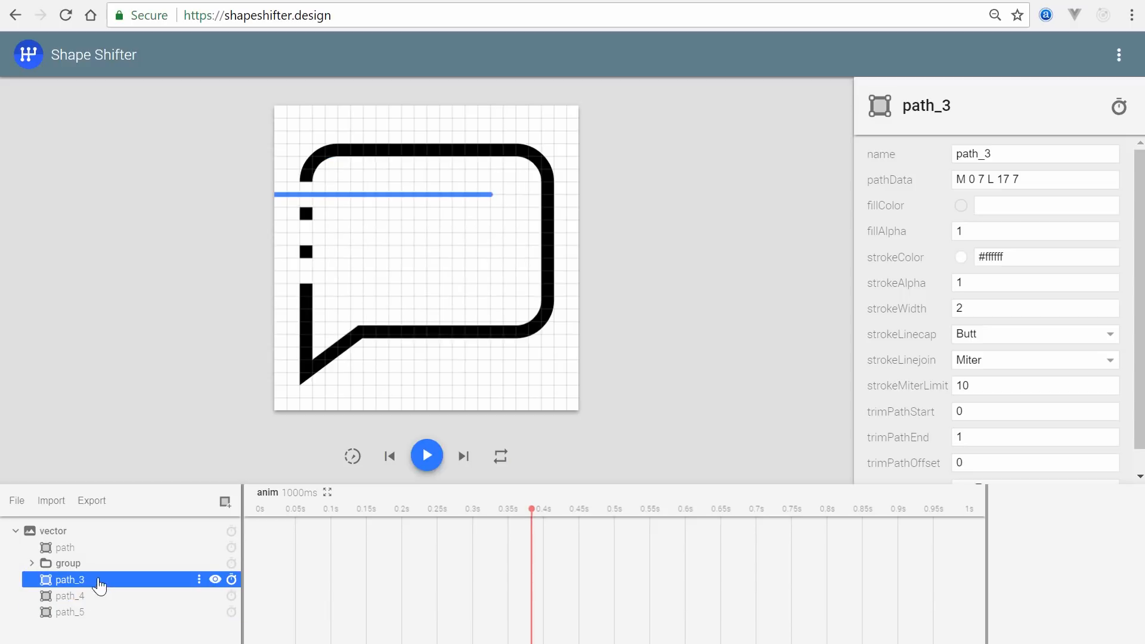
click(73, 602)
click(74, 612)
- Set trimPathEnd to 0 on the line layers path_3, path_4 and path_5
click(84, 583)
drag(985, 435, 931, 440)
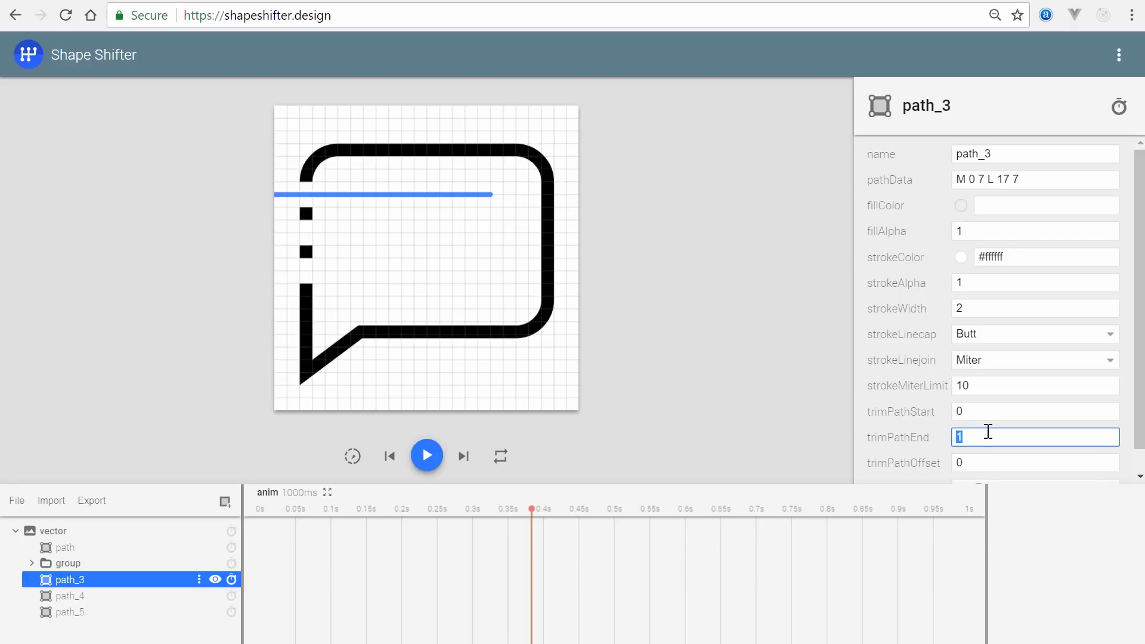
click(226, 598)
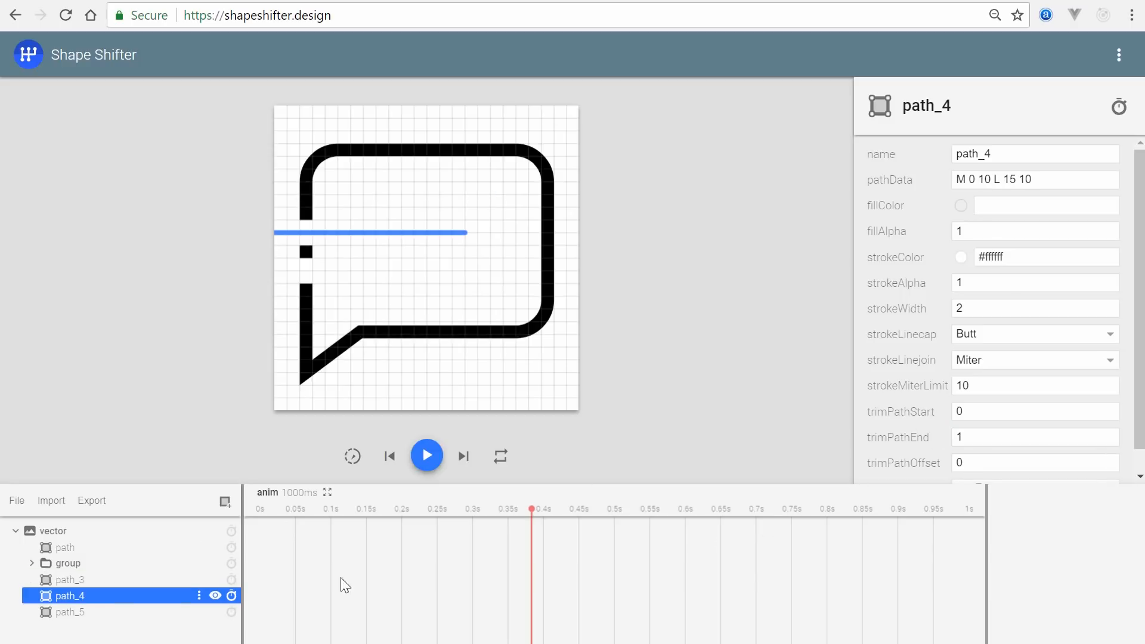
click(988, 439)
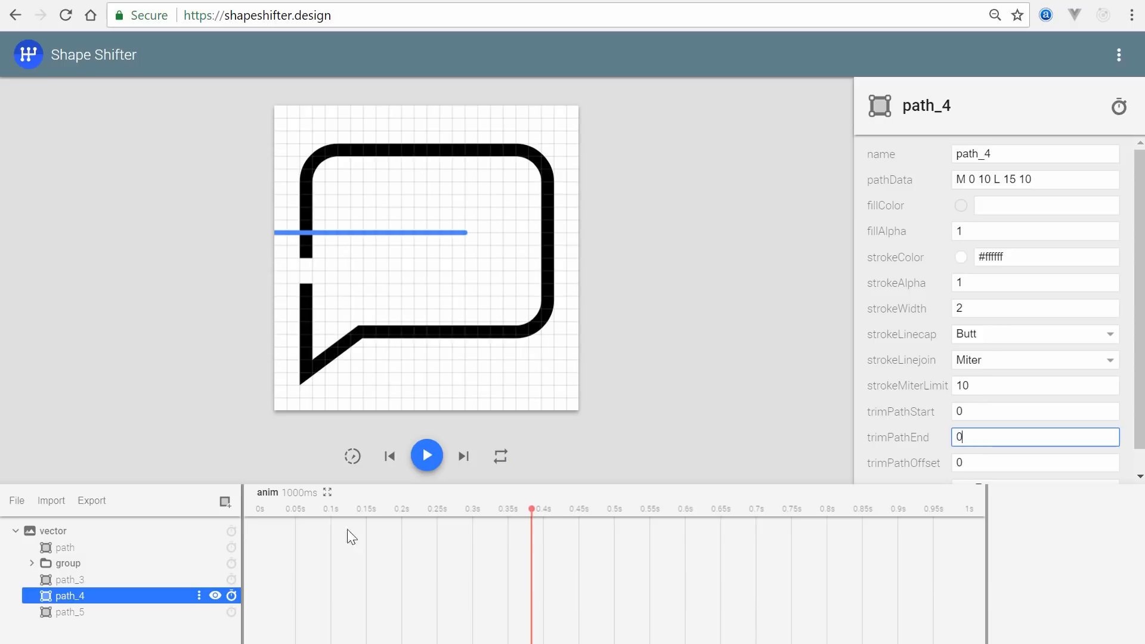
click(111, 612)
drag(1007, 438, 890, 459)
text(0)
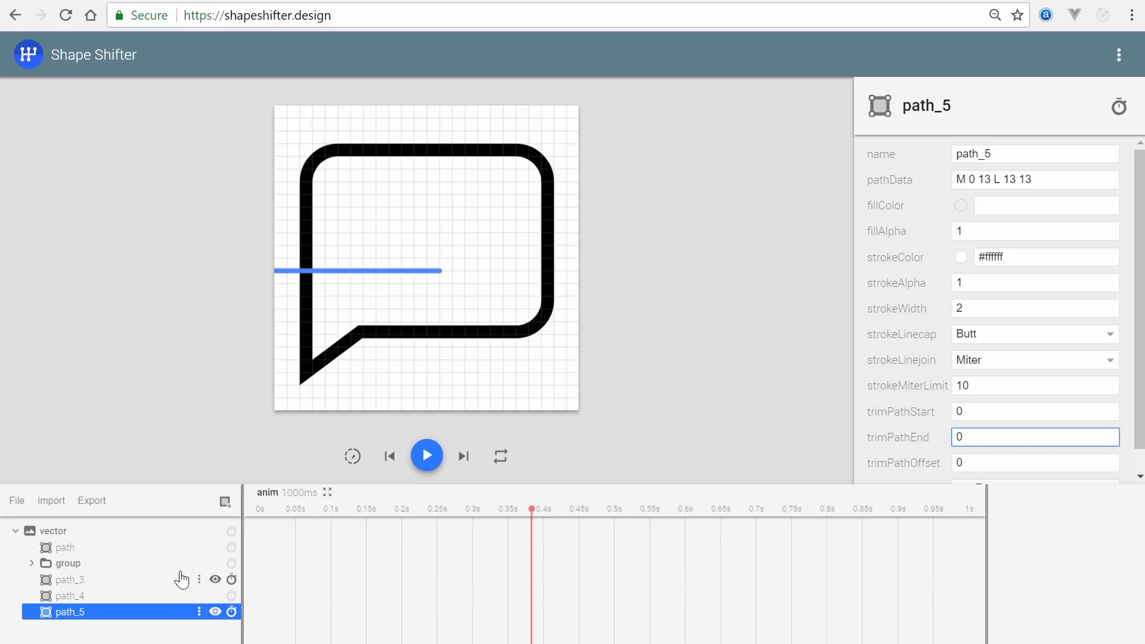
- Animate path_3's trimPathEnd from 0 to 1, starting at 468 ms and ending at 792 ms
drag(631, 501, 591, 507)
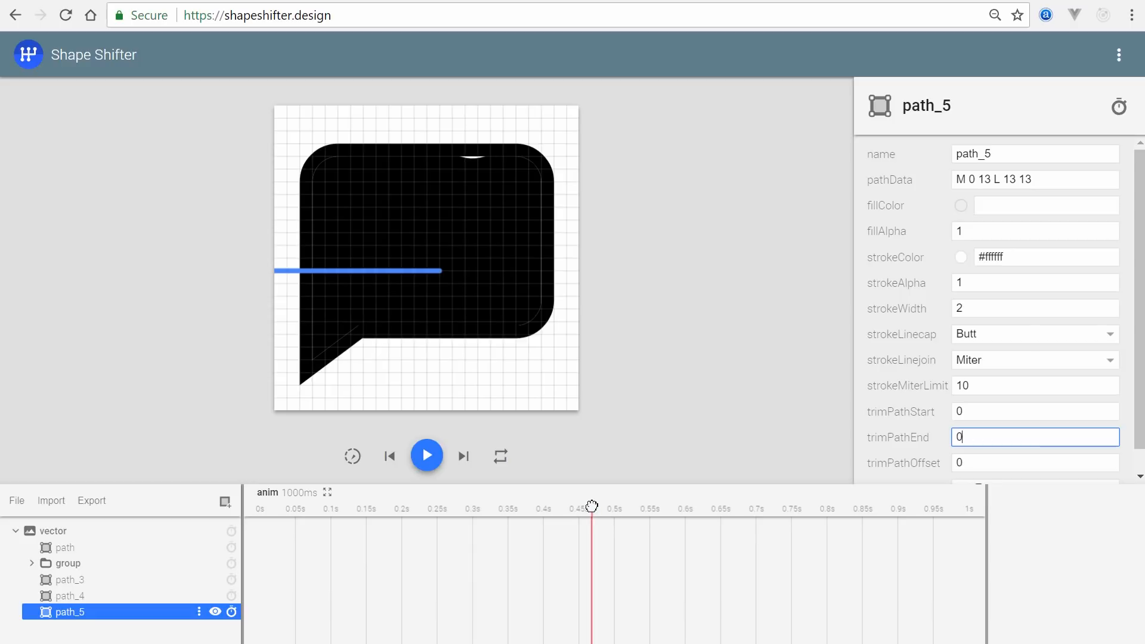
click(61, 585)
click(1119, 108)
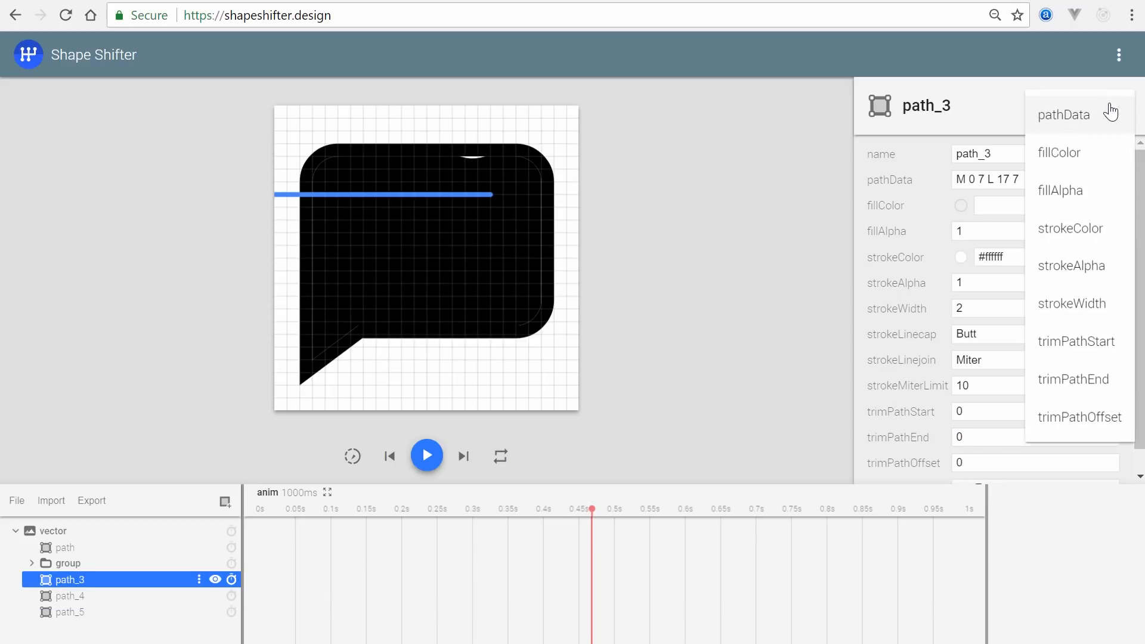
click(1086, 393)
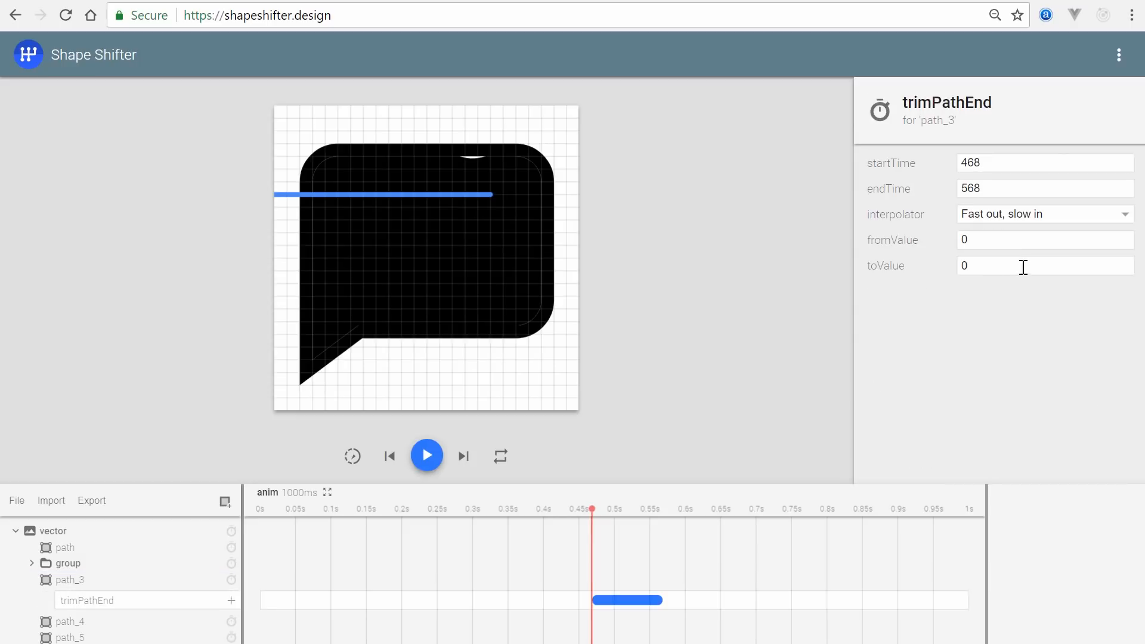
click(1014, 265)
drag(661, 598, 821, 599)
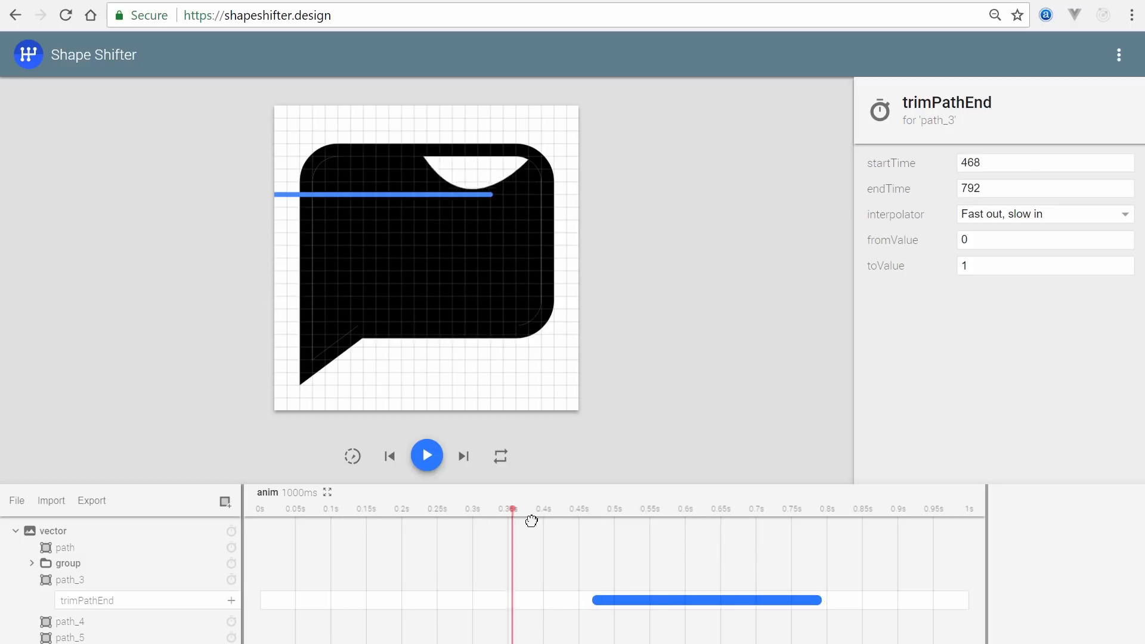
- Play the animation from near the start to preview the first line's reveal
click(341, 508)
click(426, 456)
click(425, 456)
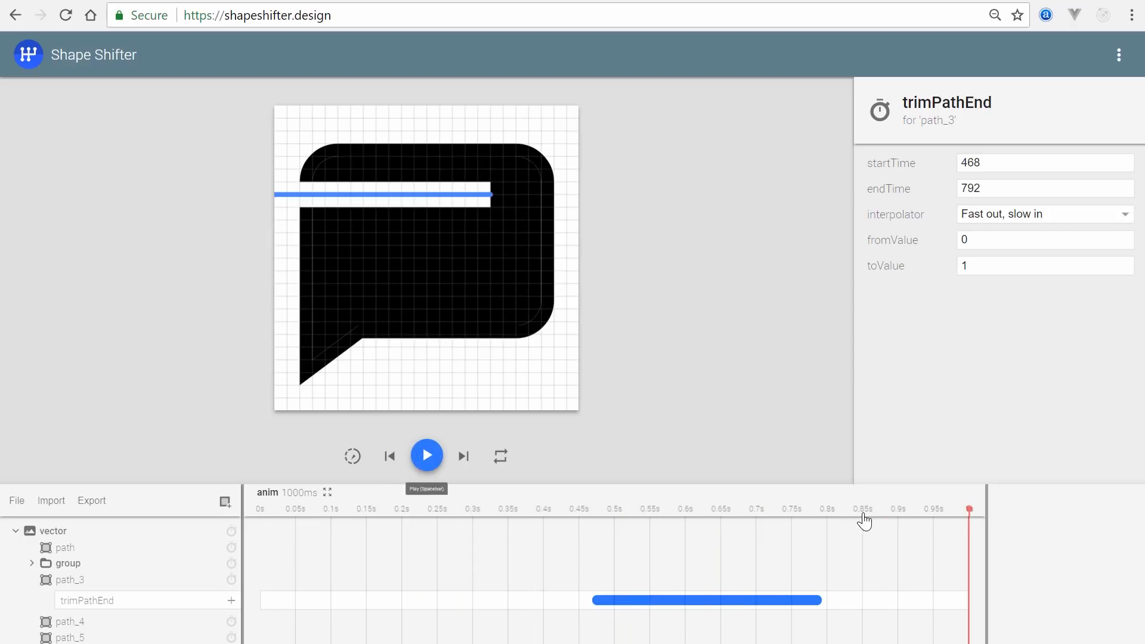
- Animate path_4's trimPathEnd from 0 to 1, running from about 0.53 s to 0.79 s
click(78, 626)
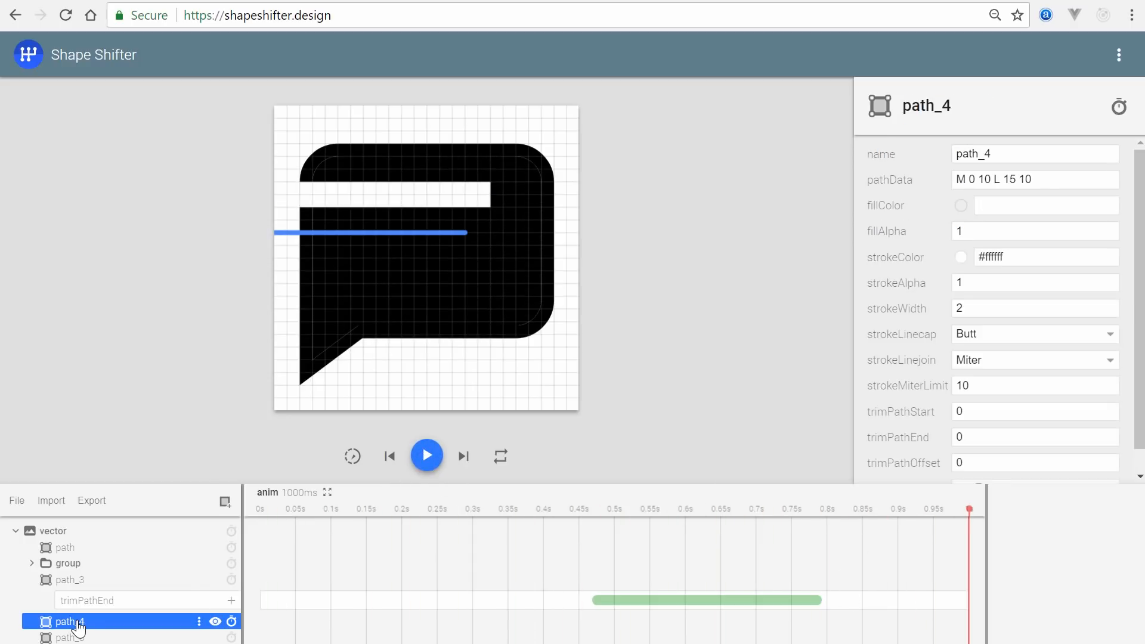
click(1125, 112)
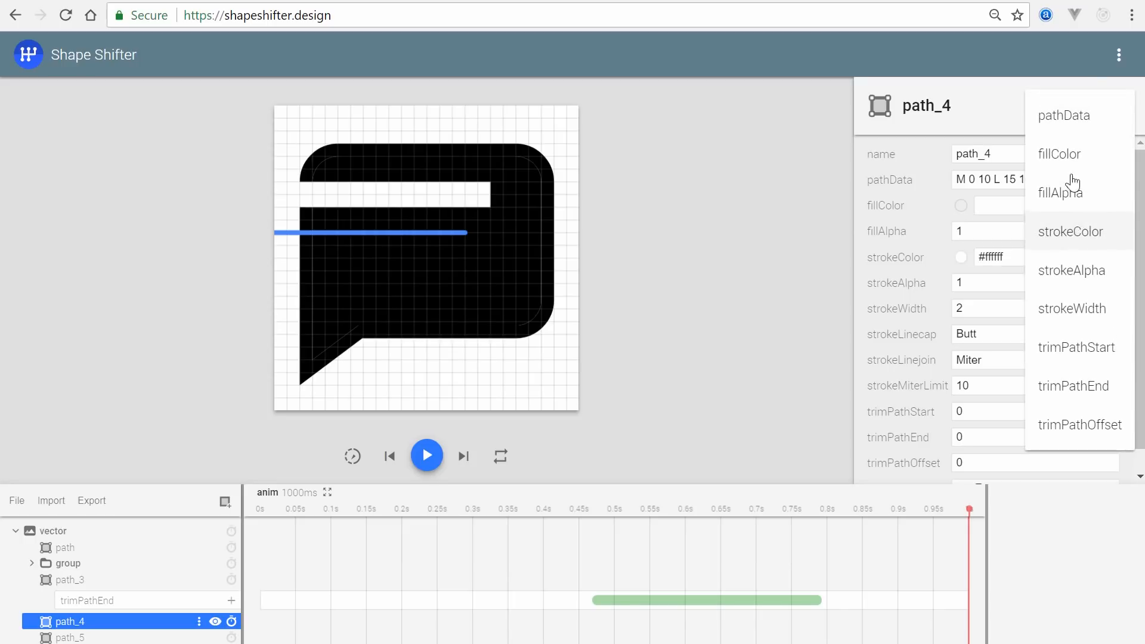
click(1076, 395)
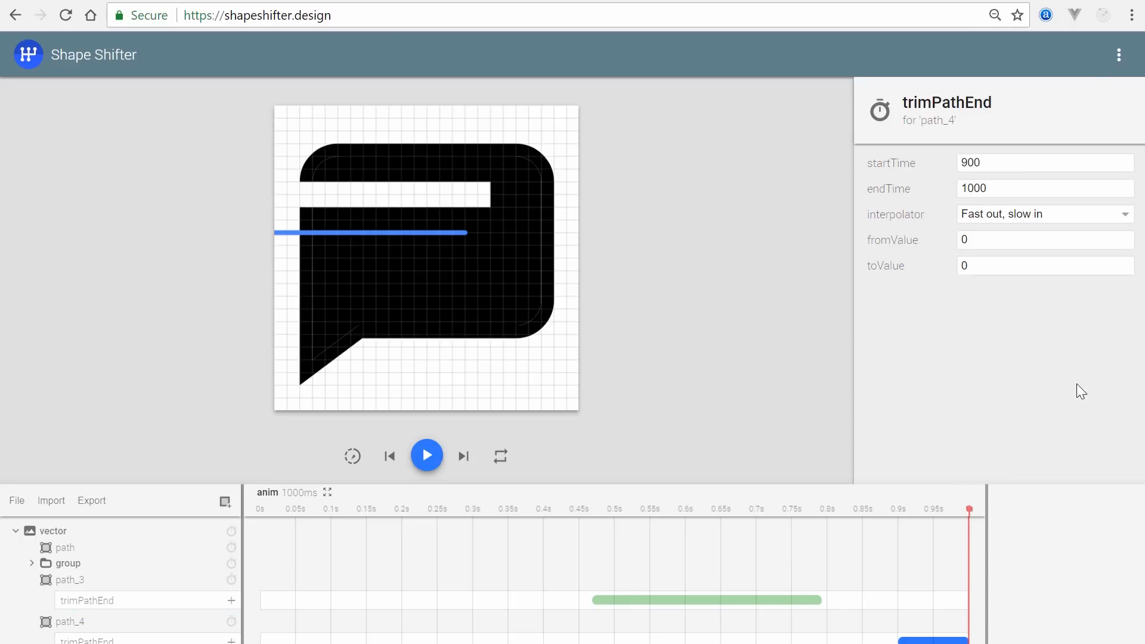
double_click(1009, 266)
text(1)
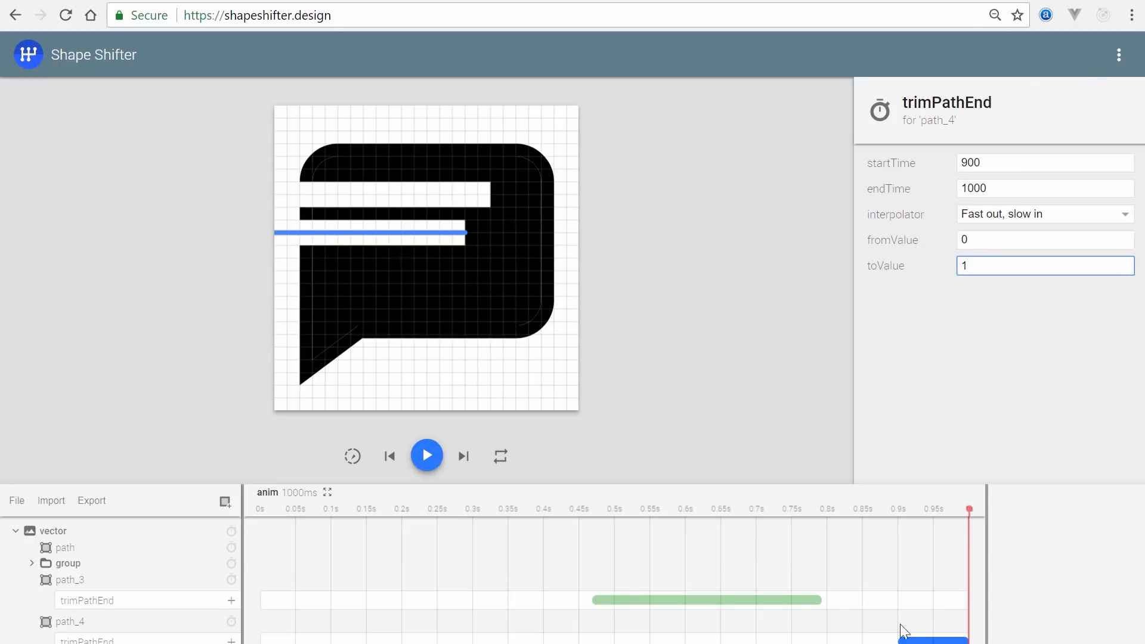
drag(923, 641, 822, 631)
click(865, 617)
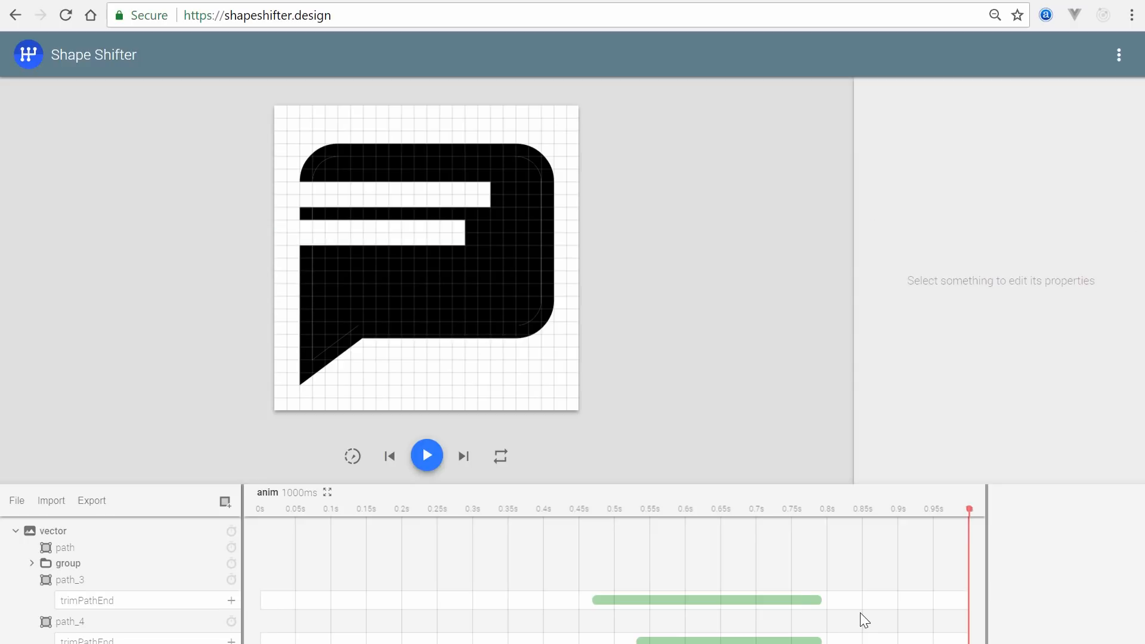
scroll(865, 620, down, 2)
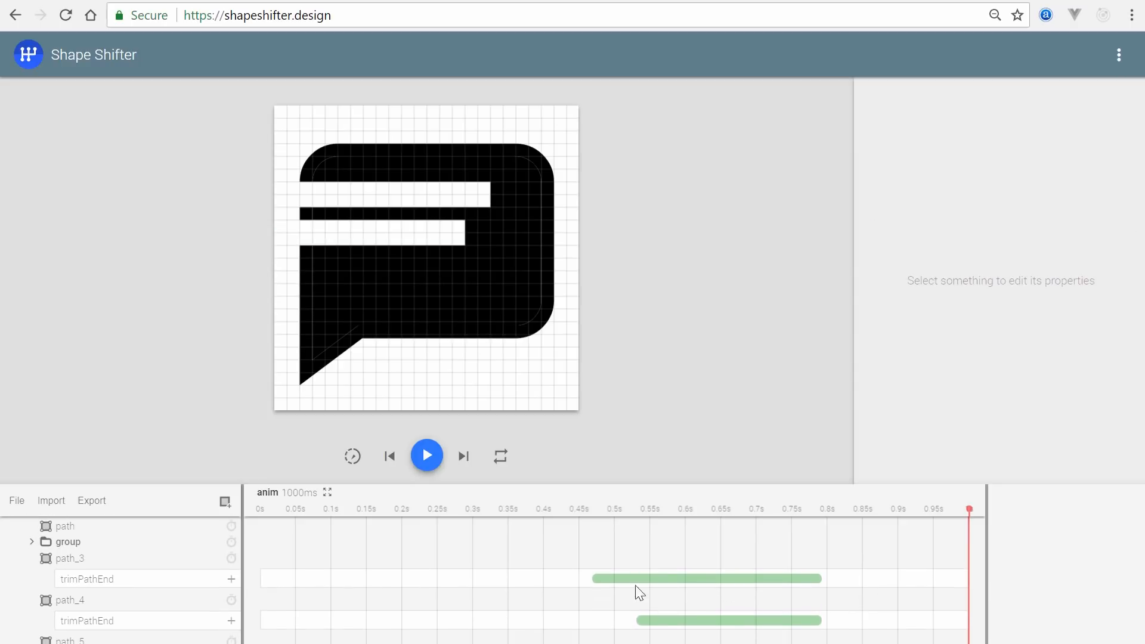
- Animate path_5's trimPathEnd from 0 to 1, starting at 600 ms and ending at 792 ms
scroll(83, 637, down, 1)
click(77, 636)
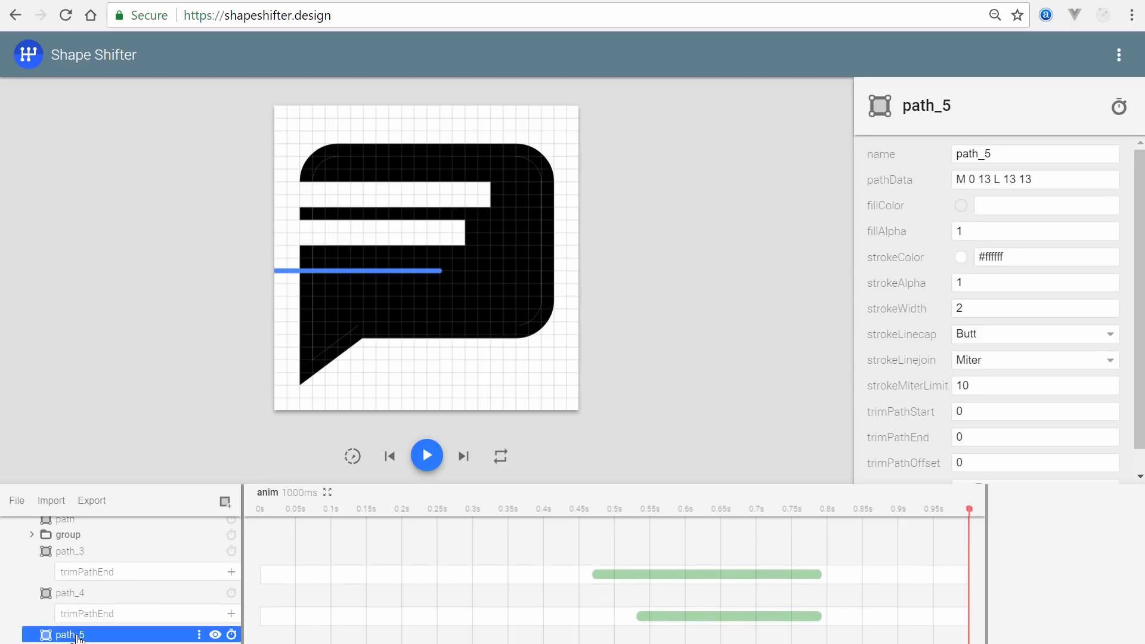
click(1118, 107)
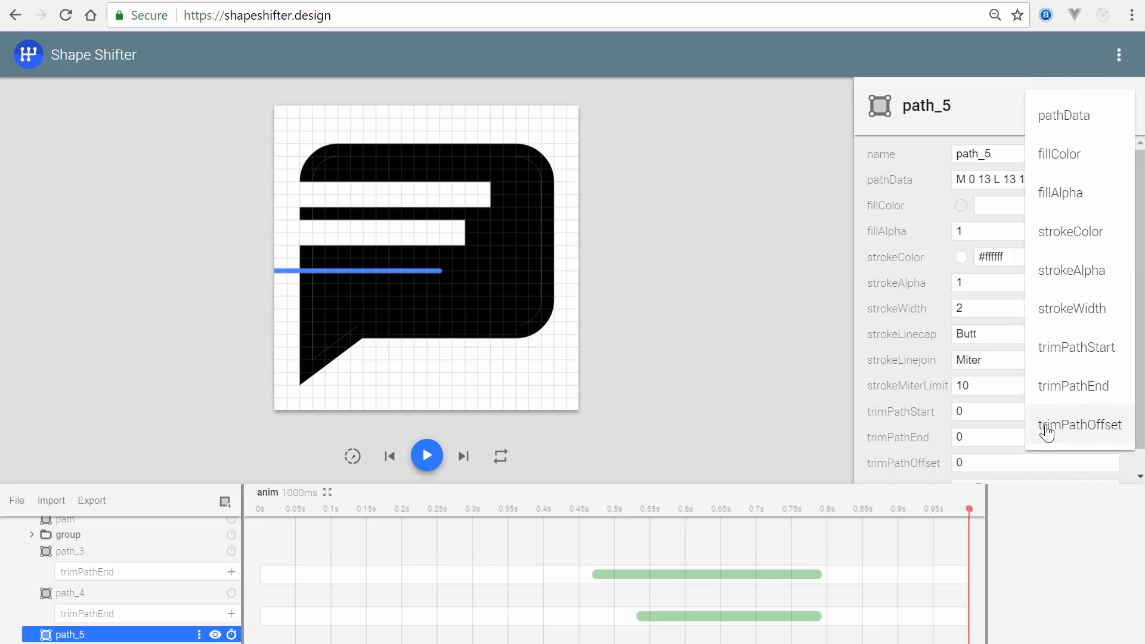
click(1067, 393)
click(973, 245)
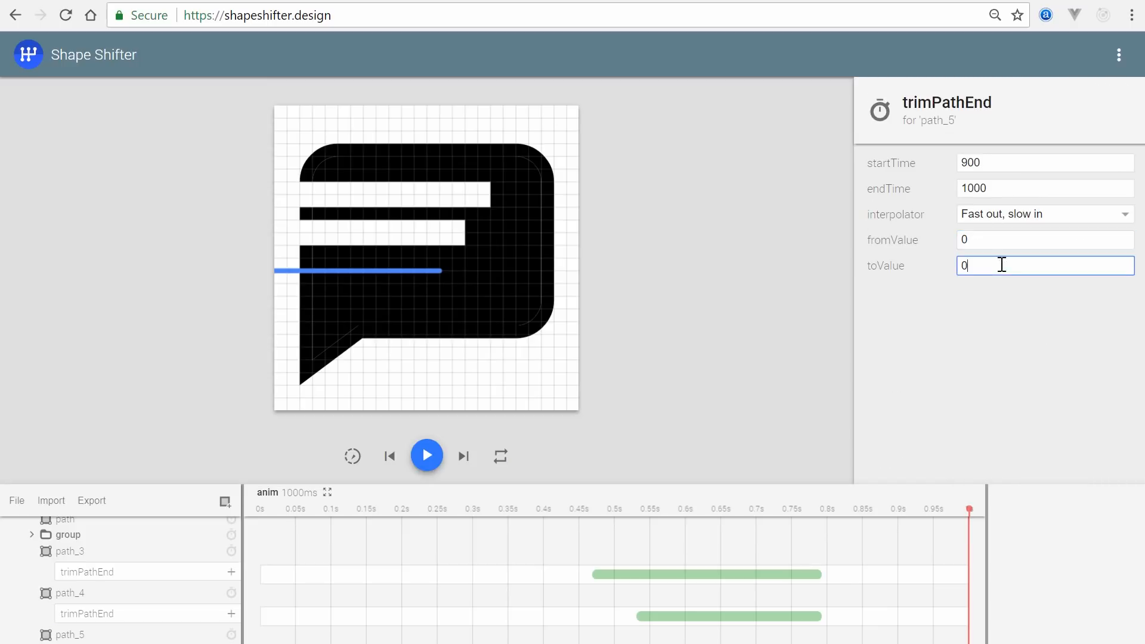
click(1001, 264)
text(1)
click(991, 342)
scroll(952, 598, down, 2)
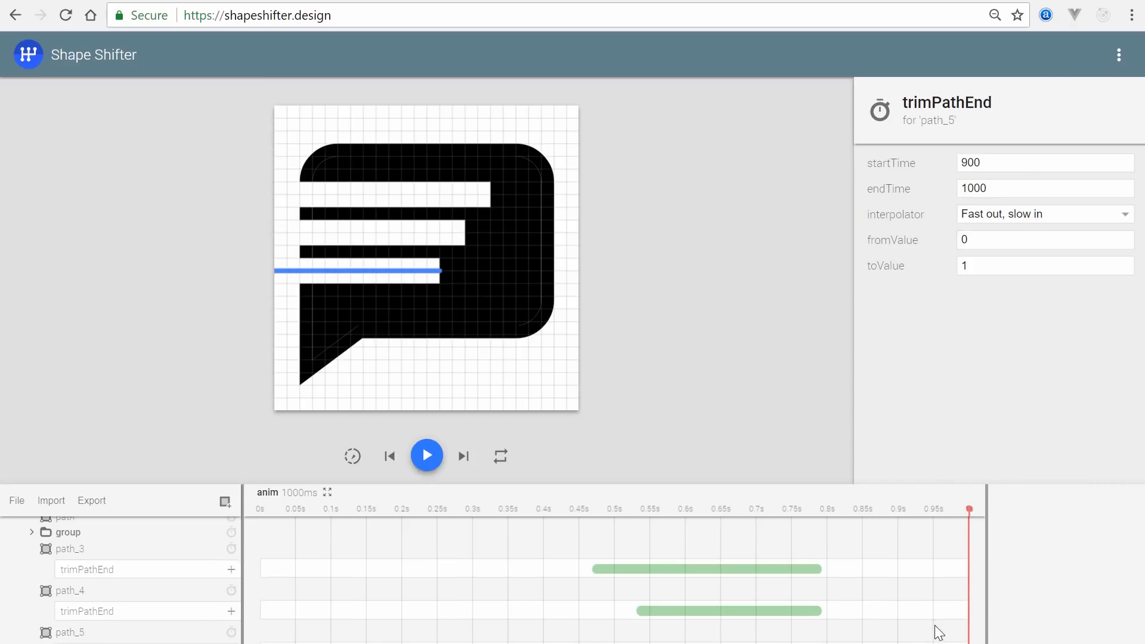
drag(907, 640, 820, 641)
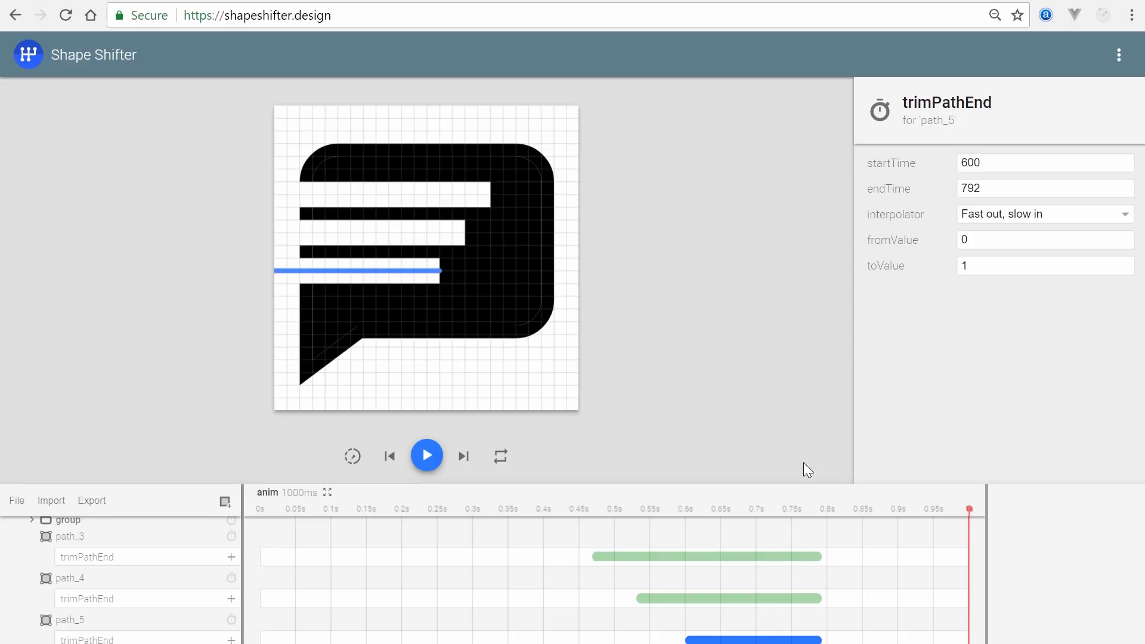
- Extend the trimPathEnd animations of path_3, path_4 and path_5 to end at 945 ms, keeping their start times
click(813, 557)
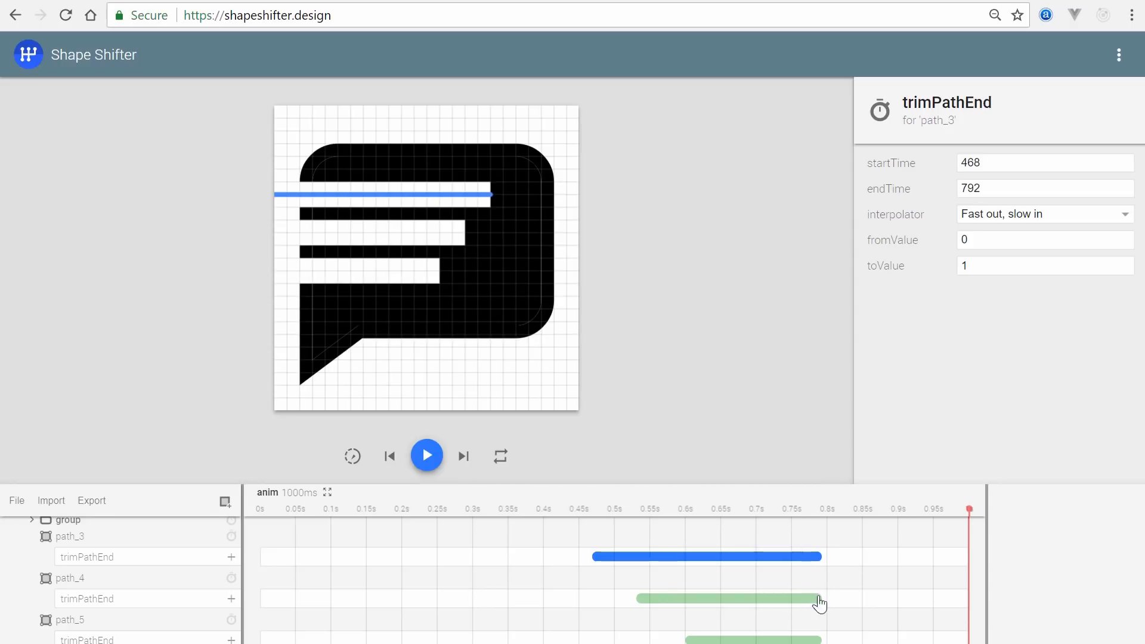
drag(820, 556, 928, 562)
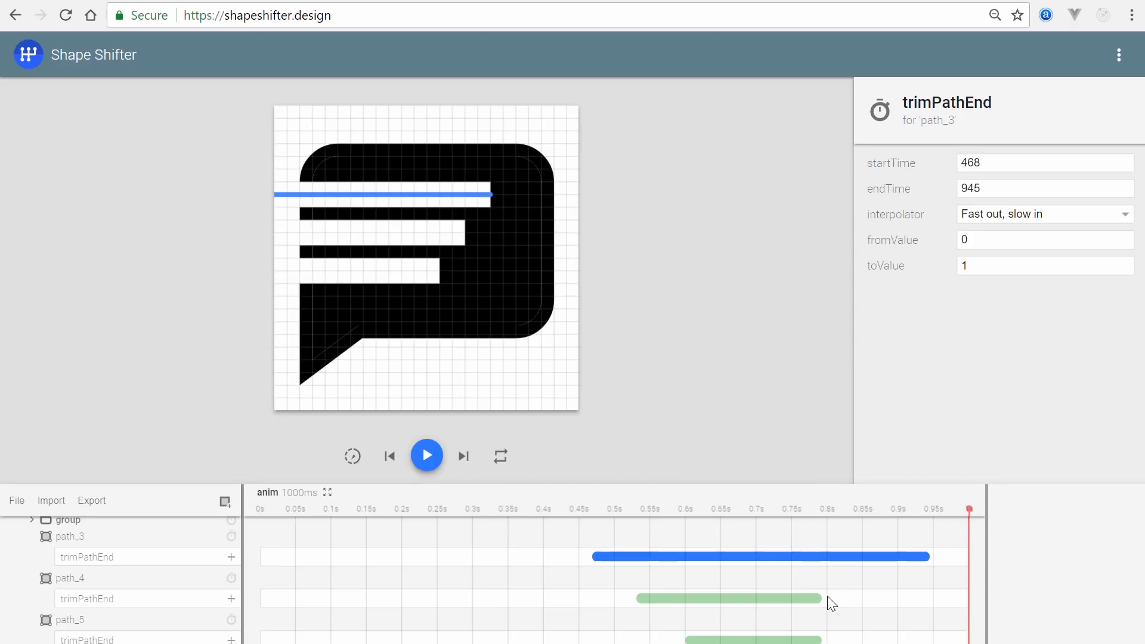
drag(821, 599, 926, 601)
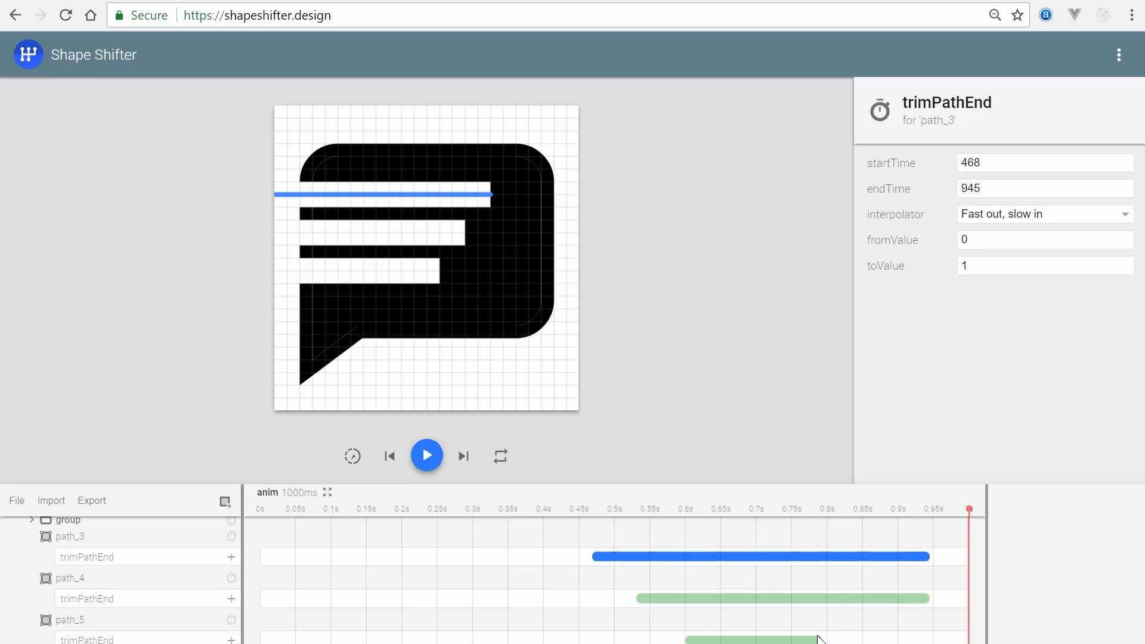
click(823, 637)
drag(823, 640, 928, 640)
- Clear the selection and play the animation to preview the fill and the staggered line reveals
click(428, 455)
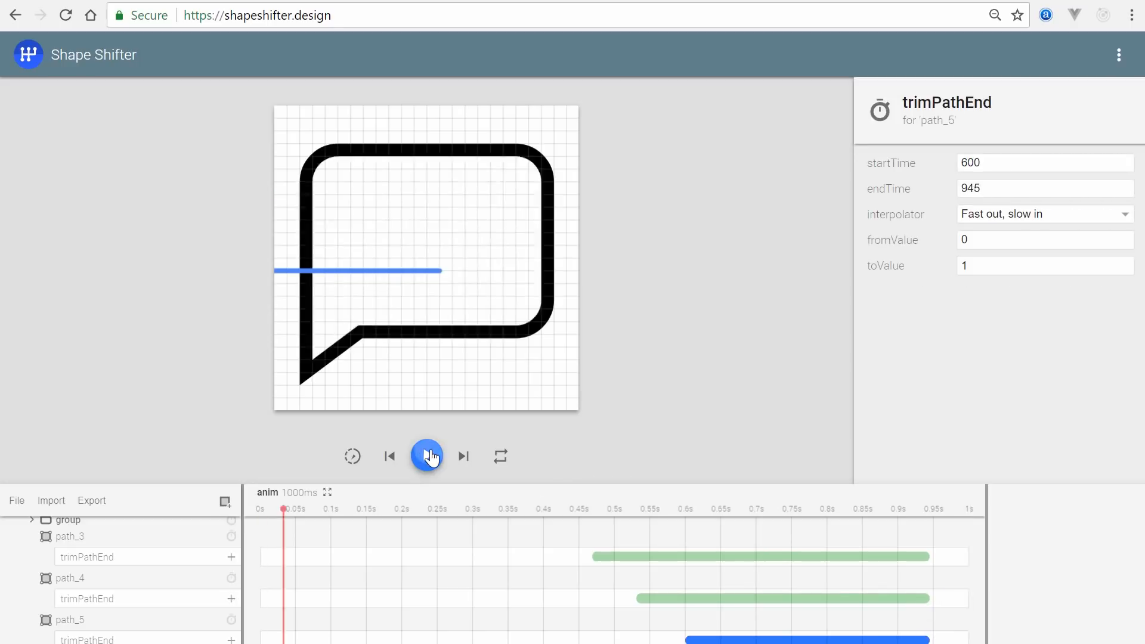
click(709, 268)
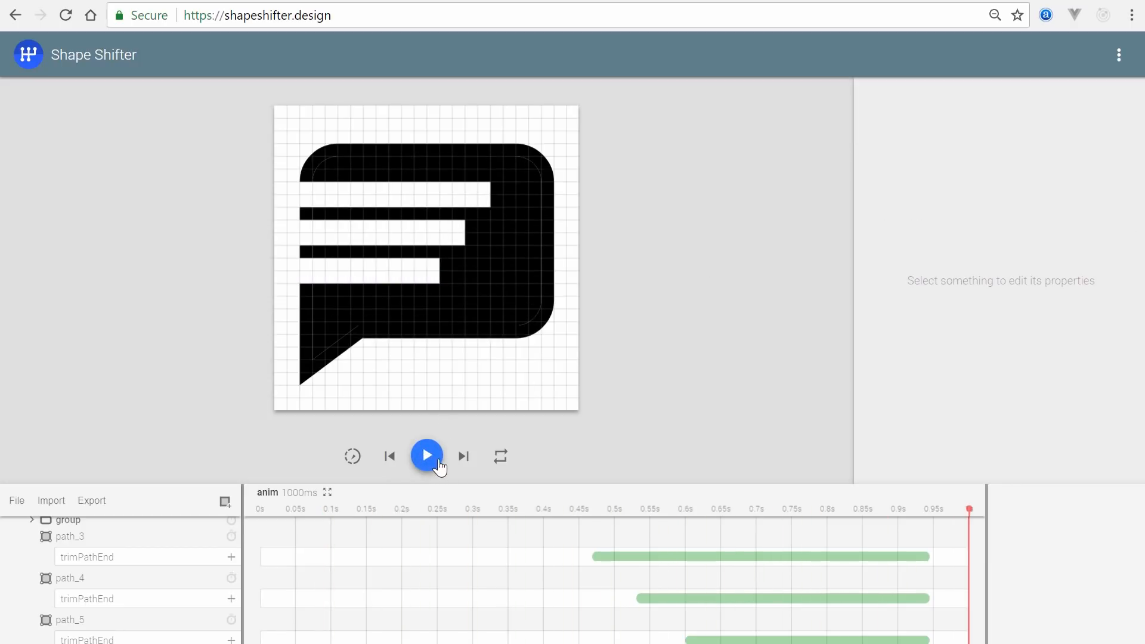
click(439, 462)
click(430, 458)
- Export the finished animation as an SVG spritesheet
click(13, 504)
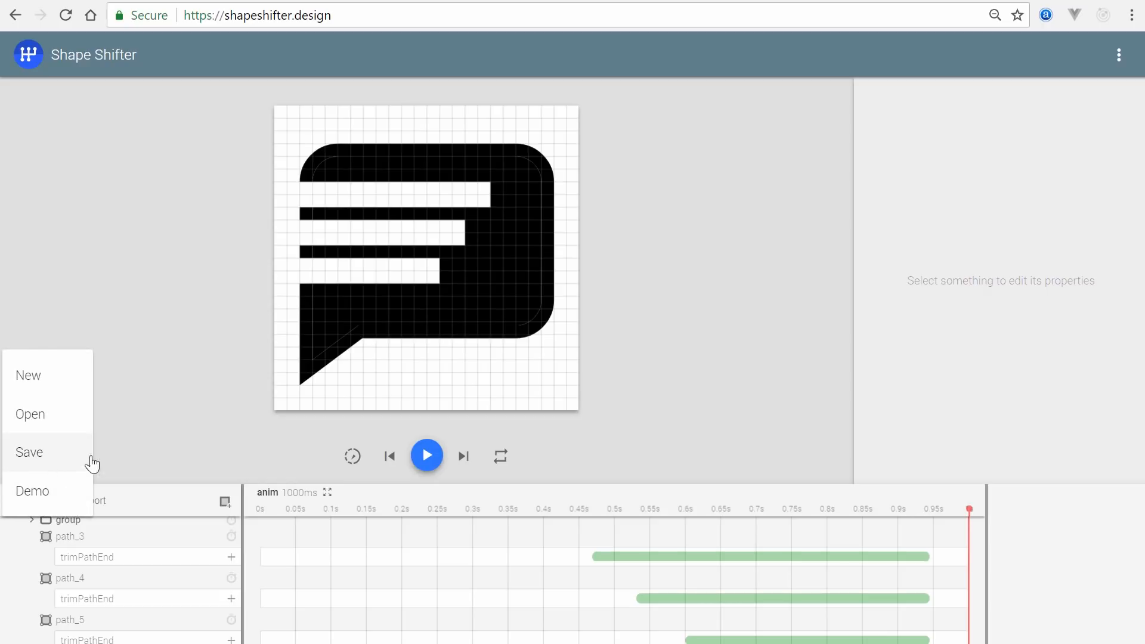
click(167, 323)
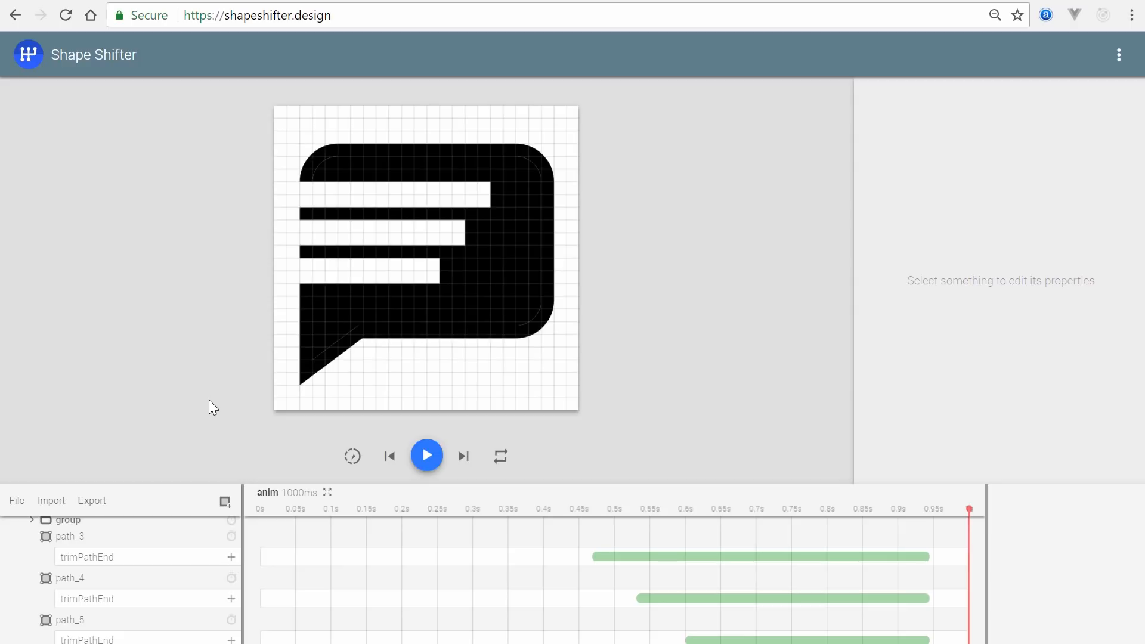
click(95, 501)
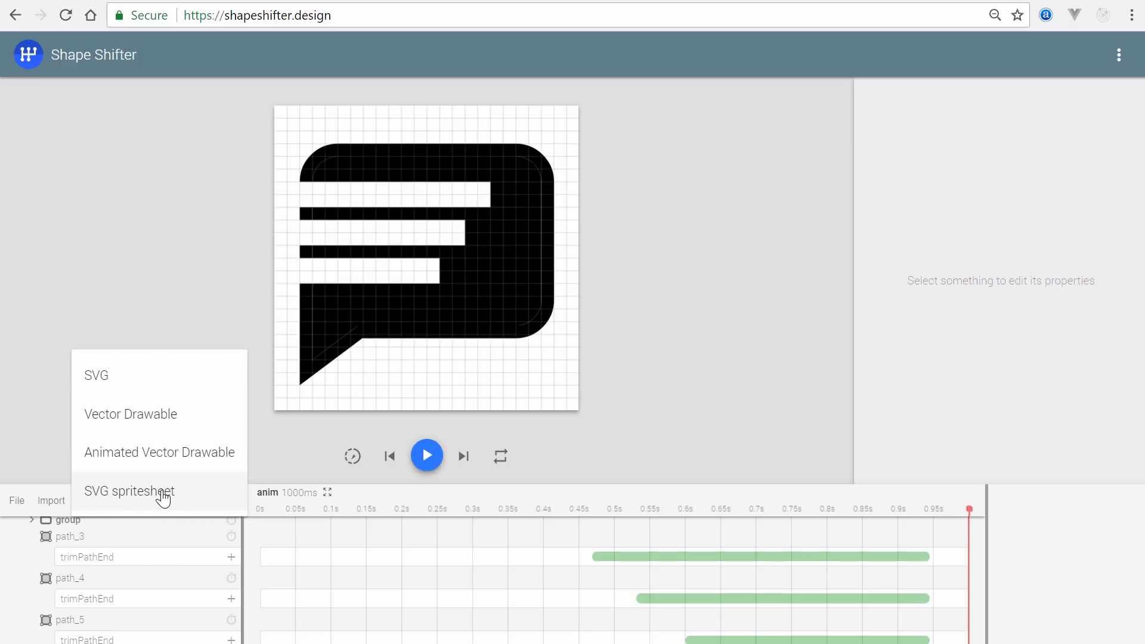
click(163, 498)
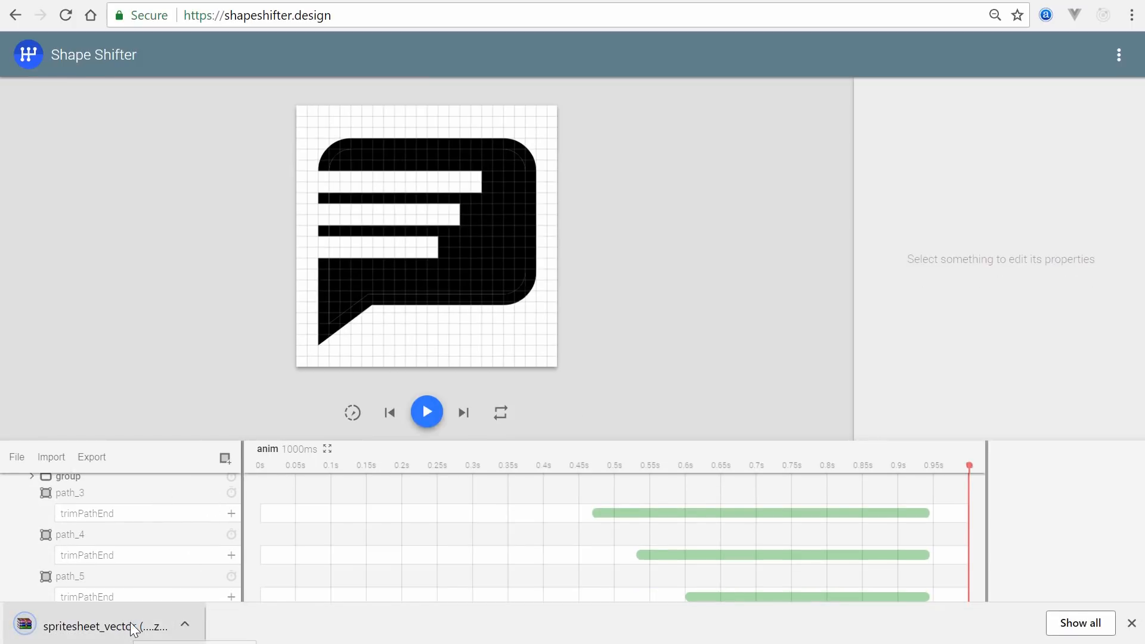
- Open the downloaded spritesheet archive's 60fps folder and view sprite_60fps.html enlarged in the browser
click(137, 628)
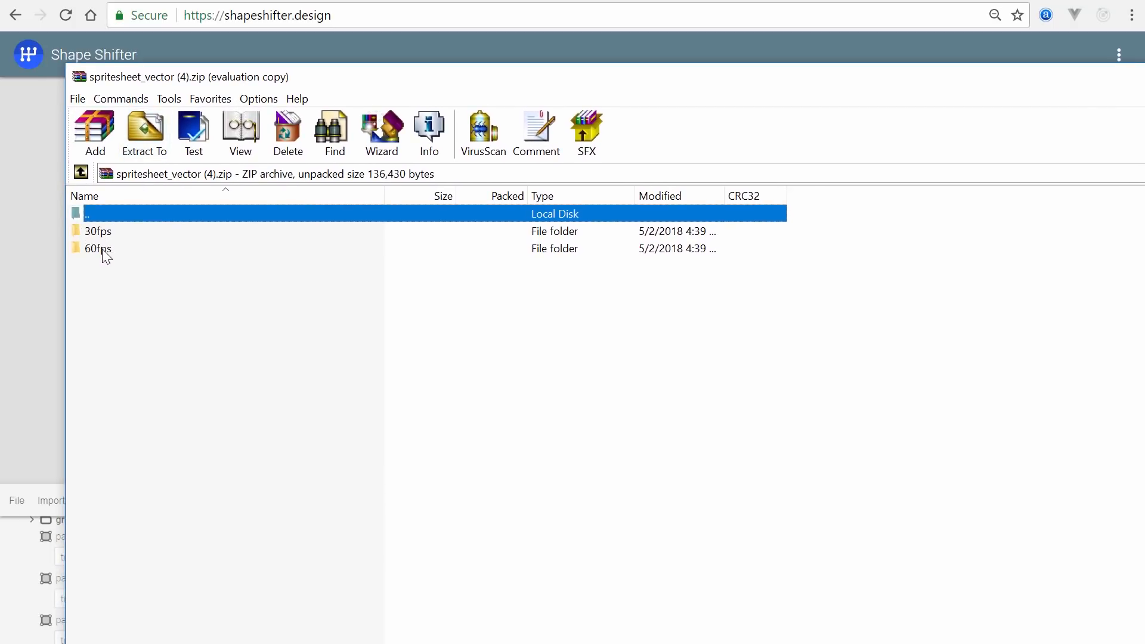
double_click(98, 249)
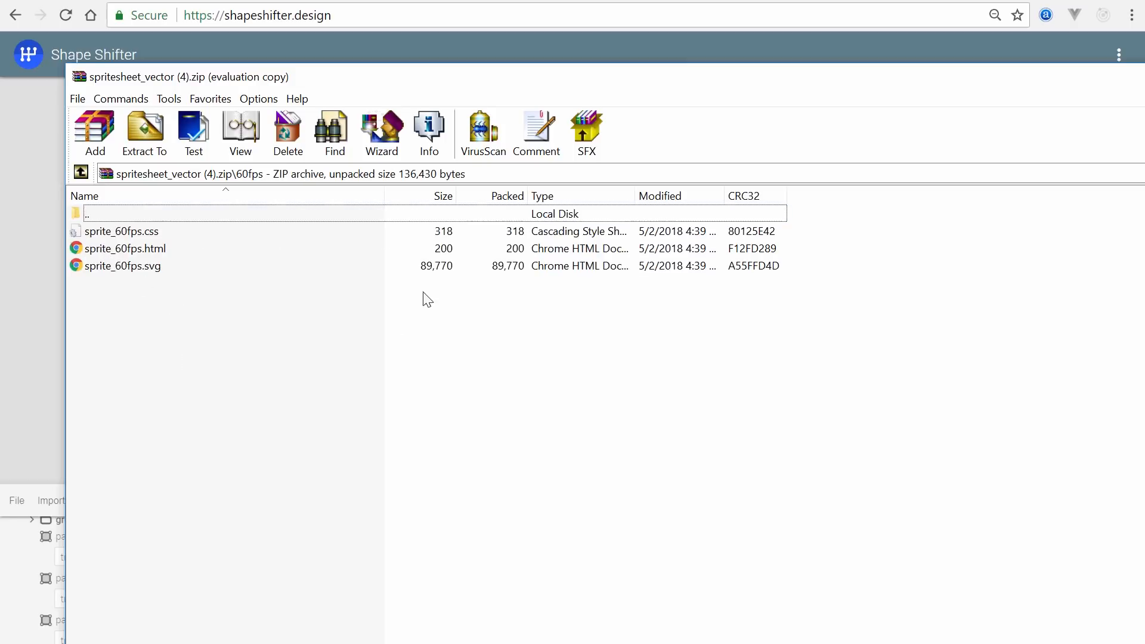
click(447, 268)
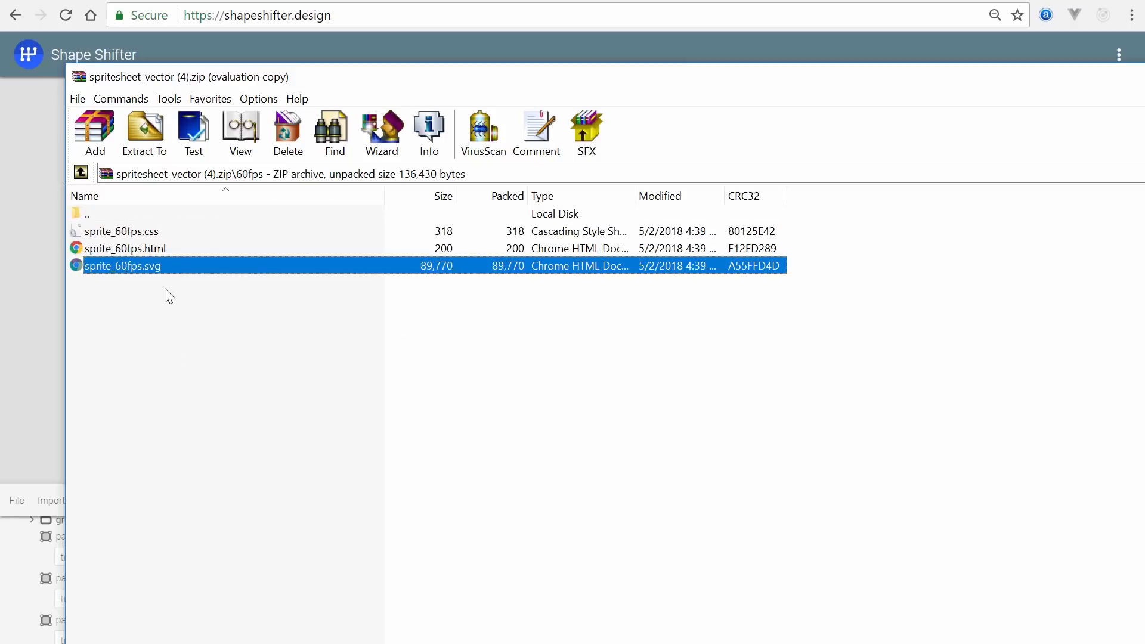
click(233, 310)
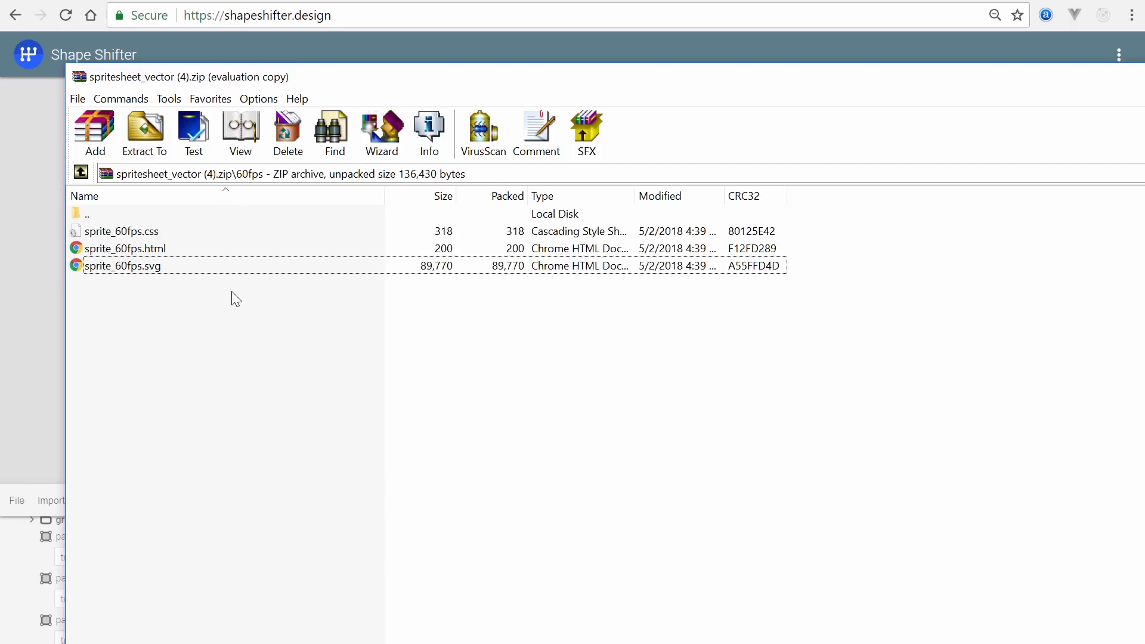
click(153, 250)
double_click(157, 249)
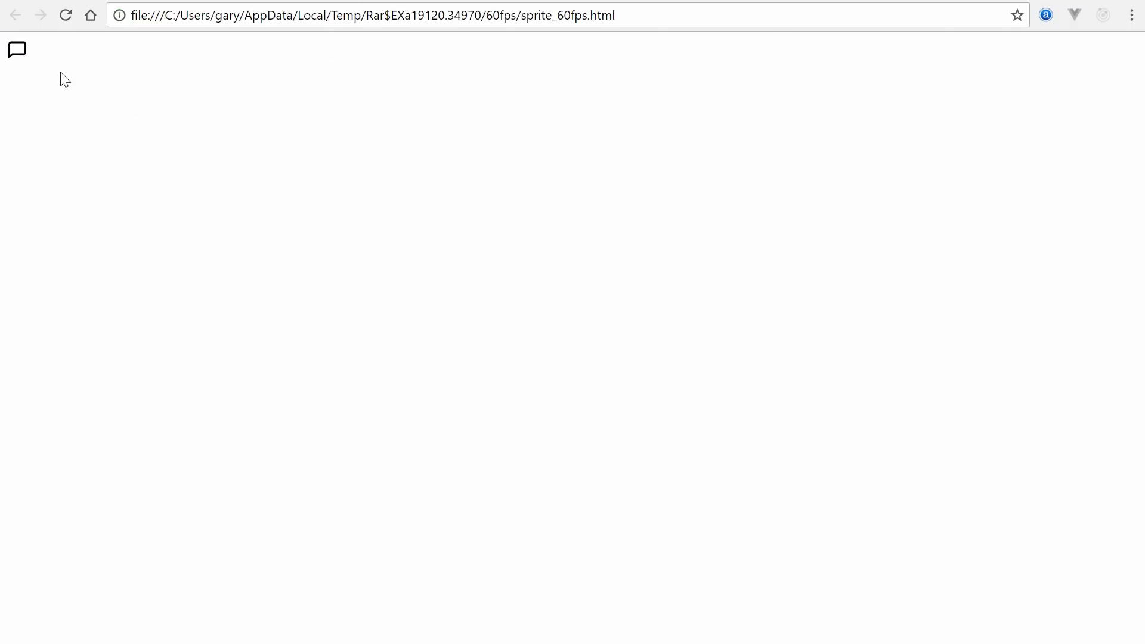
scroll(65, 80, up, 9)
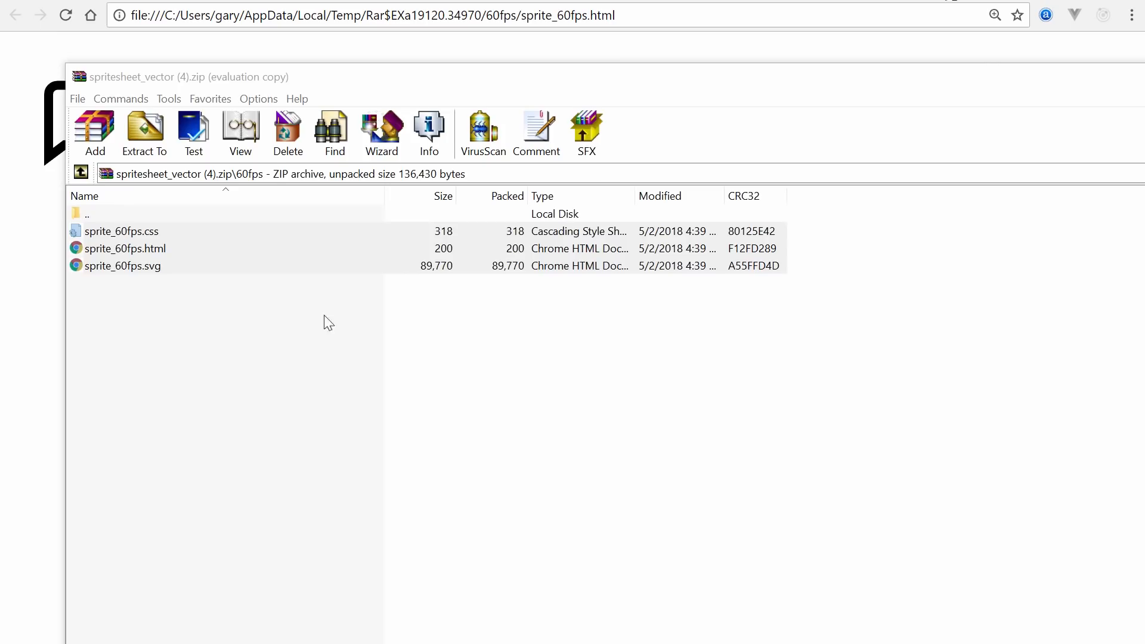
- Copy the CSS, HTML and SVG files from the archive's 60fps folder into the project folder
drag(204, 317, 116, 235)
key(ctrl+c)
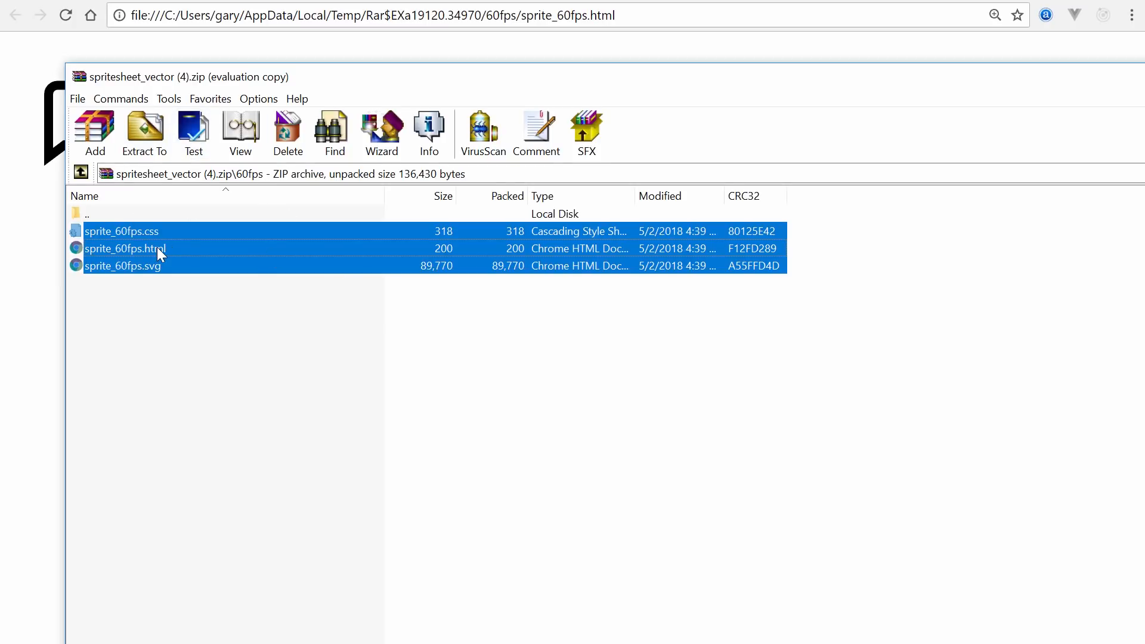
click(279, 341)
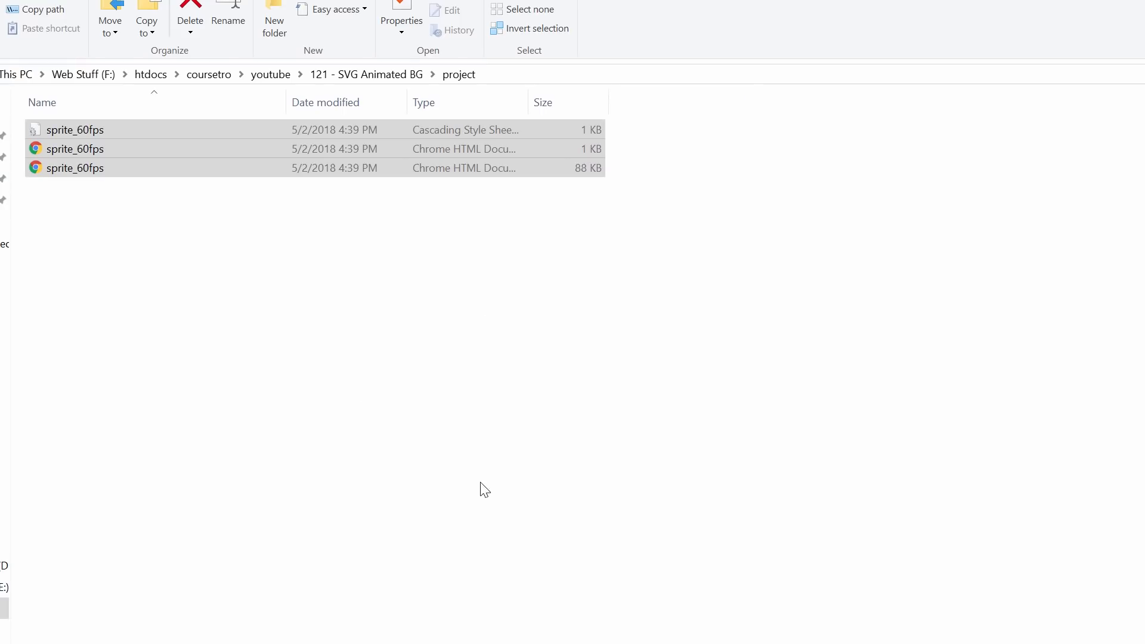
click(480, 489)
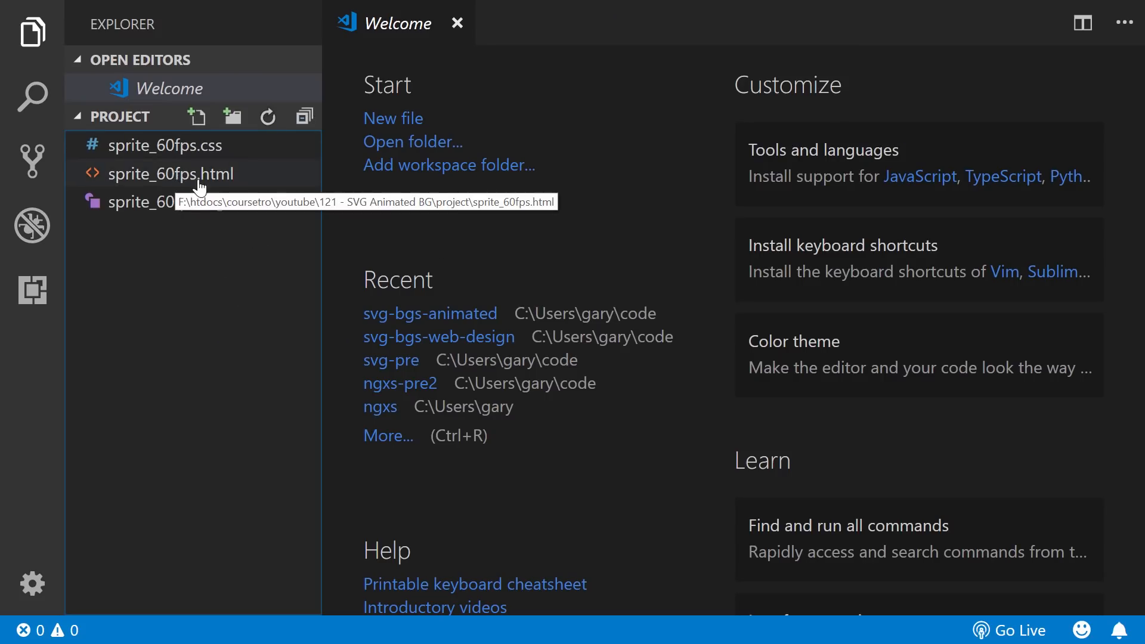
- Open sprite_60fps.html in Visual Studio Code and examine the div's shapeshifter and play classes and its background-image URL
click(220, 178)
click(530, 209)
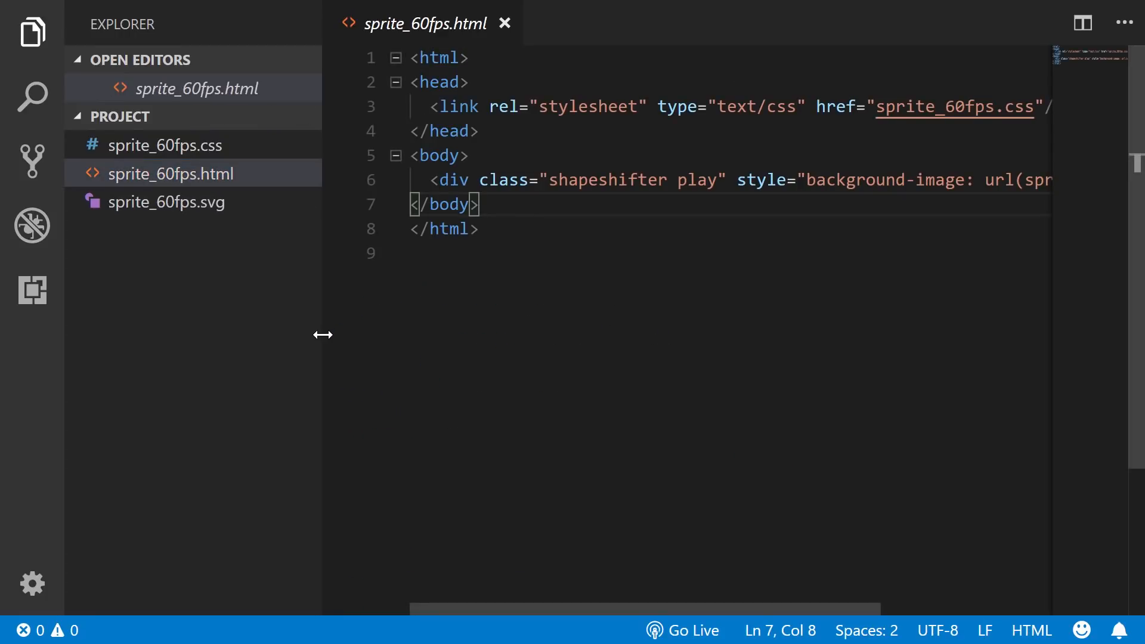
drag(322, 332, 107, 343)
click(400, 179)
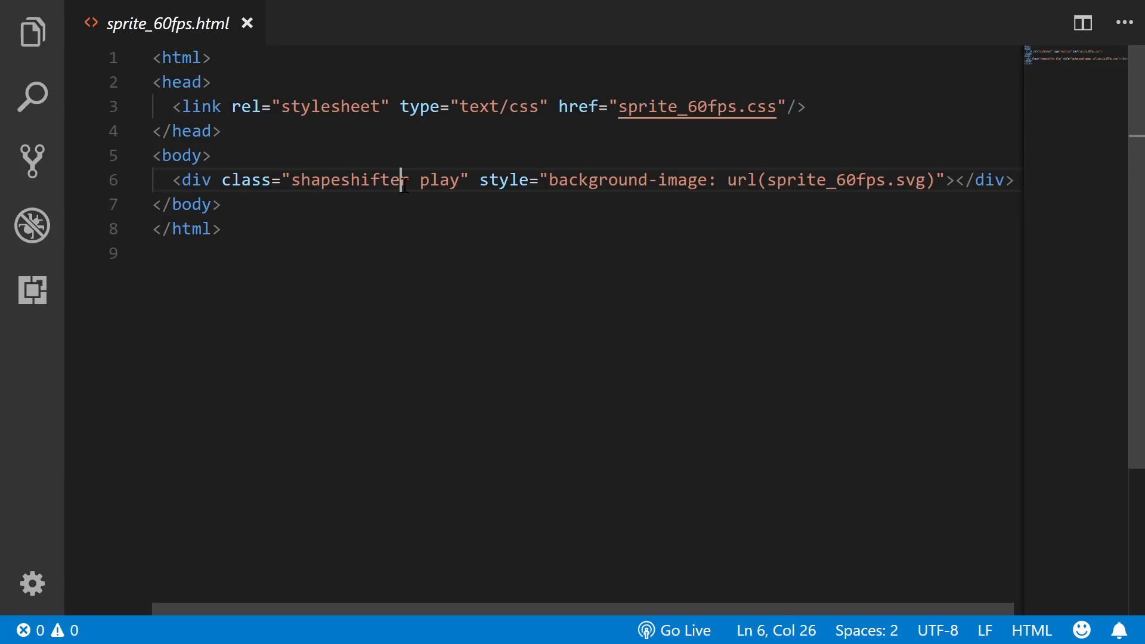
double_click(363, 182)
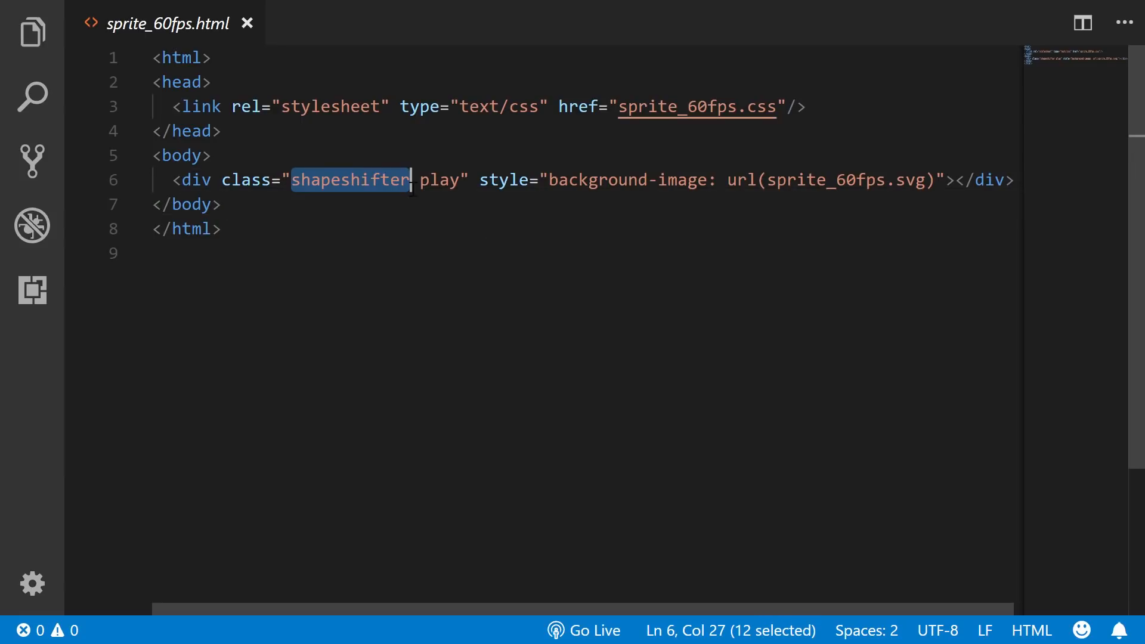
double_click(447, 182)
click(623, 597)
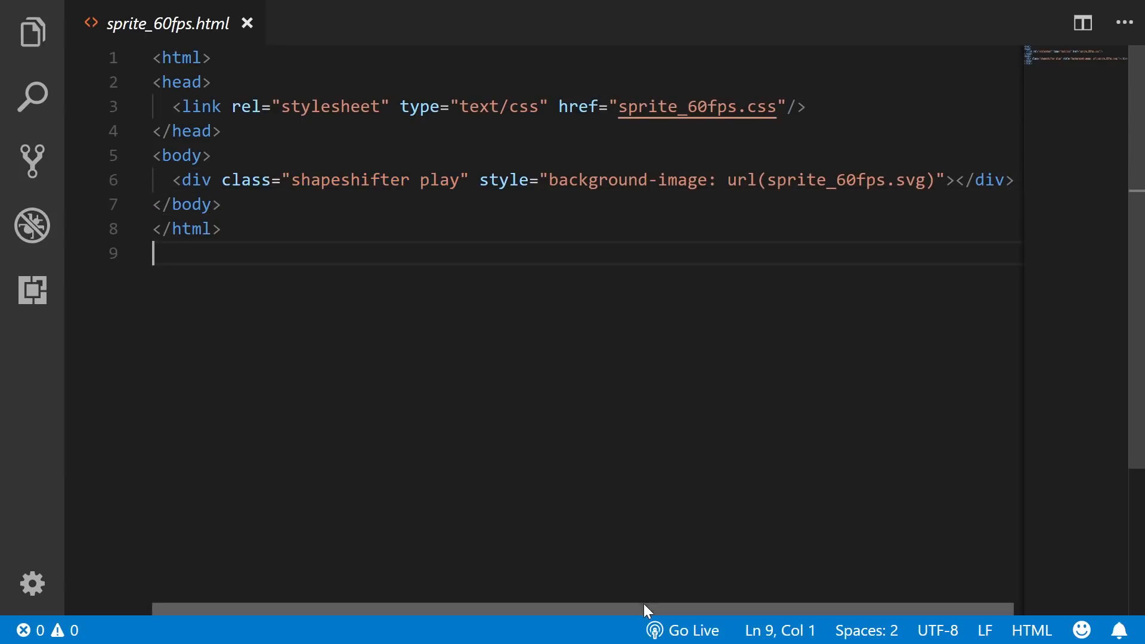
drag(643, 604, 841, 583)
drag(897, 179, 768, 180)
click(767, 179)
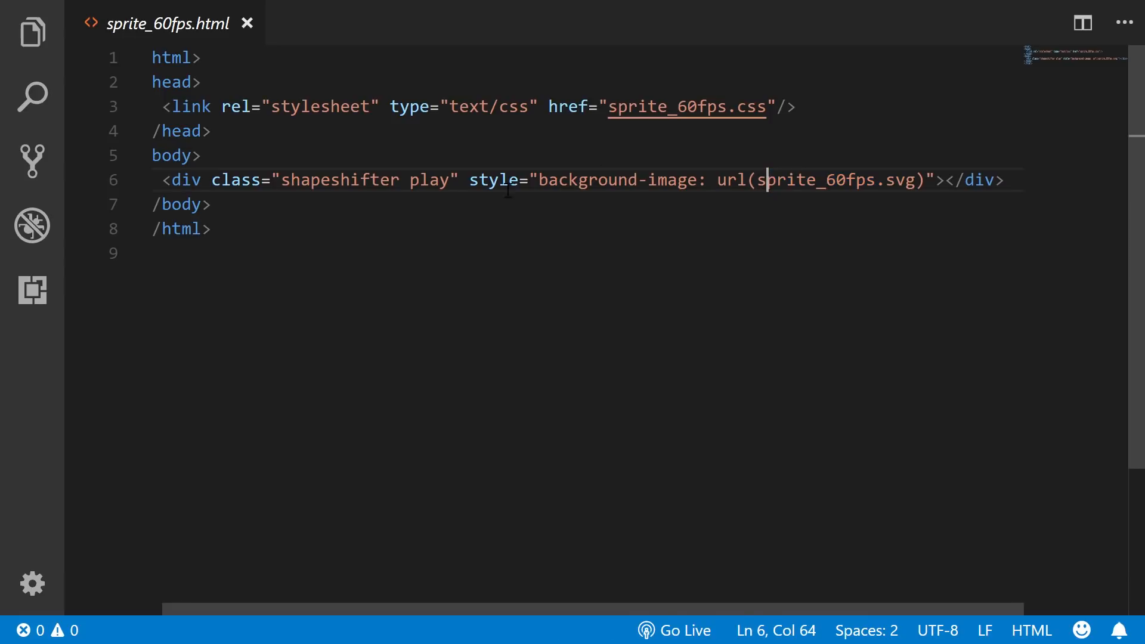
- Open sprite_60fps.svg from the project files and look through its frame markup
key(ctrl+b)
click(206, 203)
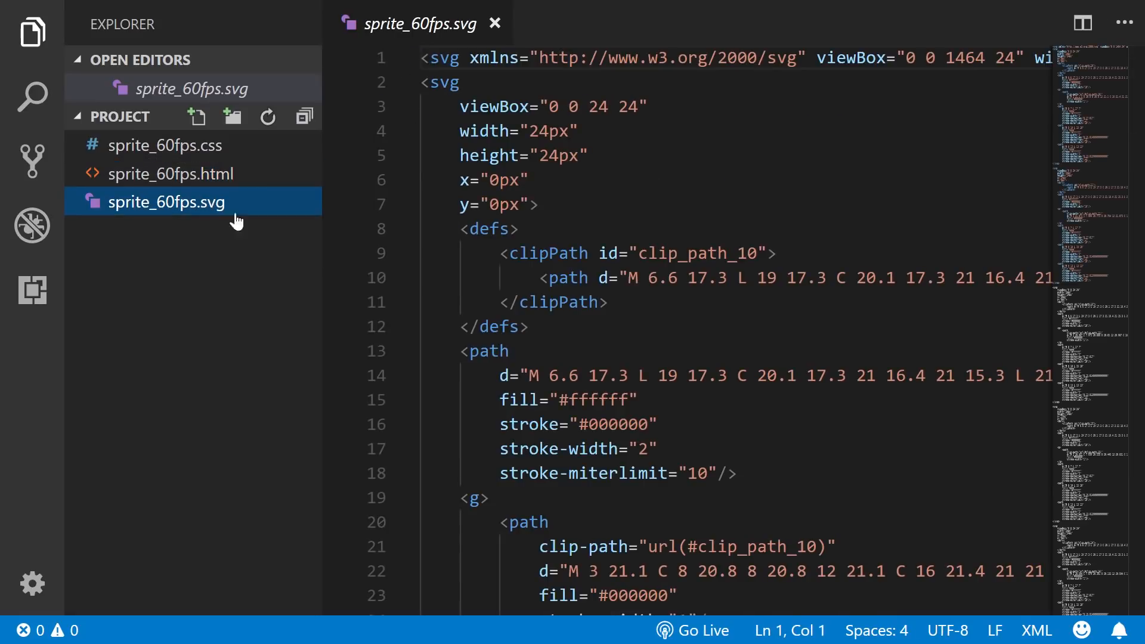
click(981, 177)
click(1139, 172)
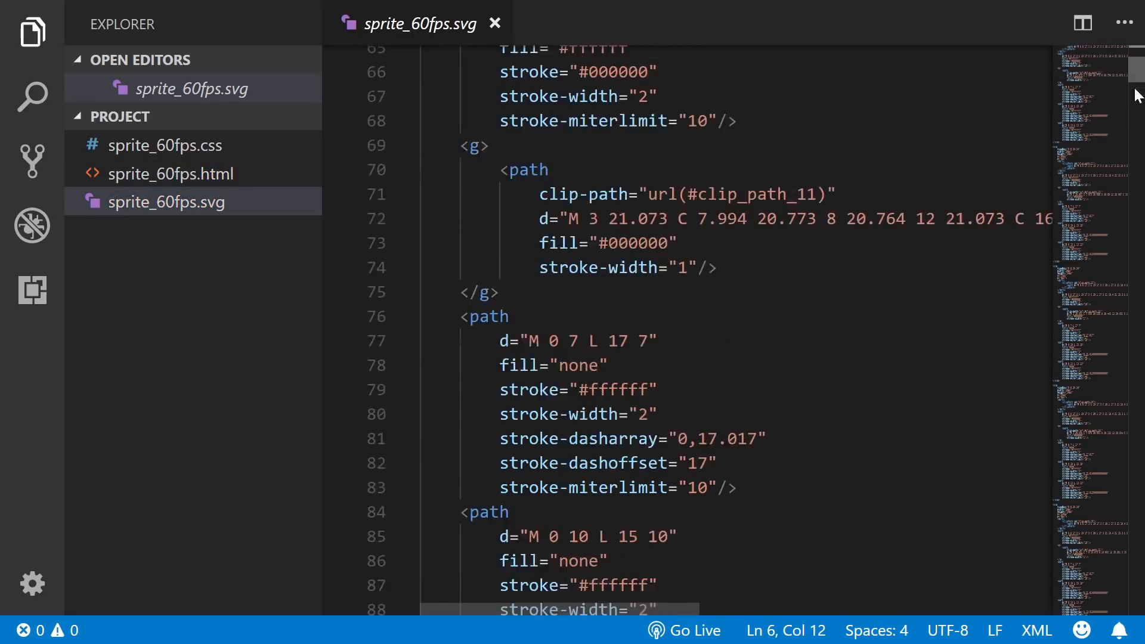
drag(1137, 165, 1136, 65)
click(702, 211)
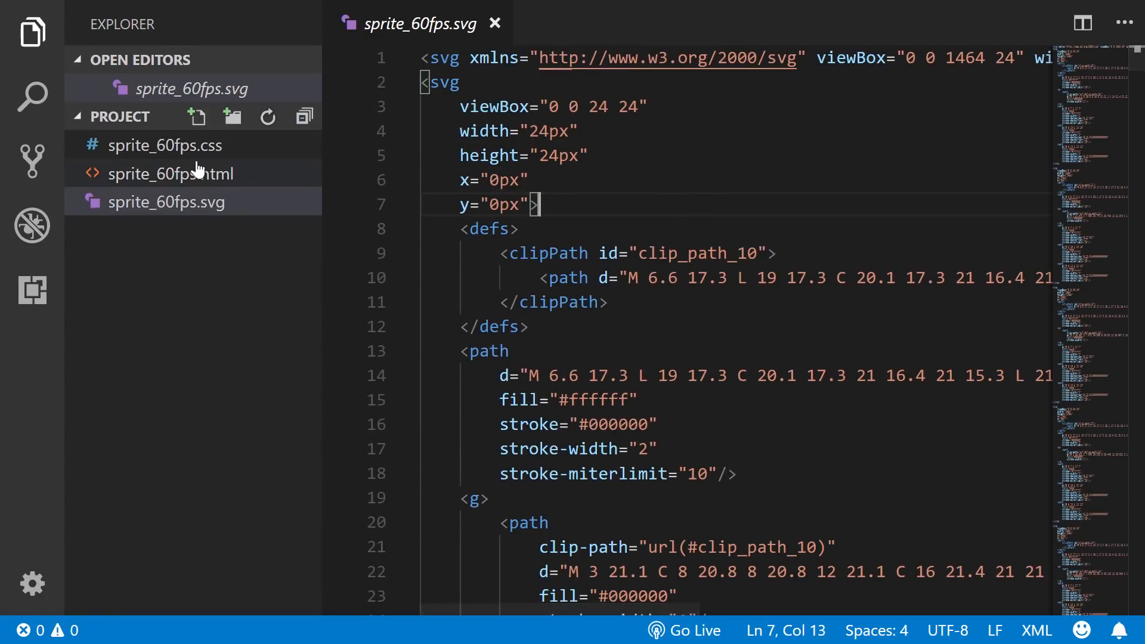
- Open sprite_60fps.css and examine the play60 keyframes block and its animation name
click(262, 147)
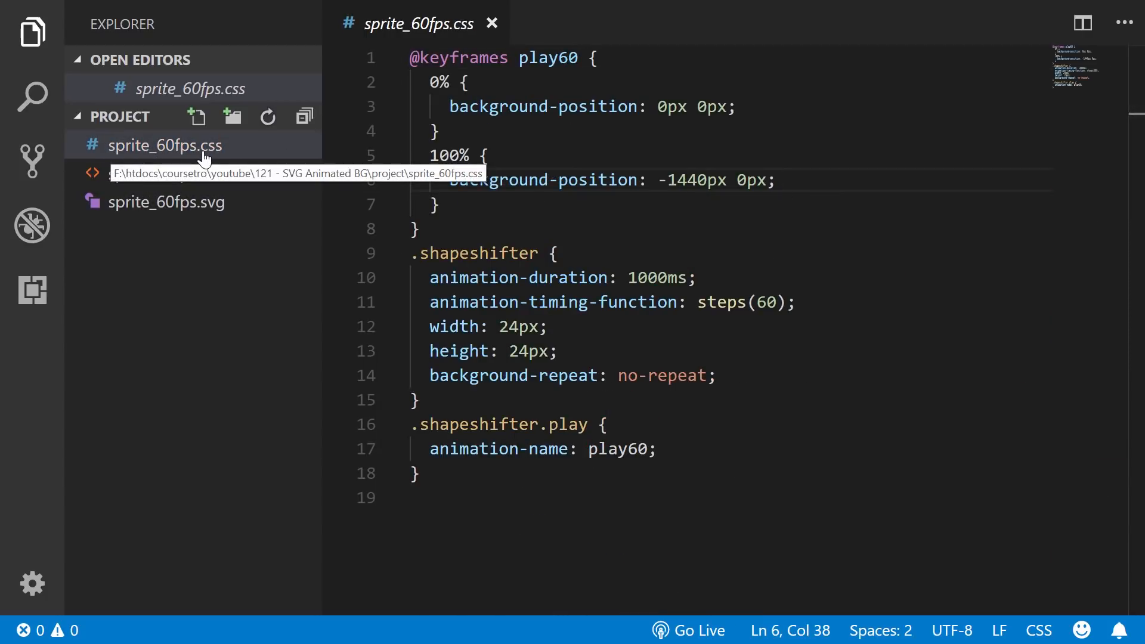
click(789, 230)
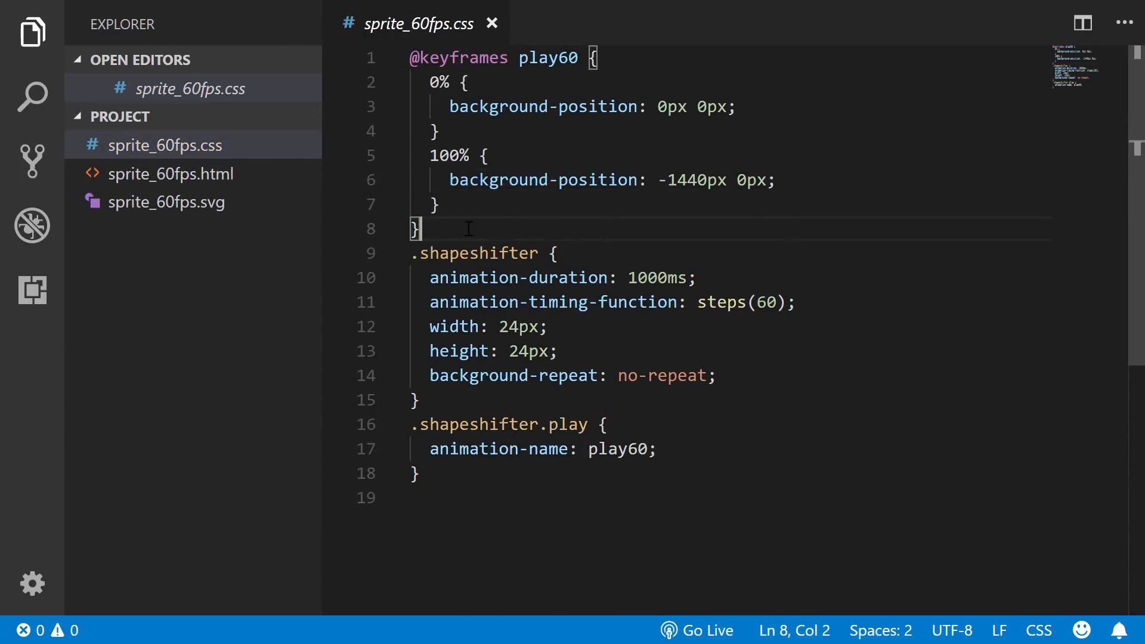
drag(449, 227, 403, 54)
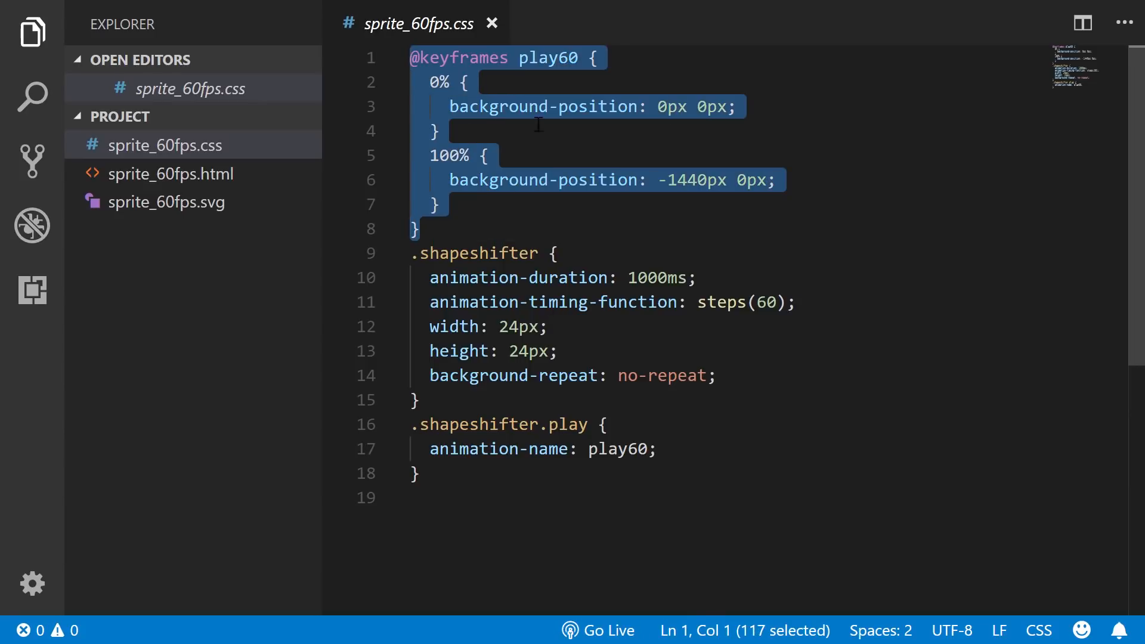
double_click(528, 57)
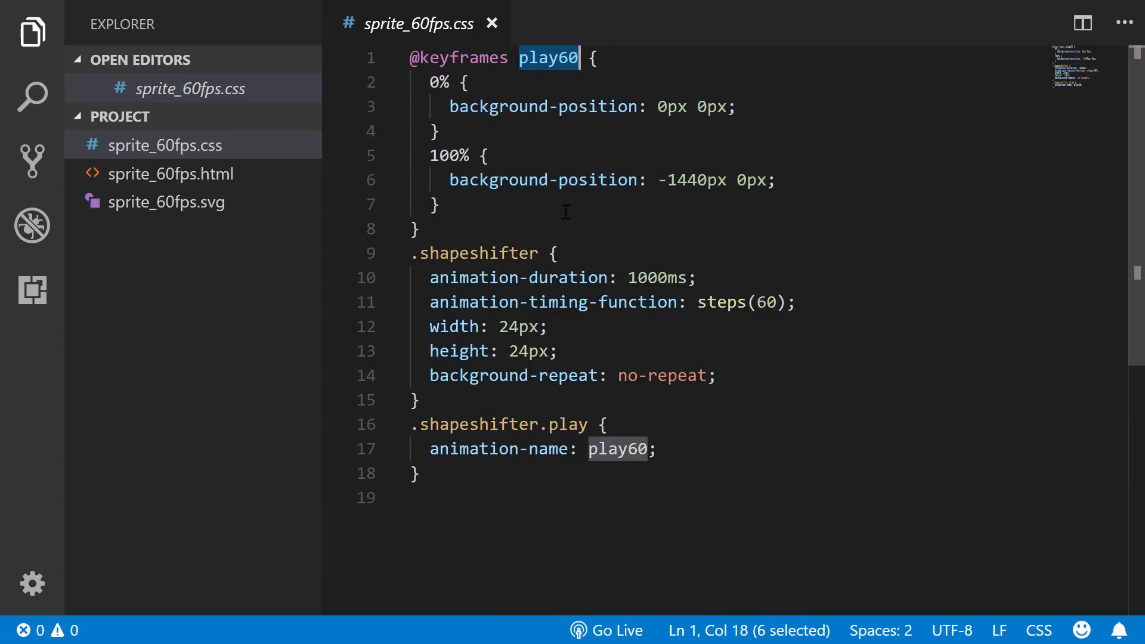
- Examine the 0% keyframe's background-position and the animation-name in the .shapeshifter.play rule of sprite_60fps.css
click(570, 231)
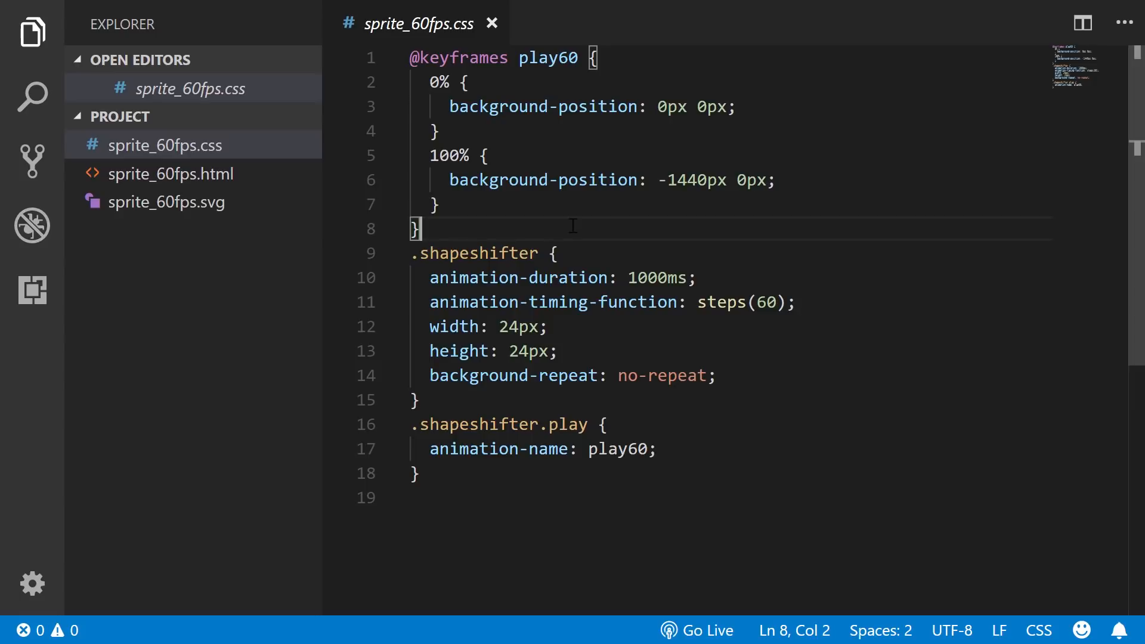
drag(441, 107, 744, 108)
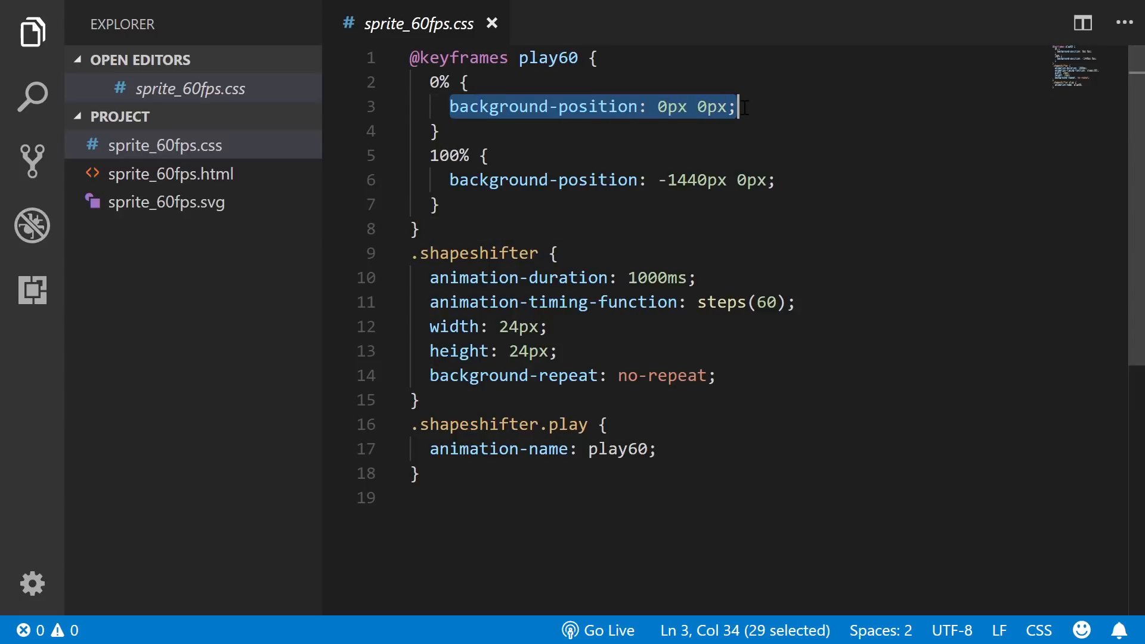
click(744, 108)
click(541, 424)
drag(540, 424, 596, 424)
click(589, 424)
click(541, 425)
click(589, 425)
drag(430, 448, 688, 446)
click(689, 448)
click(688, 480)
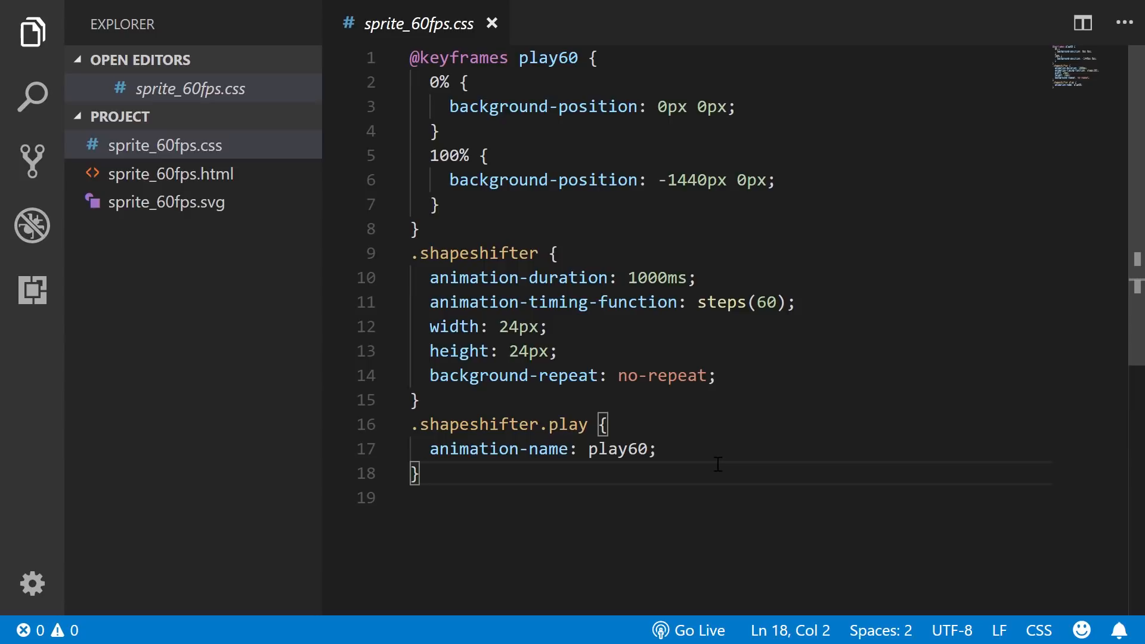
click(763, 495)
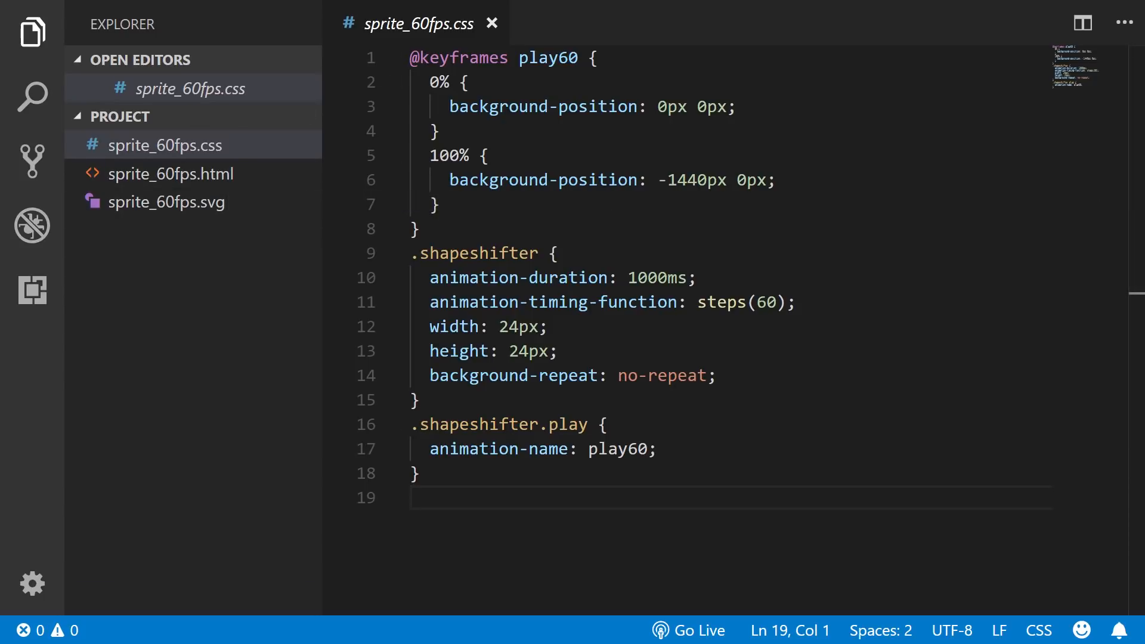
- Open sprite_60fps.html for editing and hide the file explorer sidebar
click(167, 175)
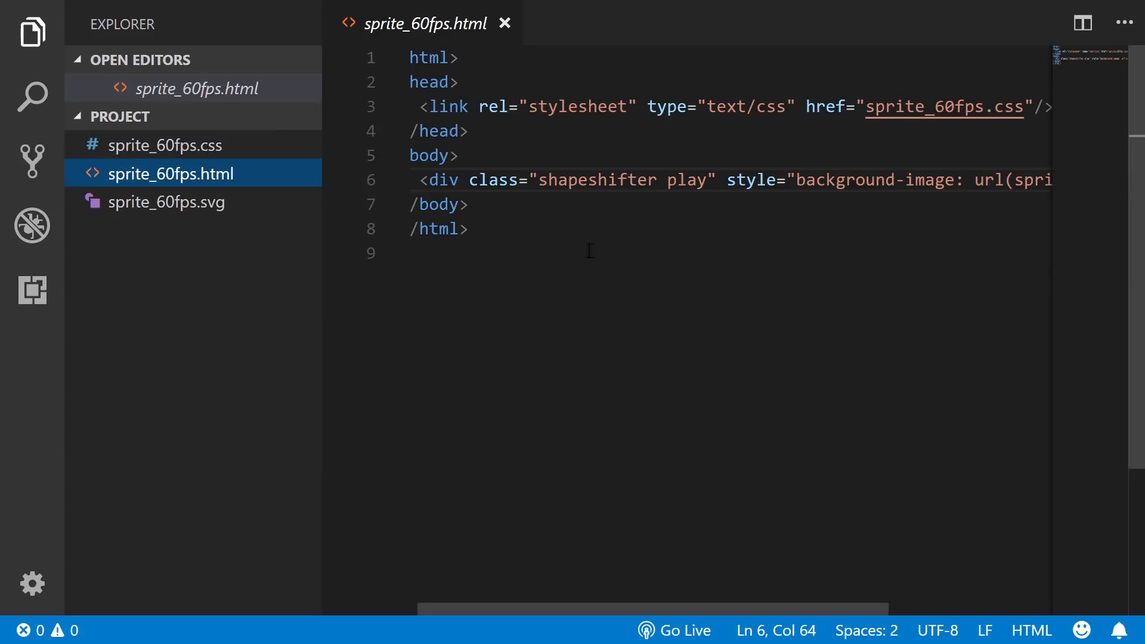
click(507, 337)
key(ctrl+b)
click(399, 211)
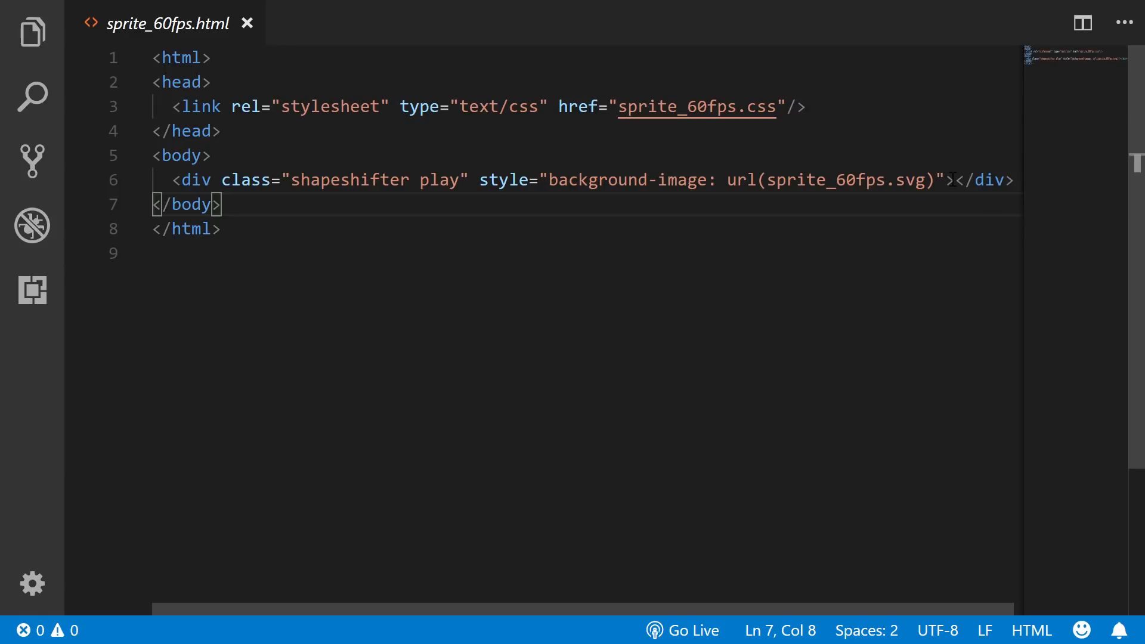
- Insert an empty script element below the shapeshifter div, with an indented blank line inside and a blank line above
click(1010, 184)
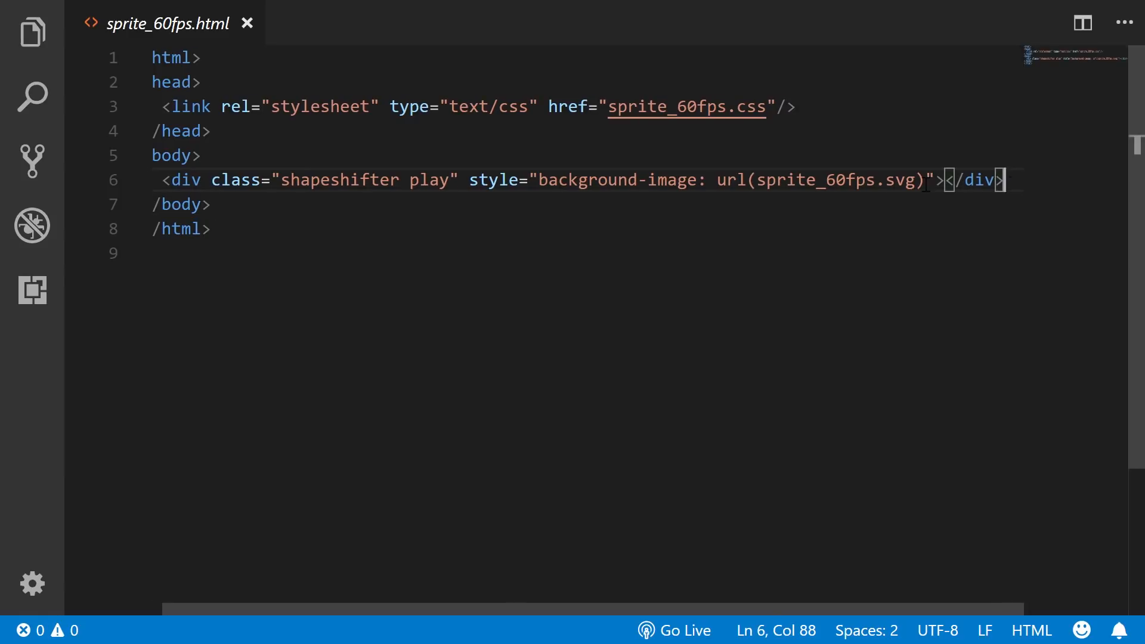
key(Return)
key(Return)
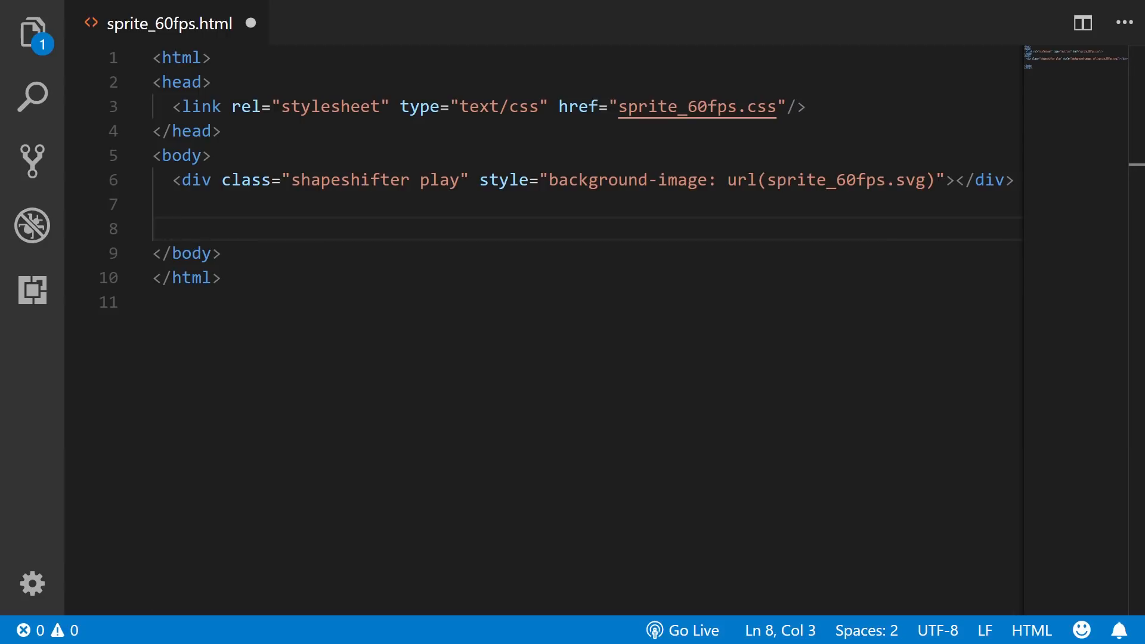
text(<scri)
key(Tab)
key(Return)
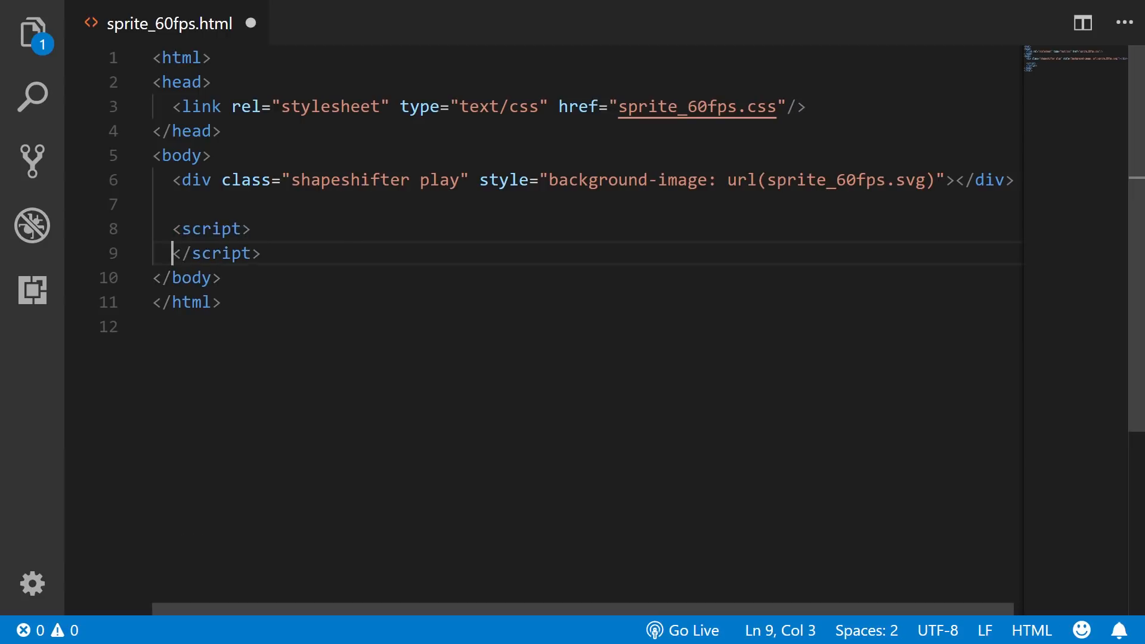
key(Return)
key(Up)
key(Tab)
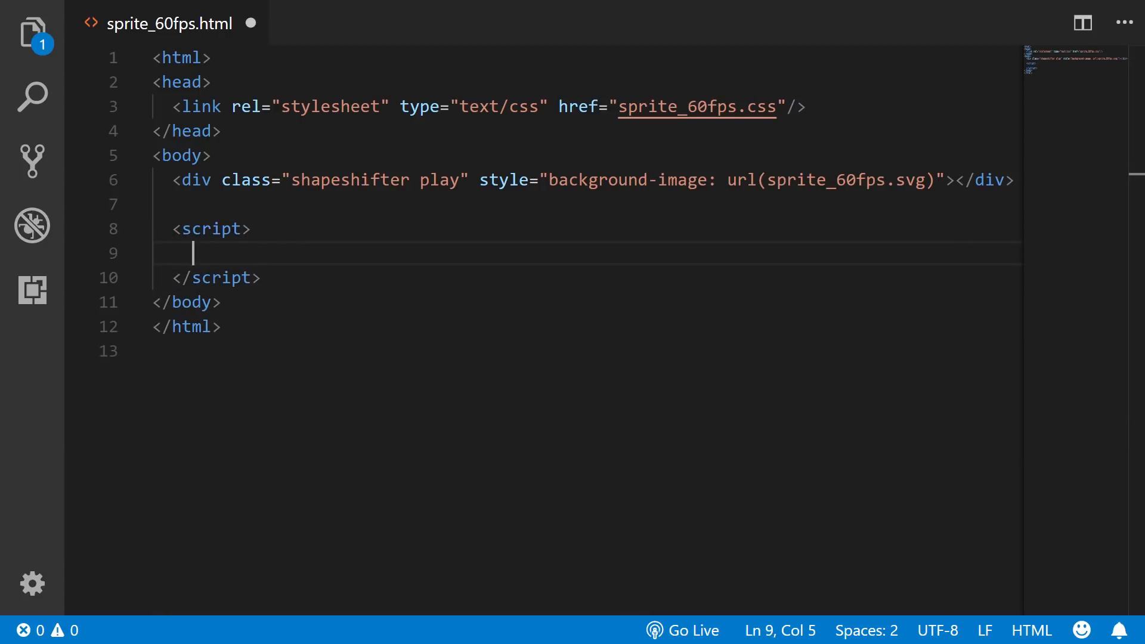
- Begin the script with document.getElementById('btn')
text(document.)
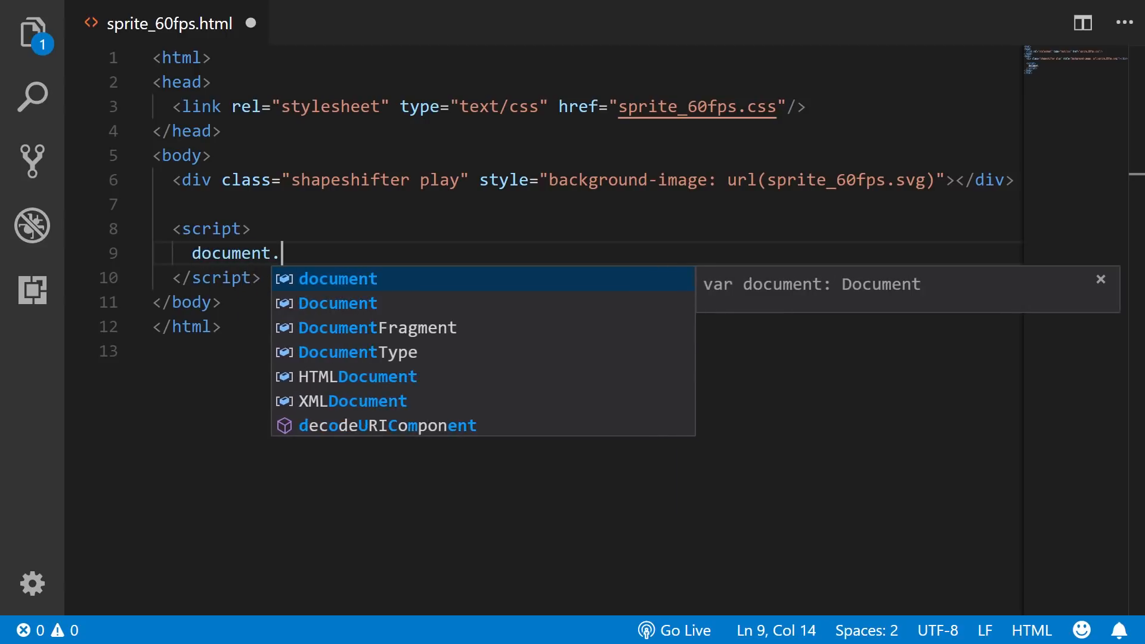
text(getElem)
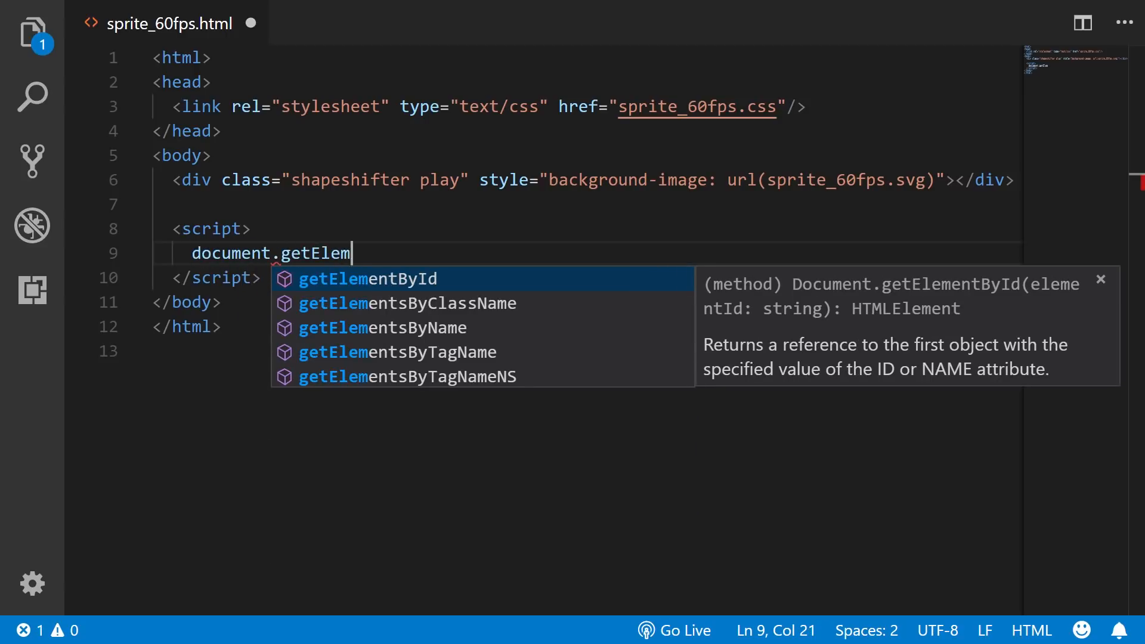
key(Tab)
text(('btn)
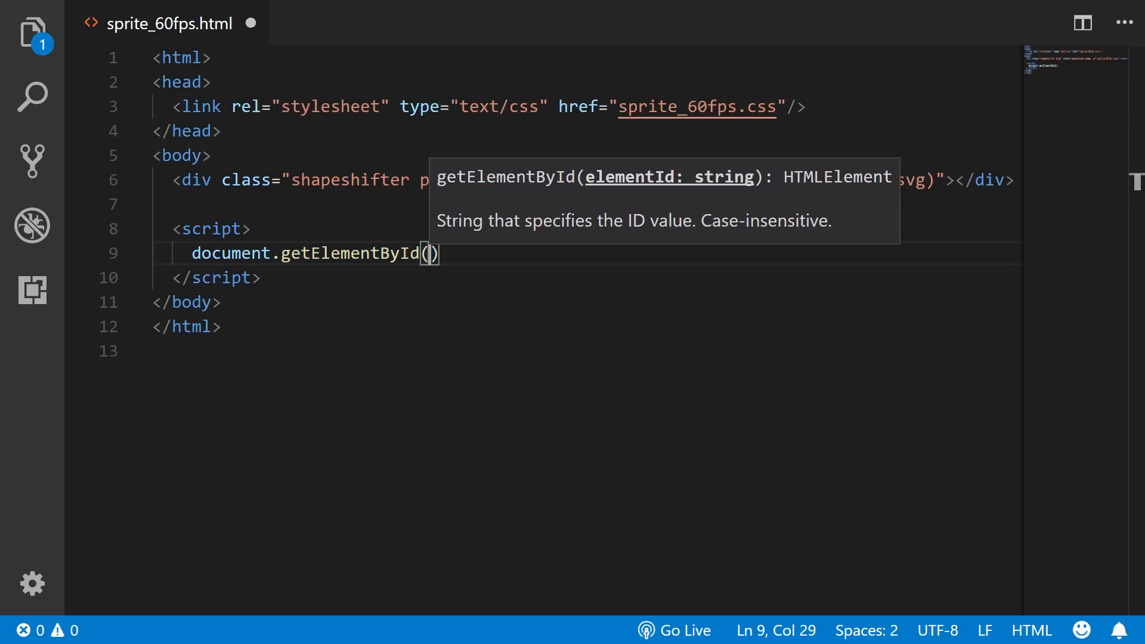
text(')
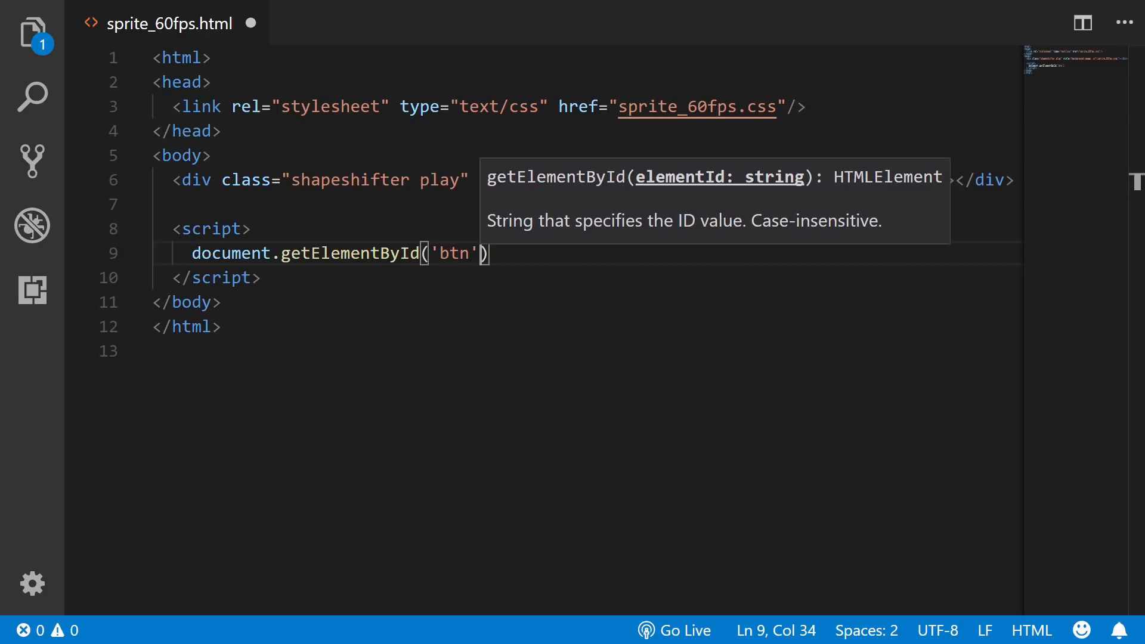
- Chain addEventListener for 'click' onto the element lookup, with a function that runs this.classList.add('play');
text().addEven)
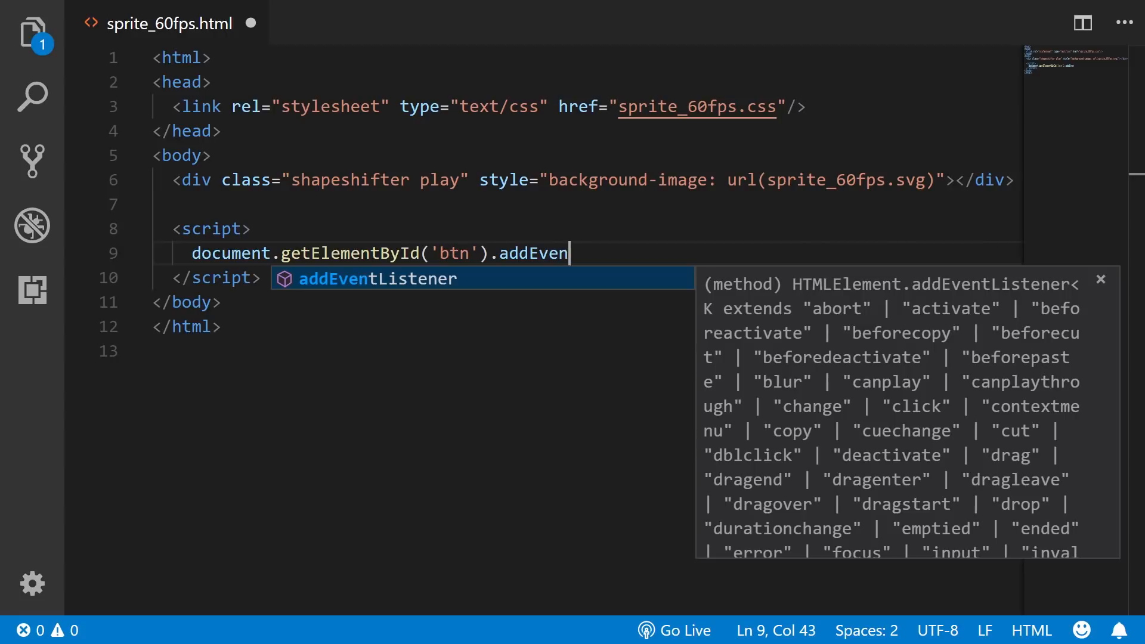
key(Return)
text(('click')
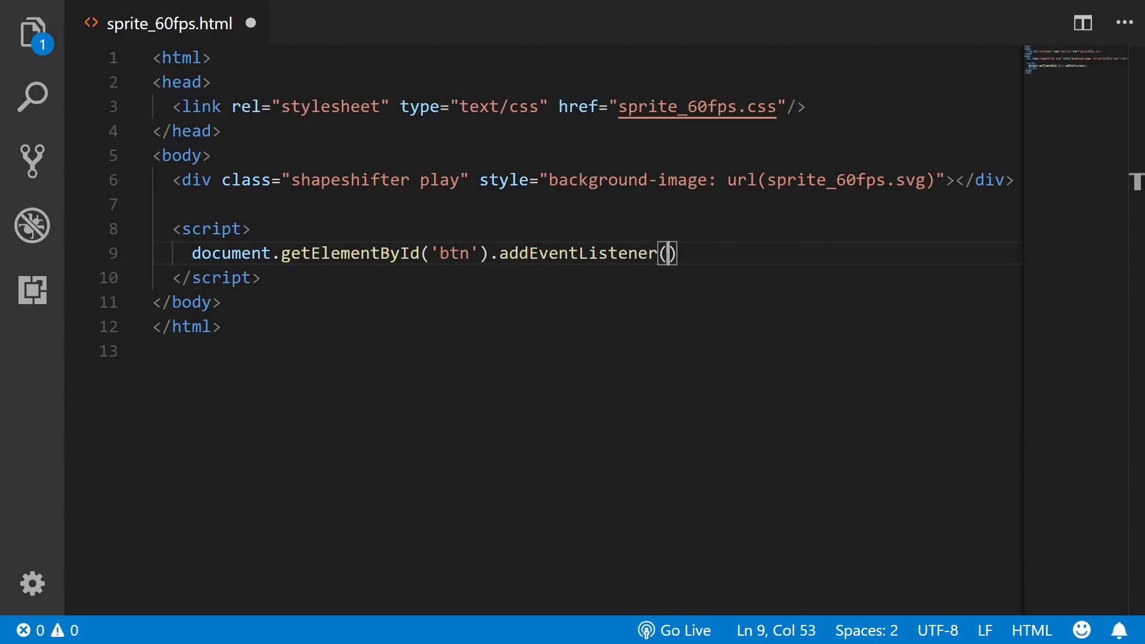
text(, function))
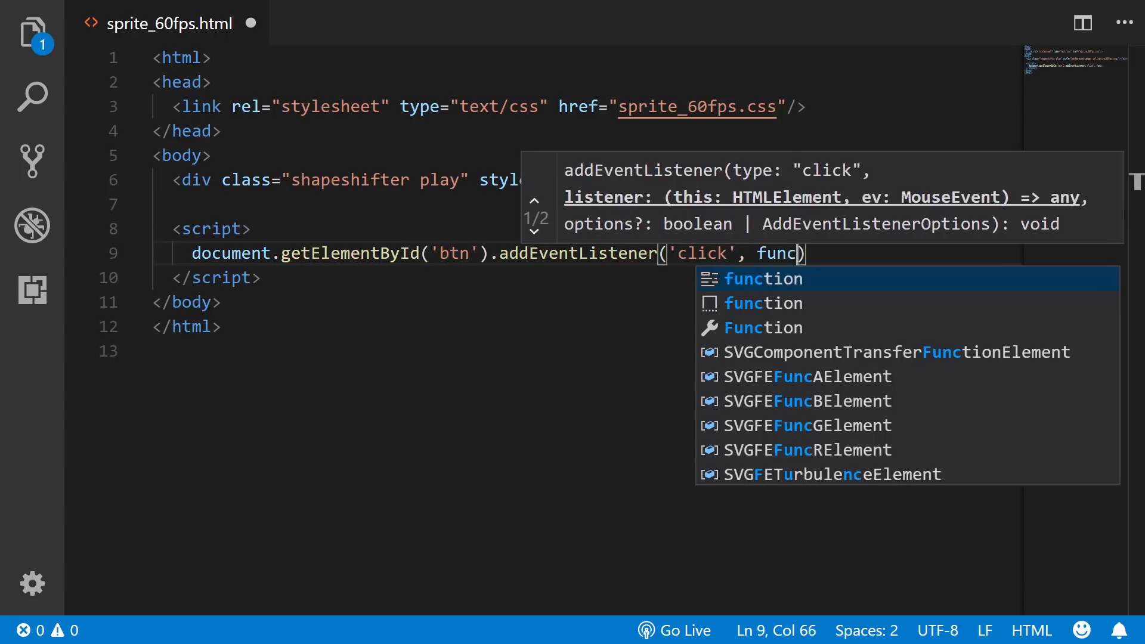
key(BackSpace)
text(() {)
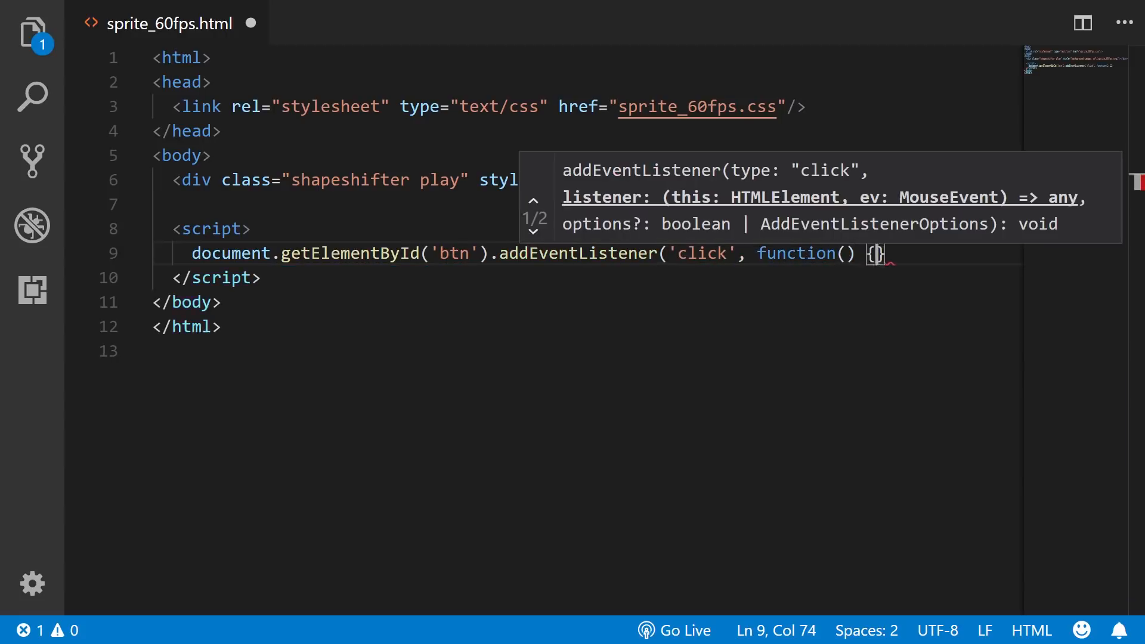
key(Return)
key(Down)
text();)
key(Up)
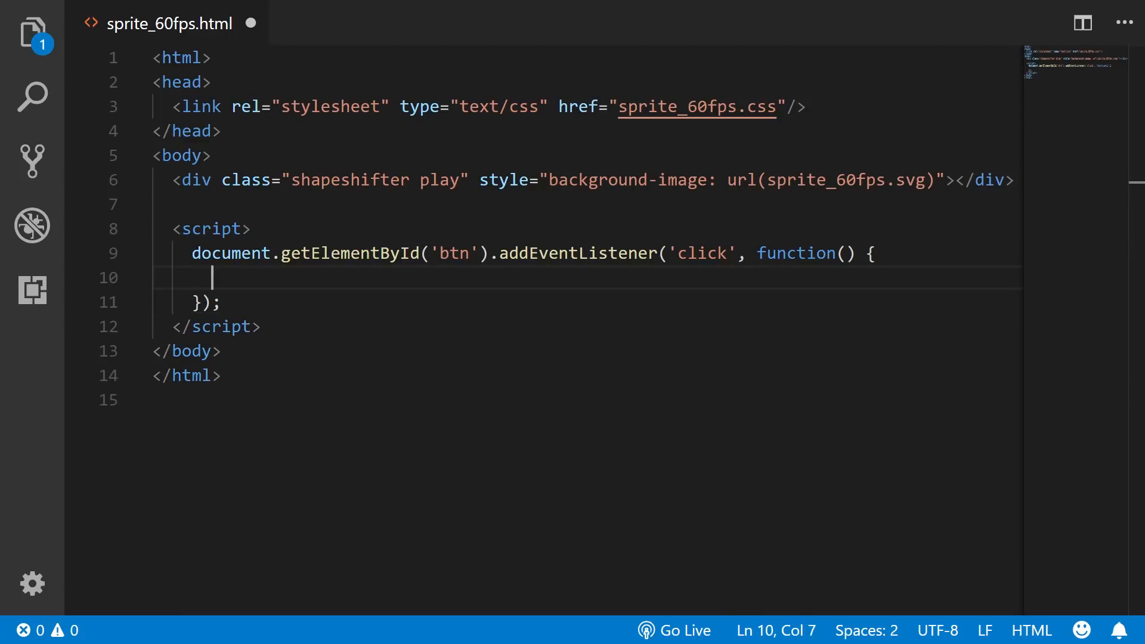
text(this.classList)
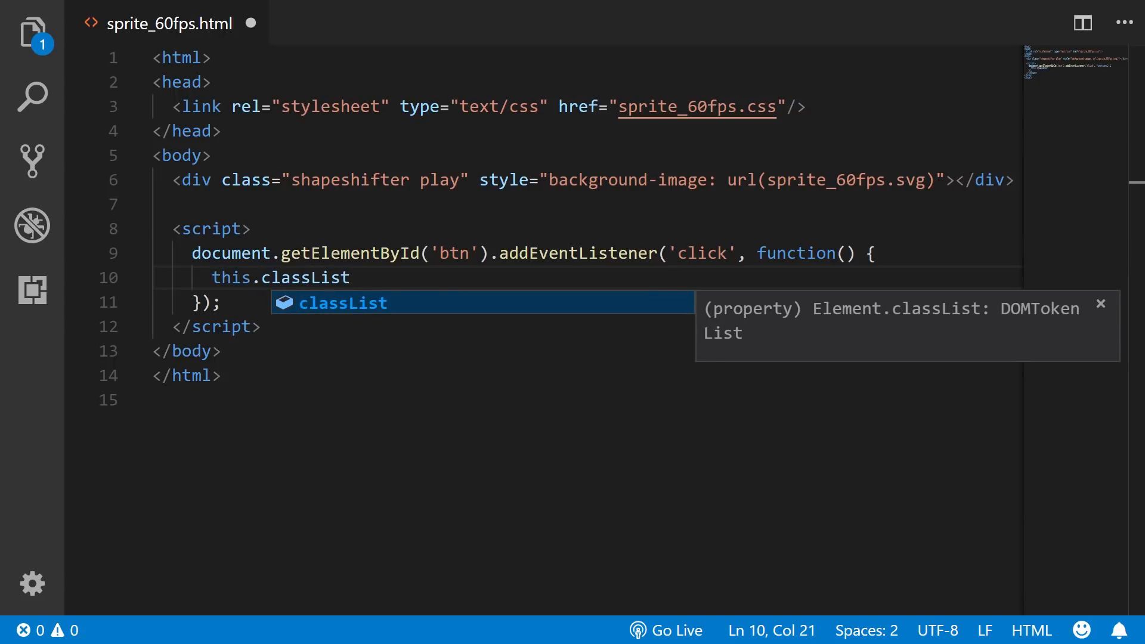
text(.add('play');)
- Remove the play class from the div, leaving only shapeshifter
click(439, 180)
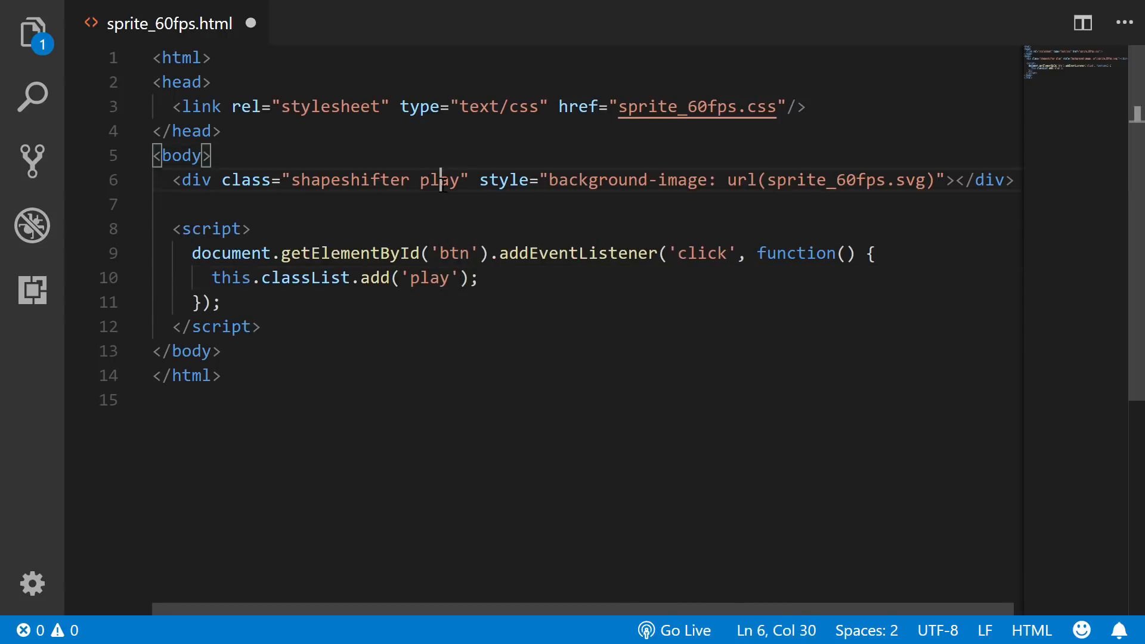
key(Delete)
key(Delete)
key(BackSpace)
key(BackSpace)
key(BackSpace)
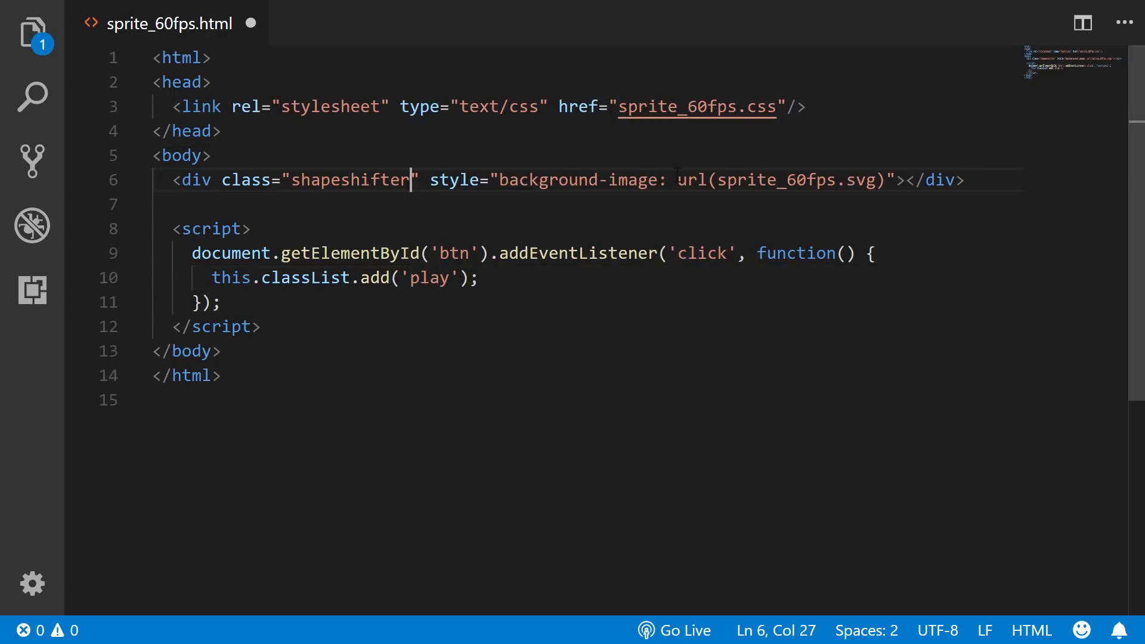
- Give the shapeshifter div the attribute id="btn" and save the HTML file
key(Right)
text(id)
key(Return)
text(btn)
key(Right)
click(535, 208)
key(ctrl+s)
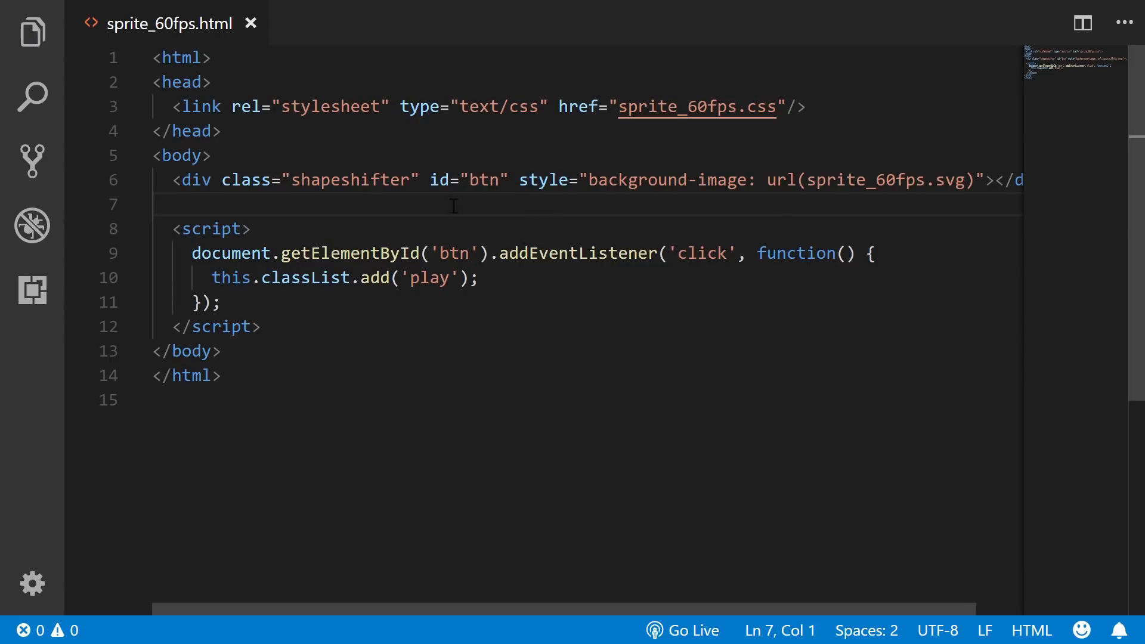
- Open sprite_60fps.css and add a body rule with padding-top: 30px; above the play60 keyframes
click(378, 180)
key(ctrl+b)
click(179, 146)
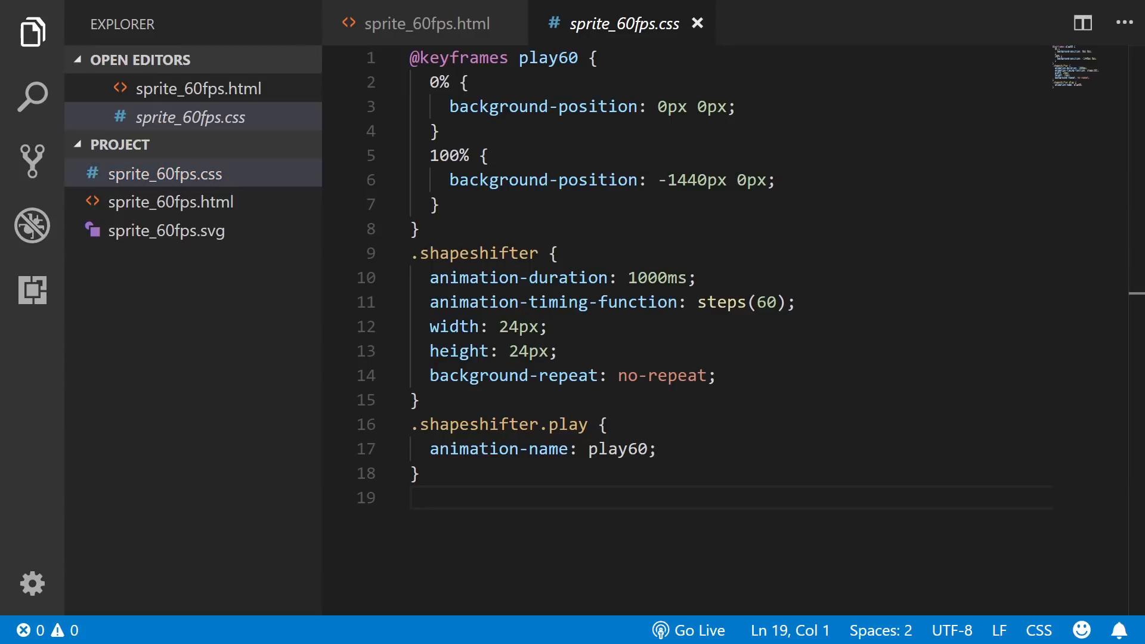
click(415, 58)
key(Return)
key(Return)
key(Up)
key(Up)
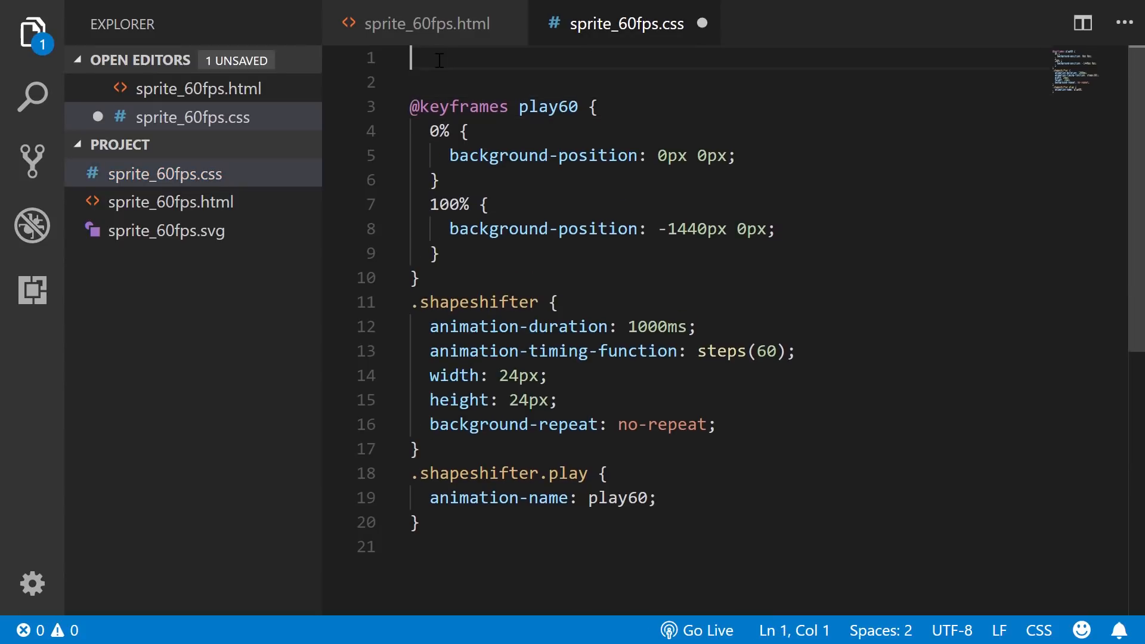
text(body {)
key(Return)
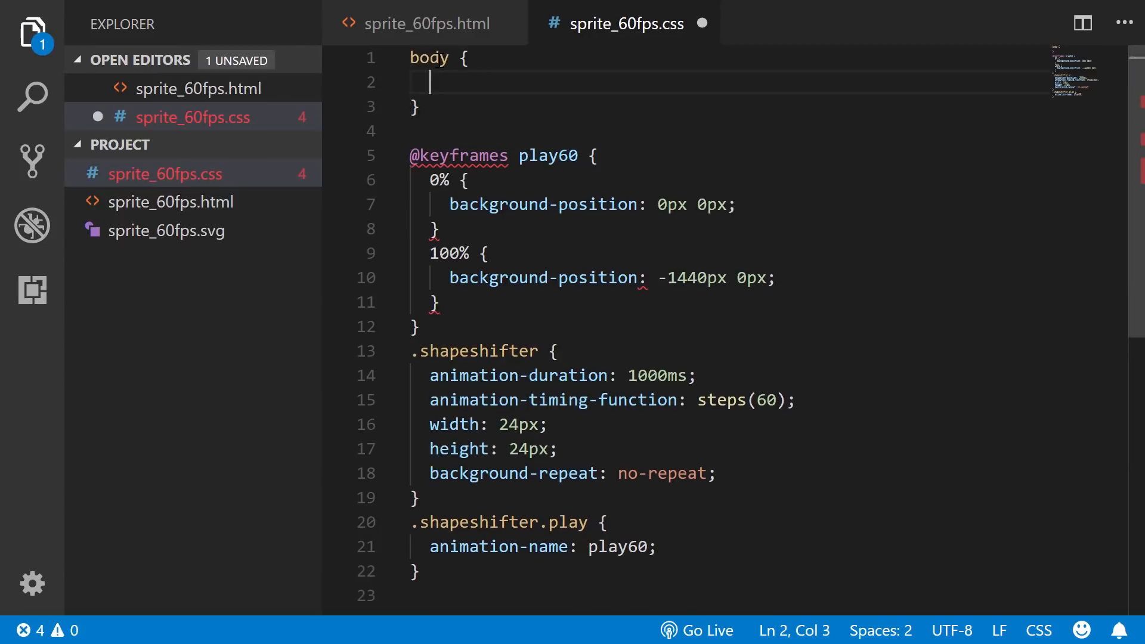
text(padding-top:)
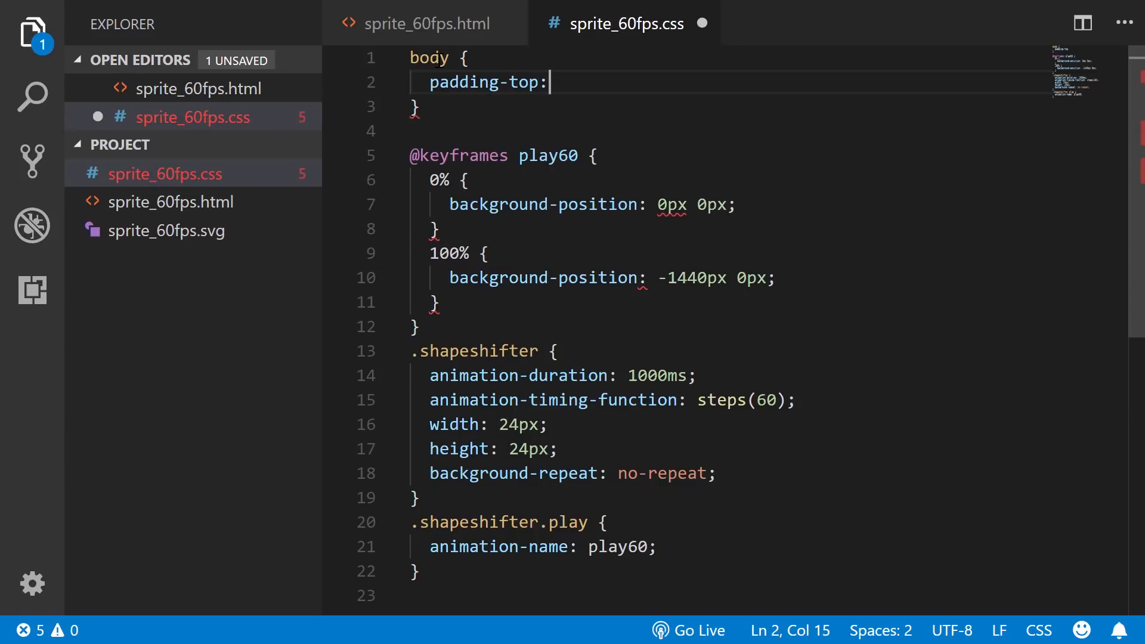
text( 30px;)
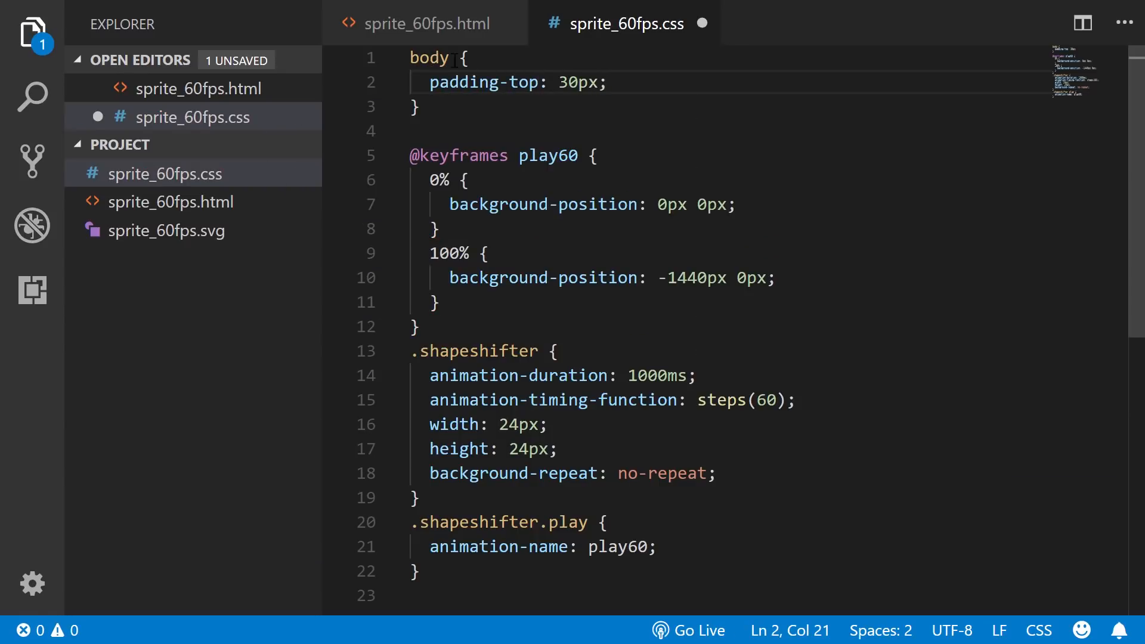
- Add margin: auto; as the first declaration of the .shapeshifter rule
click(747, 332)
scroll(747, 332, down, 3)
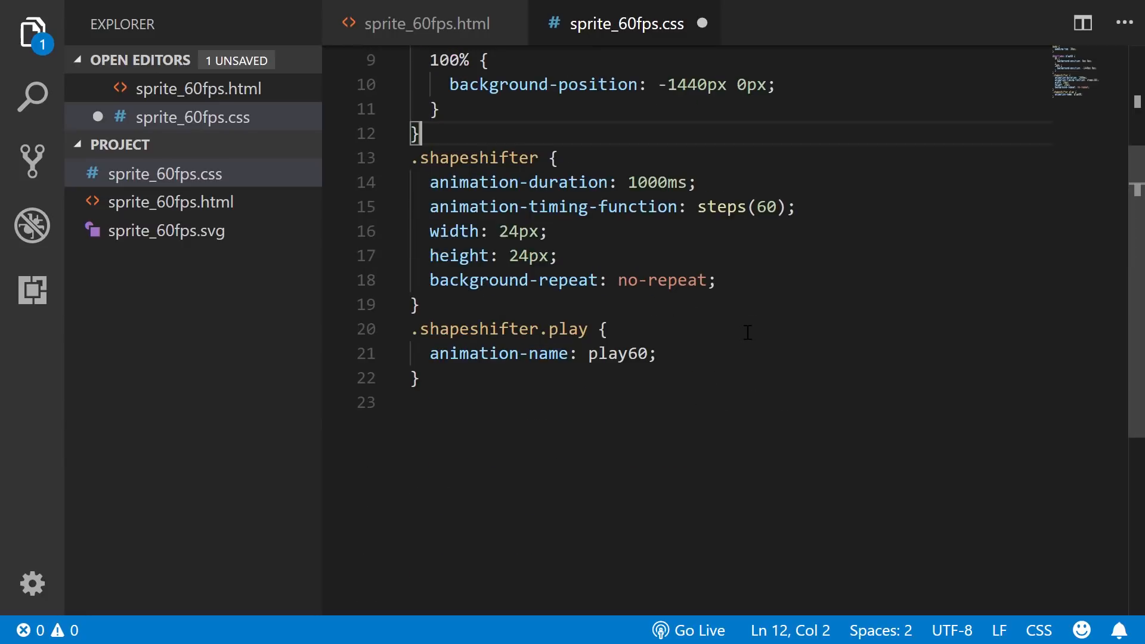
click(604, 160)
key(Return)
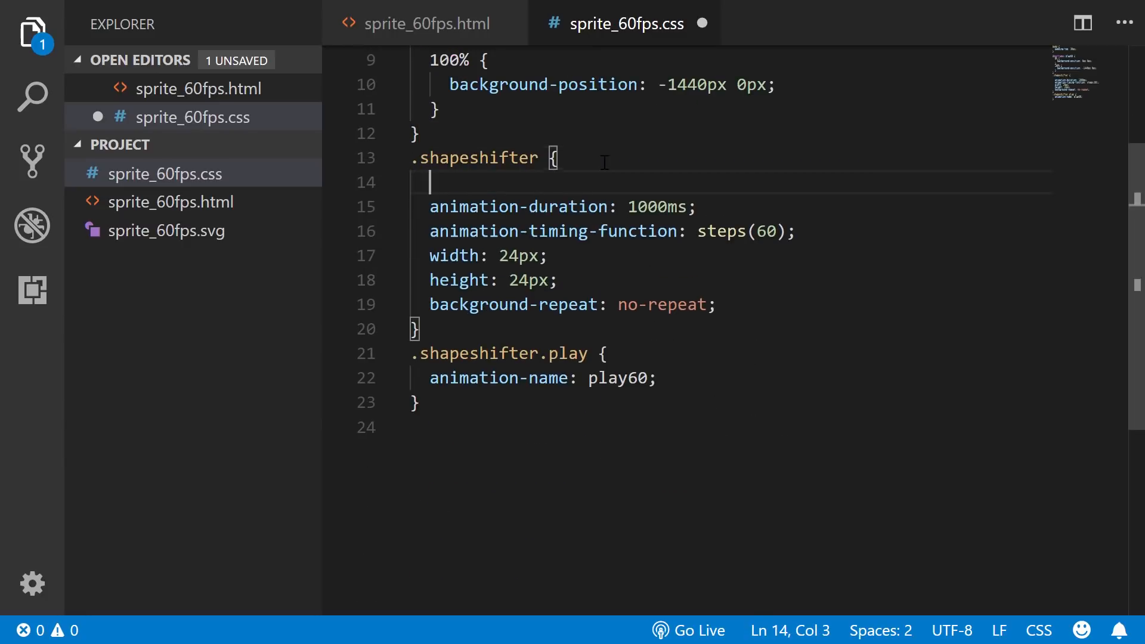
text(margin: auto;)
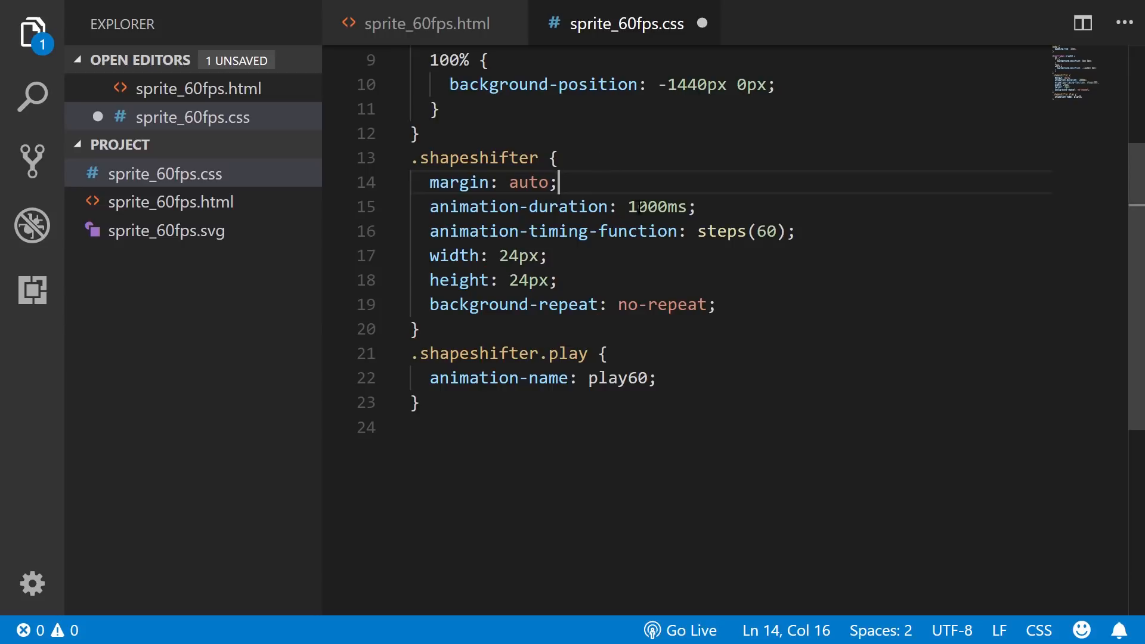
- Add animation-fill-mode:forwards; to the .shapeshifter rule directly below the animation-timing-function declaration
click(695, 270)
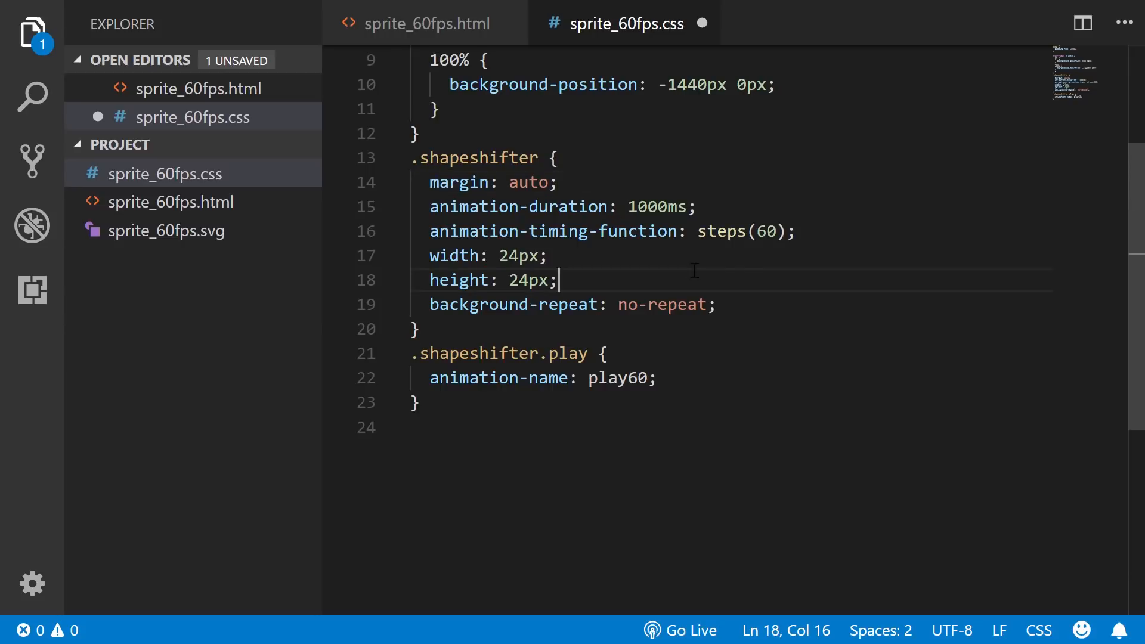
click(814, 233)
key(Return)
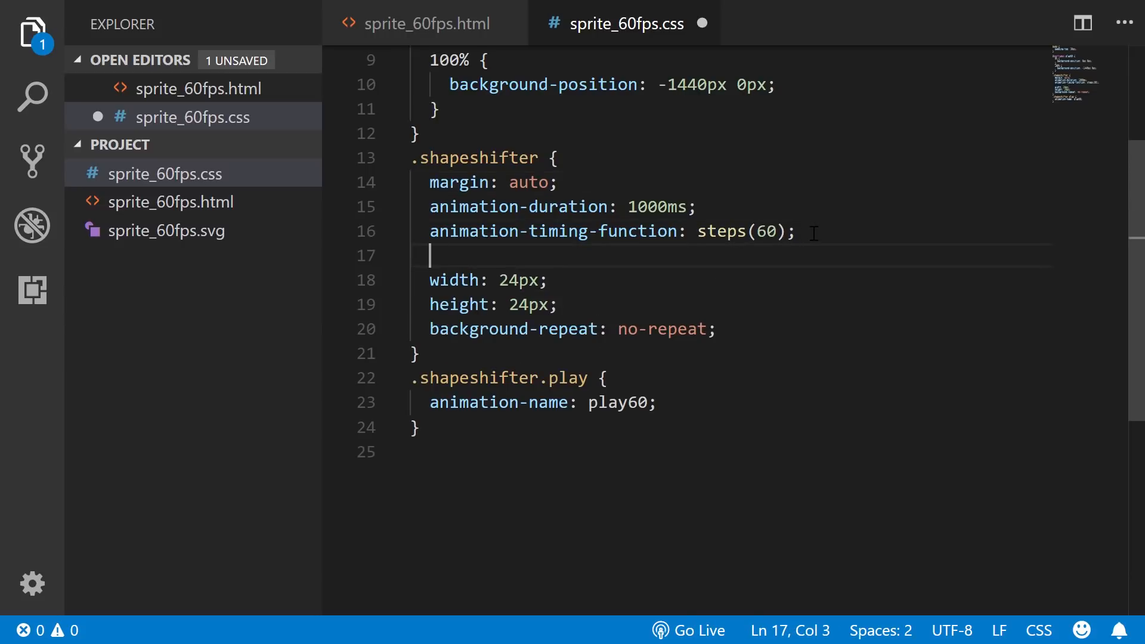
text(animat)
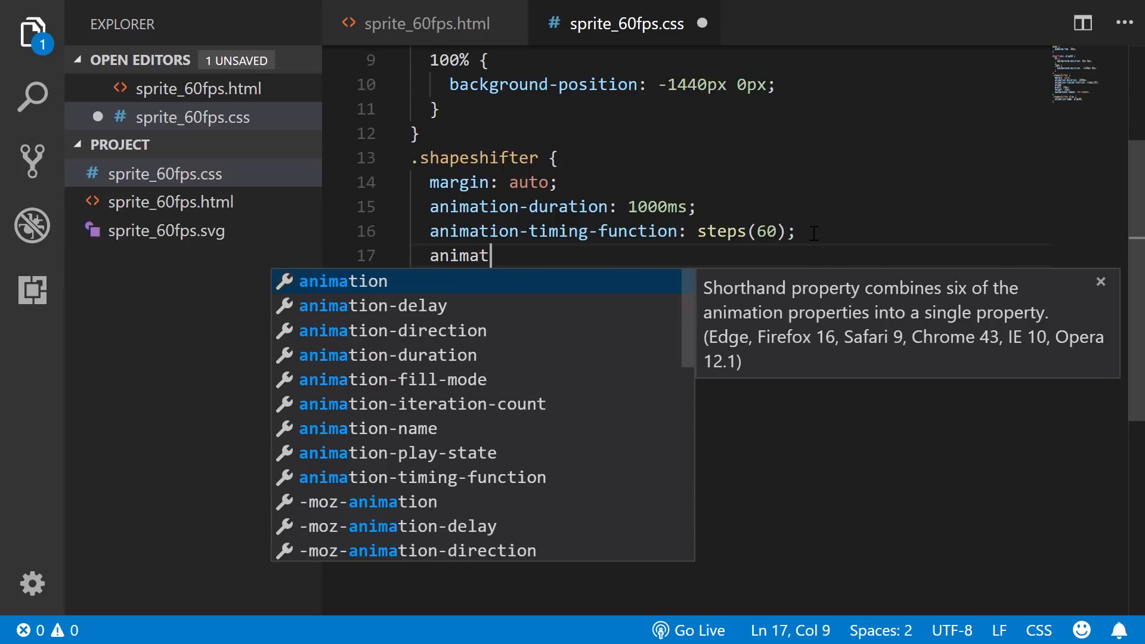
text(ion-fill-mod)
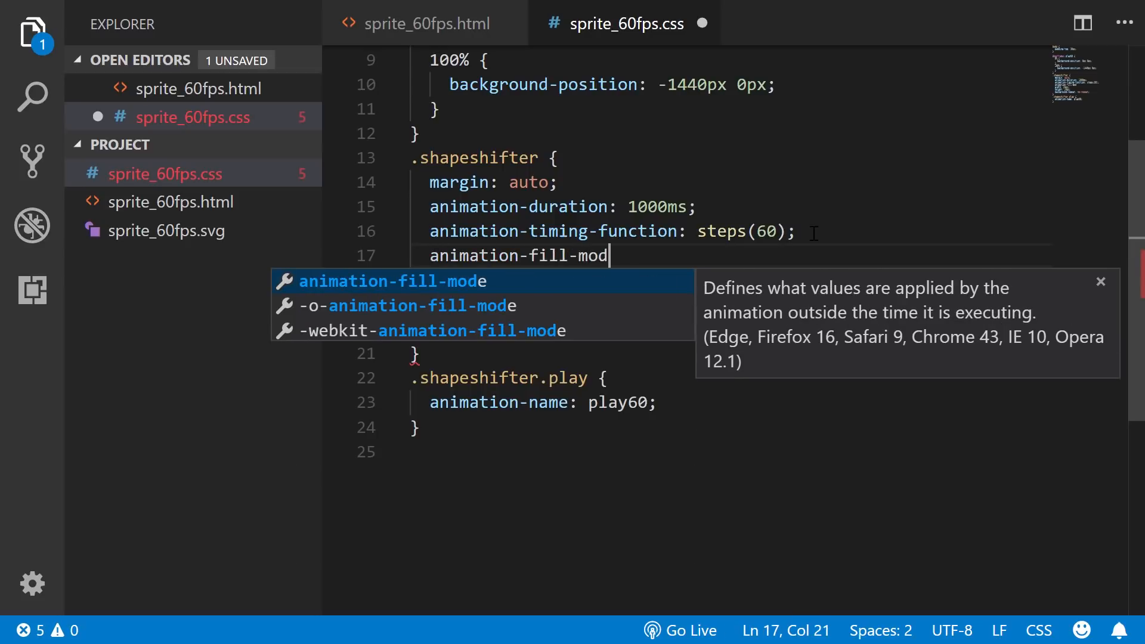
text(e:forwards;)
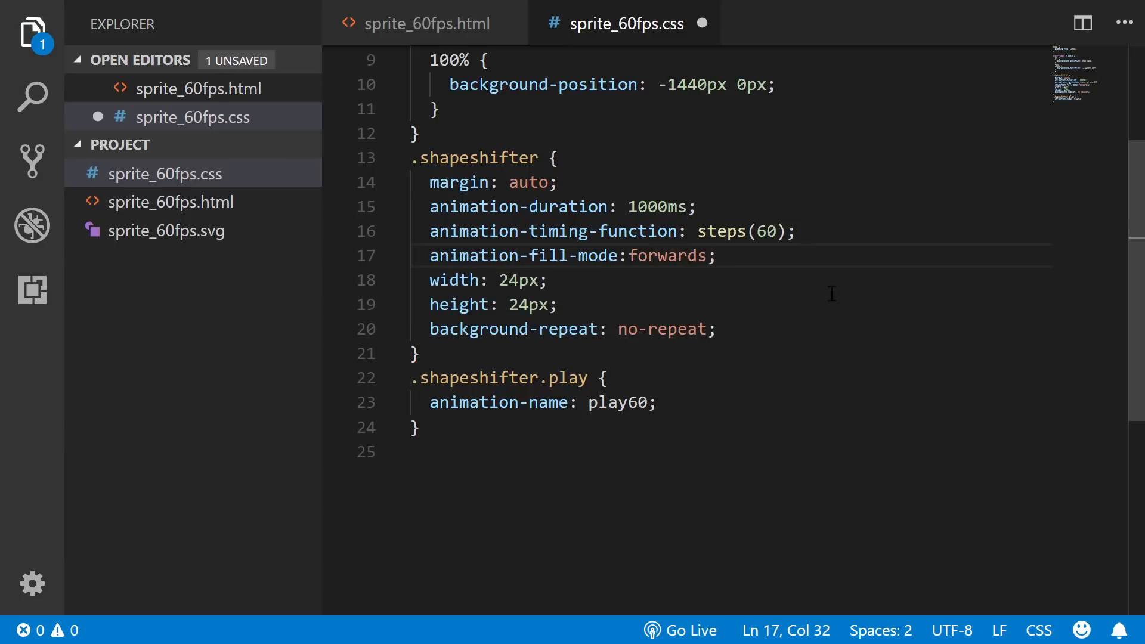
click(832, 292)
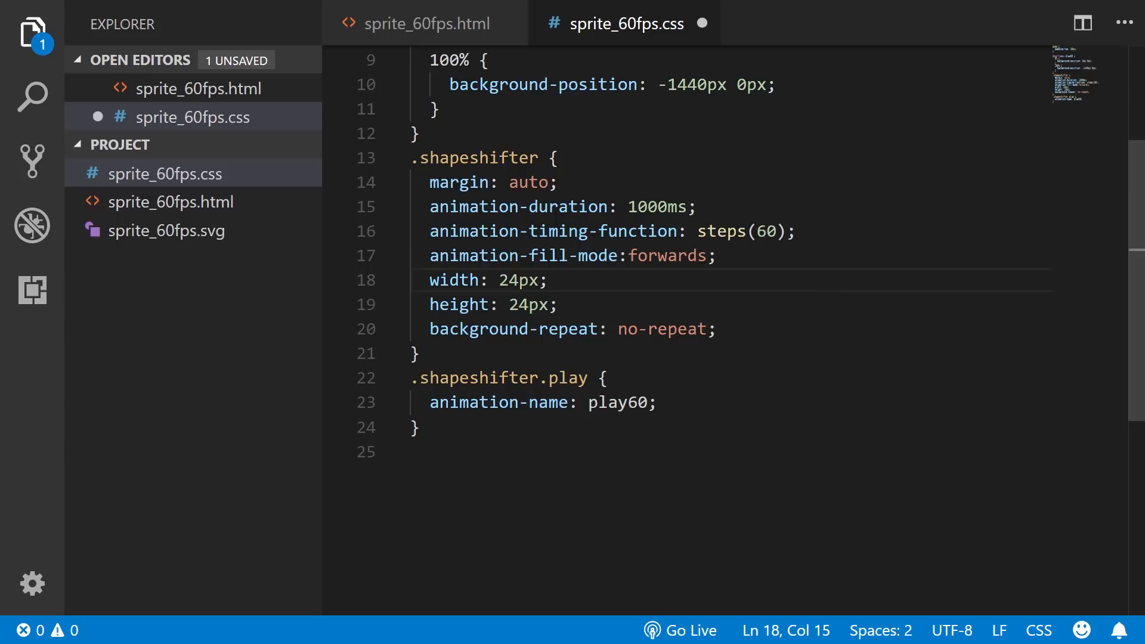
- Add cursor:pointer; as the last declaration of the .shapeshifter rule and save sprite_60fps.css
click(770, 331)
key(Return)
text(c)
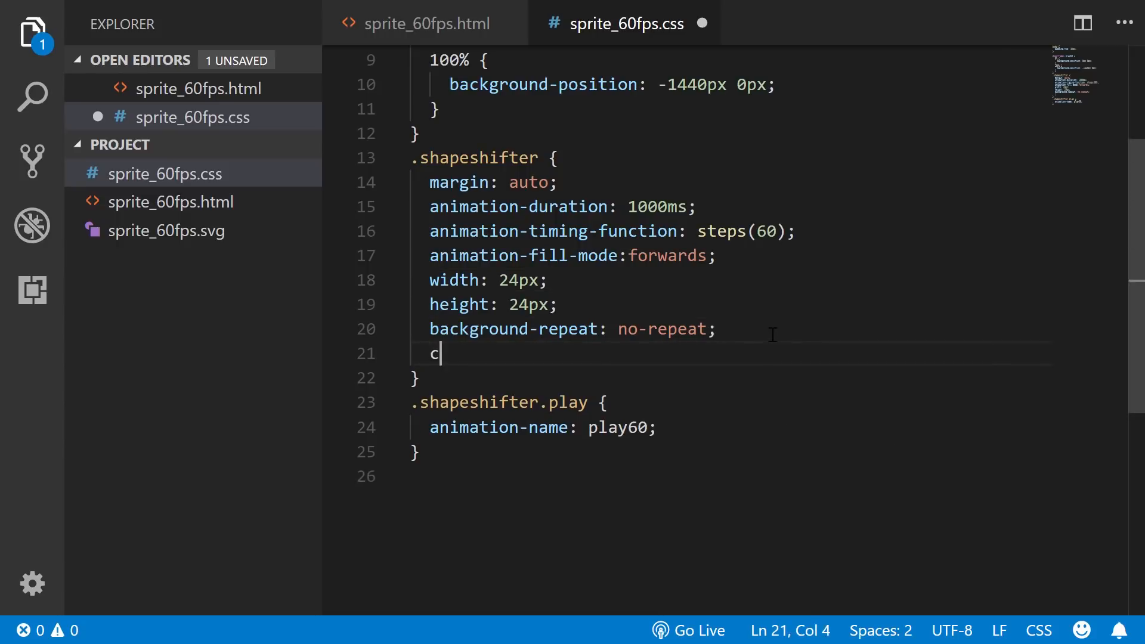
text(urwso)
key(BackSpace)
key(BackSpace)
key(BackSpace)
text(sor)
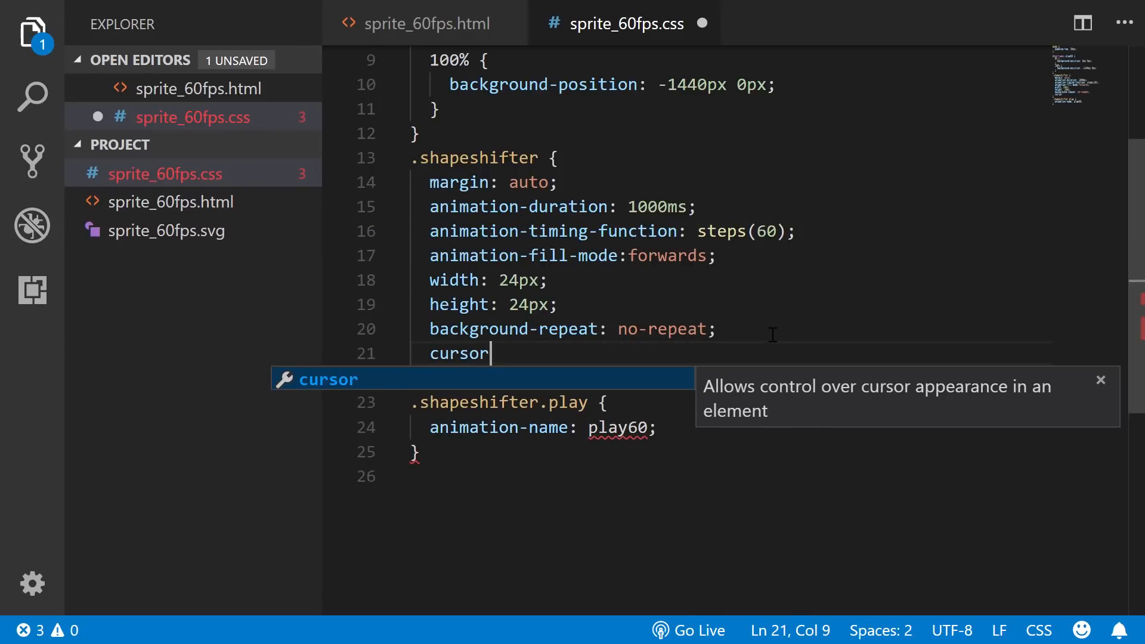
text(:pointer;)
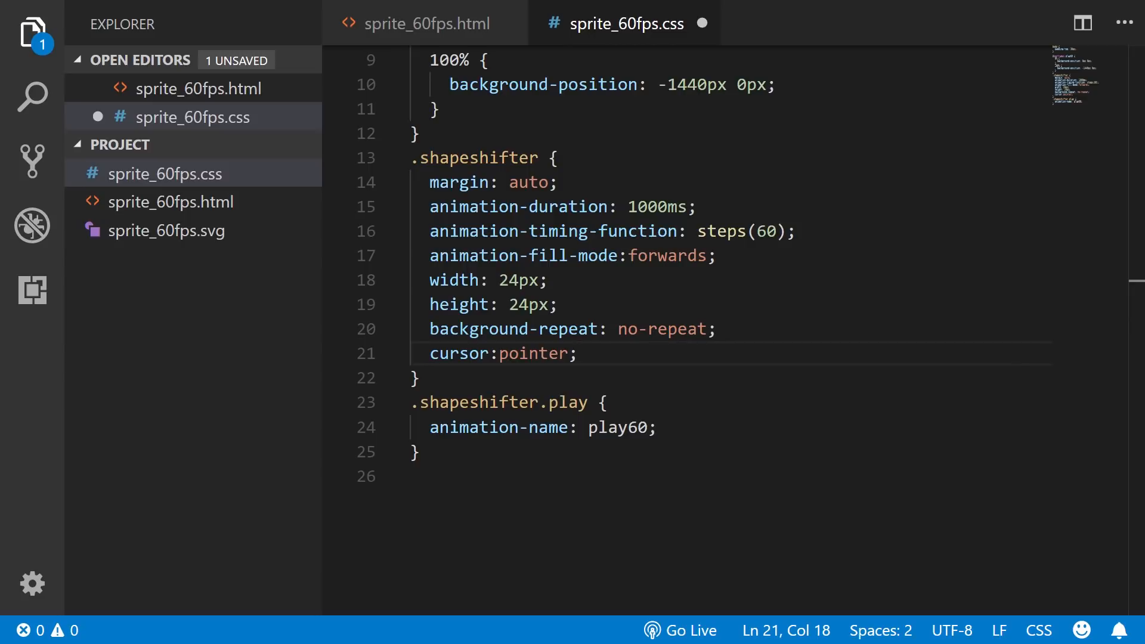
click(529, 353)
key(ctrl+s)
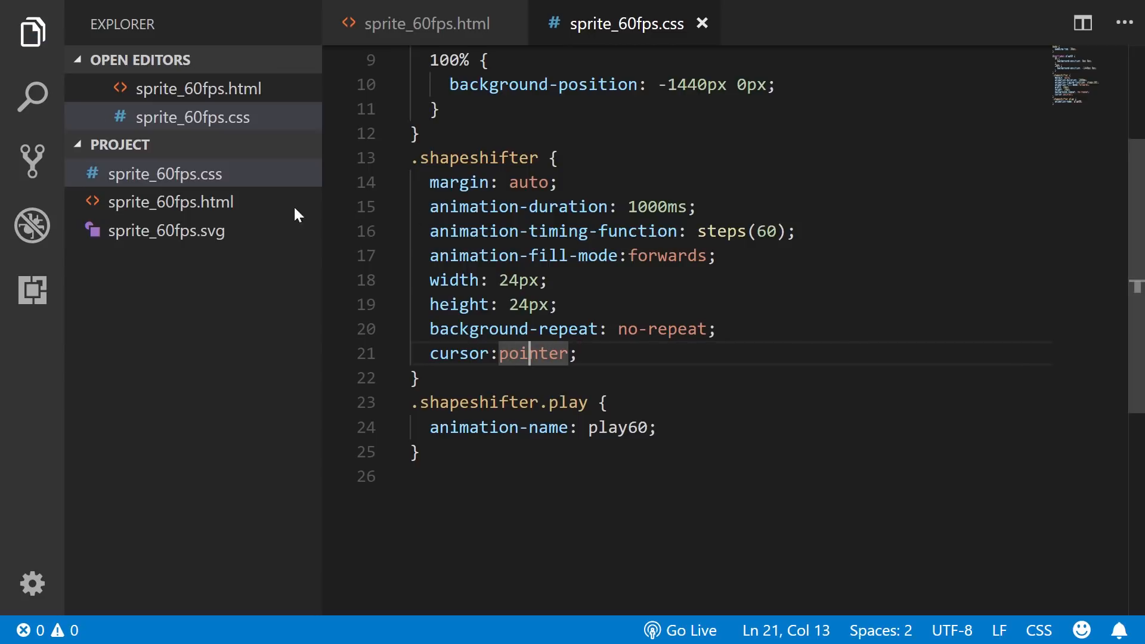
- Reveal sprite_60fps.html in its project folder and open it in Chrome
right_click(158, 202)
click(244, 261)
double_click(99, 149)
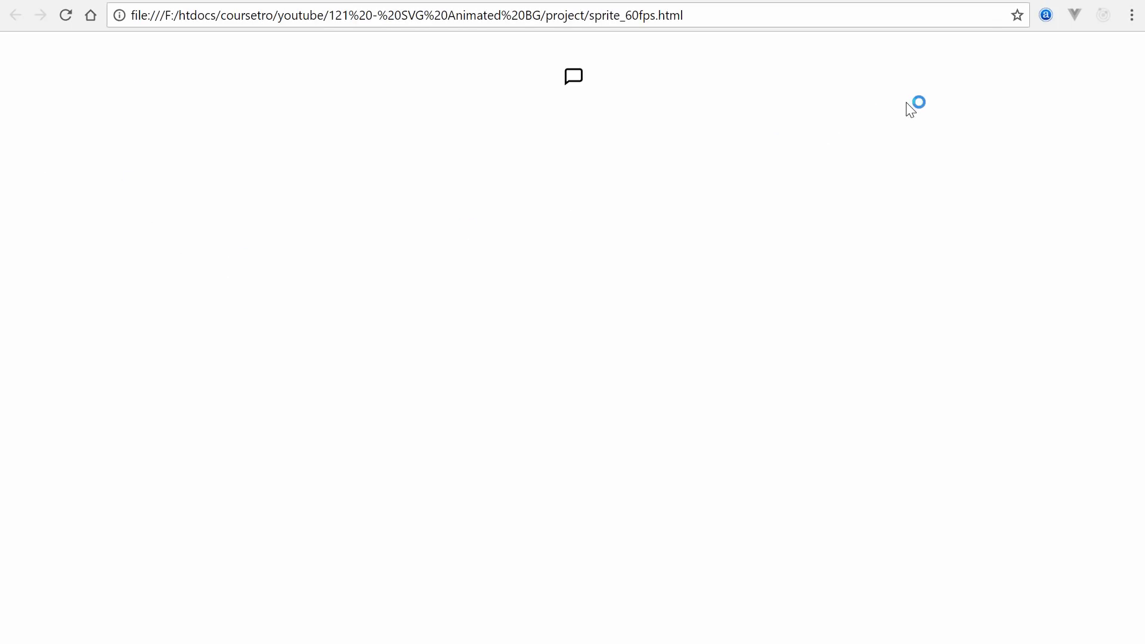
- Enlarge the page to 500%, play the chat bubble icon's click animation, then reload the page and play it again
key(ctrl+plus)
key(ctrl+plus)
key(ctrl+plus)
key(ctrl+plus)
key(ctrl+plus)
key(ctrl+plus)
key(ctrl+plus)
key(ctrl+plus)
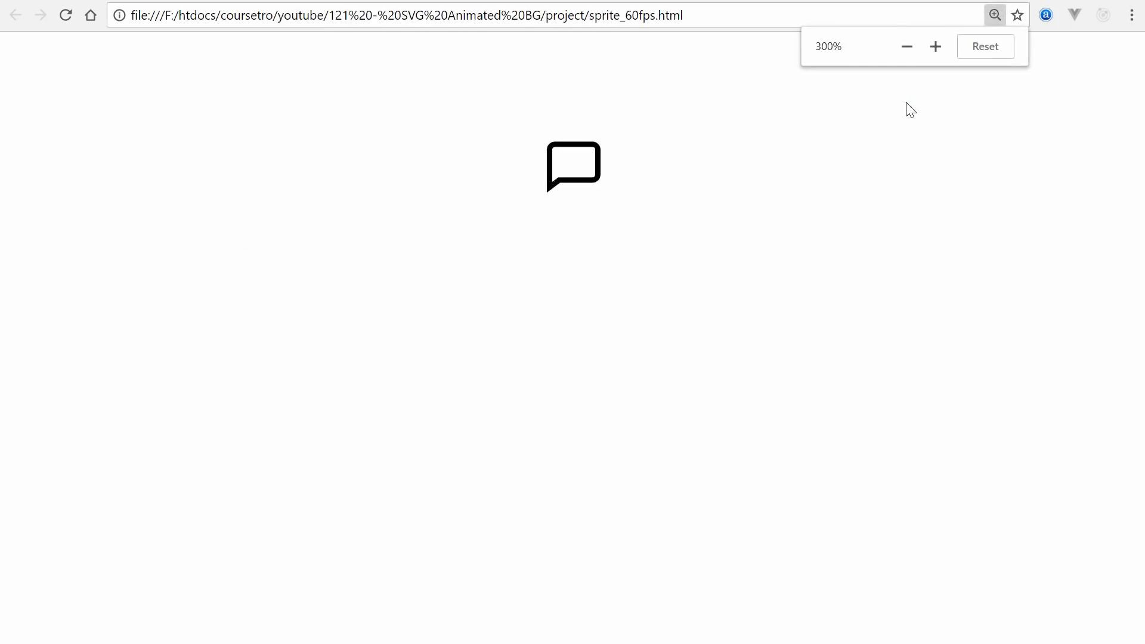
key(ctrl+plus)
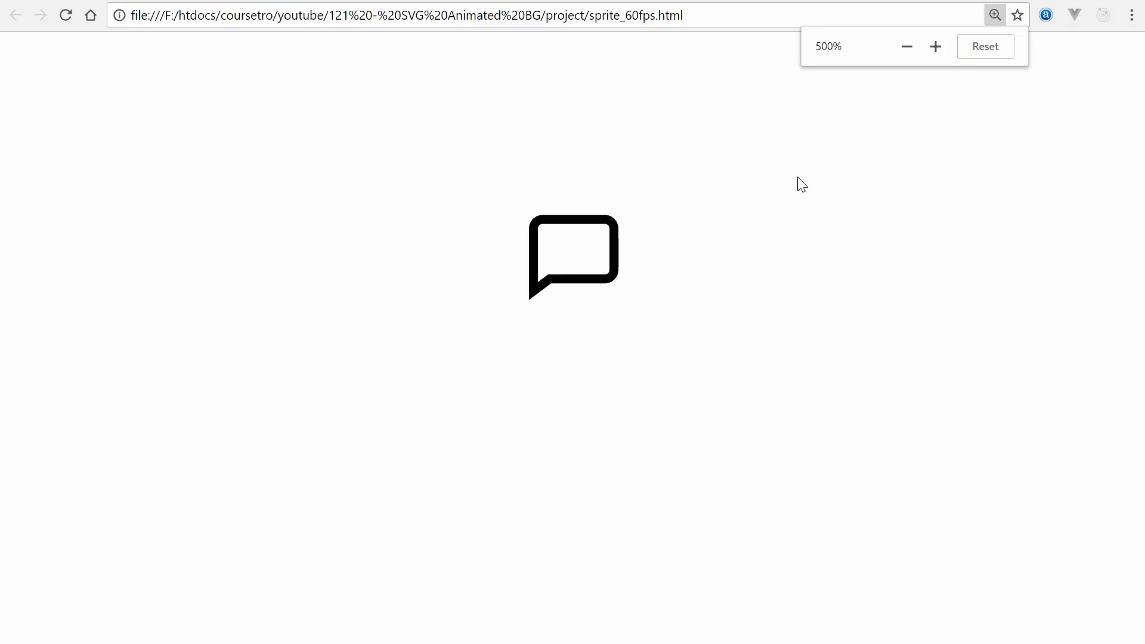
click(567, 256)
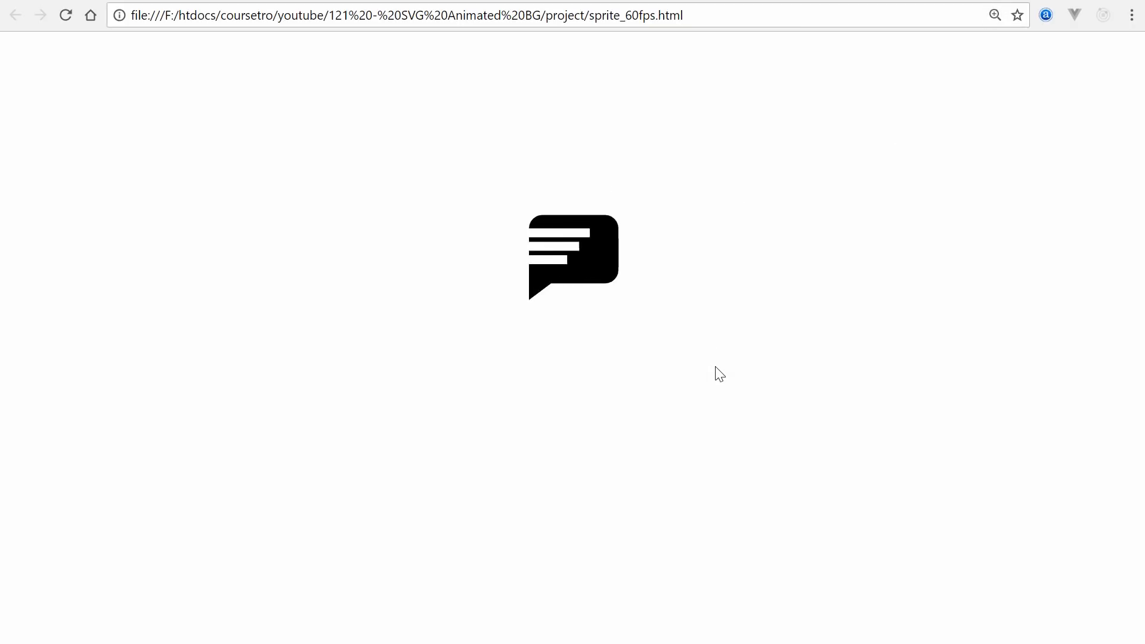
click(66, 15)
click(582, 271)
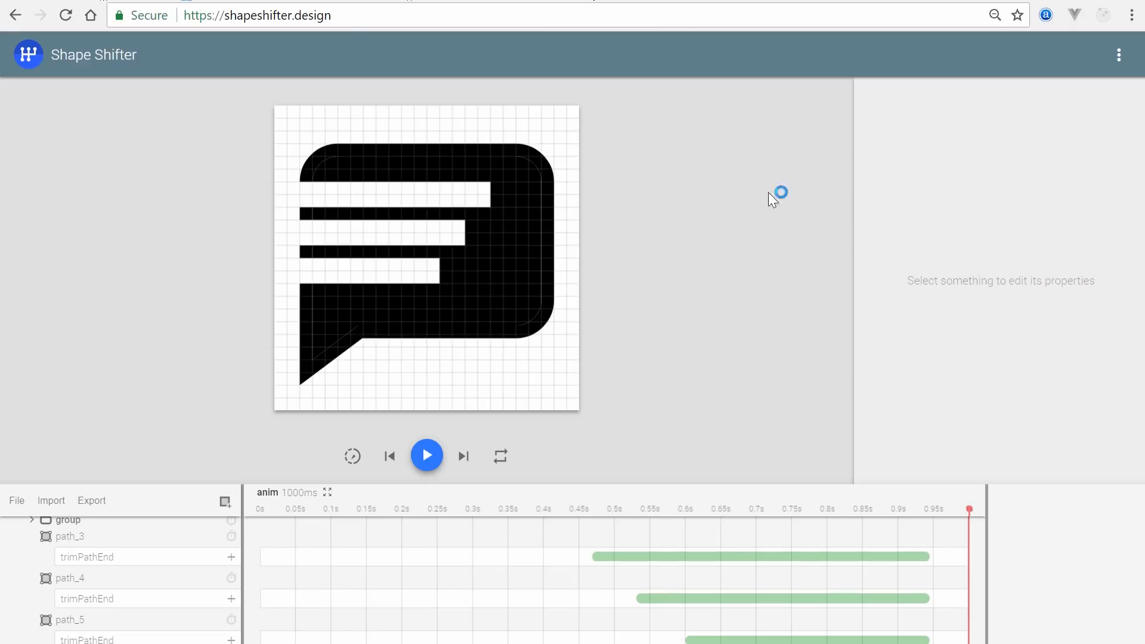
click(512, 270)
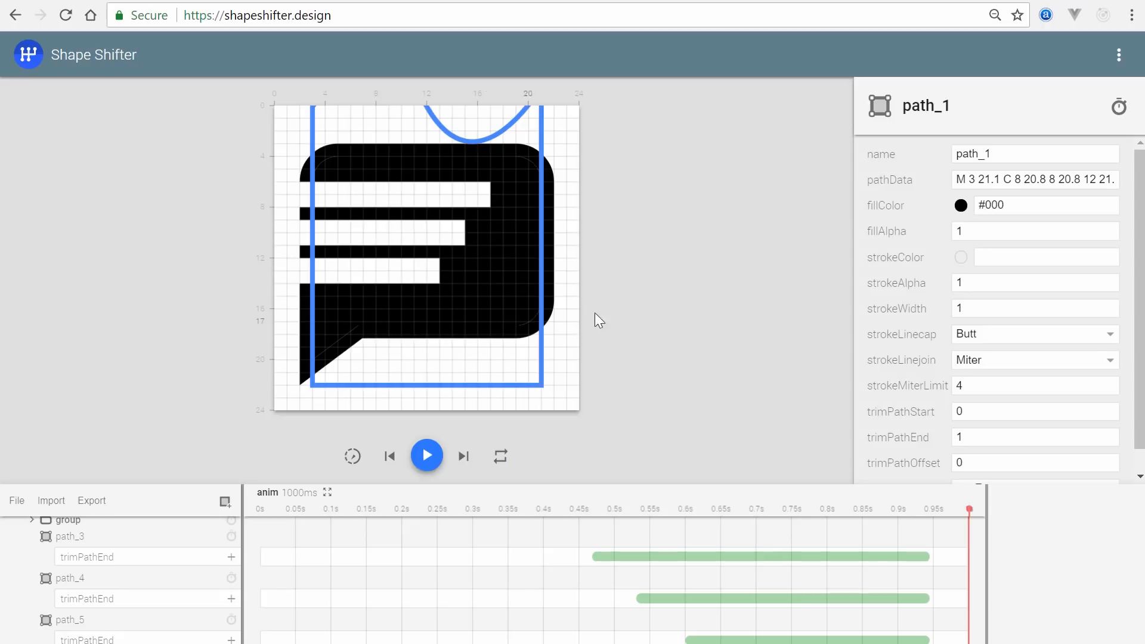
click(702, 305)
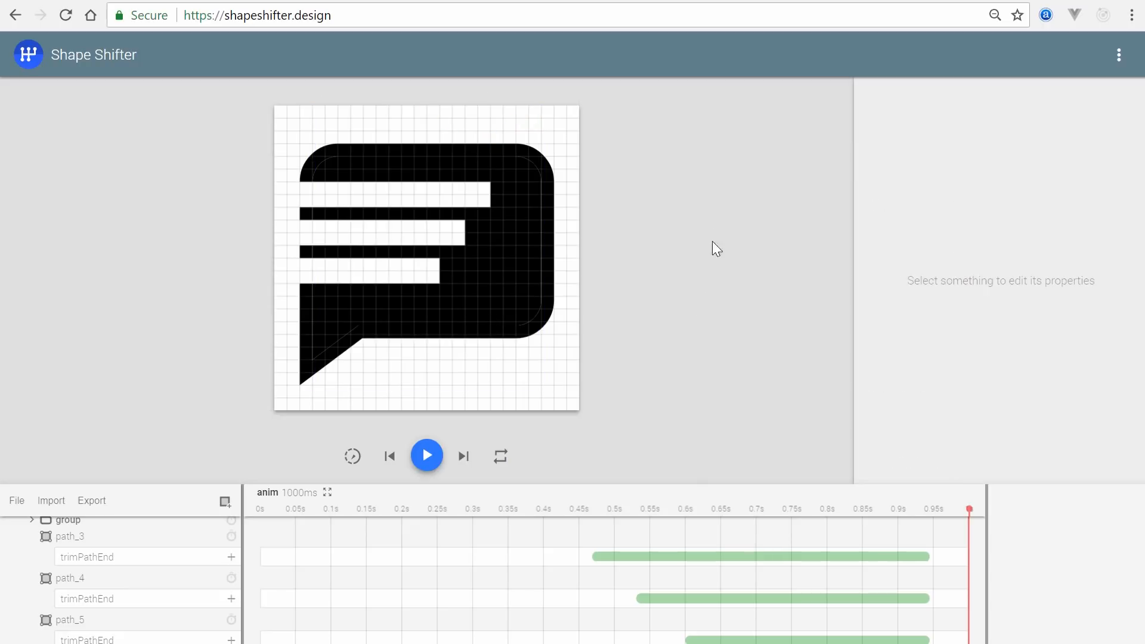